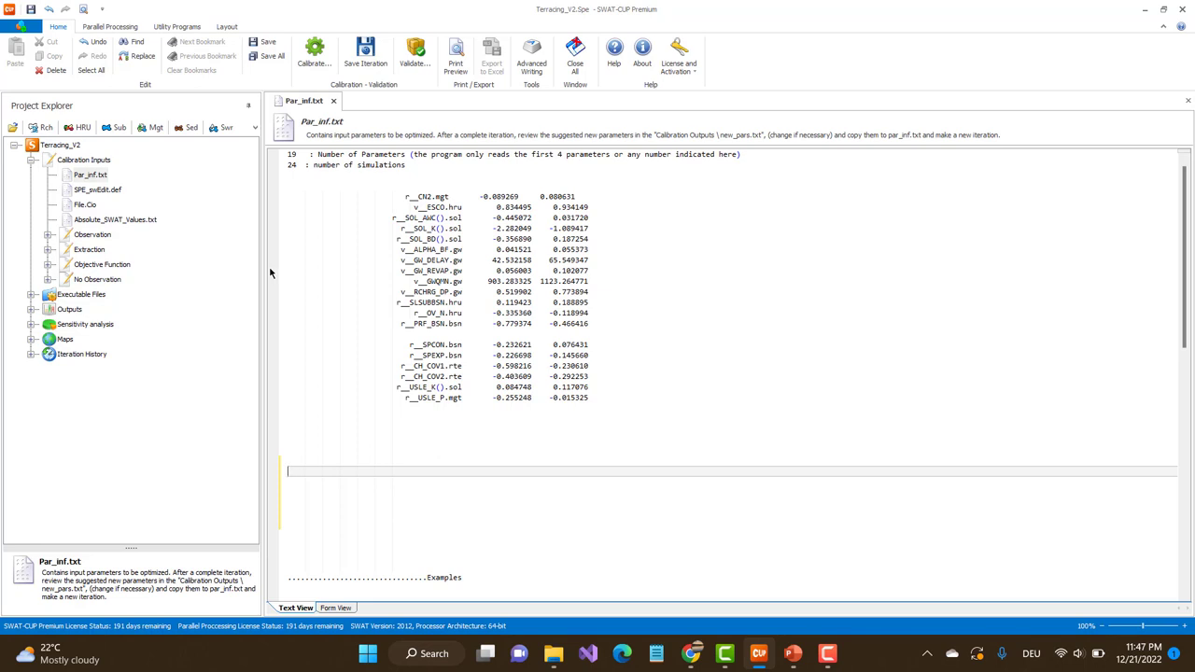
Step: Open Extract_No_Obs_rch.def, SPE_No_Obs_Post.bat and Spe_Extract.bat to check the reach extraction settings for variables without observations
{"action": "left_click", "coordinate": [47, 280]}
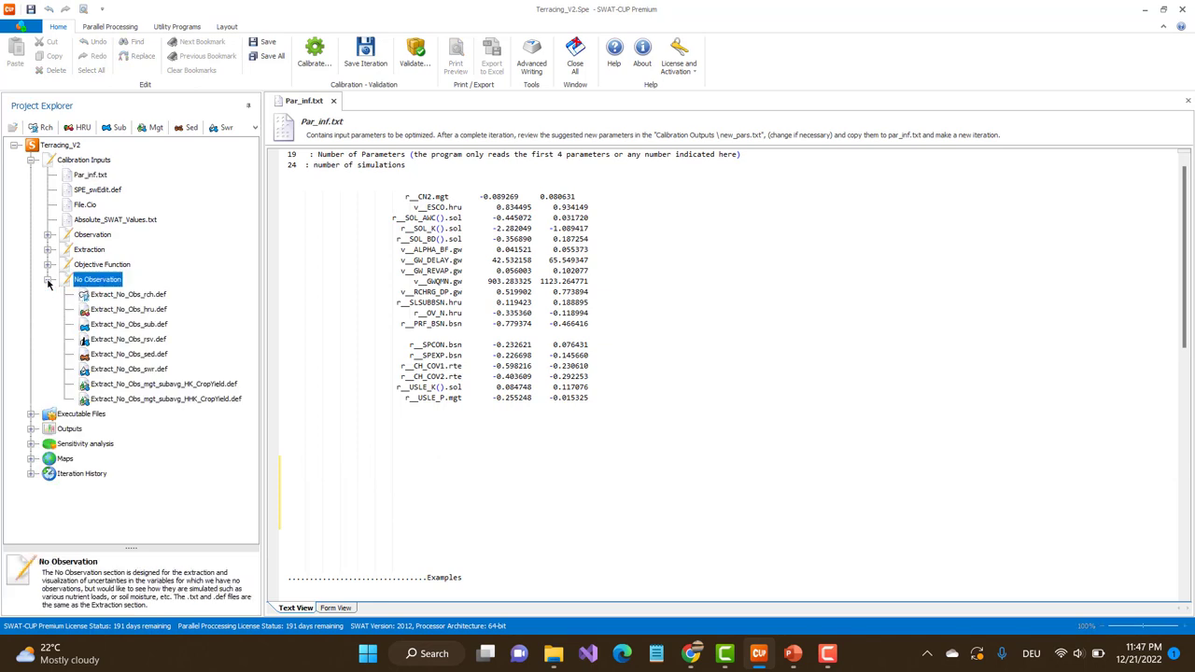
{"action": "double_click", "coordinate": [147, 297]}
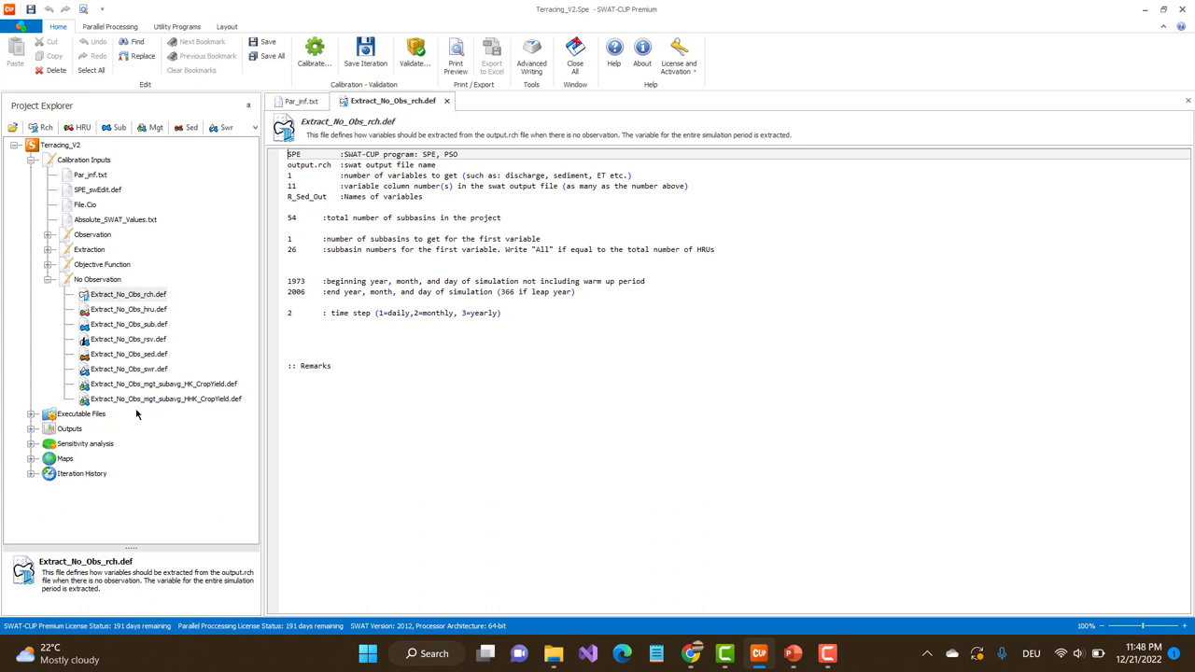
{"action": "left_click", "coordinate": [31, 414]}
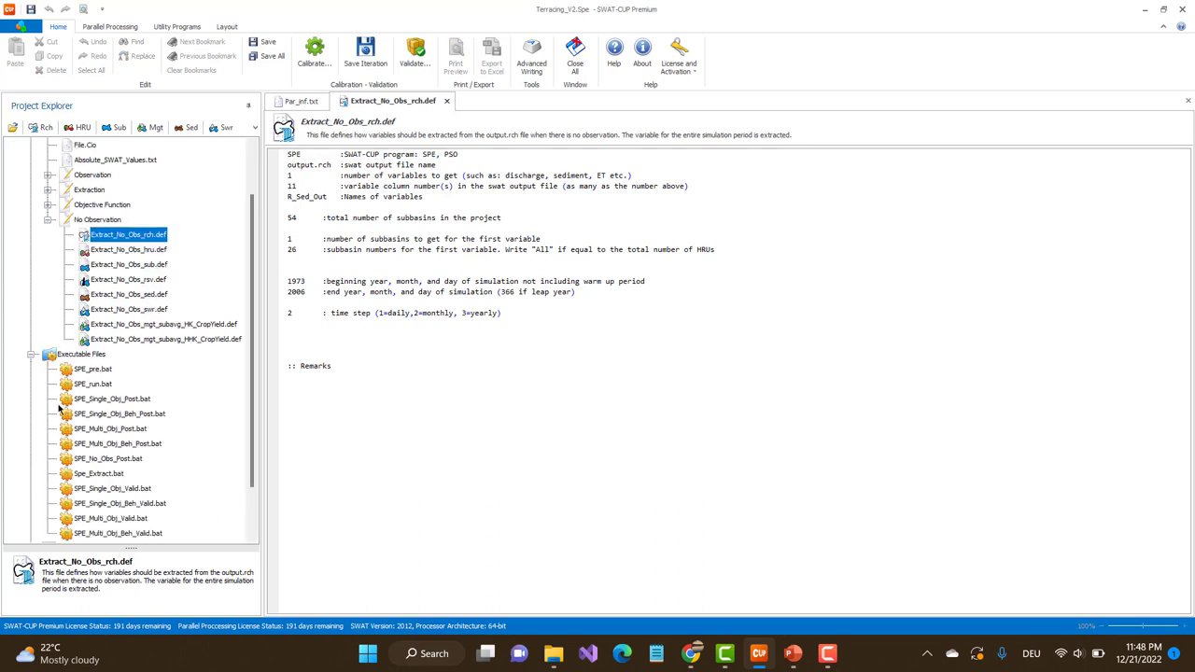
{"action": "left_click", "coordinate": [120, 460]}
{"action": "double_click", "coordinate": [120, 460]}
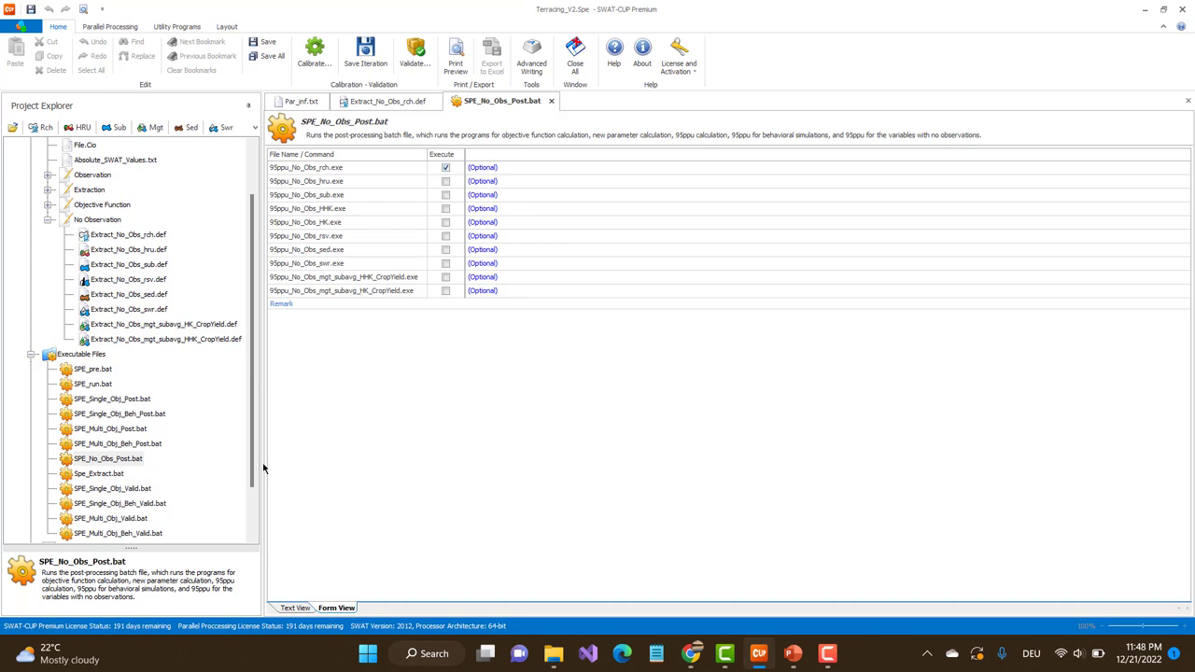
{"action": "left_click_drag", "start_coordinate": [253, 472], "coordinate": [254, 506]}
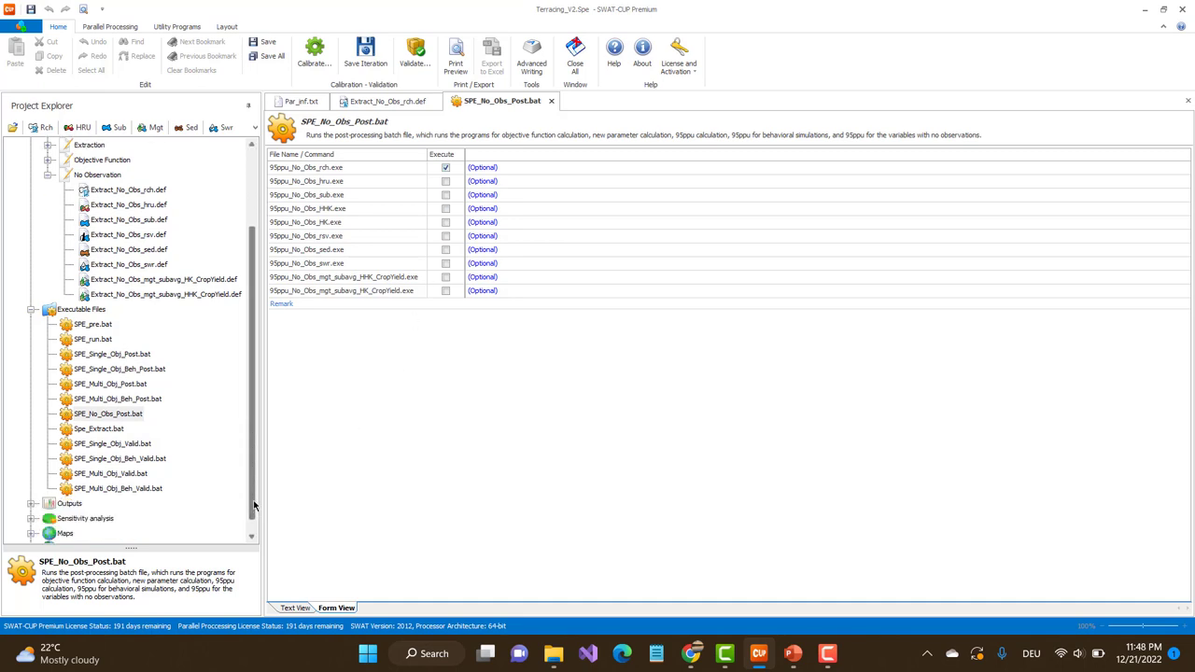
{"action": "double_click", "coordinate": [108, 431]}
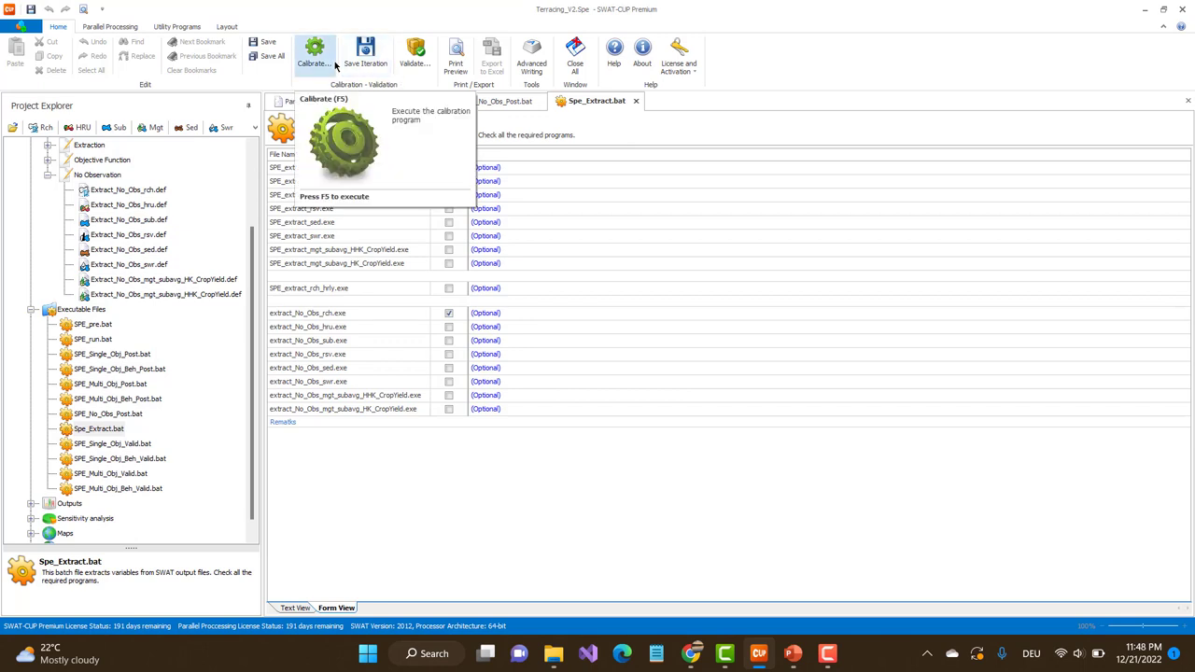
Step: Save and close all open project files, and enable parallel processing for the calibration
{"action": "left_click", "coordinate": [271, 55]}
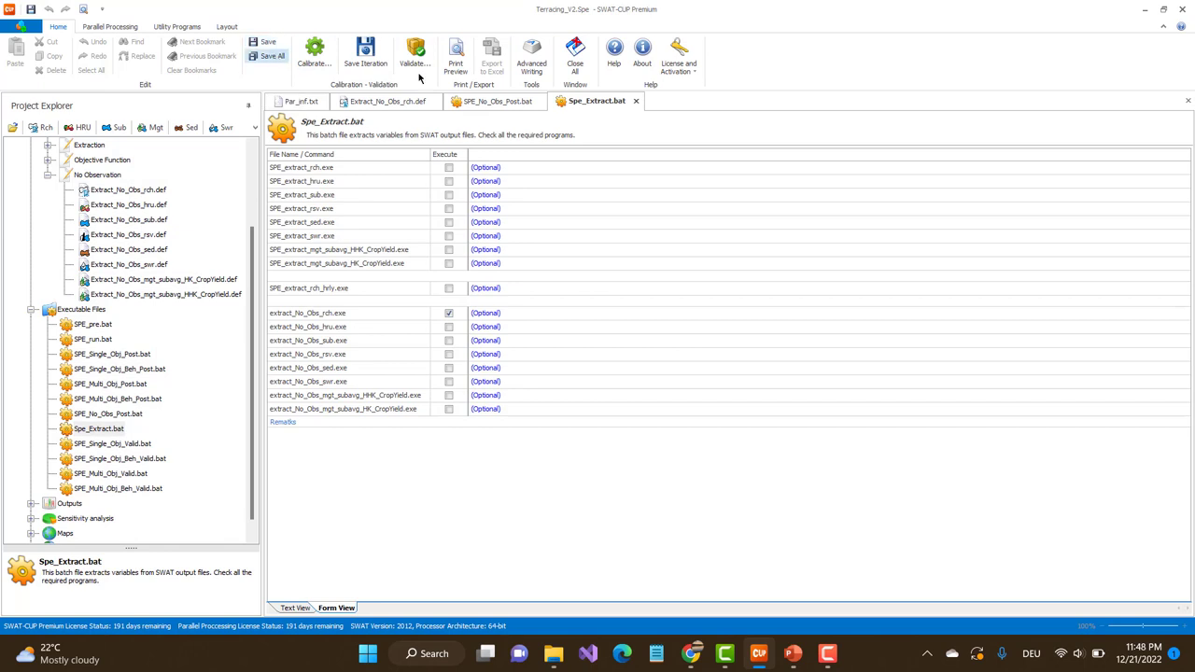
{"action": "left_click", "coordinate": [575, 58]}
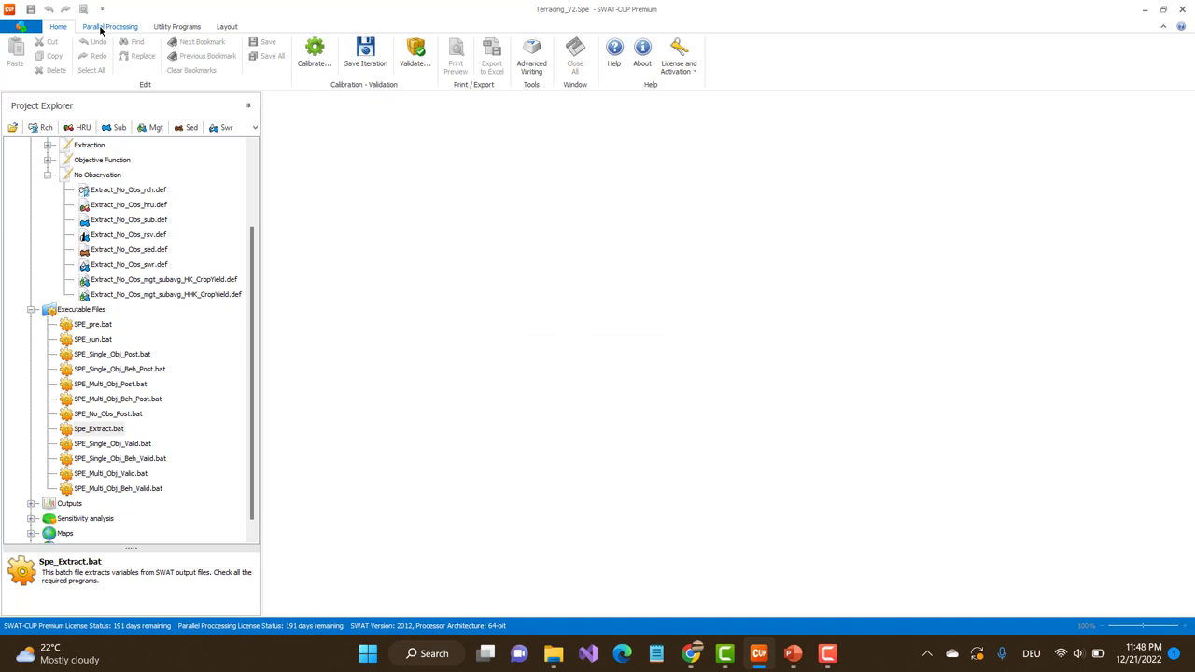
{"action": "left_click", "coordinate": [101, 28]}
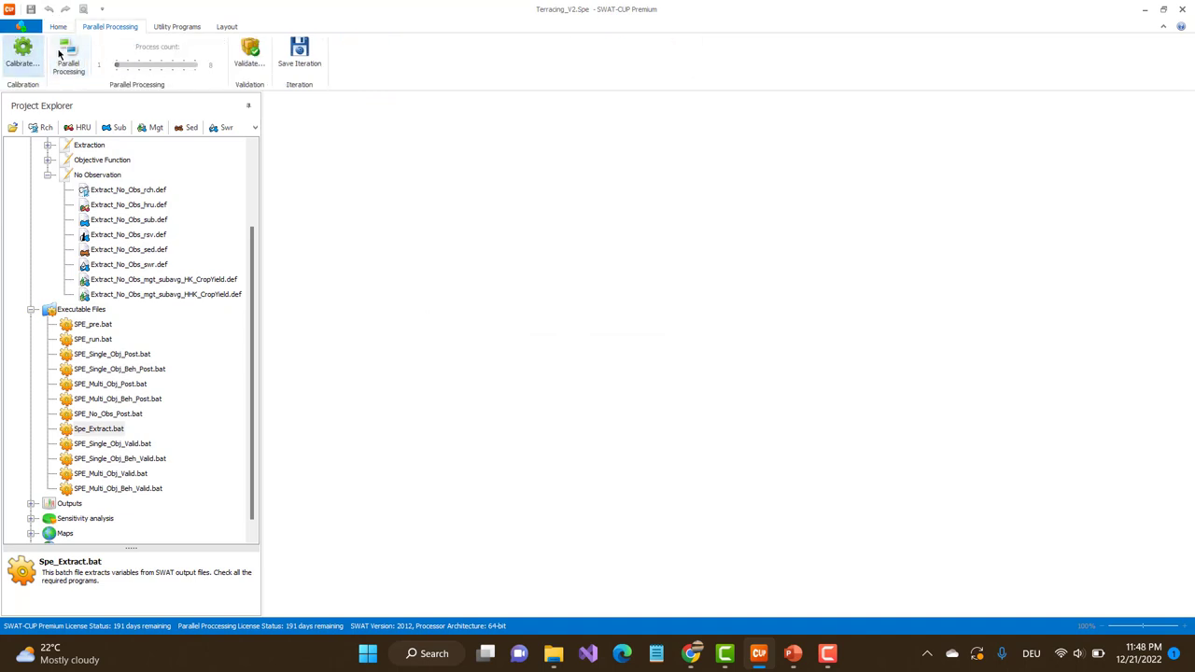
{"action": "left_click", "coordinate": [69, 56]}
Step: Open Par_inf.txt from the calibration inputs and show its parameters as text
{"action": "scroll", "coordinate": [170, 241], "scroll_direction": "up", "scroll_amount": 3}
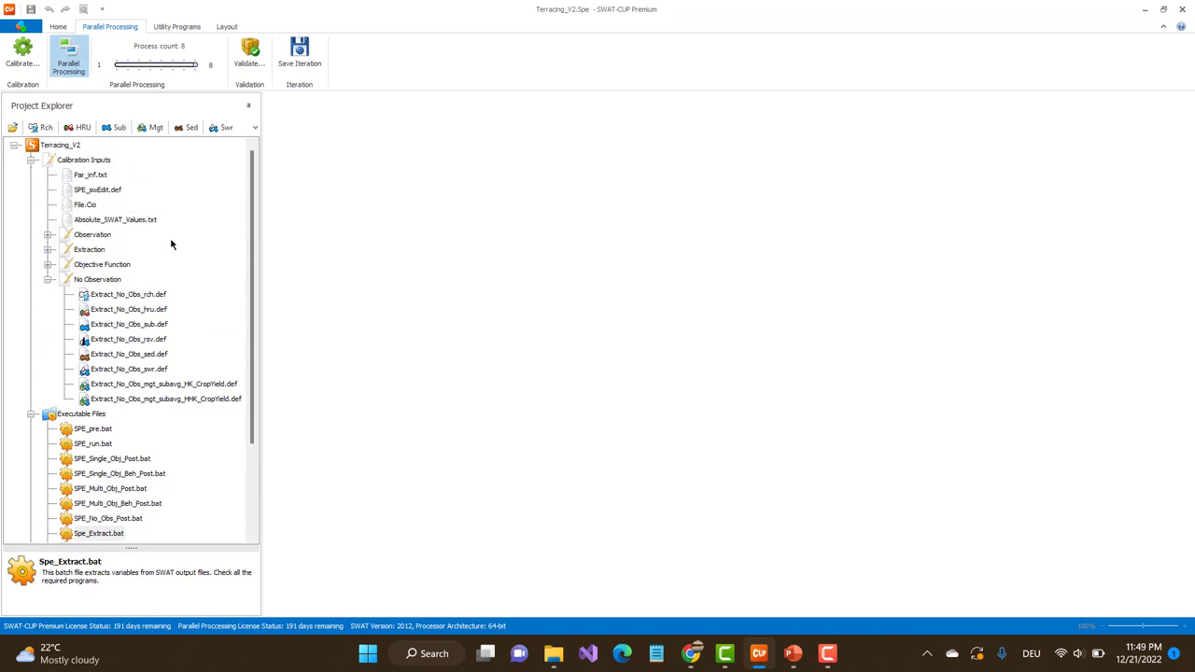
{"action": "double_click", "coordinate": [93, 175]}
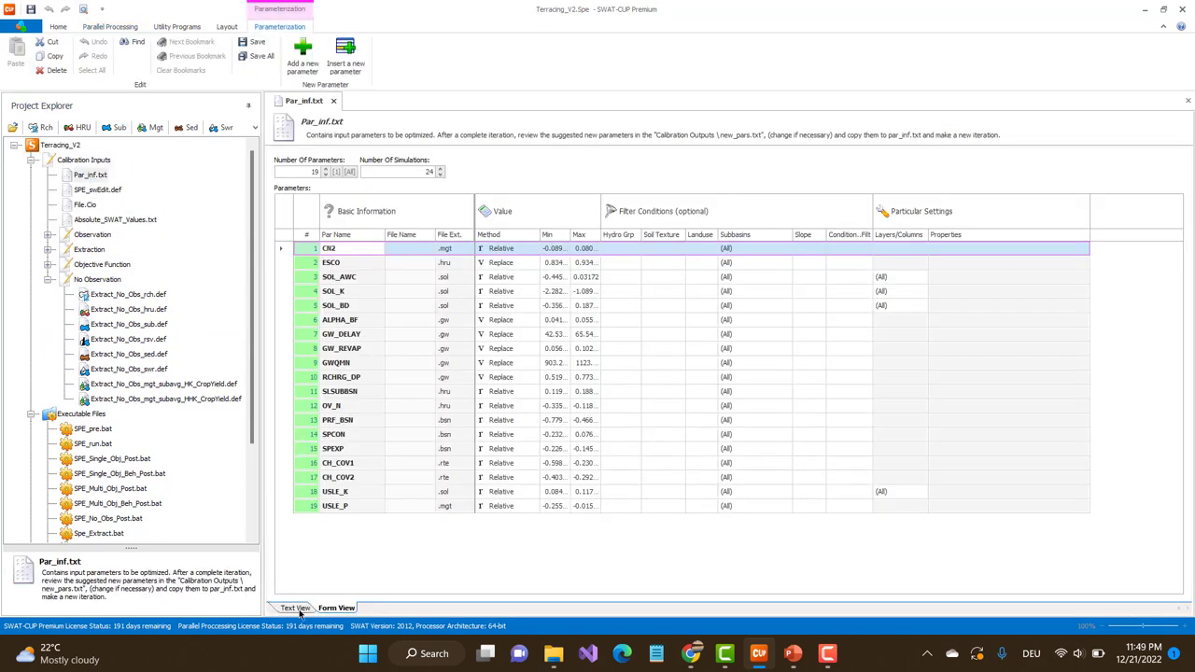
{"action": "left_click", "coordinate": [295, 607]}
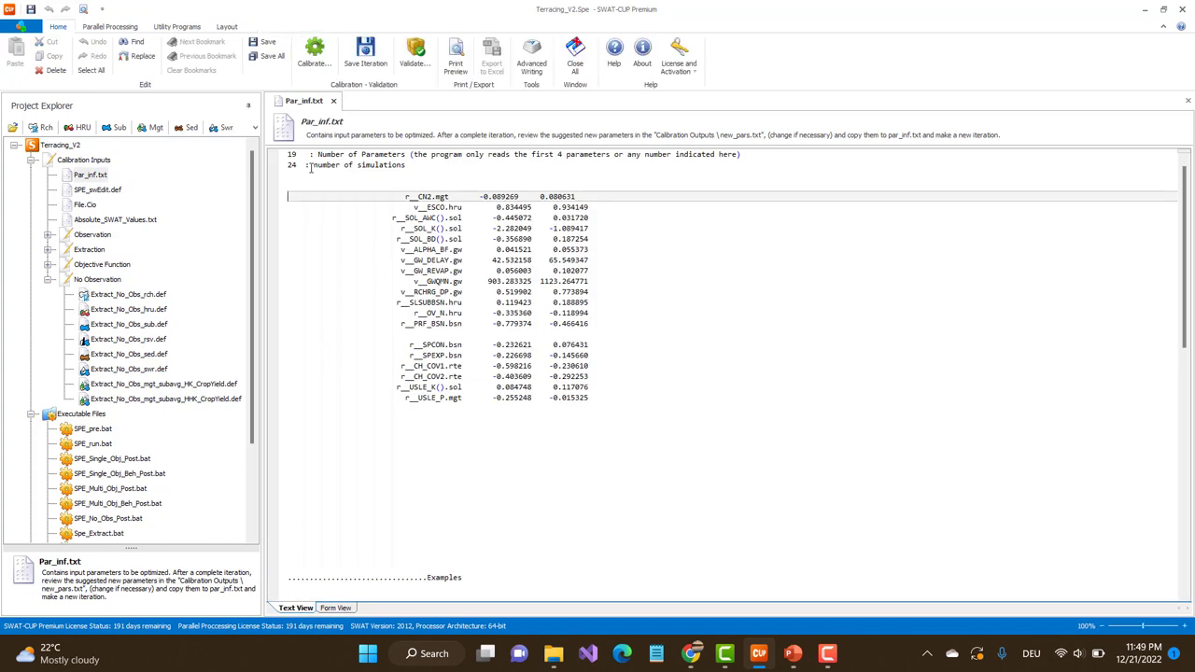
Step: Execute the SPE_pre.bat calibration program and close its process window when it finishes
{"action": "left_click", "coordinate": [314, 56]}
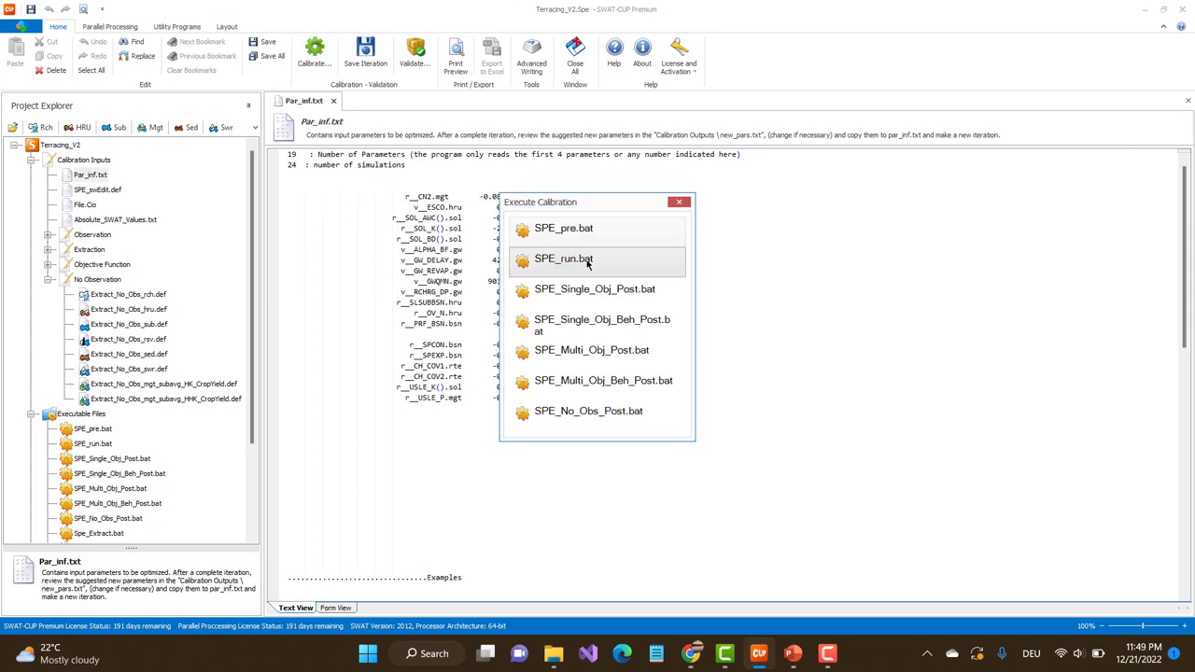
{"action": "left_click", "coordinate": [560, 233]}
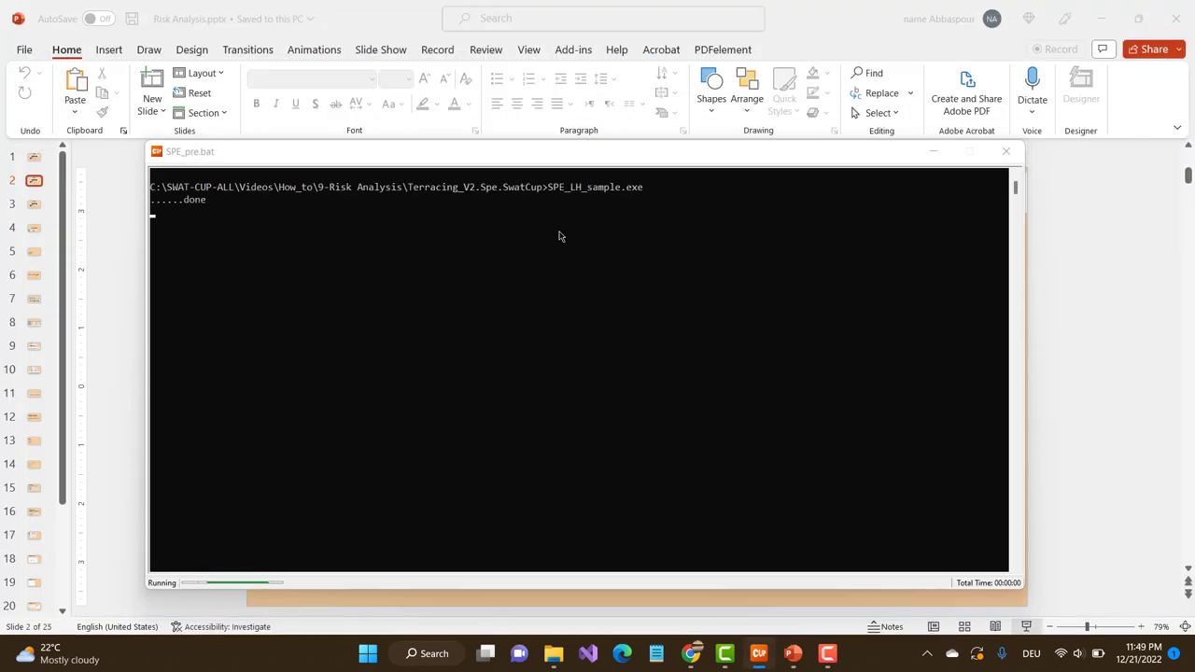
{"action": "left_click", "coordinate": [557, 393]}
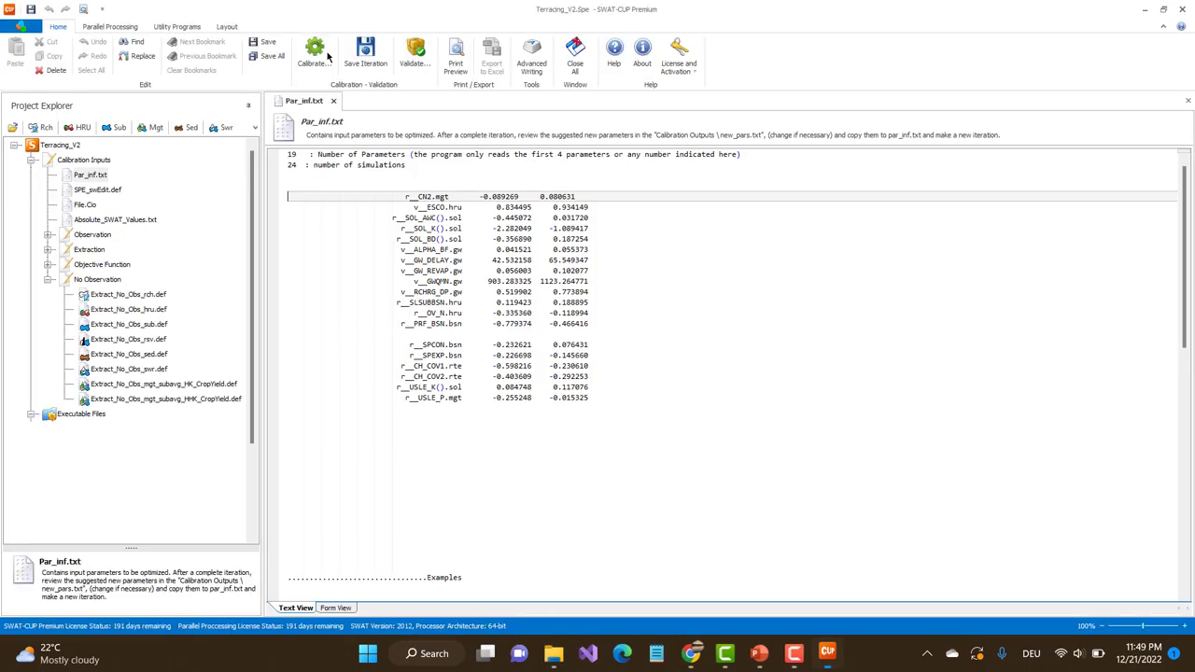
Step: Execute SPE_run.bat to run the simulations, and close its process window when it finishes
{"action": "left_click", "coordinate": [314, 58]}
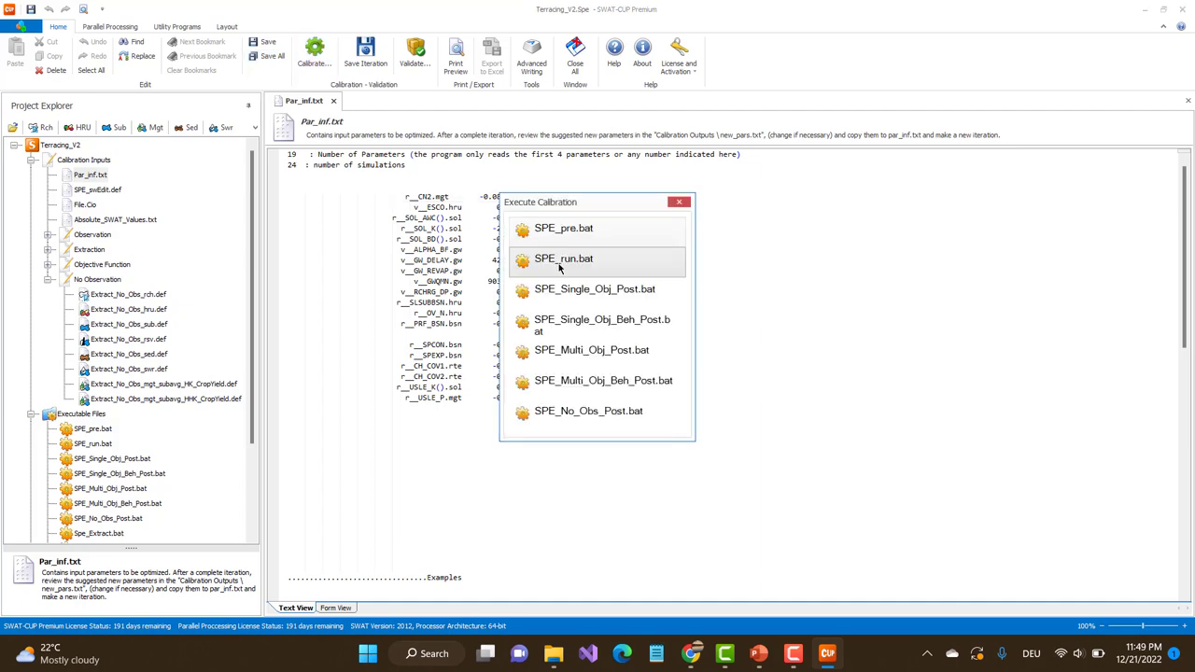
{"action": "left_click", "coordinate": [558, 260]}
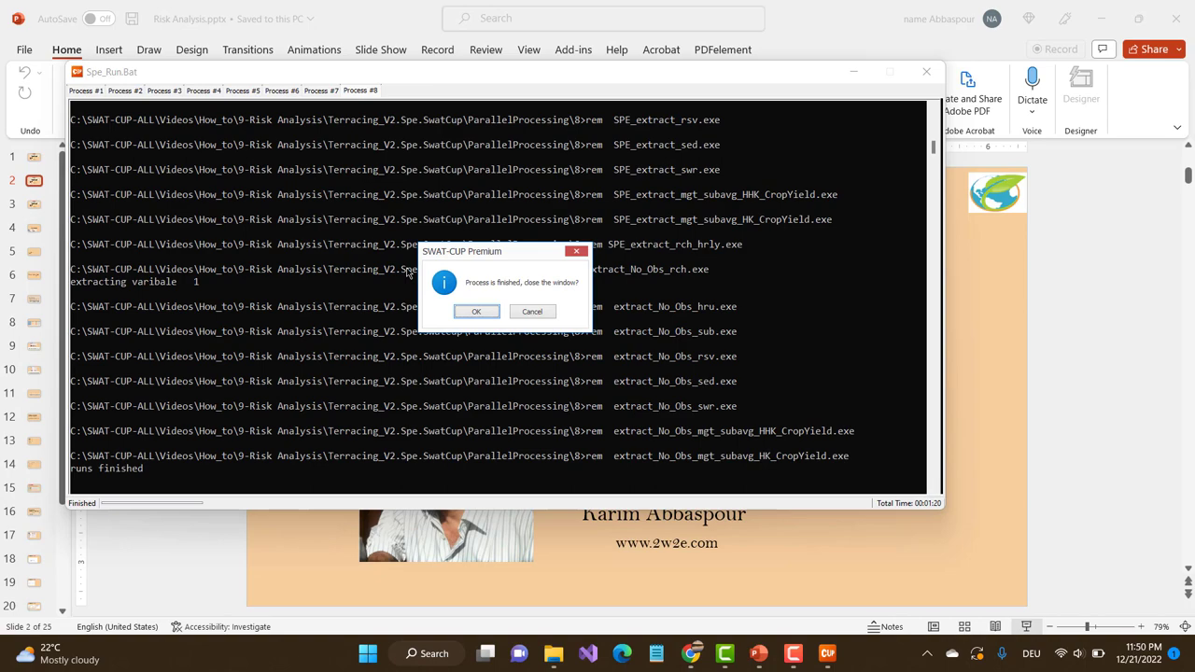
{"action": "left_click", "coordinate": [478, 312]}
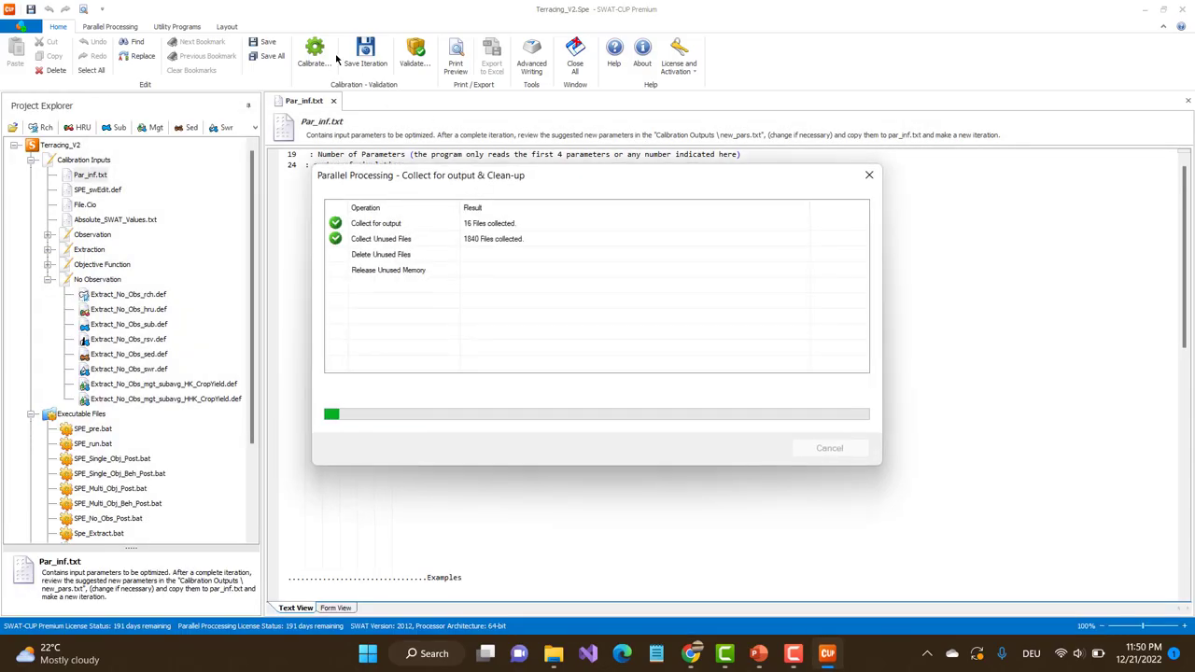
Step: Execute the SPE_No_Obs_Post.bat post-processing program and close its process window when it finishes
{"action": "left_click", "coordinate": [320, 54]}
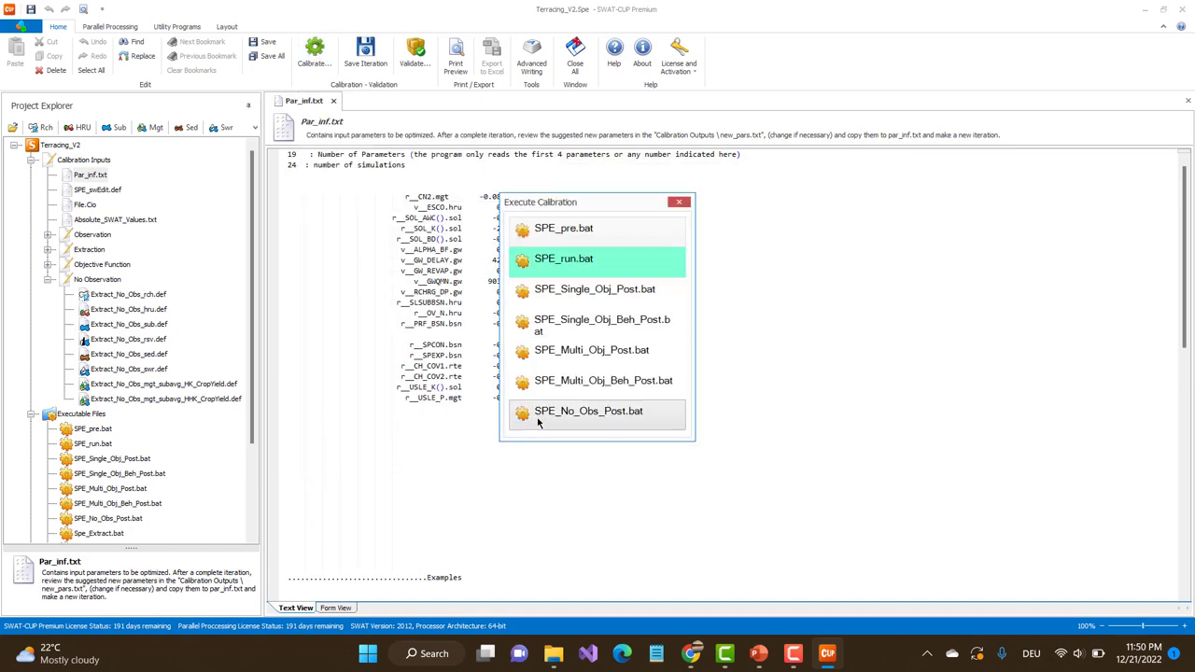
{"action": "left_click", "coordinate": [577, 411]}
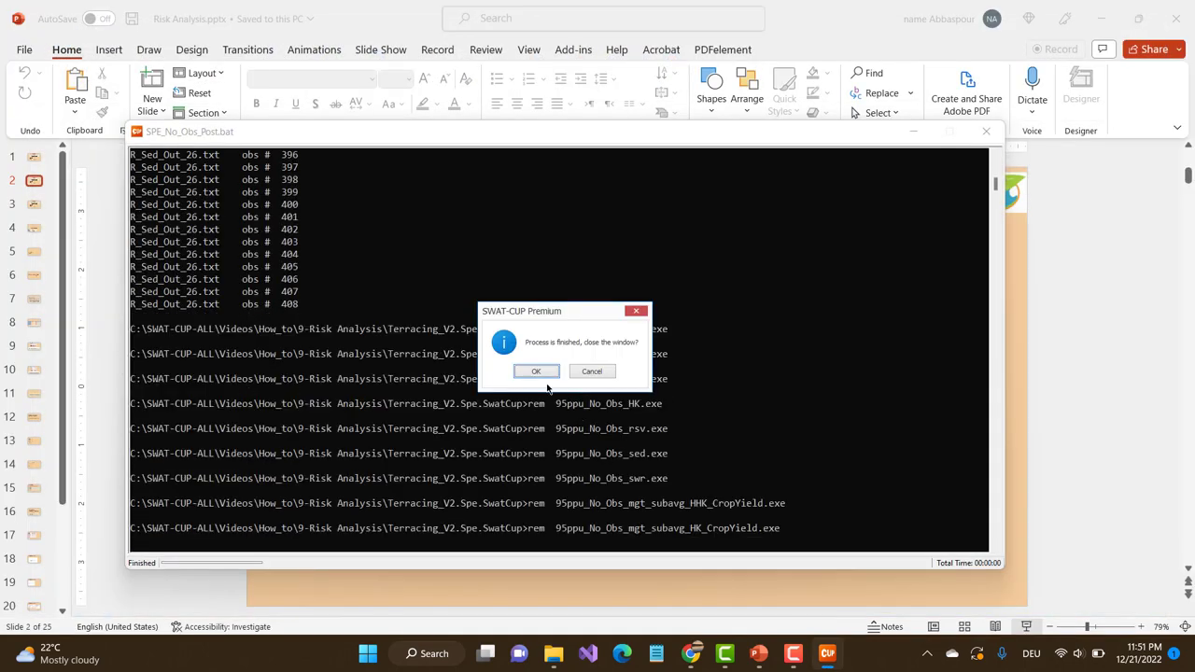
{"action": "left_click", "coordinate": [548, 371]}
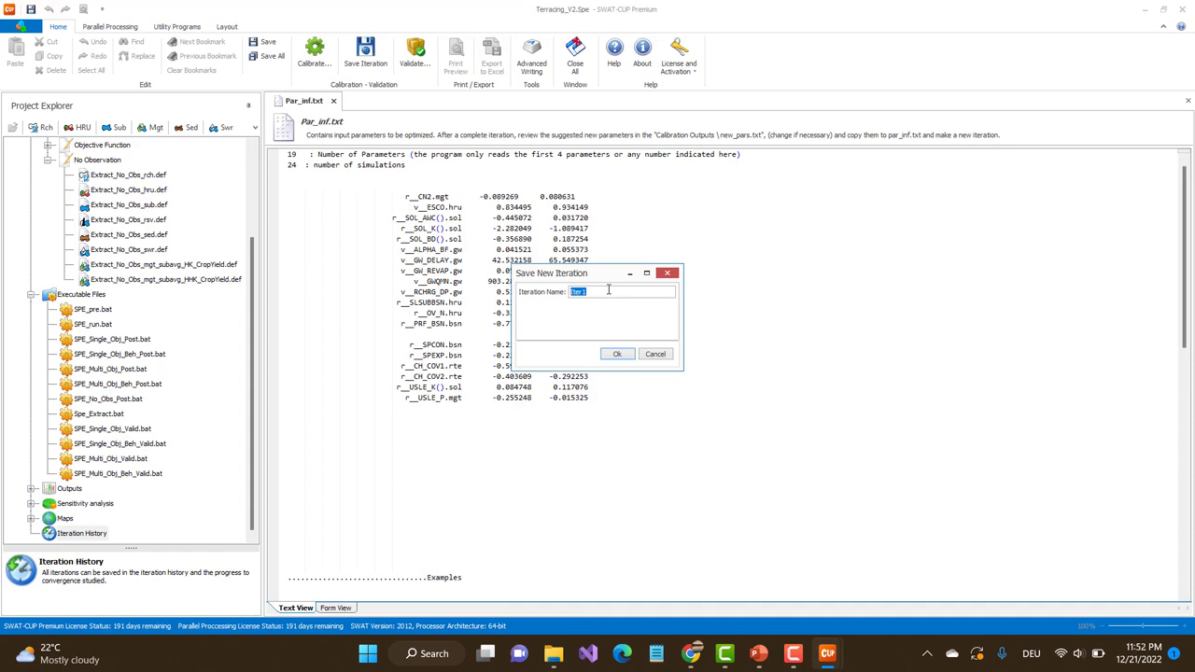
Step: Save the completed run to the iteration history under the name Iter-NT
{"action": "left_click", "coordinate": [608, 294]}
{"action": "left_click", "coordinate": [618, 353]}
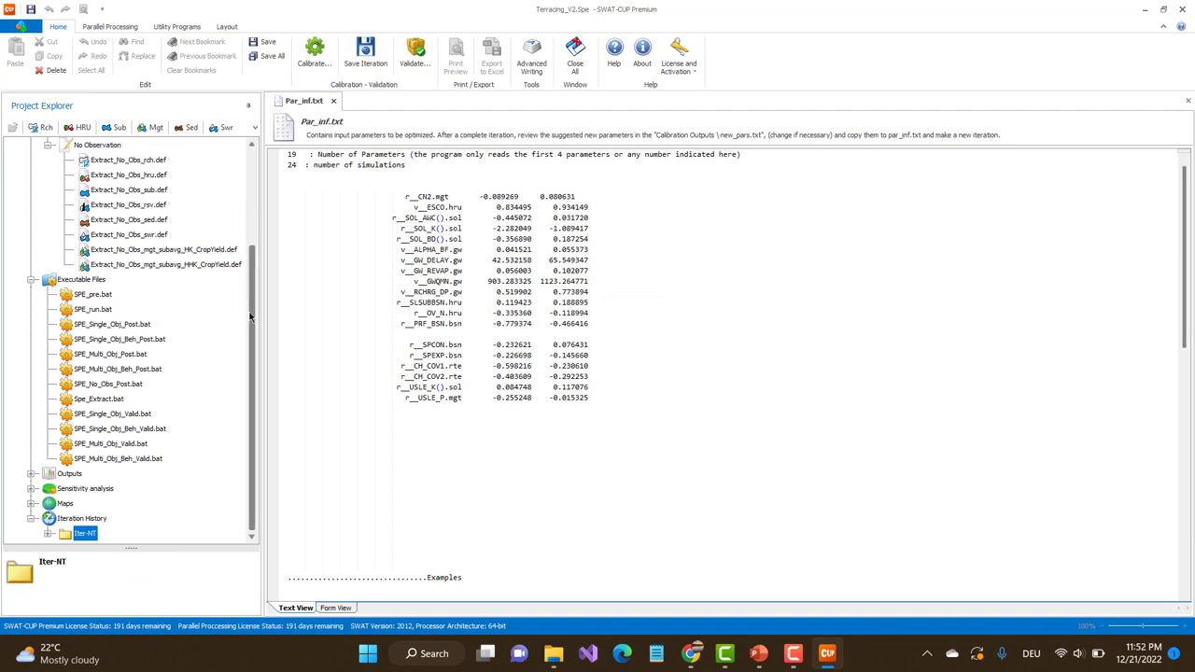
Step: Open the 95ppu_No_Observed_rch plot from the project's Outputs No Observed group
{"action": "left_click", "coordinate": [32, 280]}
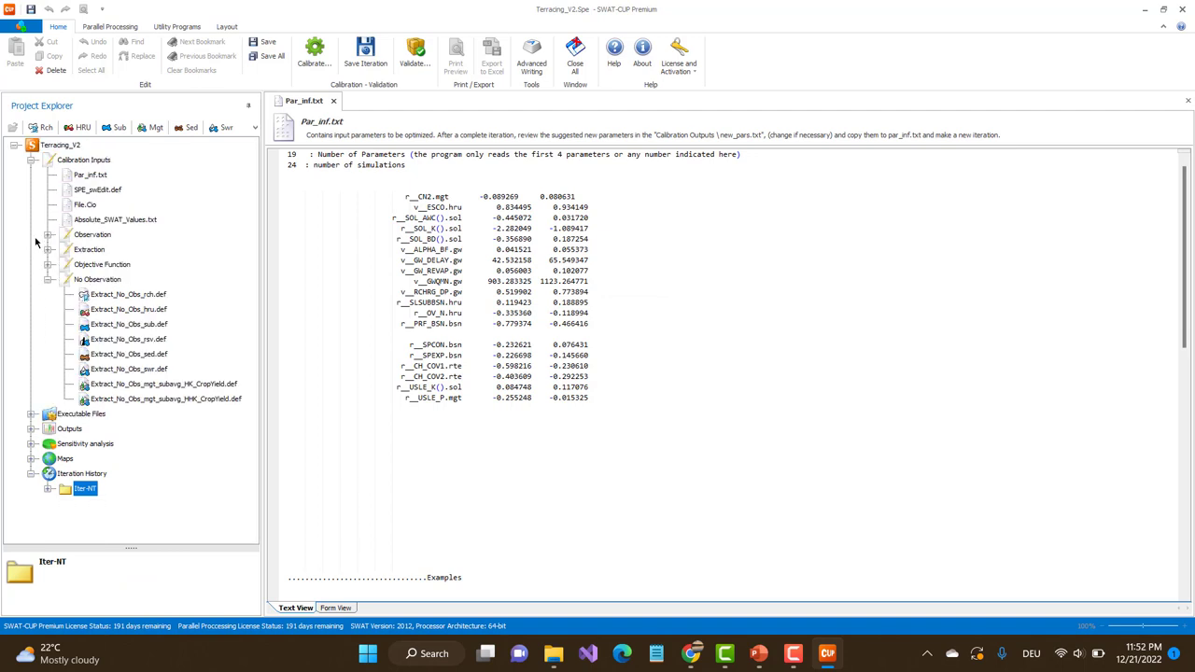
{"action": "left_click", "coordinate": [32, 429]}
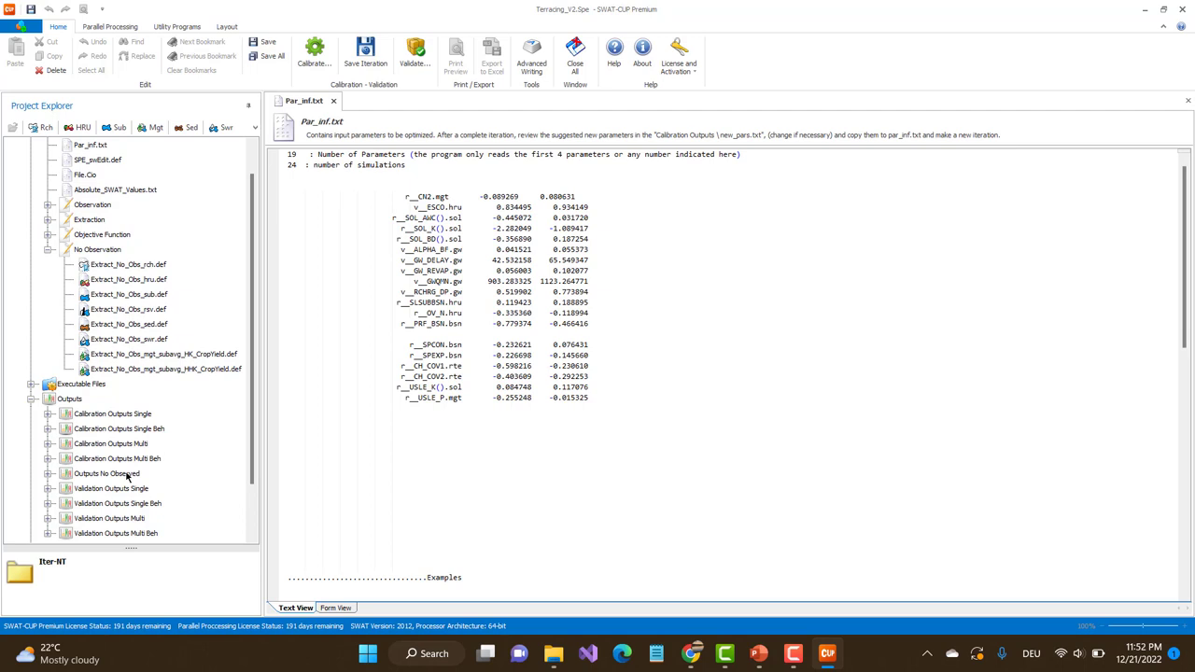
{"action": "left_click", "coordinate": [48, 474]}
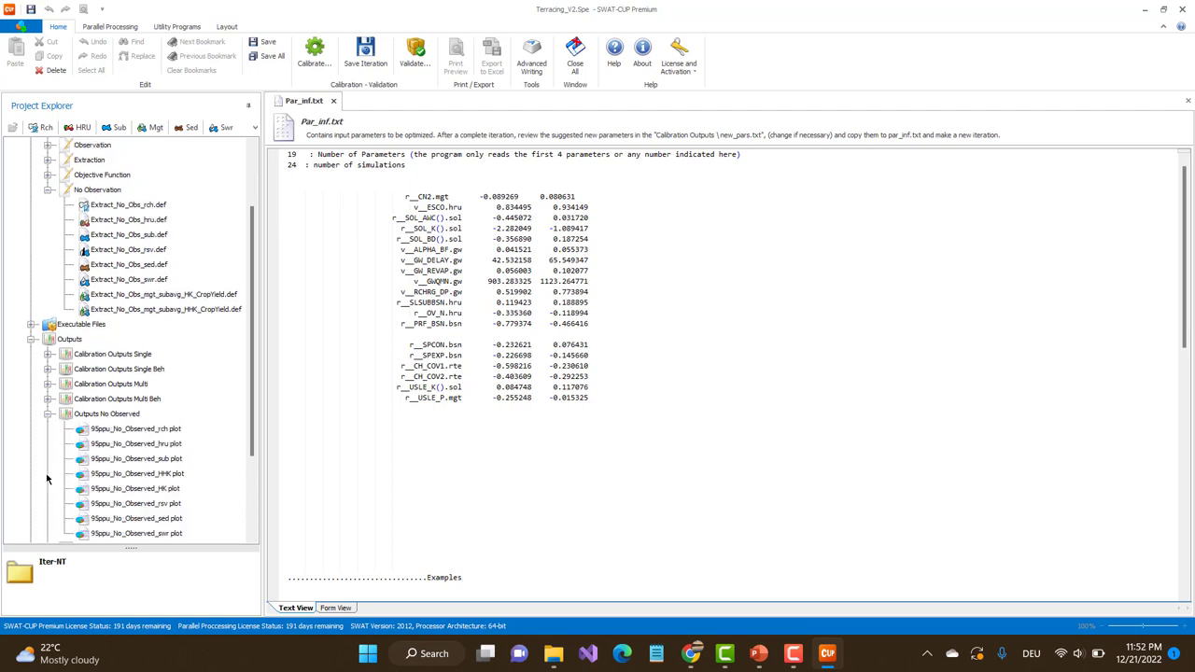
{"action": "left_click", "coordinate": [164, 430]}
{"action": "double_click", "coordinate": [164, 430]}
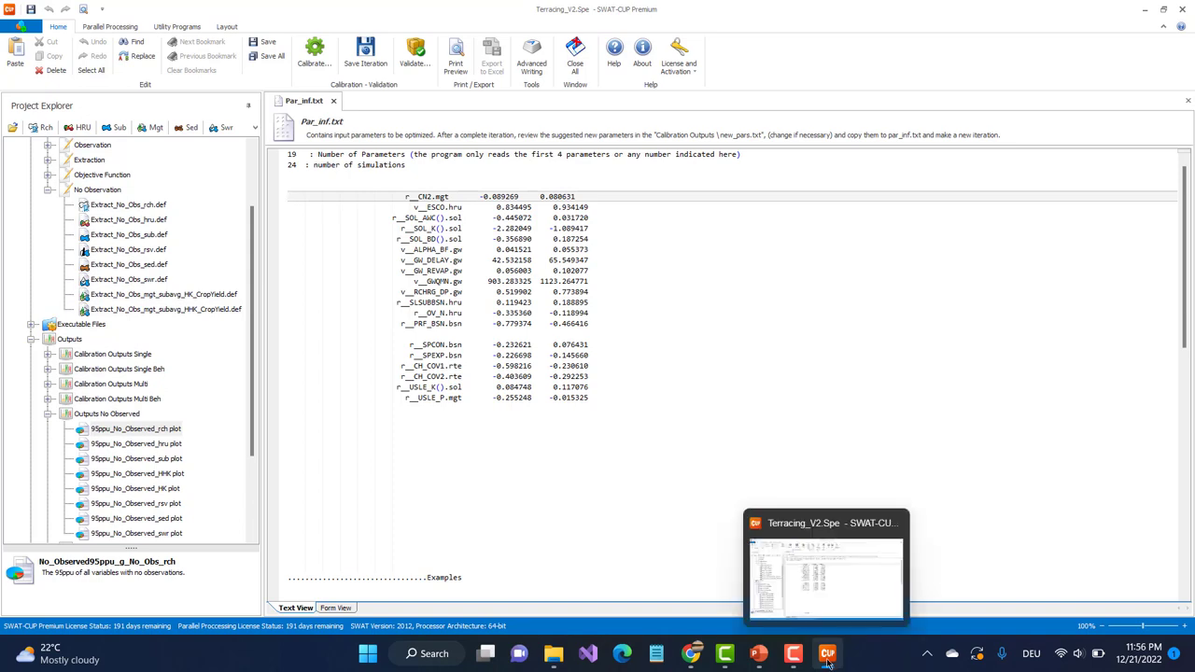
Step: Switch to PowerPoint to read the slide on applying terracing changes to par_val.txt, and return to SWAT-CUP
{"action": "left_click", "coordinate": [758, 655]}
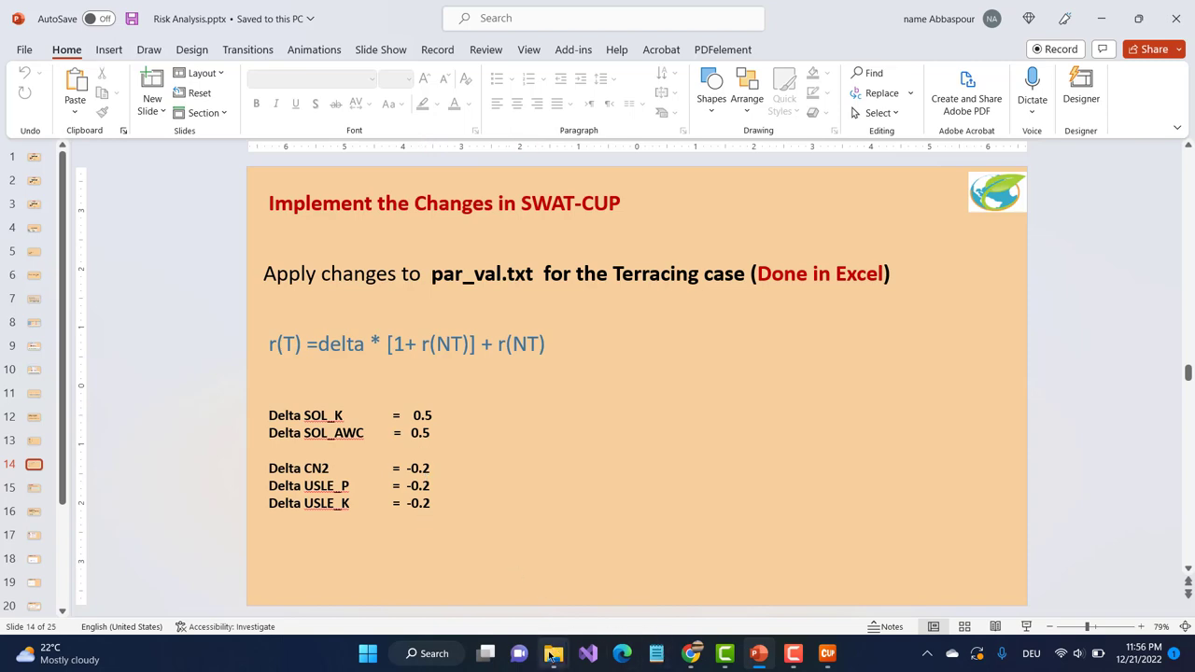
{"action": "left_click", "coordinate": [830, 654]}
Step: Open the project folder in Windows Explorer and open par_val.txt from Terracing_V2.Spe.SwatCup's SPE.IN folder in Notepad
{"action": "left_click", "coordinate": [23, 28]}
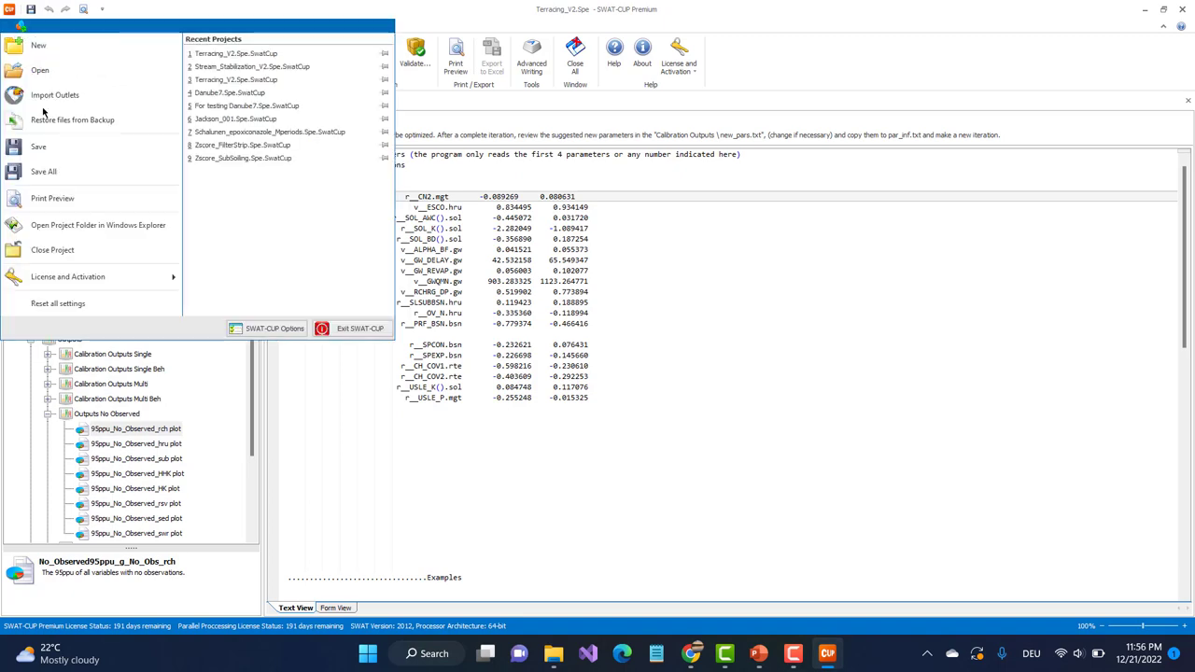
{"action": "left_click", "coordinate": [89, 226]}
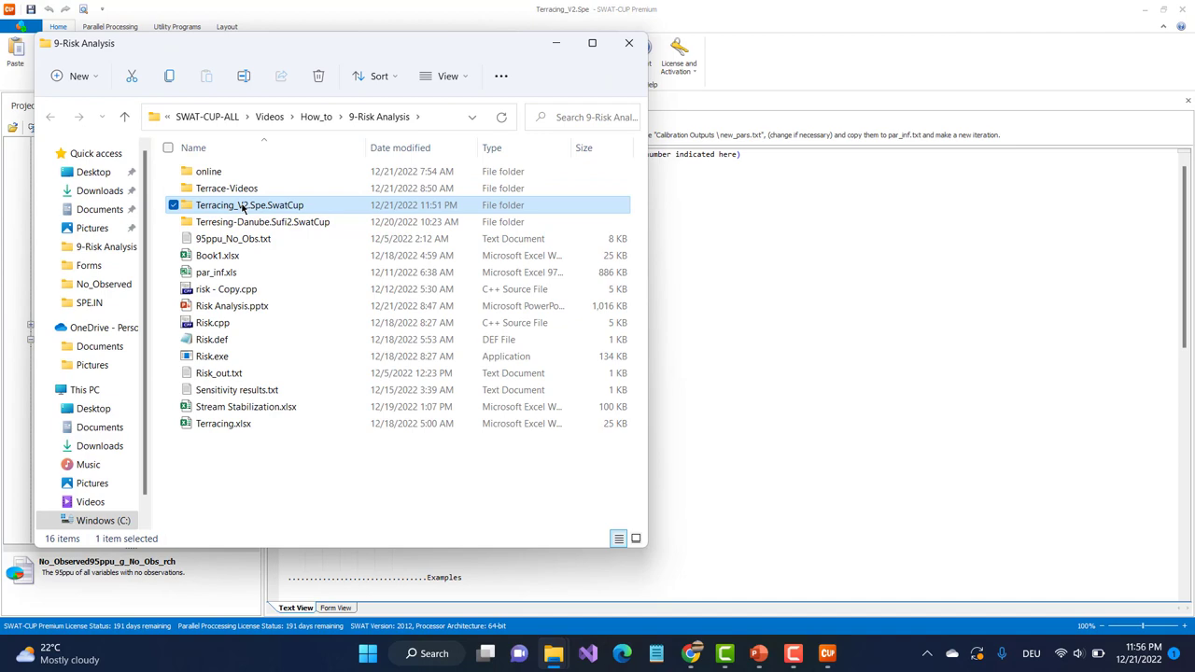
{"action": "double_click", "coordinate": [244, 205]}
{"action": "left_click", "coordinate": [216, 239]}
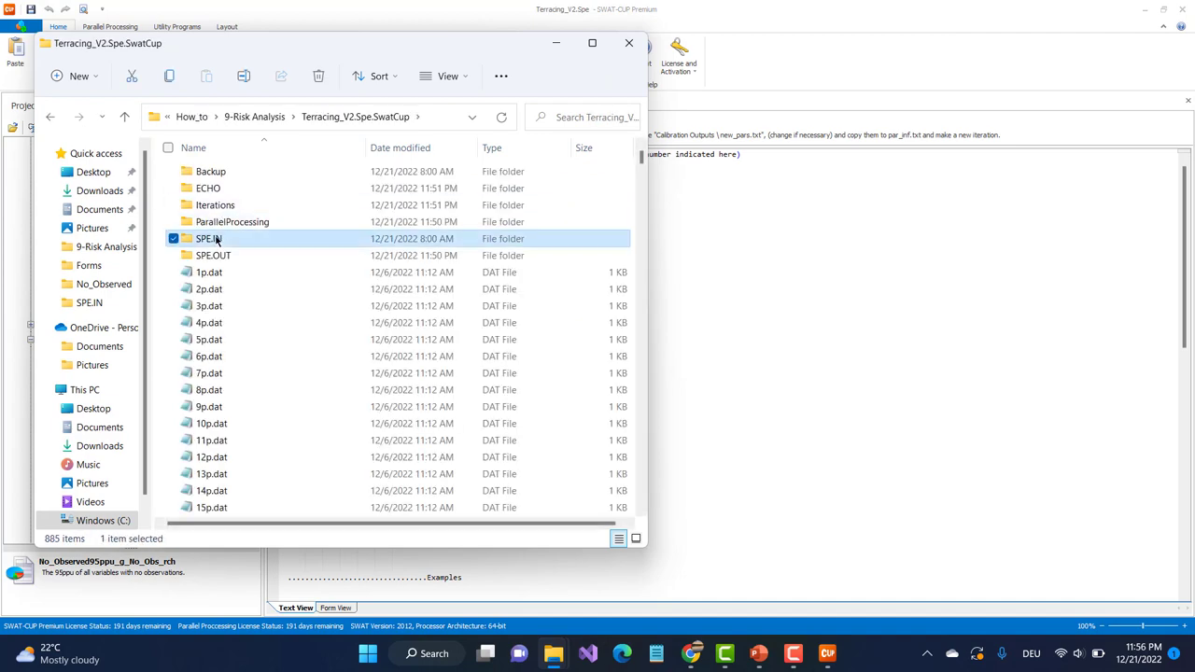
{"action": "double_click", "coordinate": [216, 239]}
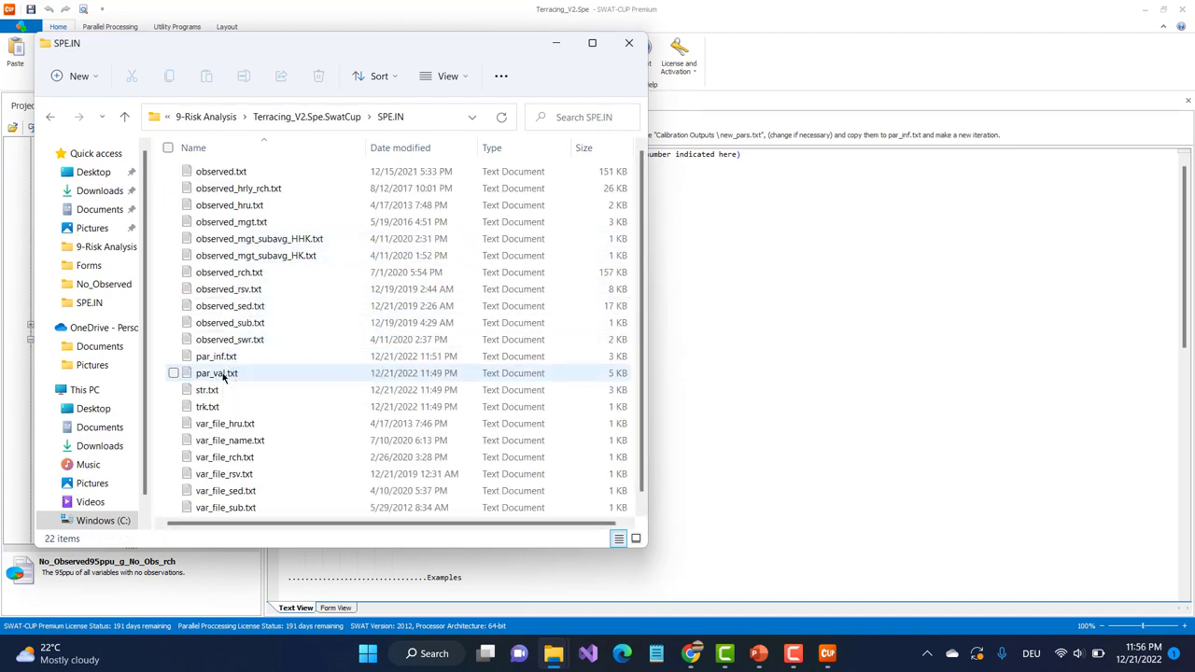
{"action": "double_click", "coordinate": [223, 375]}
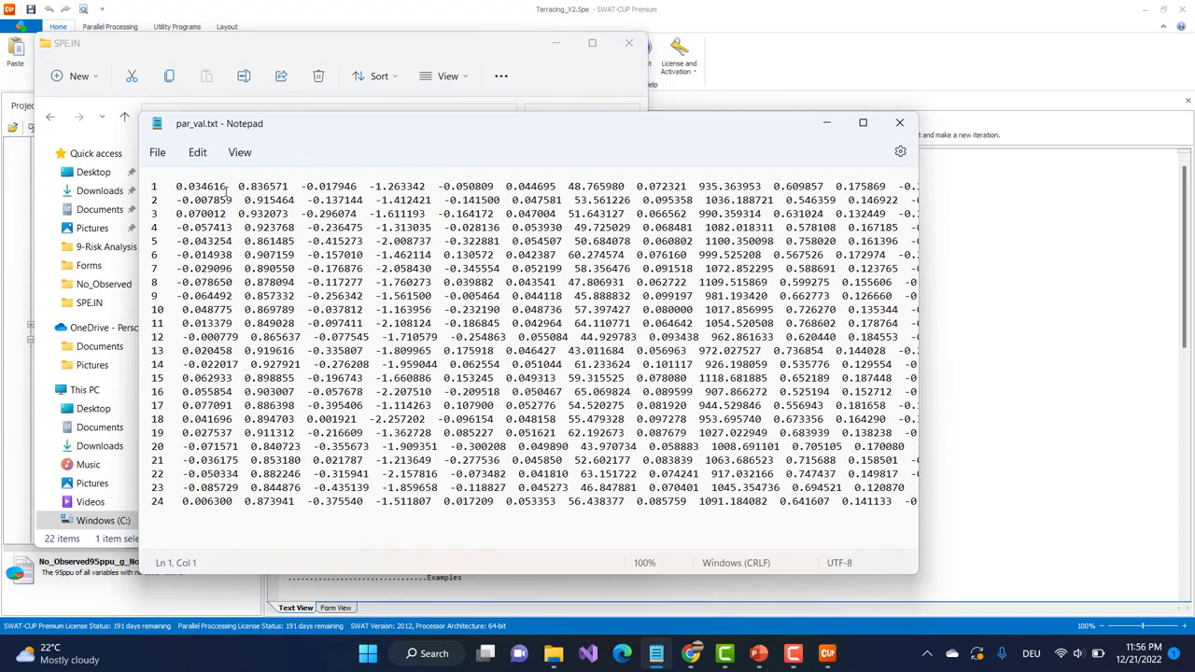
Step: Copy the entire contents of par_val.txt and paste them at cell A1 of a new blank Excel workbook
{"action": "key", "text": "ctrl+a"}
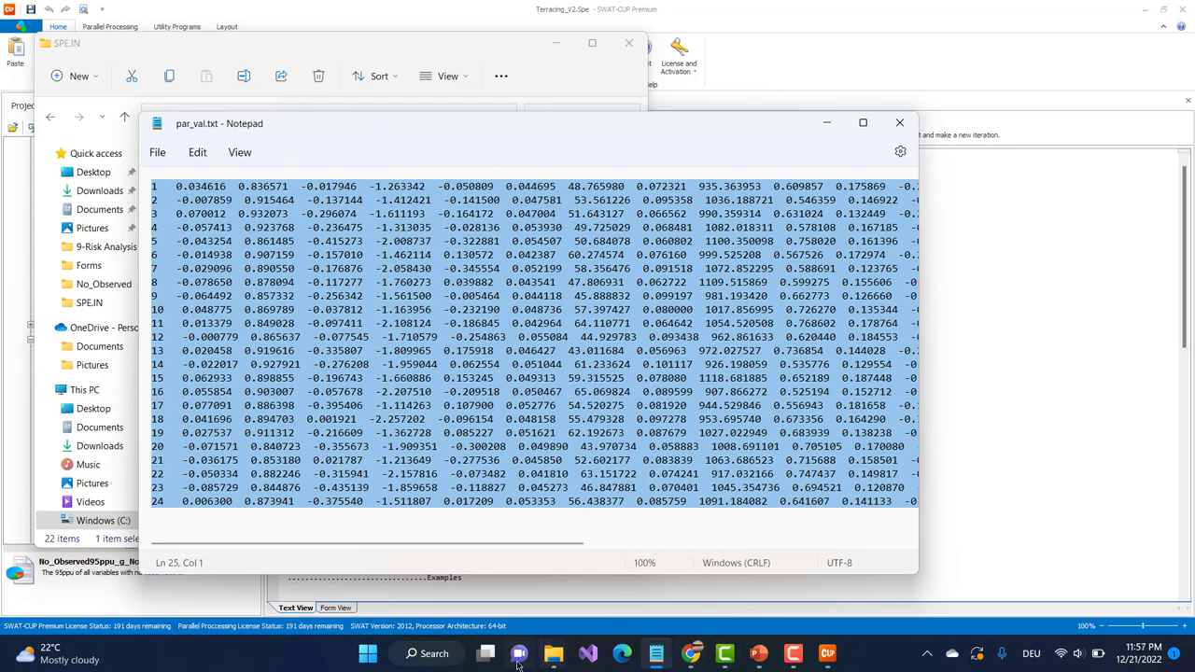
{"action": "left_click", "coordinate": [368, 654]}
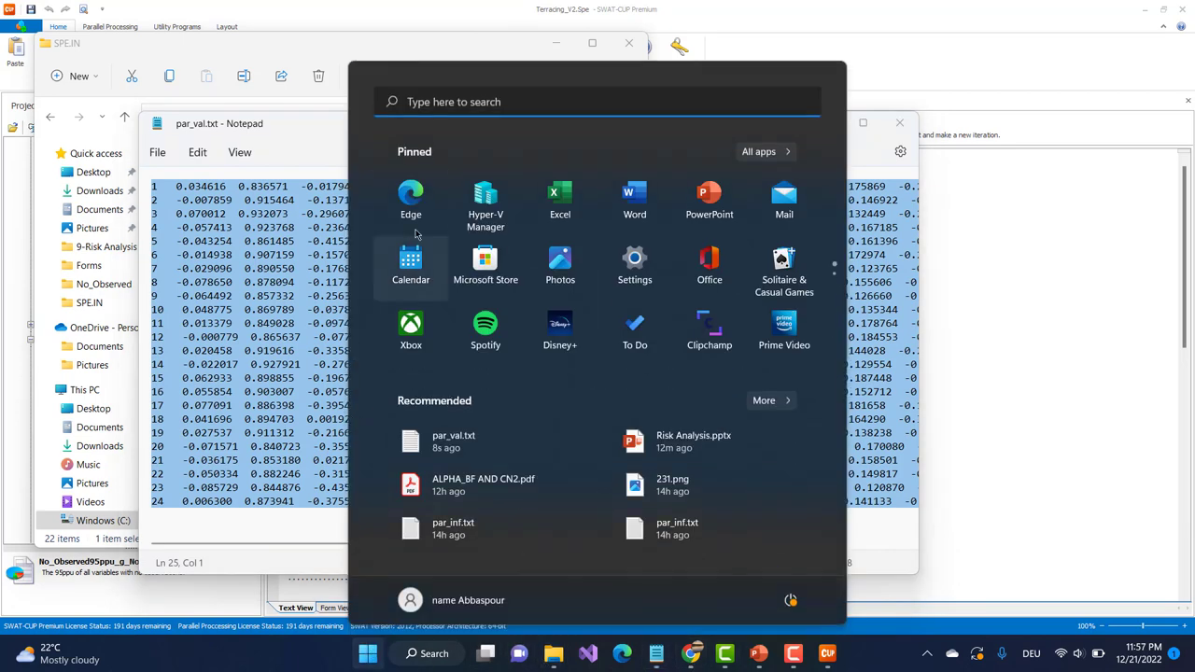
{"action": "left_click", "coordinate": [558, 201]}
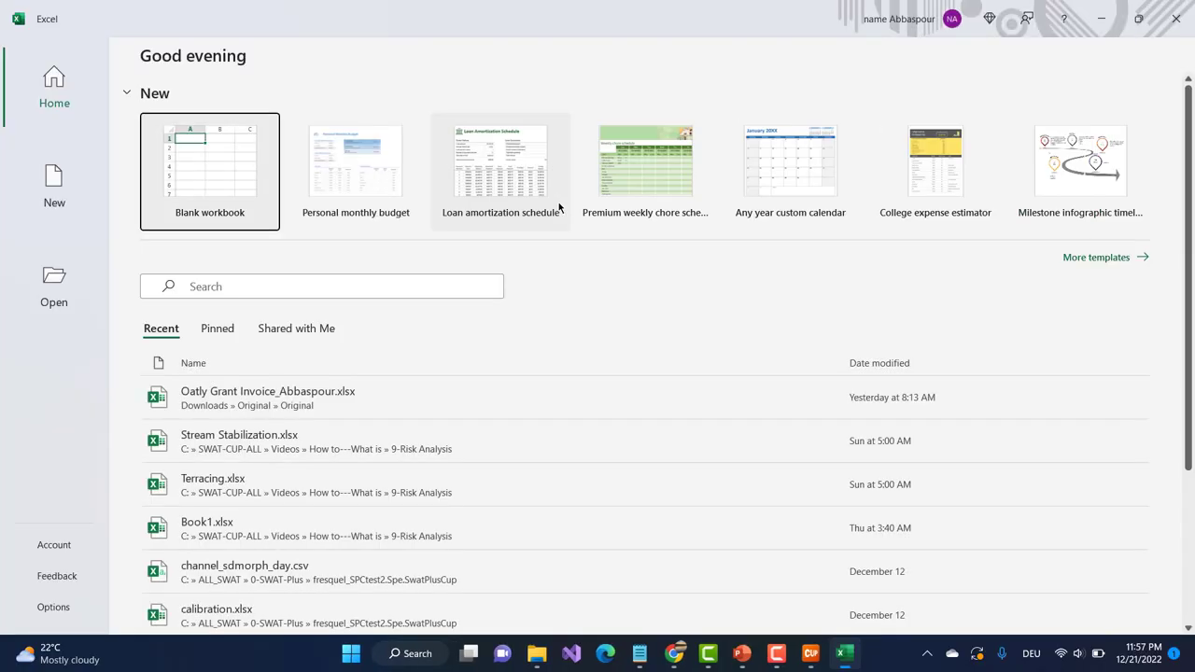
{"action": "left_click", "coordinate": [191, 203]}
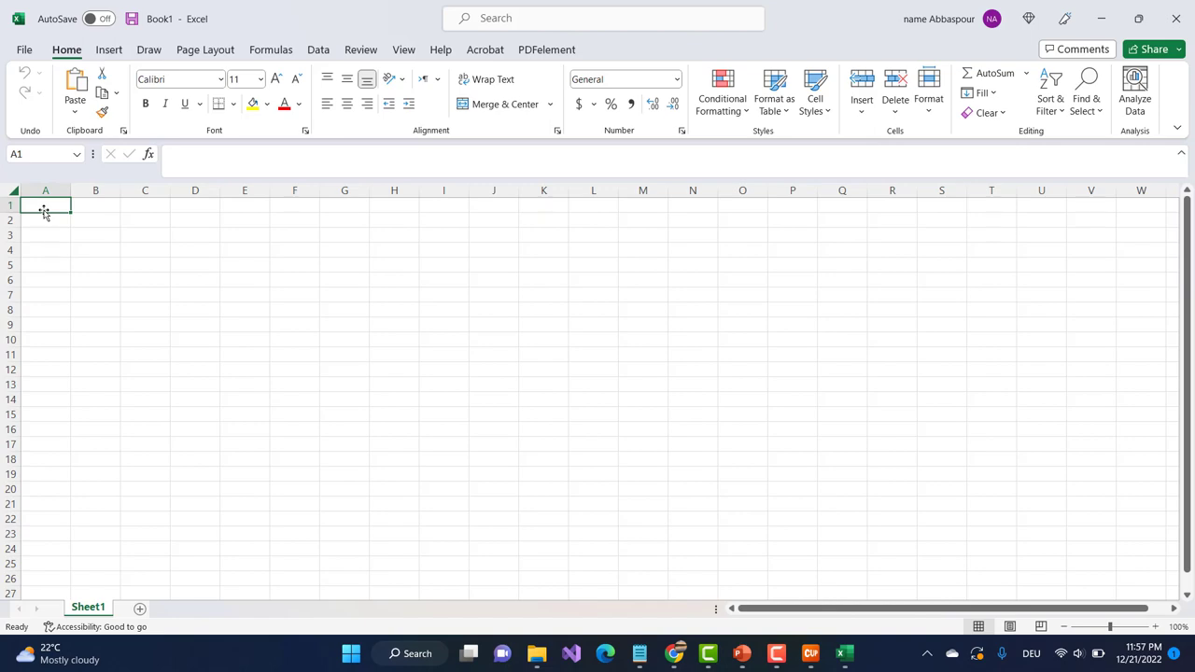
{"action": "key", "text": "ctrl+v"}
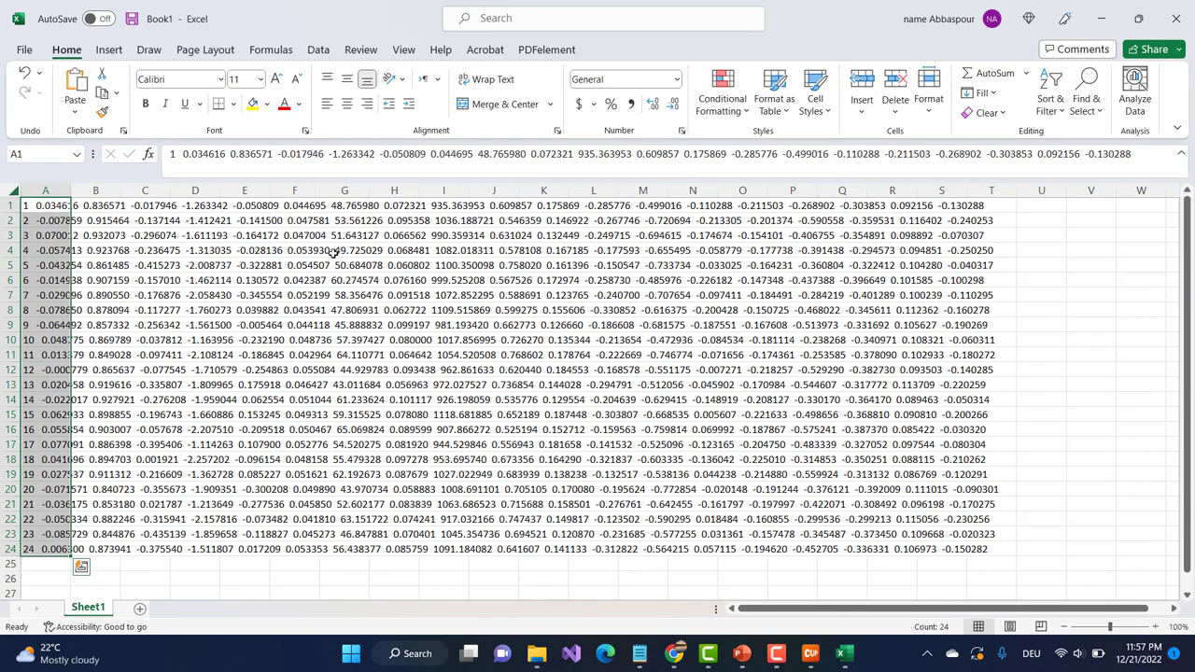
Step: Split the pasted values into separate columns with Text to Columns, delimited by tab and space, treating consecutive delimiters as one
{"action": "left_click", "coordinate": [318, 50]}
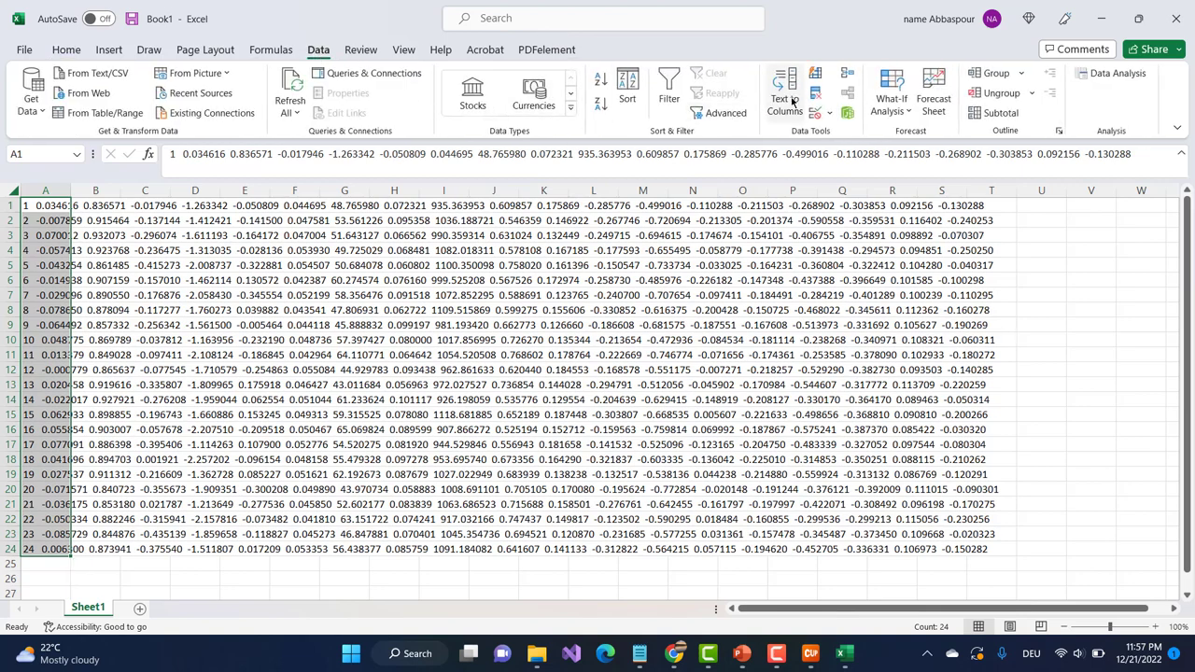
{"action": "left_click", "coordinate": [789, 101]}
{"action": "left_click", "coordinate": [103, 354]}
{"action": "left_click", "coordinate": [401, 571]}
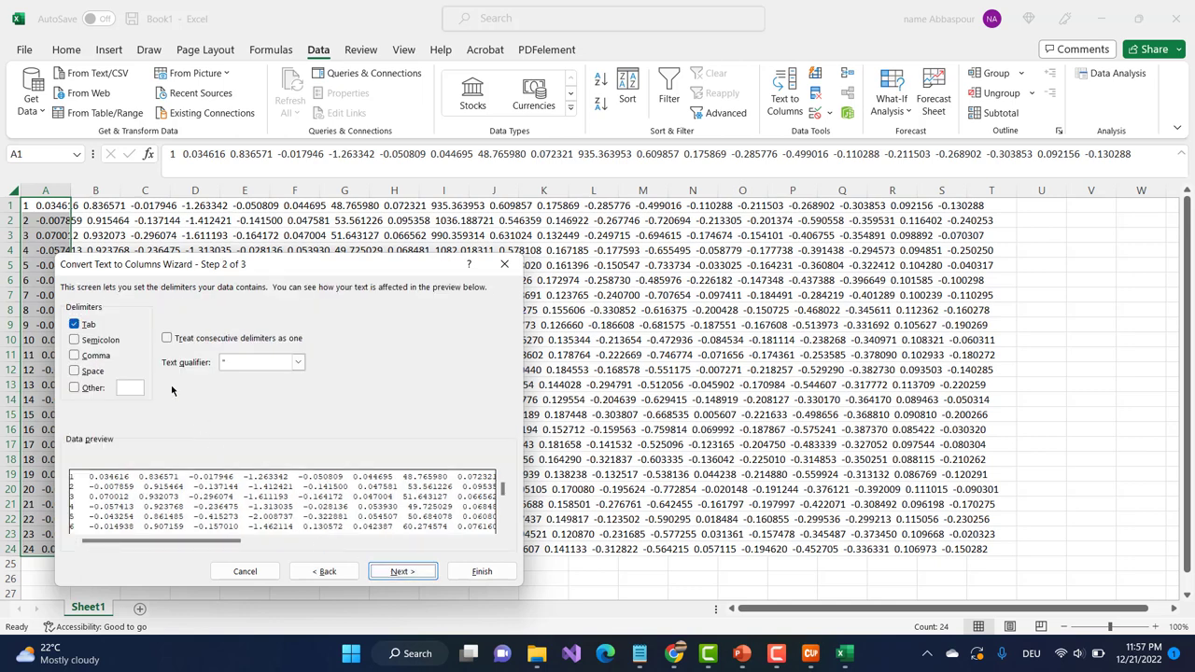
{"action": "left_click", "coordinate": [93, 372]}
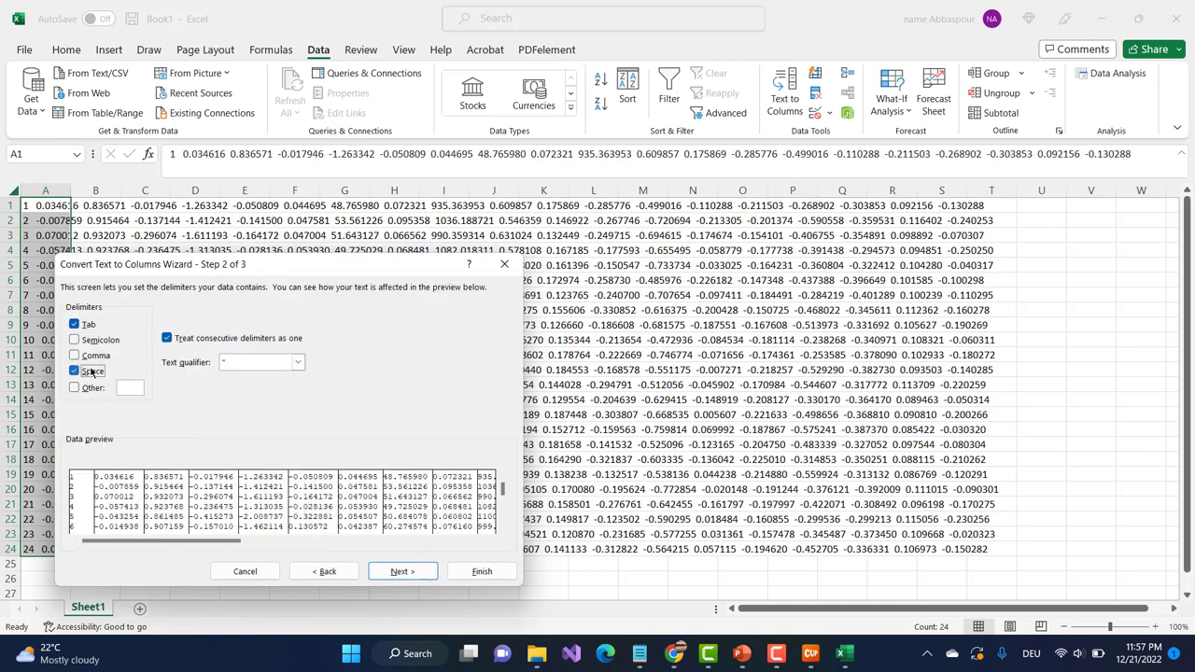
{"action": "left_click", "coordinate": [402, 571]}
{"action": "left_click", "coordinate": [480, 571]}
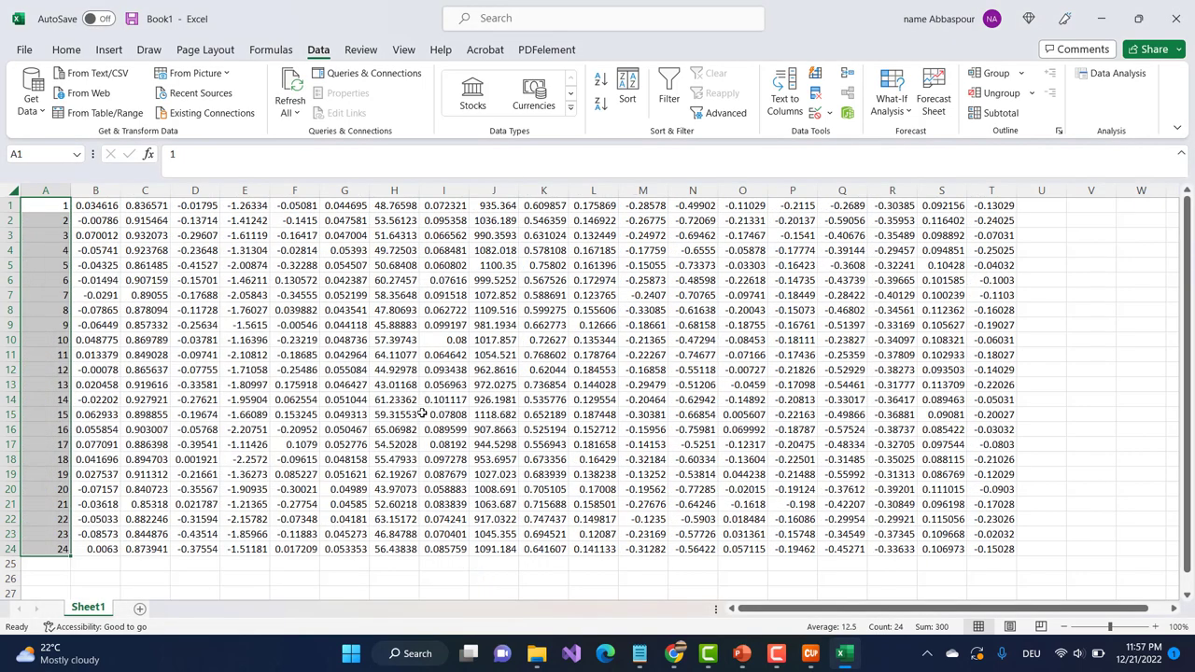
Step: Insert an empty row above the first row of parameter values in Sheet1
{"action": "left_click", "coordinate": [8, 207]}
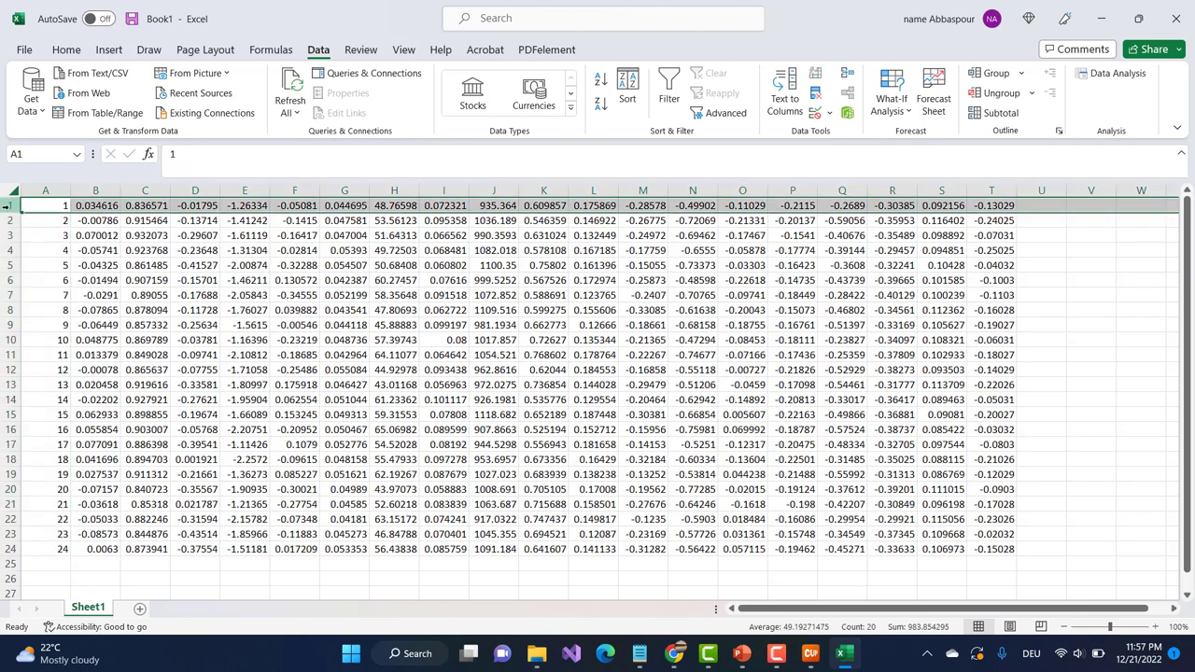
{"action": "right_click", "coordinate": [9, 207]}
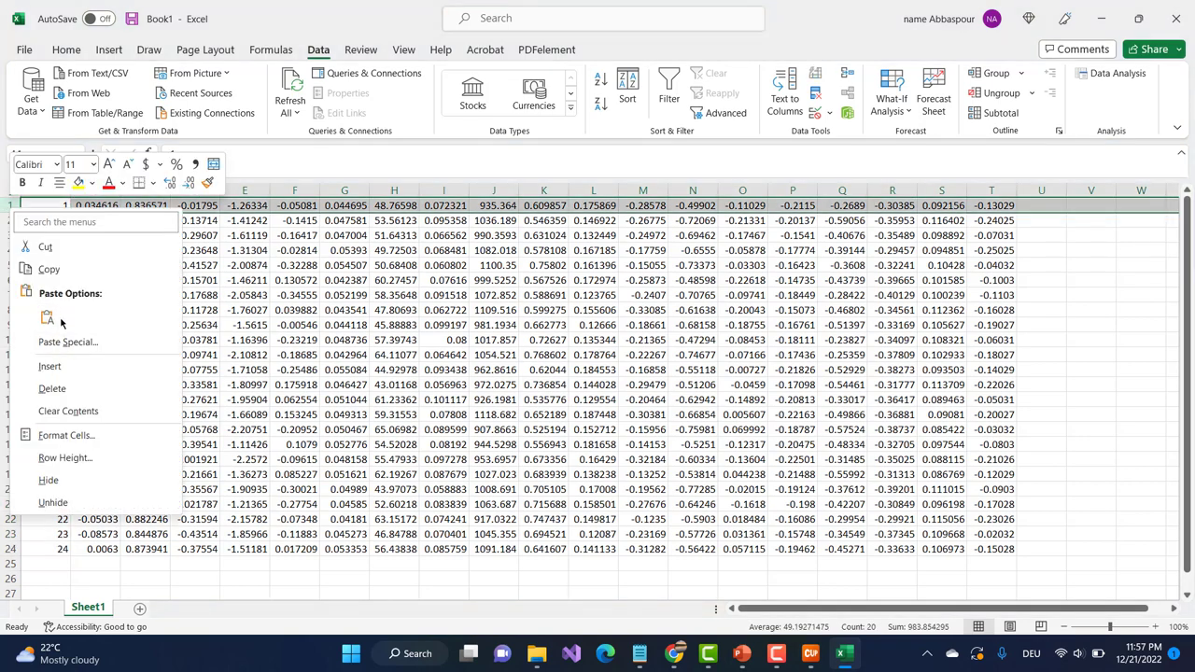
{"action": "key", "text": "Escape"}
{"action": "key", "text": "ctrl+plus"}
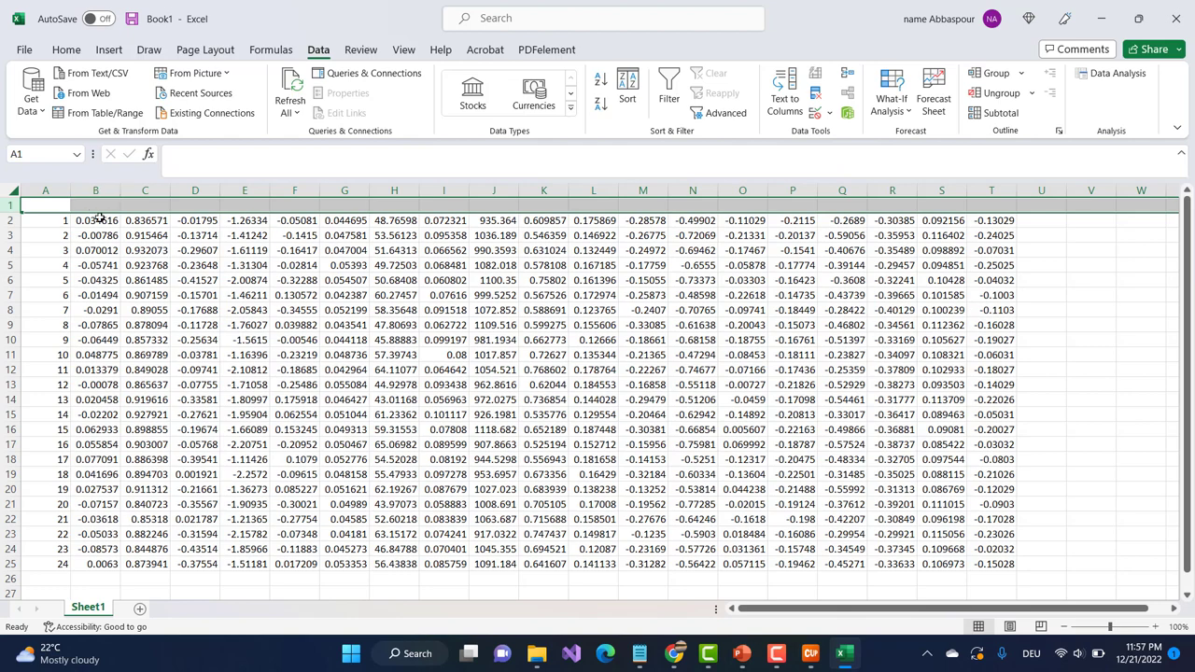
{"action": "left_click", "coordinate": [514, 412]}
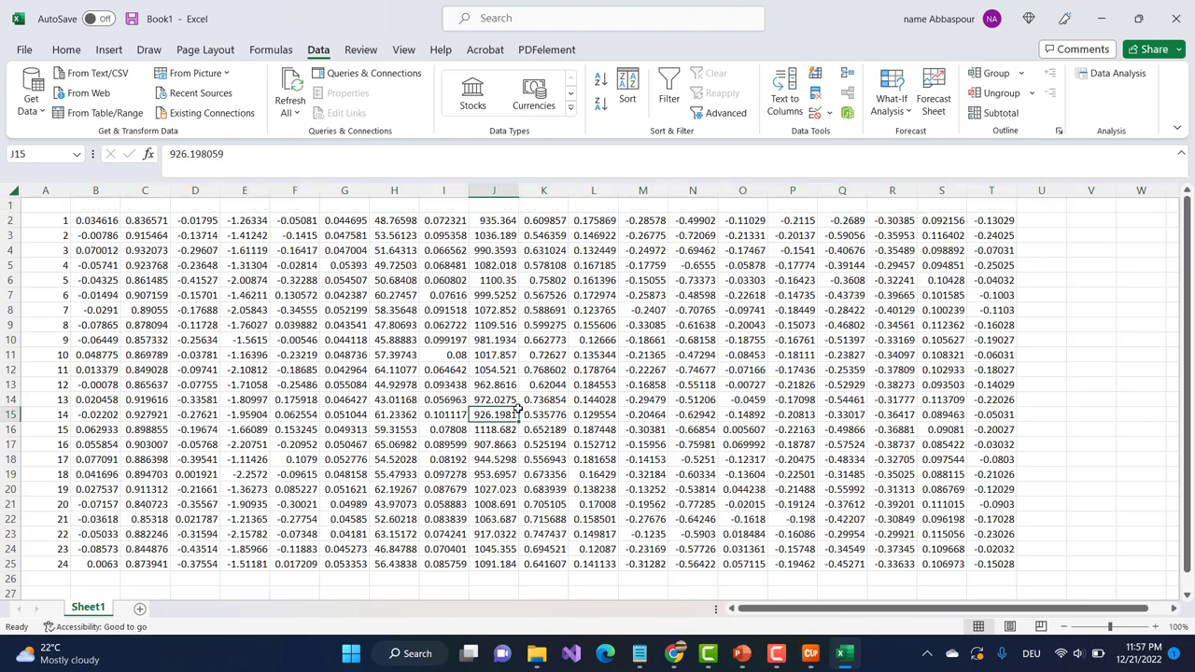
Step: Copy the parameter list with its ranges from Par_inf.txt in SWAT-CUP and paste it into a new Excel sheet at A1
{"action": "mouse_move", "coordinate": [845, 663]}
{"action": "left_click", "coordinate": [810, 659]}
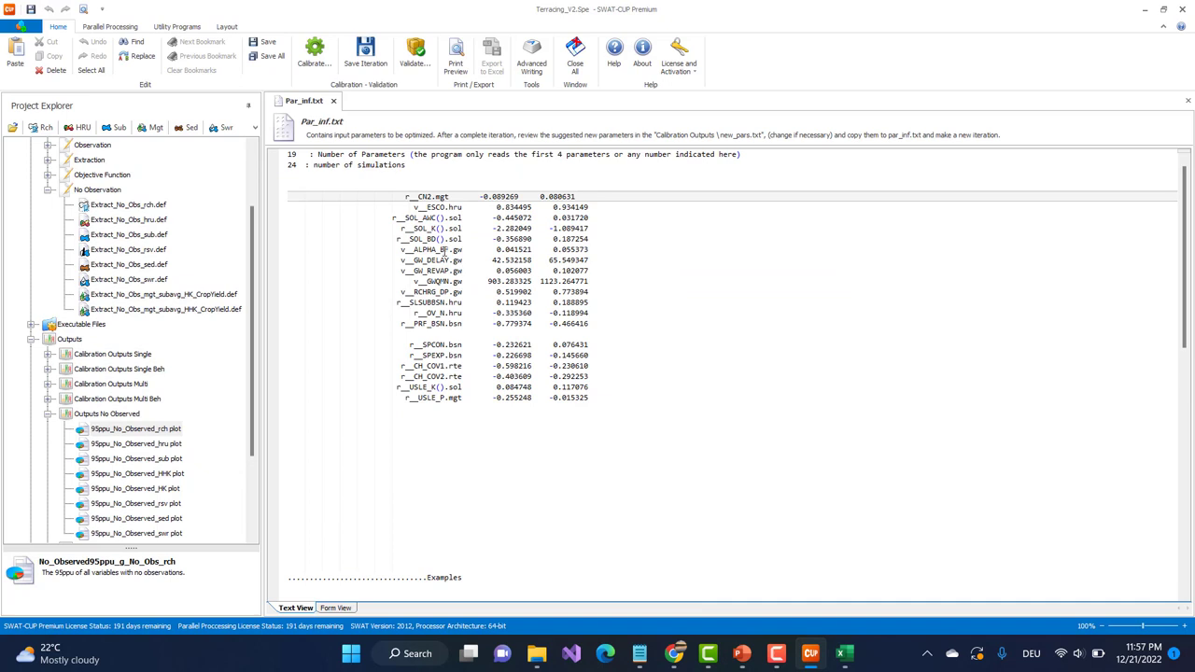
{"action": "left_click_drag", "start_coordinate": [297, 198], "coordinate": [699, 429]}
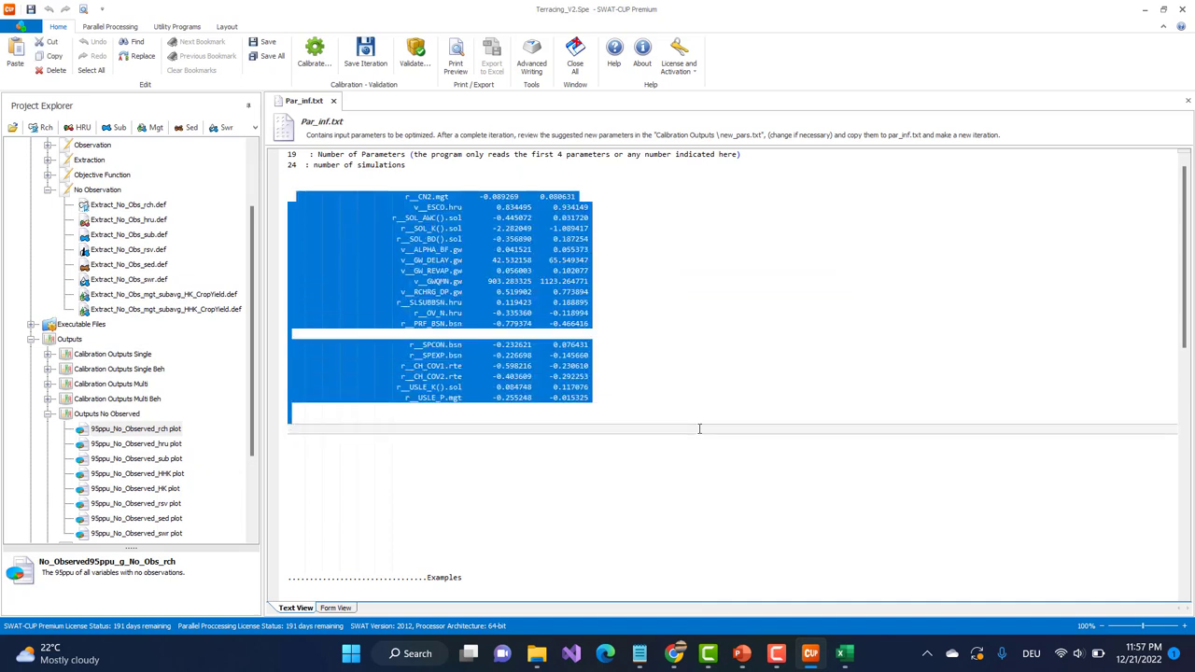
{"action": "left_click", "coordinate": [843, 654]}
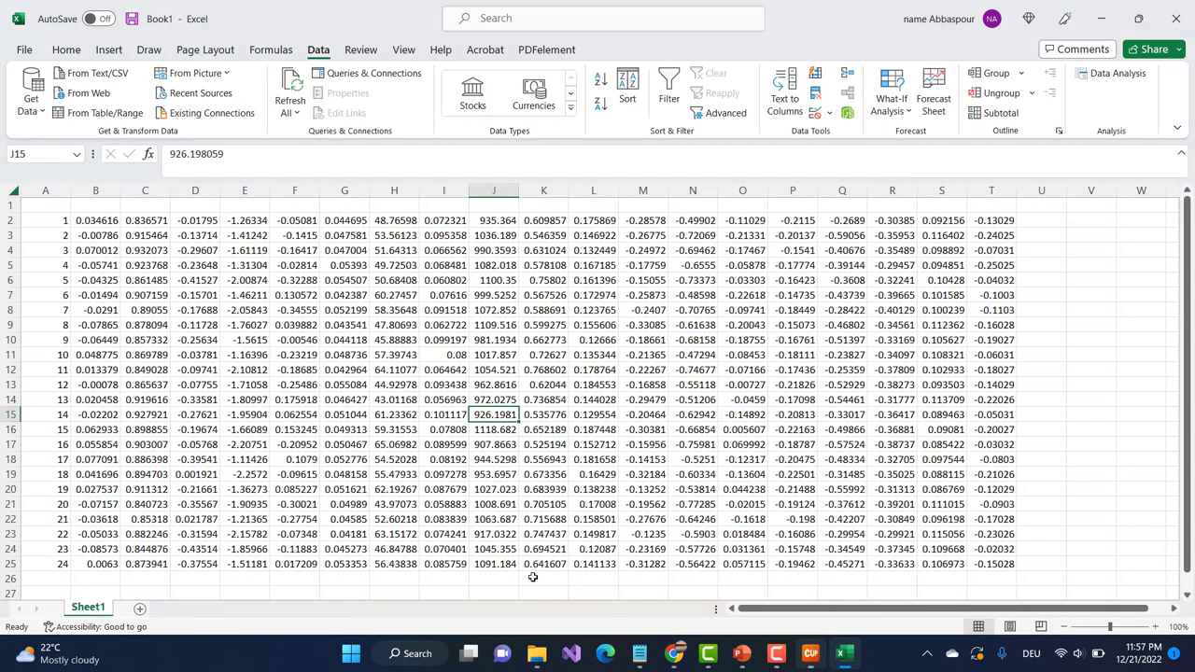
{"action": "left_click", "coordinate": [140, 609]}
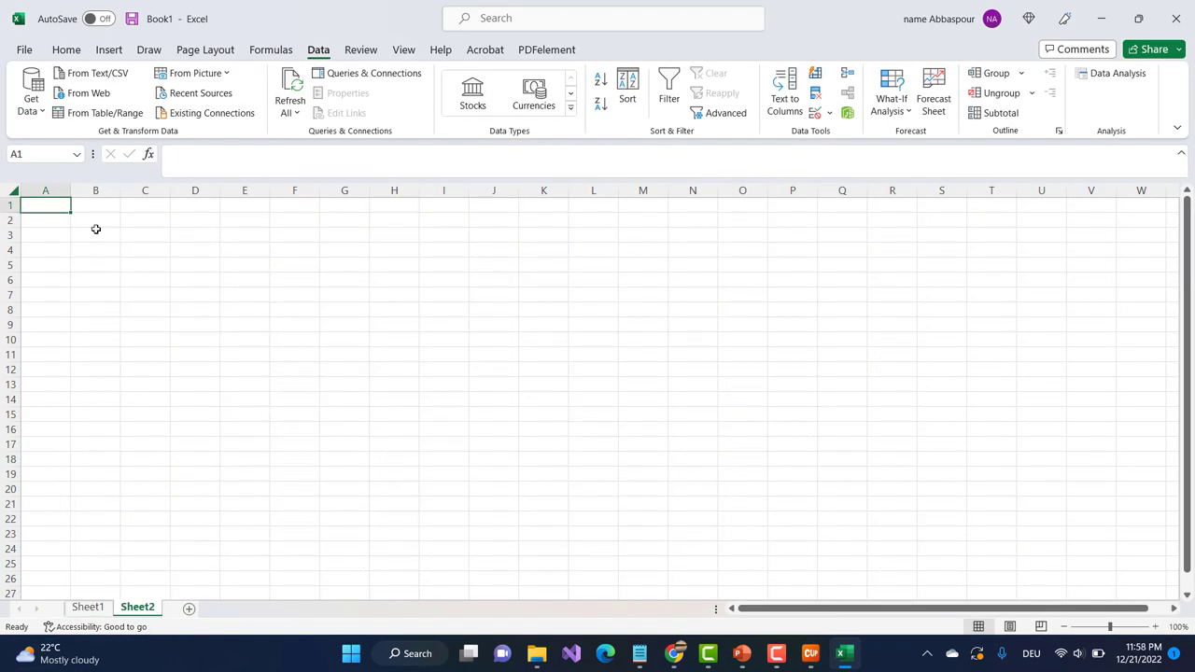
{"action": "key", "text": "ctrl+v"}
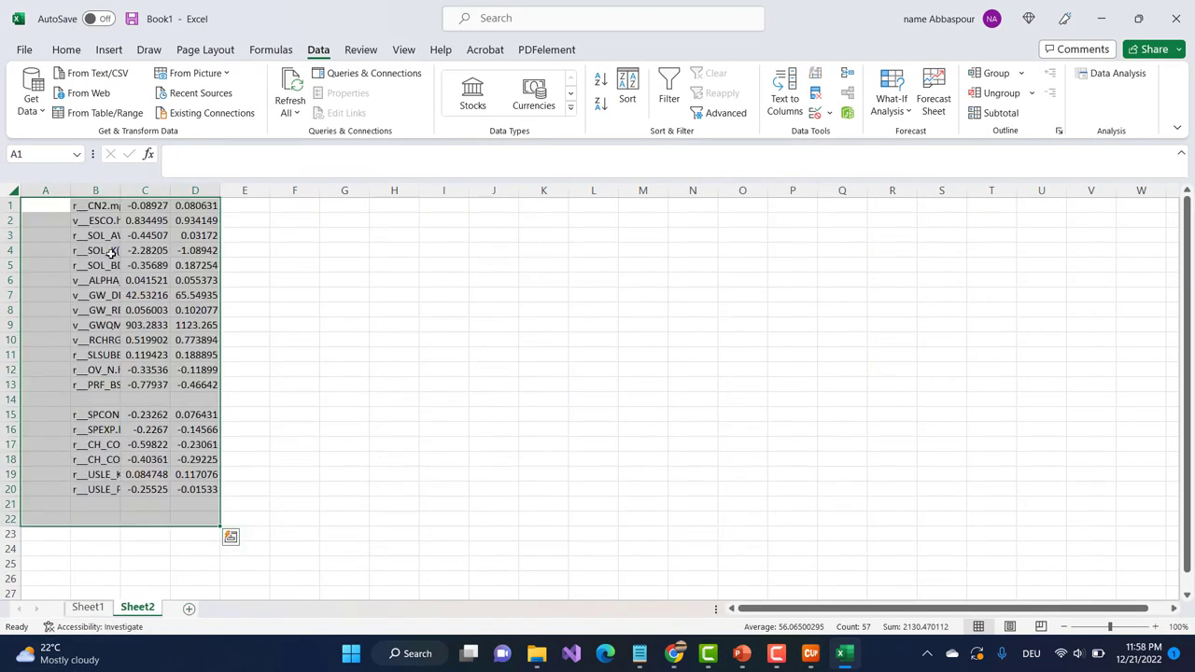
Step: Widen column B in Sheet2 to fit the parameter names and delete the blank row 14 between r__PRF_BSN.bsn and r__SPCON.bsn
{"action": "left_click", "coordinate": [286, 277]}
{"action": "left_click_drag", "start_coordinate": [120, 190], "coordinate": [226, 190]}
{"action": "left_click_drag", "start_coordinate": [124, 205], "coordinate": [140, 474]}
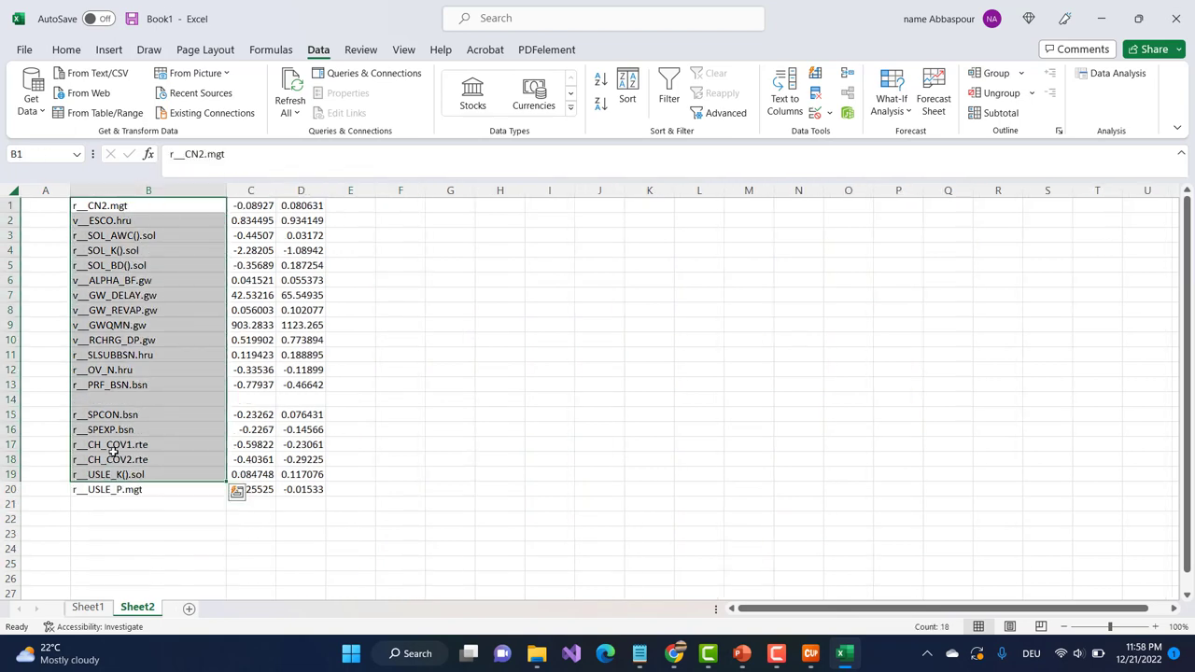
{"action": "left_click", "coordinate": [30, 400]}
{"action": "left_click", "coordinate": [9, 399]}
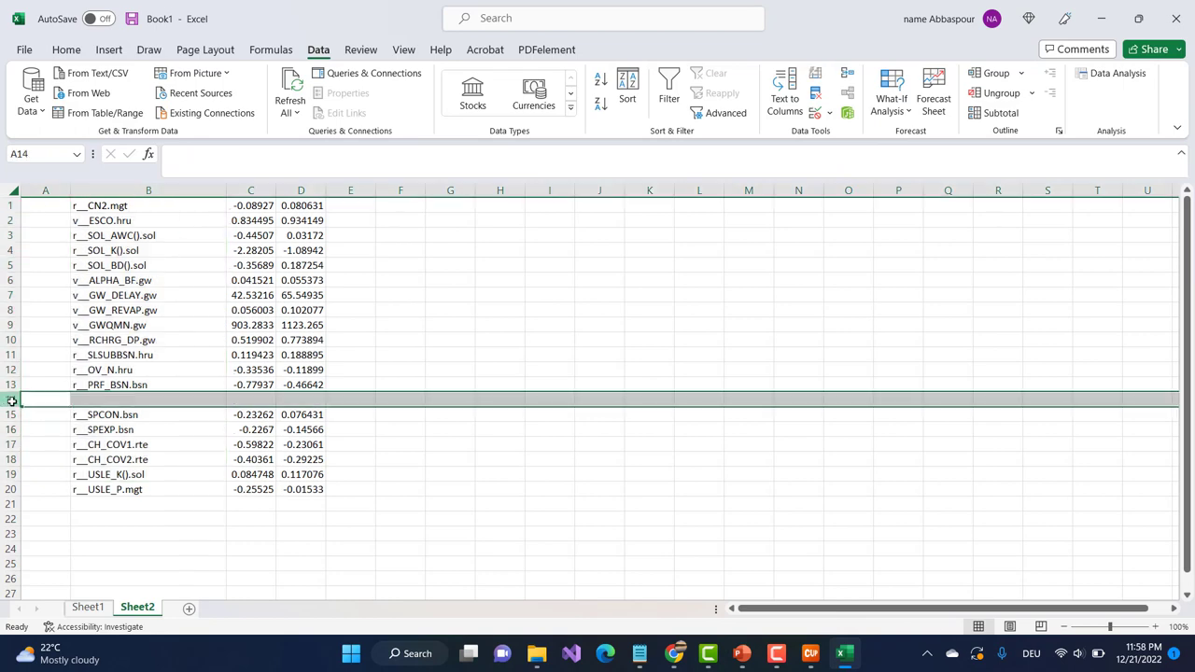
{"action": "right_click", "coordinate": [13, 400]}
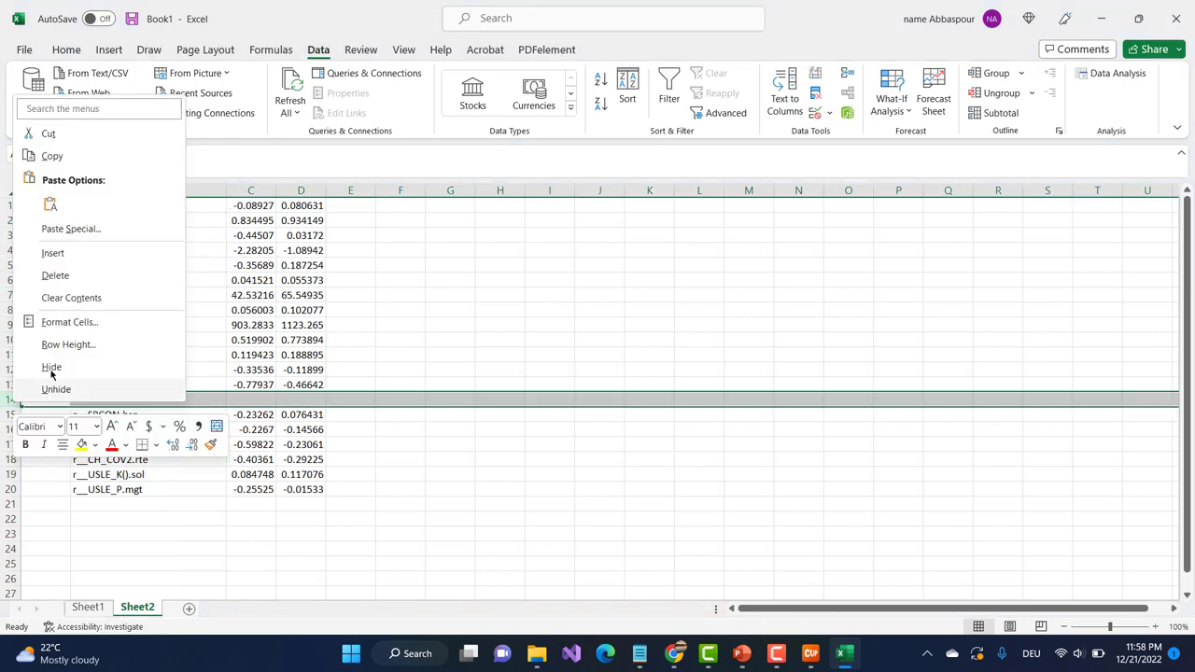
{"action": "left_click", "coordinate": [55, 276]}
Step: Copy the parameter names from B1:B19 of Sheet2 and paste them transposed into Sheet1 starting at B1
{"action": "left_click_drag", "start_coordinate": [103, 206], "coordinate": [108, 474]}
{"action": "key", "text": "ctrl+c"}
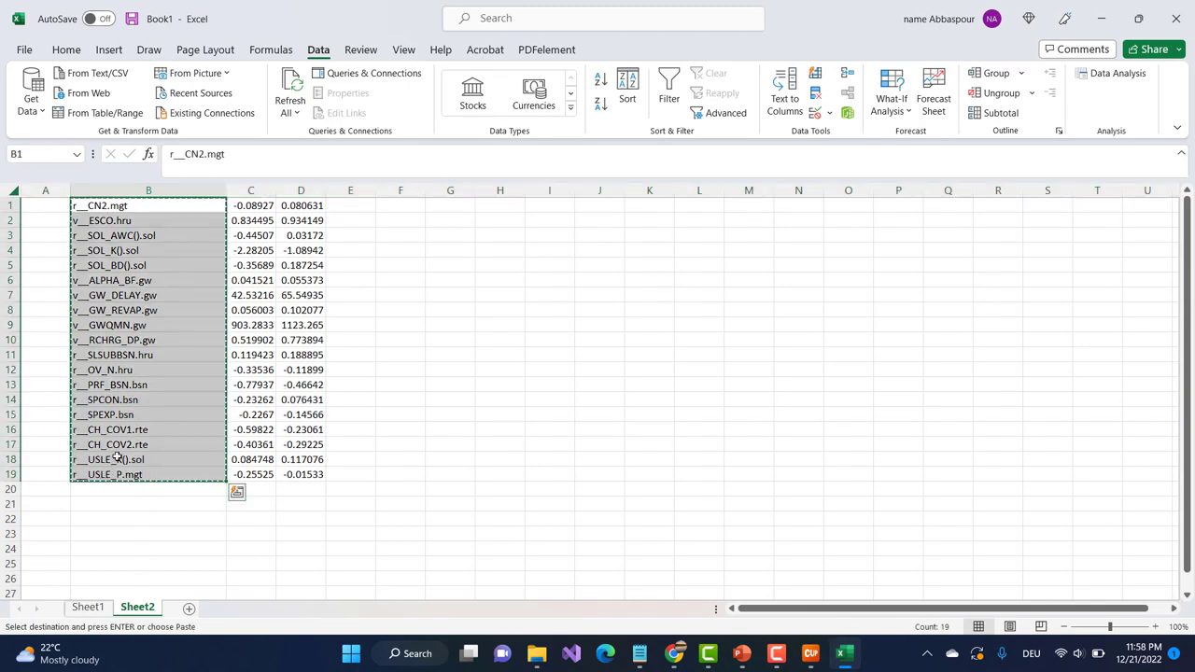
{"action": "left_click", "coordinate": [88, 607]}
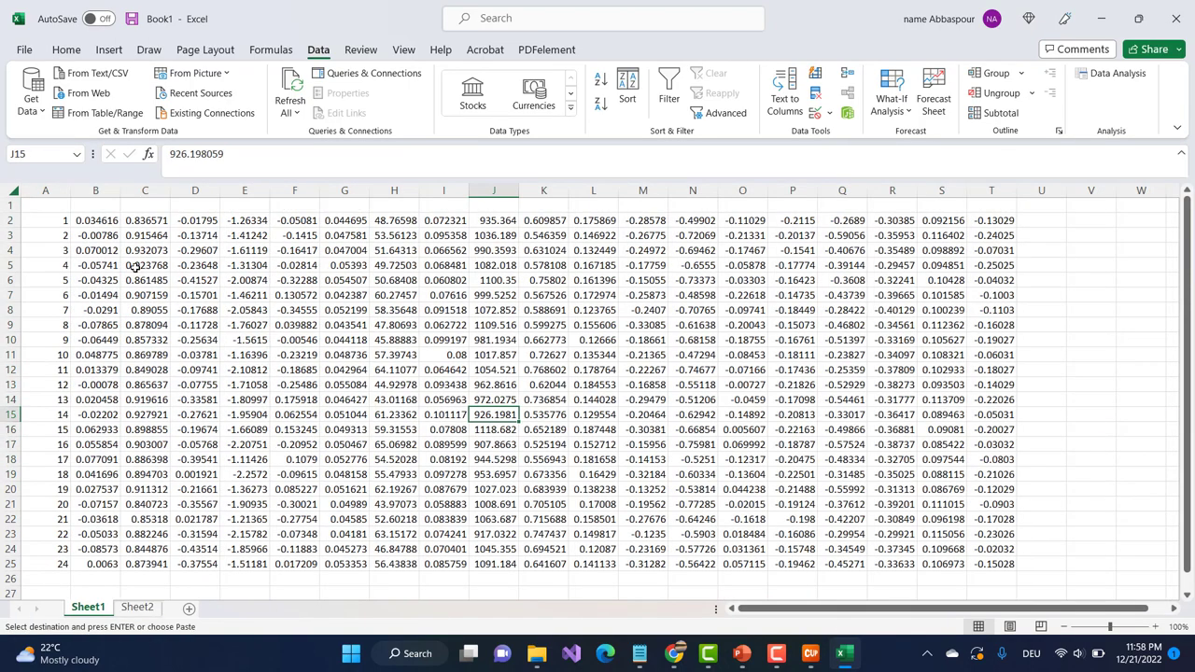
{"action": "left_click", "coordinate": [95, 207]}
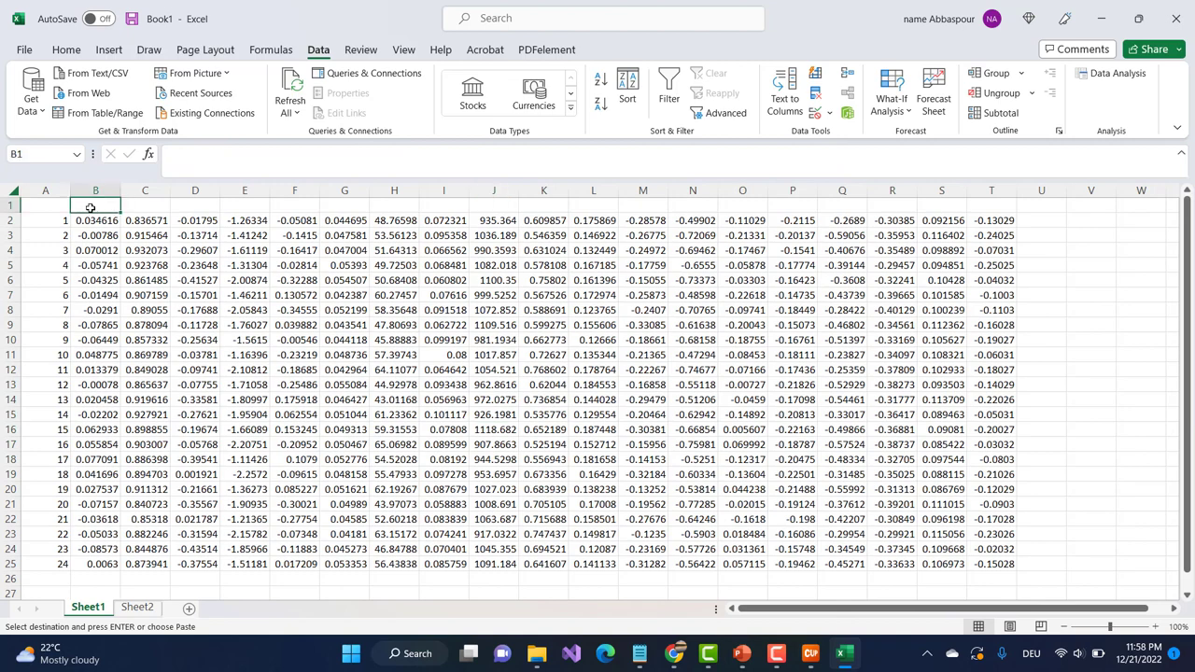
{"action": "right_click", "coordinate": [90, 207]}
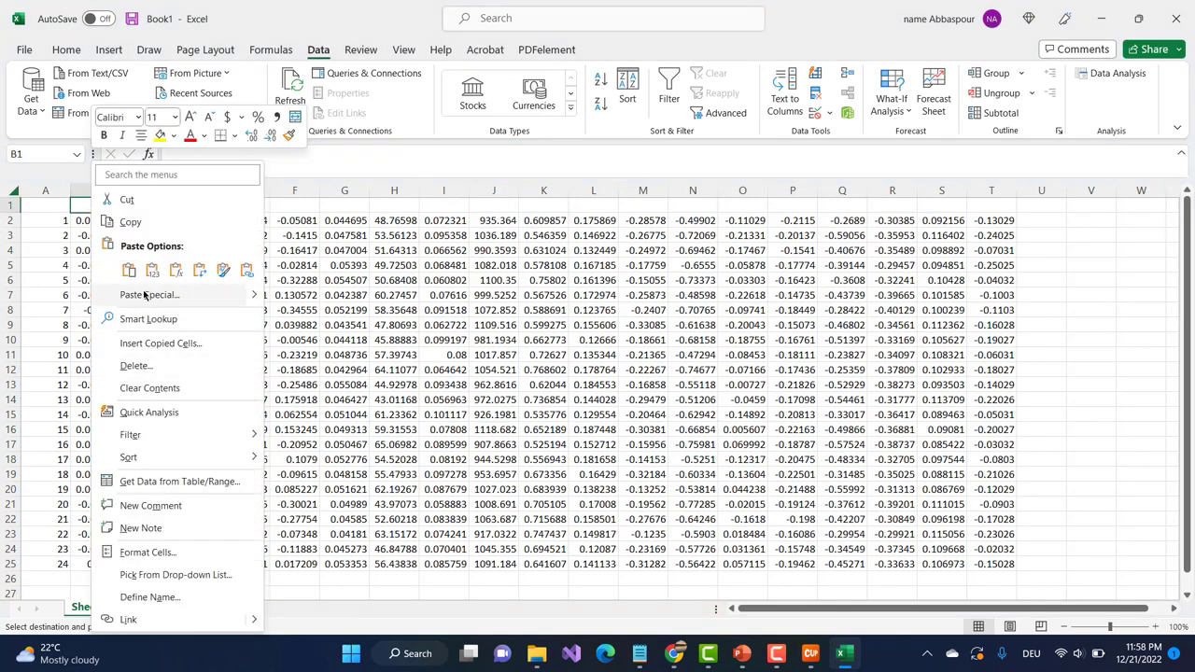
{"action": "left_click", "coordinate": [145, 295]}
{"action": "left_click", "coordinate": [188, 396]}
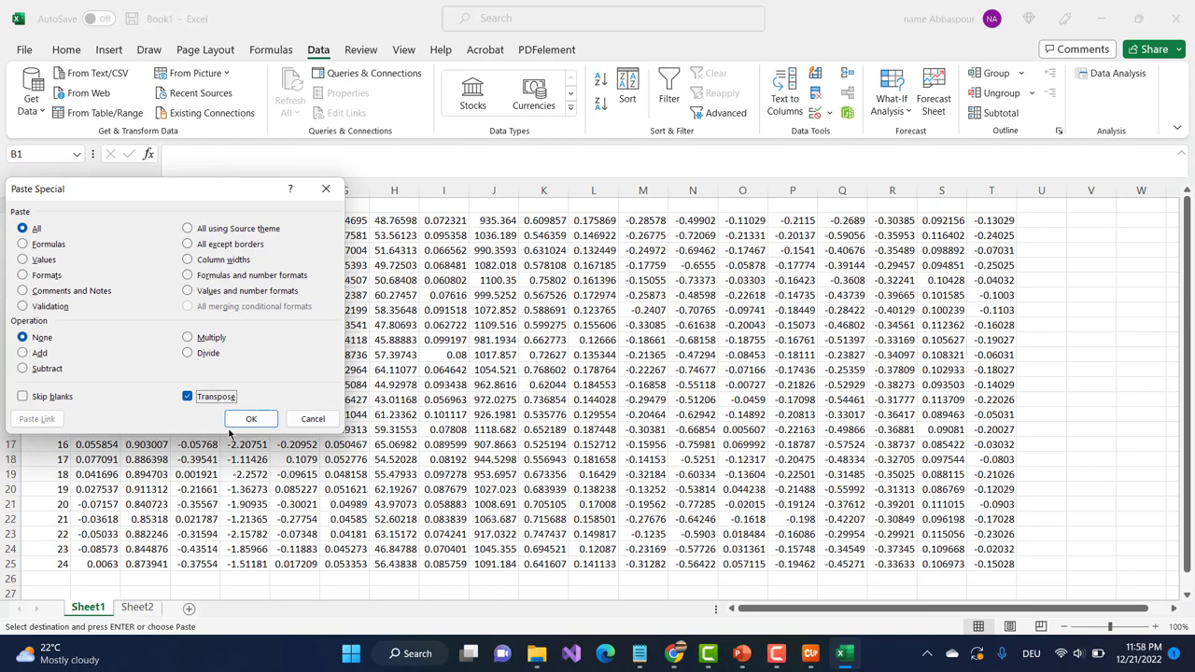
{"action": "left_click", "coordinate": [236, 421]}
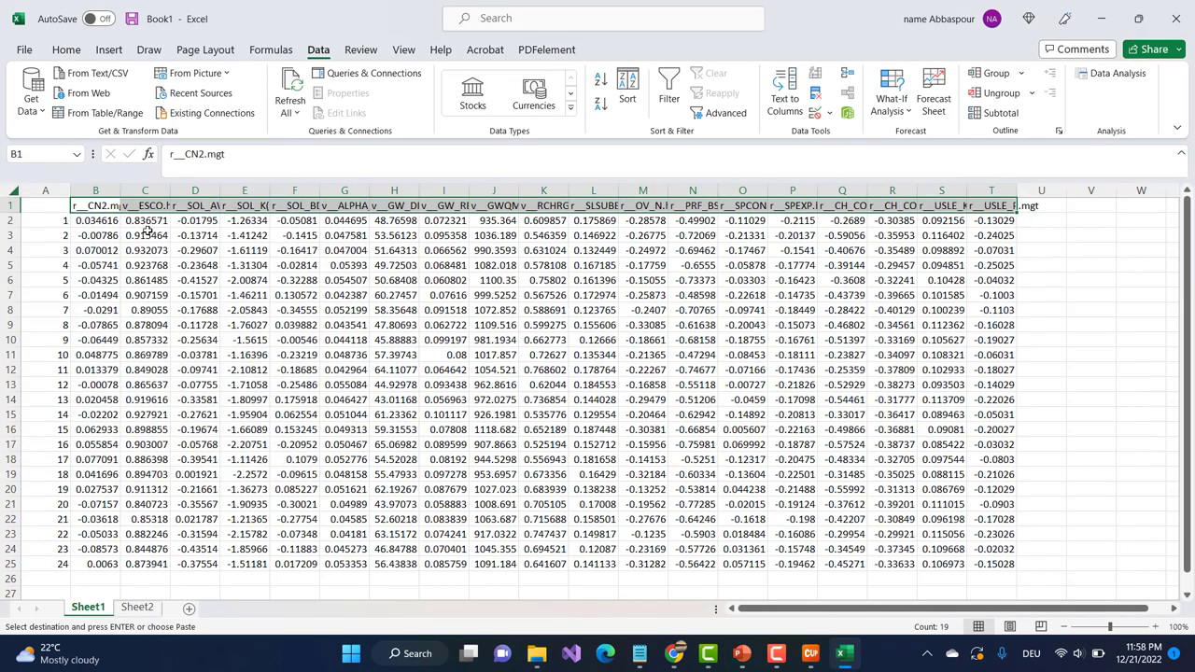
Step: Fill the r__CN2.mgt, r__SOL_AWC().sol and r__SOL_K().sol columns with yellow, and widen the two SOL columns
{"action": "left_click", "coordinate": [103, 190]}
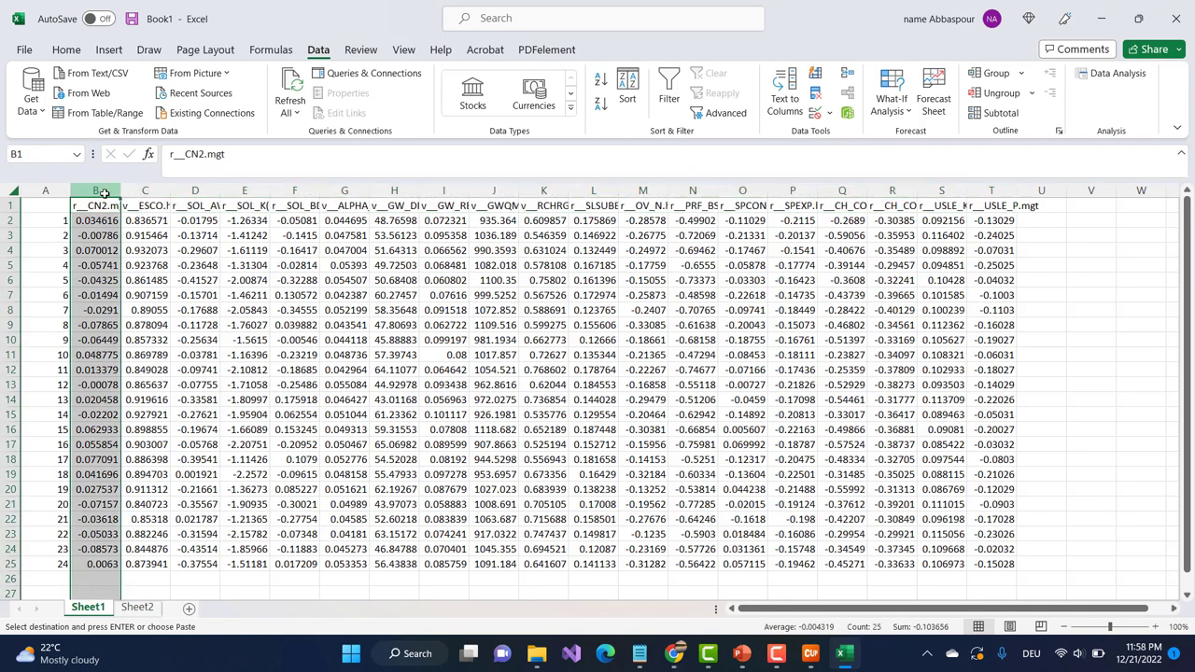
{"action": "left_click", "coordinate": [73, 56]}
{"action": "left_click", "coordinate": [252, 104]}
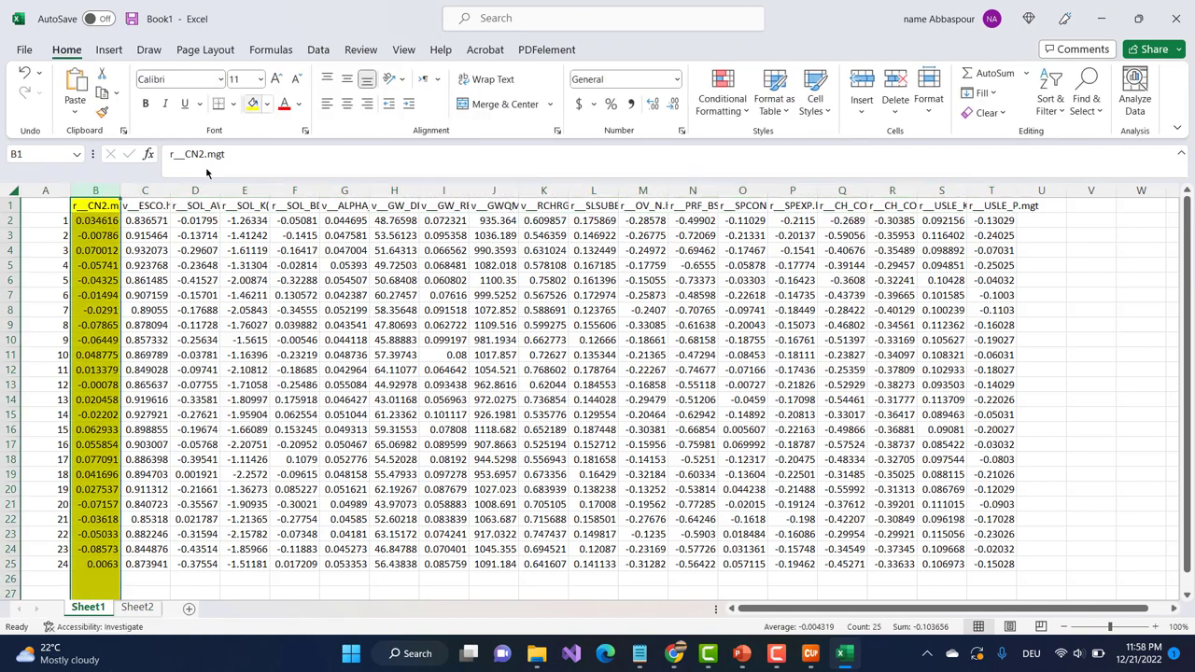
{"action": "left_click_drag", "start_coordinate": [205, 190], "coordinate": [245, 196]}
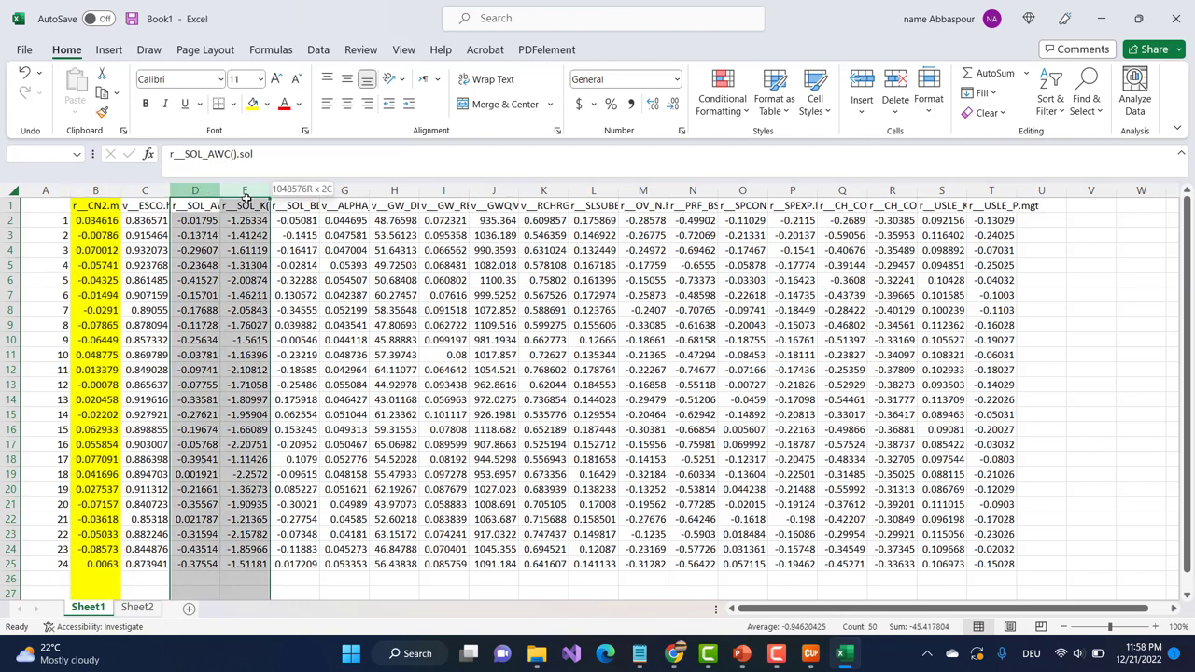
{"action": "left_click", "coordinate": [252, 104]}
{"action": "left_click_drag", "start_coordinate": [220, 188], "coordinate": [312, 192]}
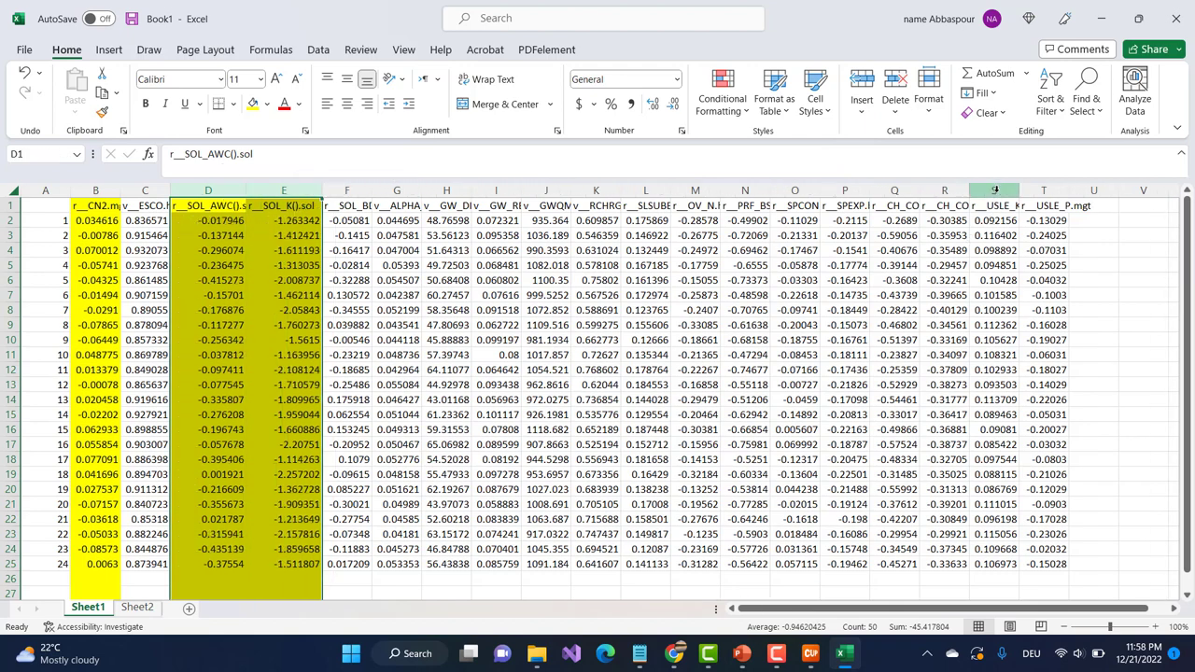
Step: Fill the r__USLE_K().sol and r__USLE_P.mgt columns with yellow and widen them to show their headers
{"action": "left_click_drag", "start_coordinate": [995, 191], "coordinate": [1032, 194]}
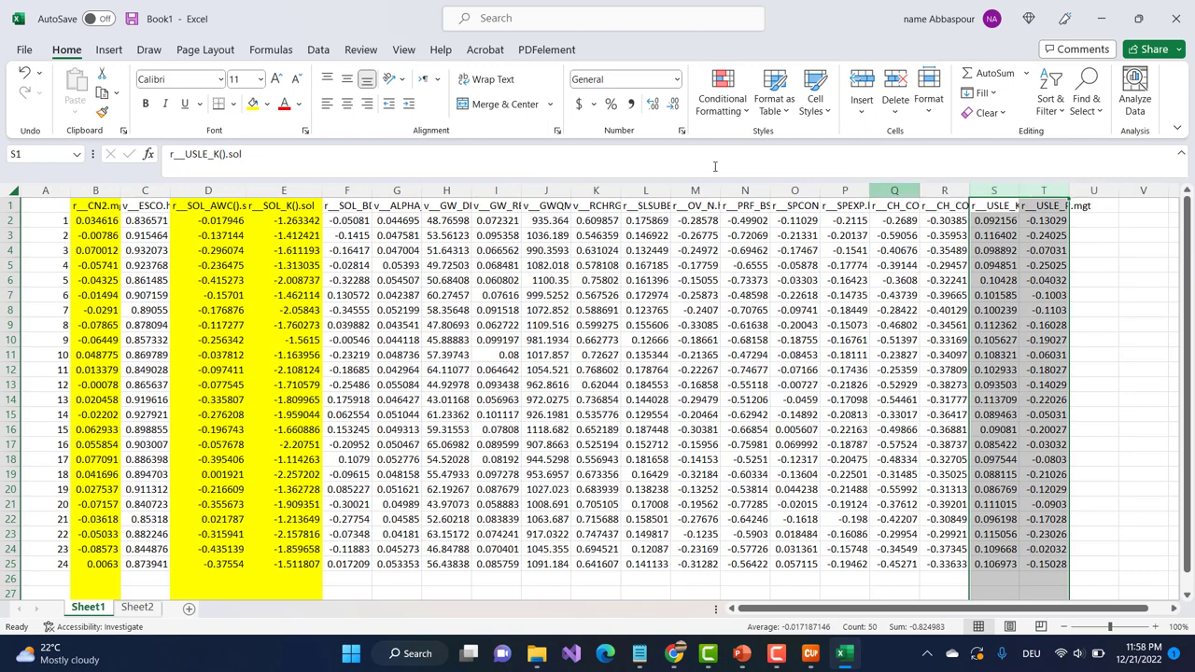
{"action": "left_click", "coordinate": [252, 104]}
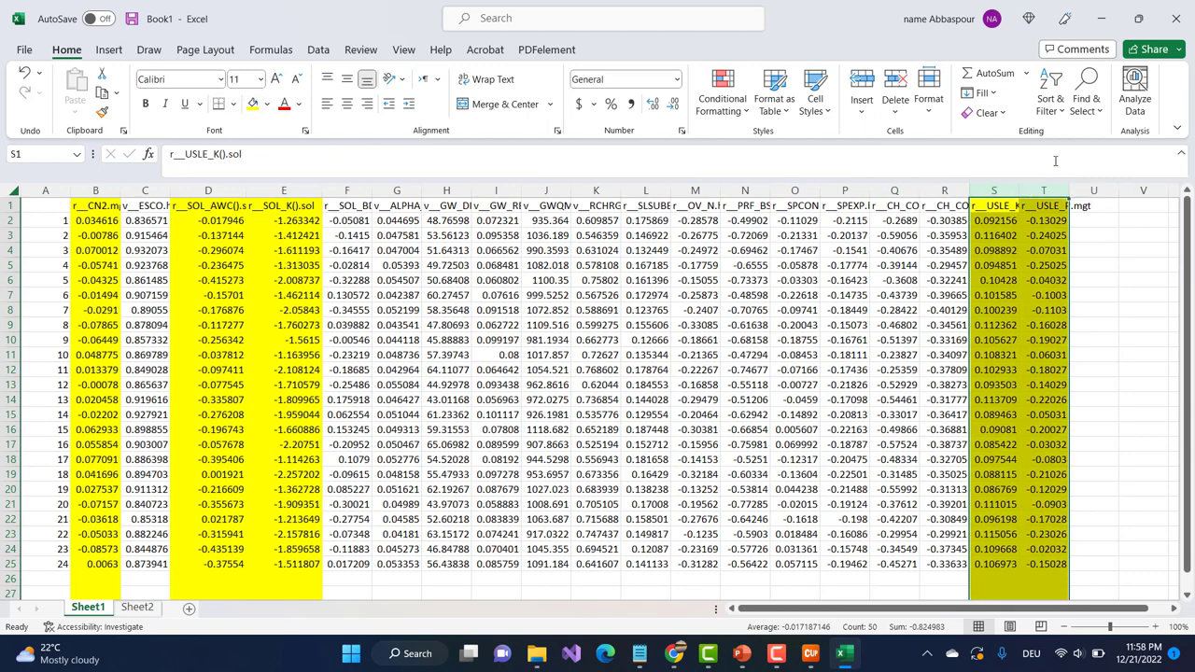
{"action": "left_click_drag", "start_coordinate": [1071, 189], "coordinate": [1100, 191]}
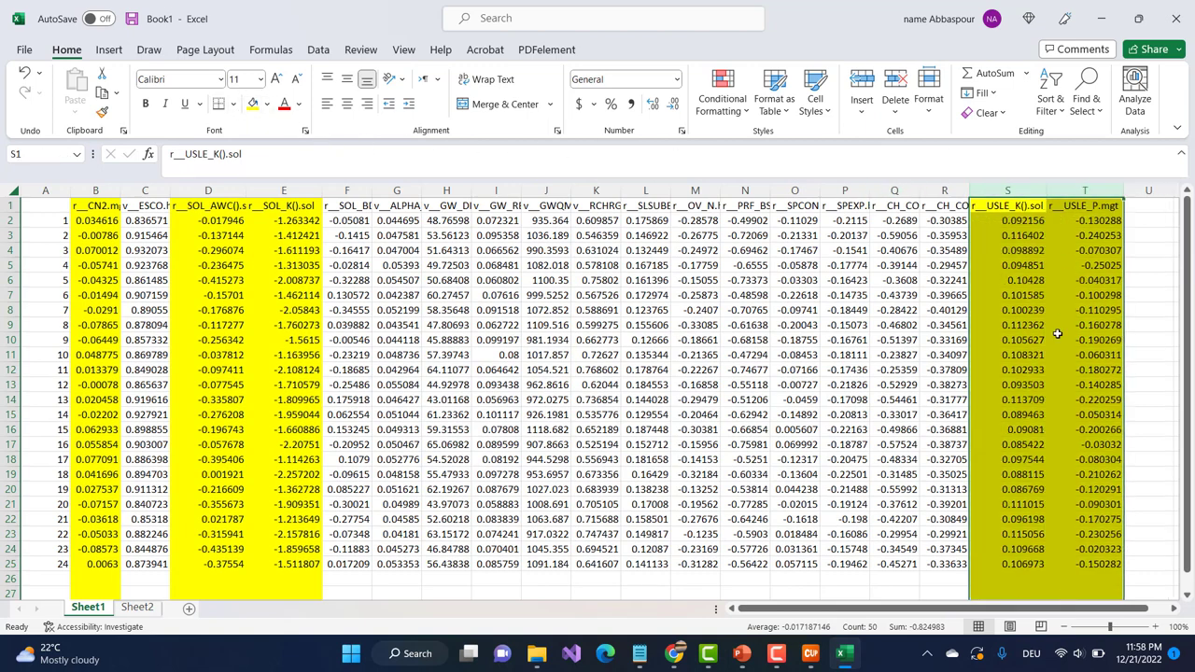
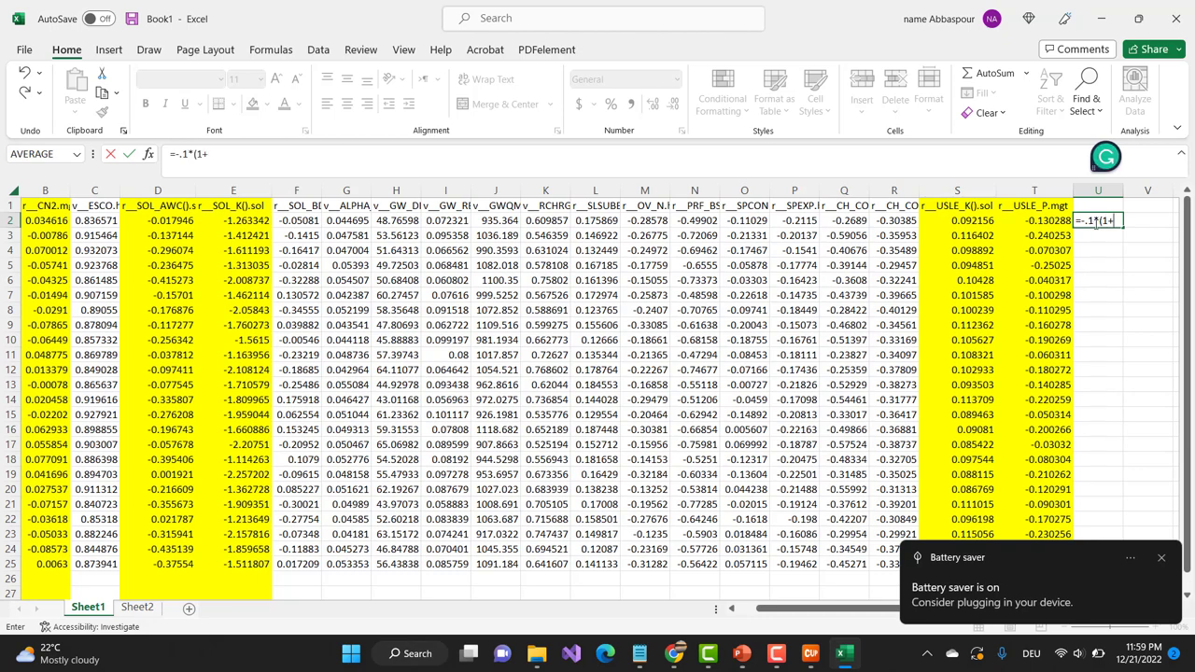
Step: Complete the formula in U2 as =-.1*(1+B2)+B2 for the r__CN2.mgt parameter
{"action": "left_click", "coordinate": [51, 221]}
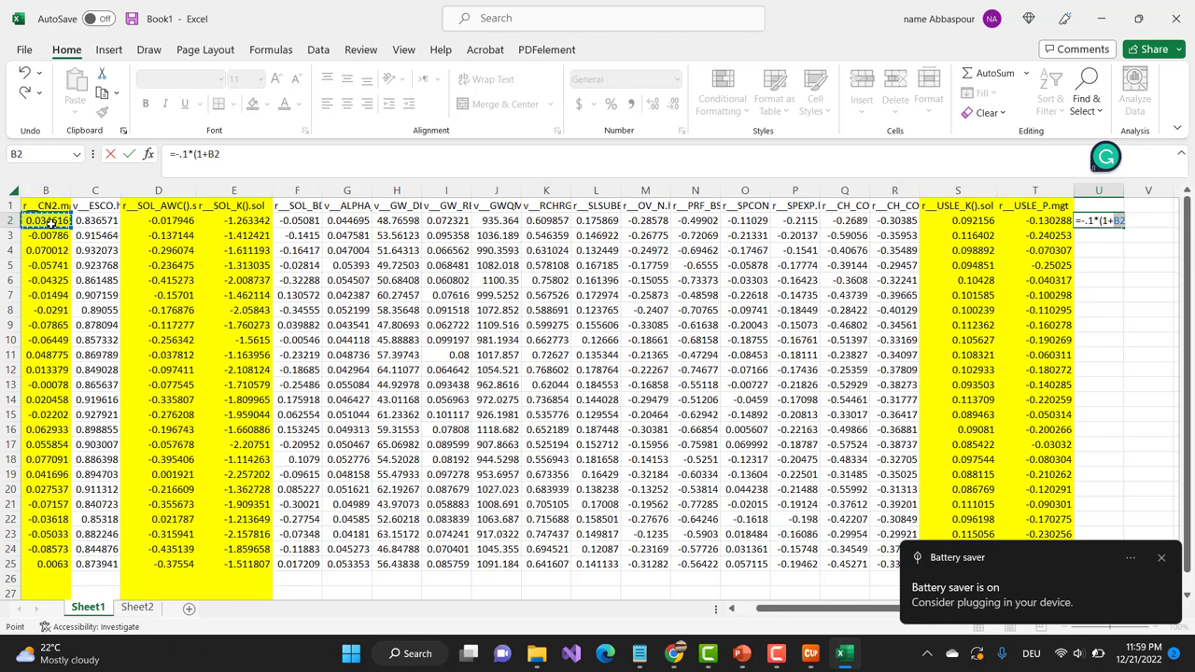
{"action": "type", "text": ")+"}
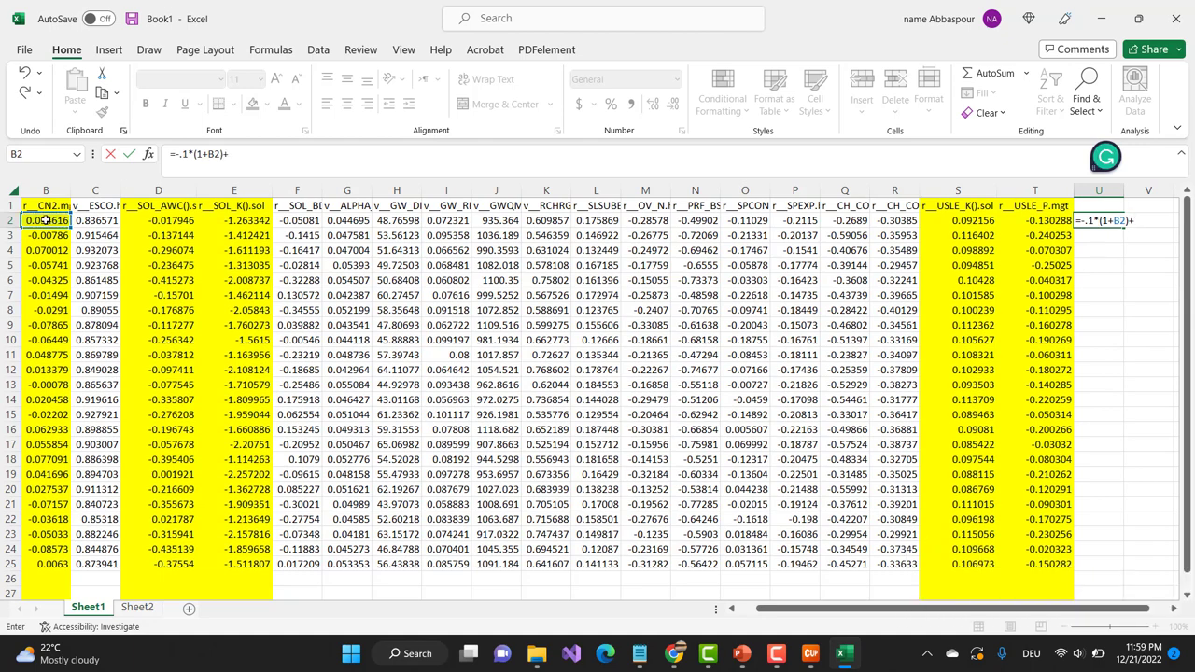
{"action": "left_click", "coordinate": [45, 221]}
{"action": "key", "text": "Return"}
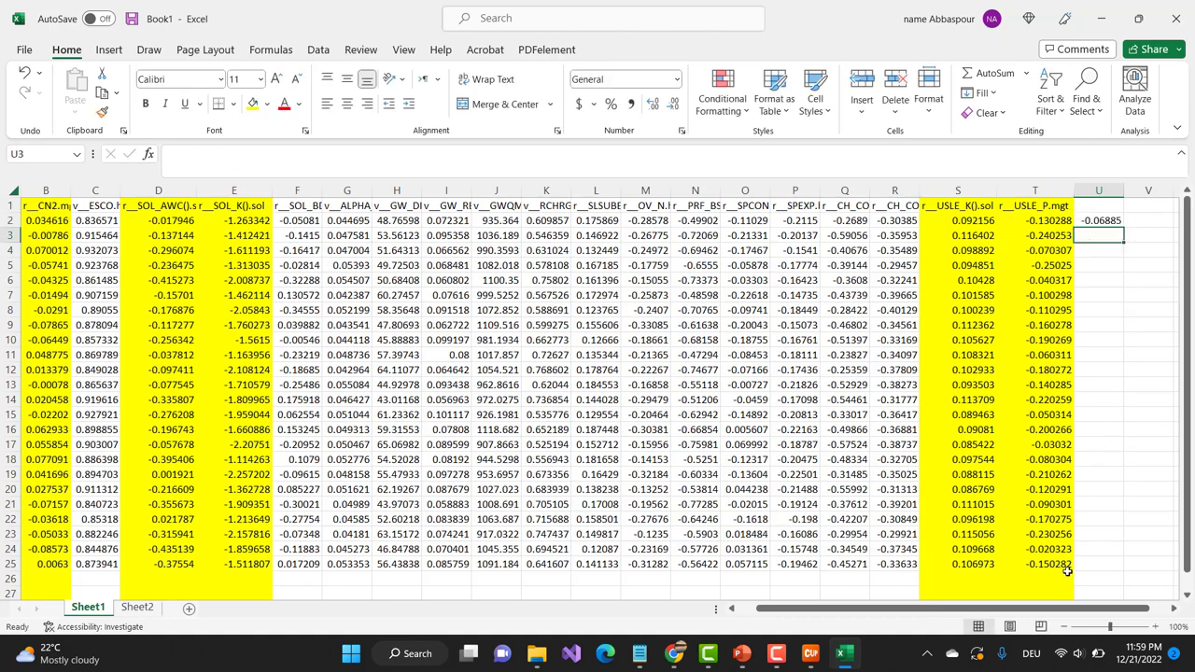
Step: Enter the formula =.5*(1+D2)+D2 in V2 for the r__SOL_AWC().sol parameter
{"action": "scroll", "coordinate": [1064, 614], "scroll_direction": "right", "scroll_amount": 1}
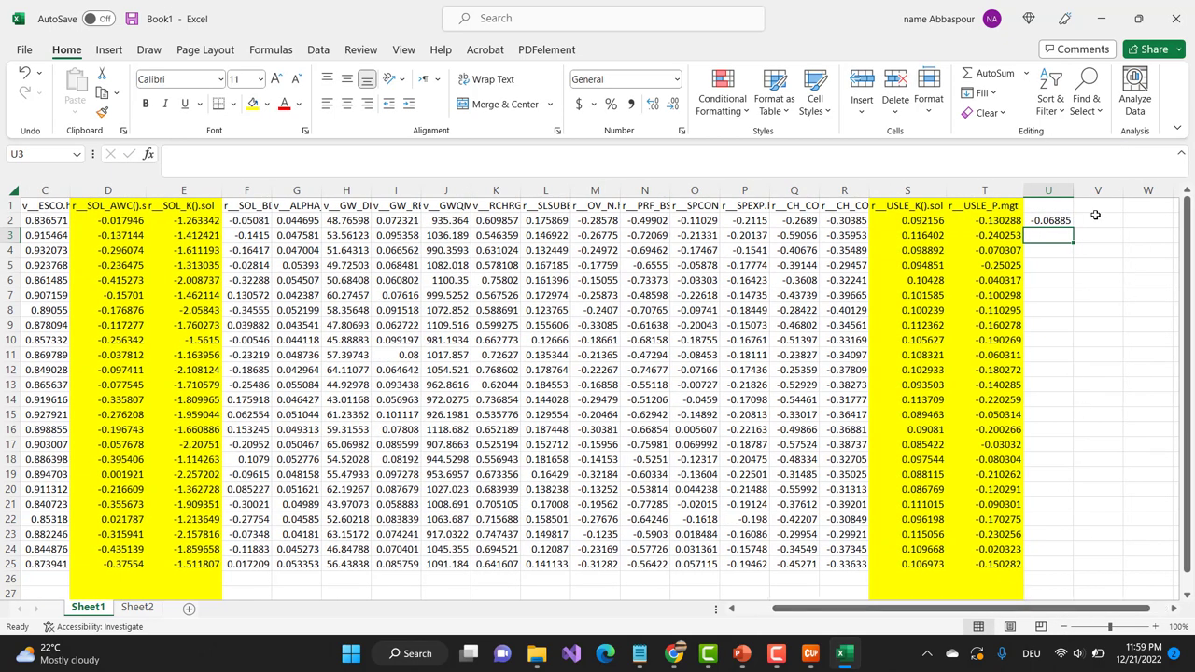
{"action": "left_click", "coordinate": [1093, 221]}
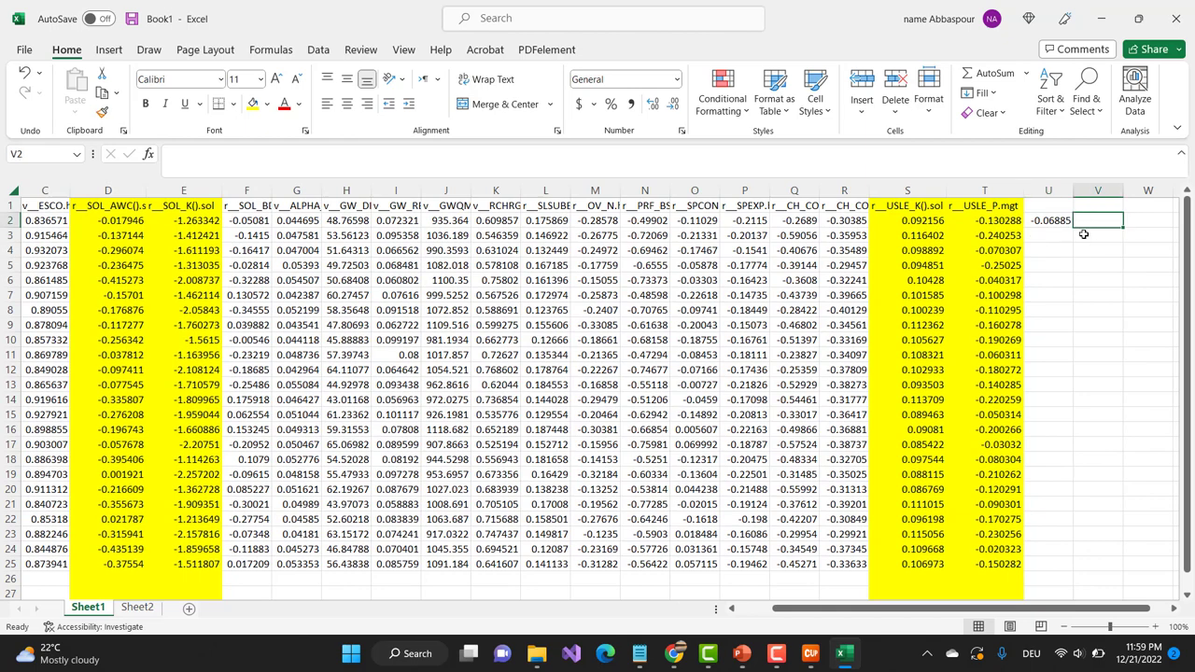
{"action": "type", "text": "=.5*"}
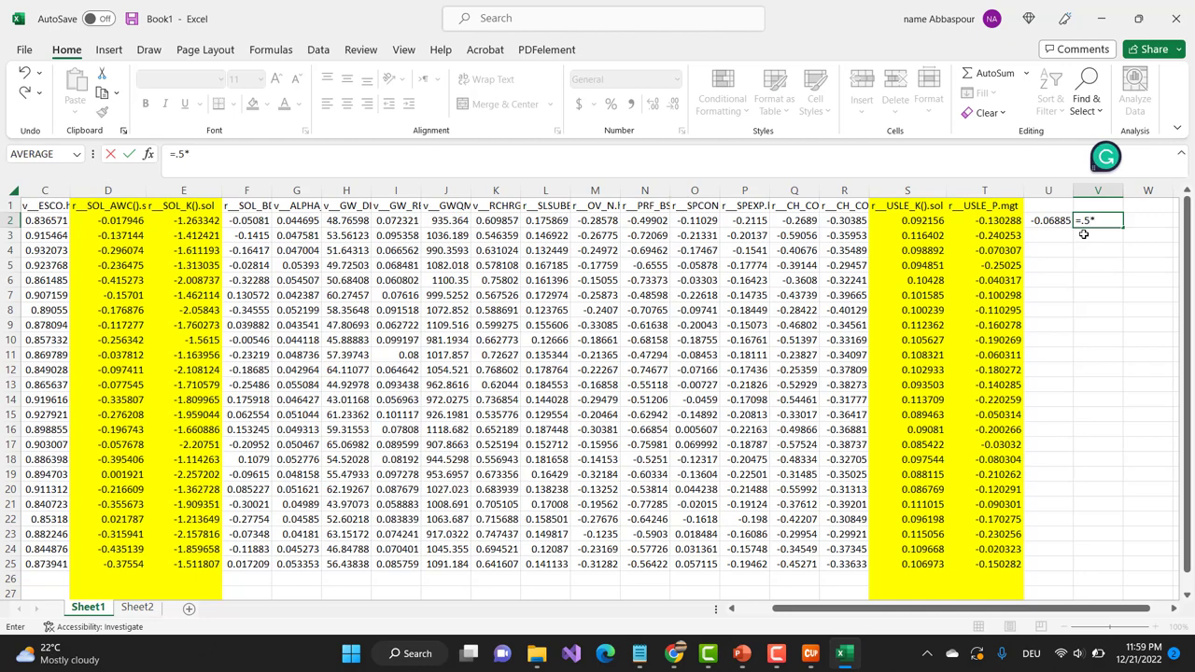
{"action": "type", "text": "(1+"}
{"action": "left_click", "coordinate": [108, 225]}
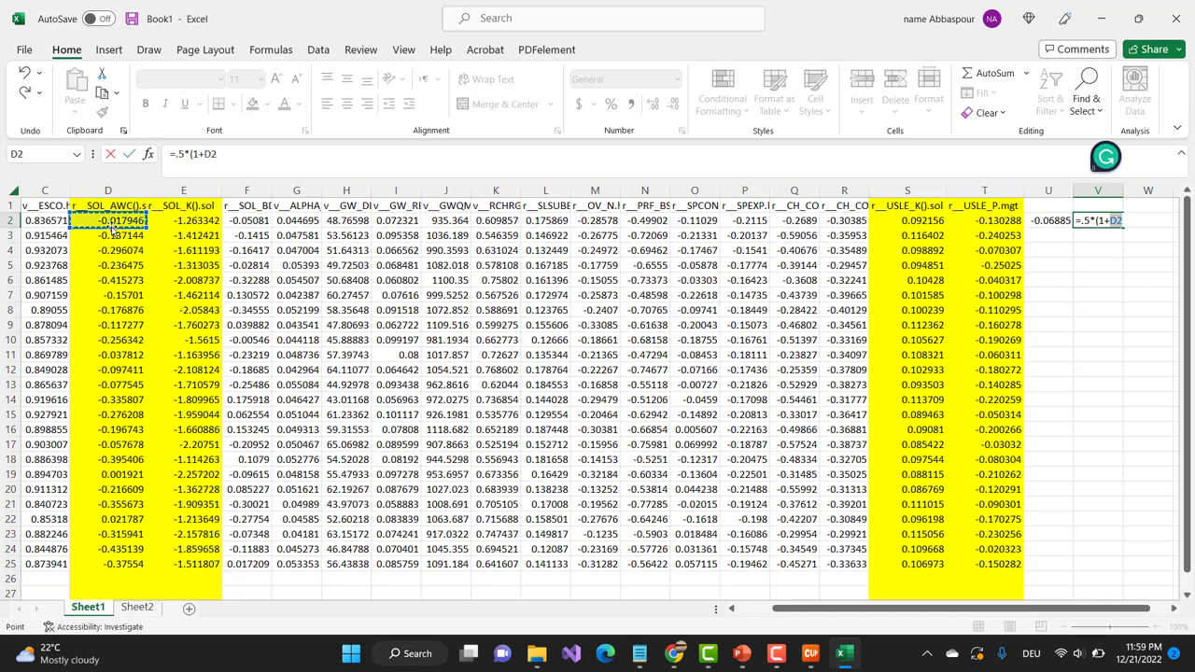
{"action": "type", "text": ")"}
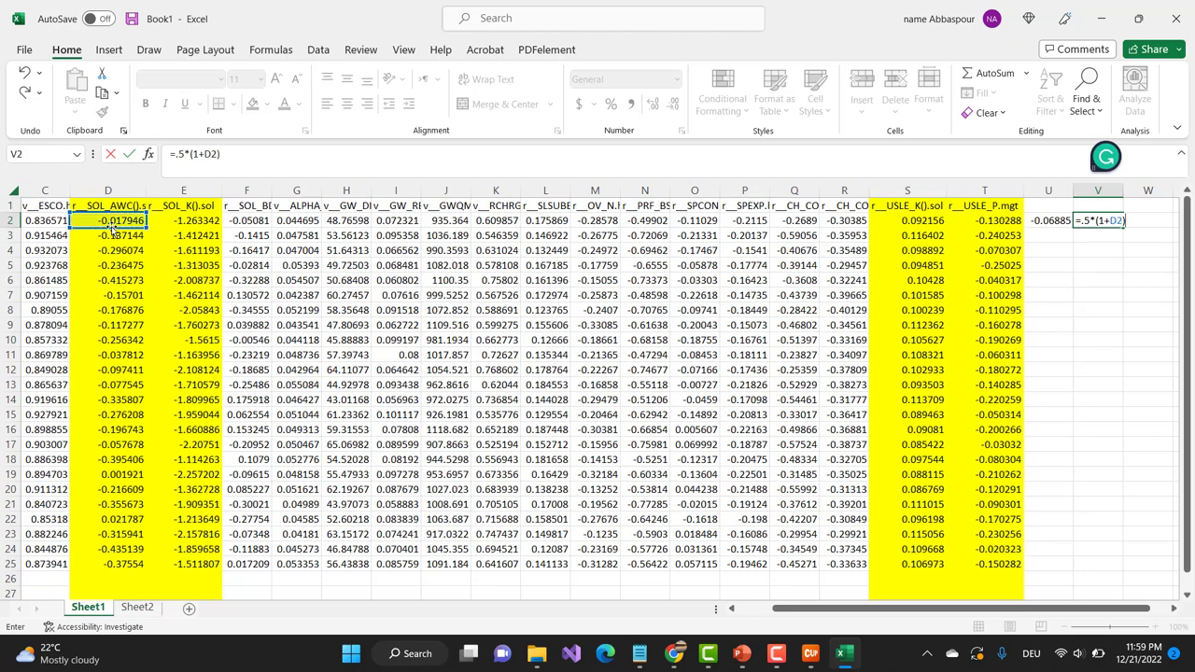
{"action": "type", "text": "+"}
{"action": "left_click", "coordinate": [105, 222]}
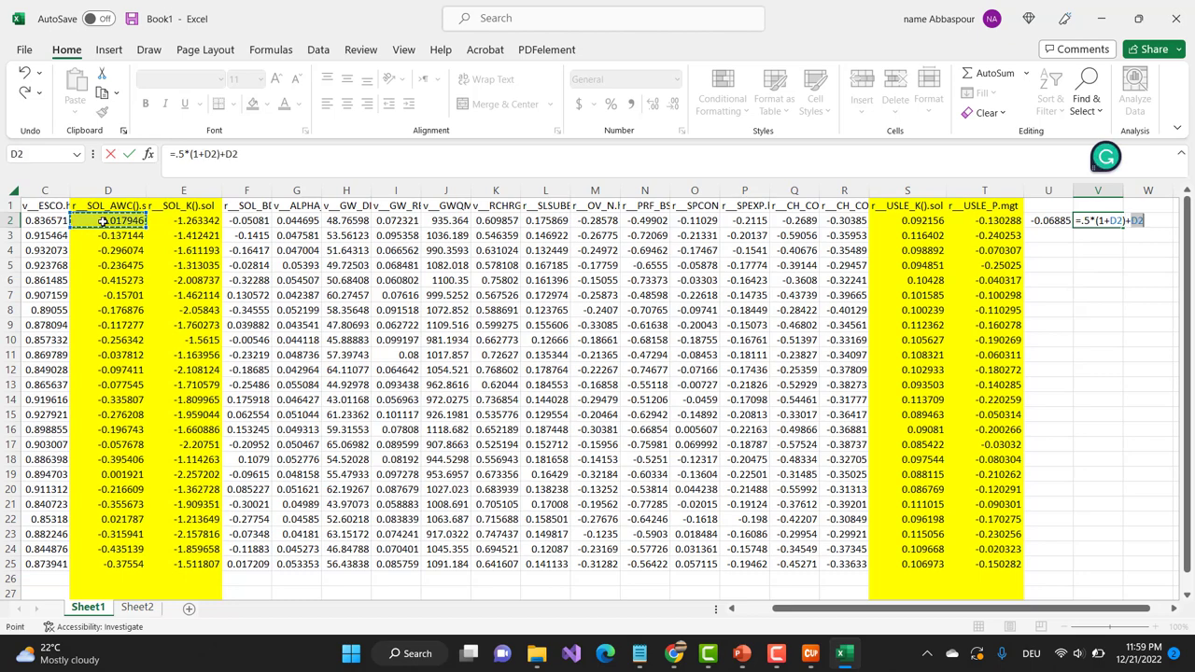
{"action": "key", "text": "Return"}
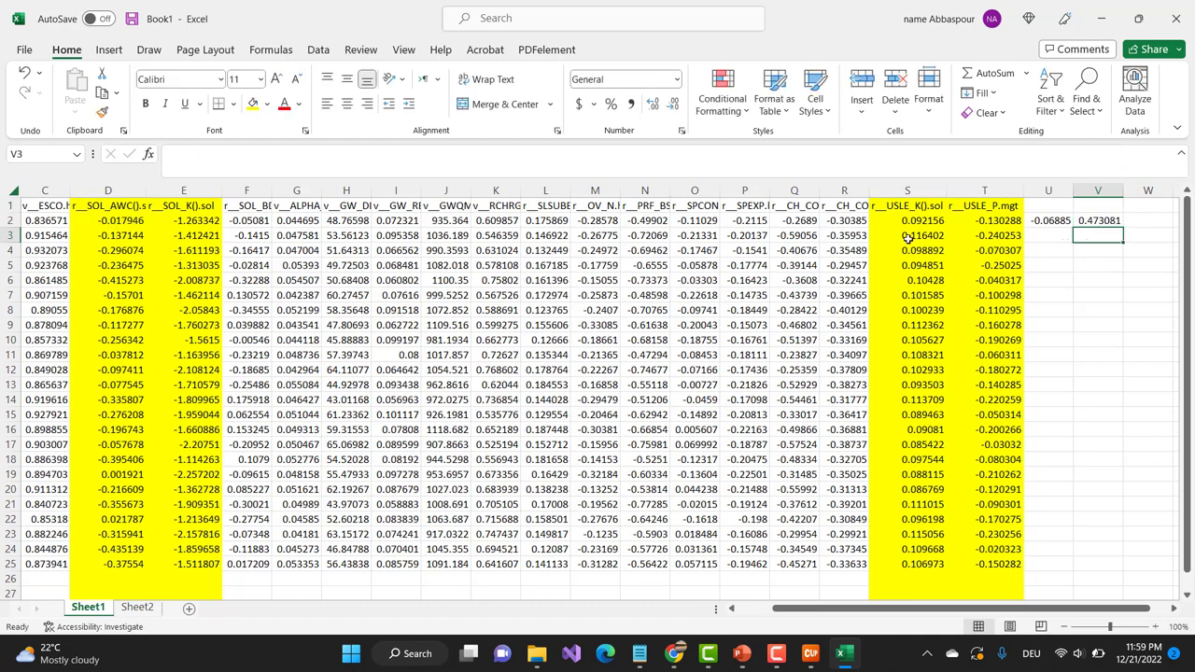
Step: Copy the formula in V2 to W2 so it applies to the r__SOL_K().sol value in E2
{"action": "left_click", "coordinate": [1107, 220]}
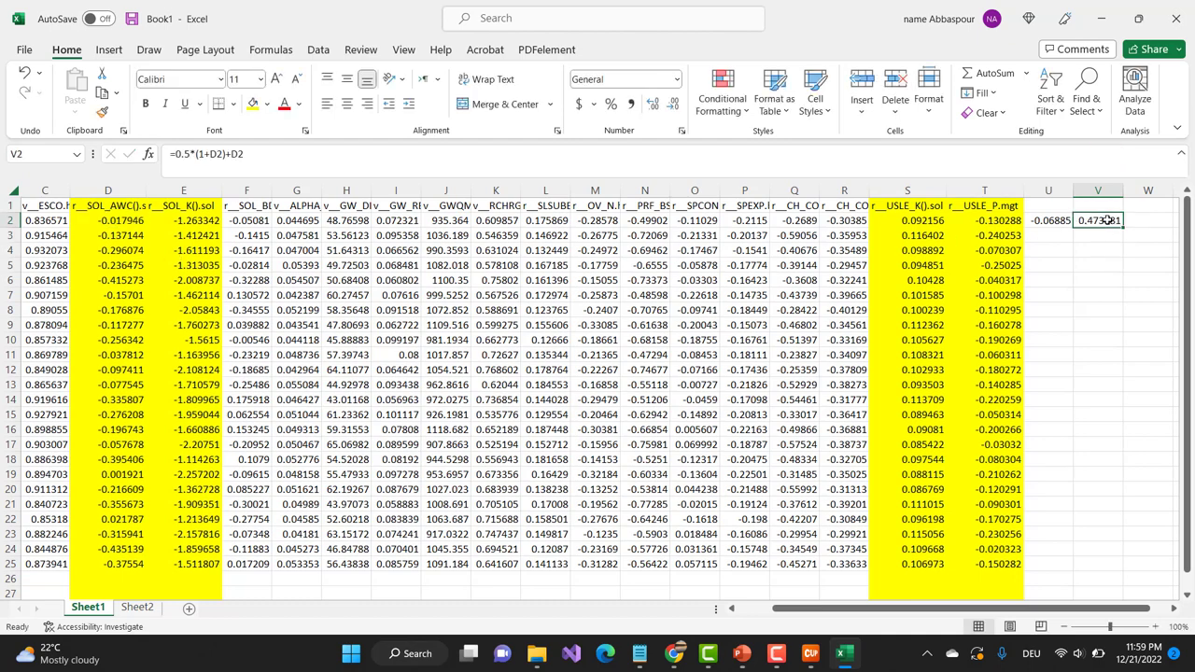
{"action": "key", "text": "ctrl+c"}
{"action": "left_click", "coordinate": [1155, 219]}
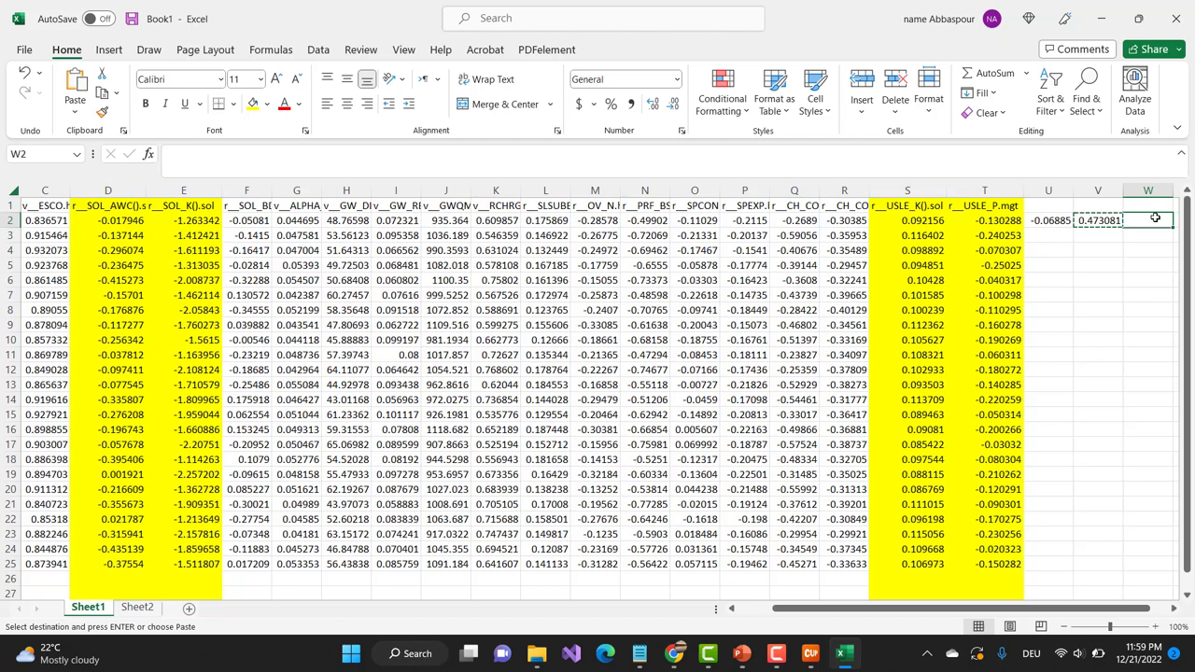
{"action": "key", "text": "ctrl+v"}
Step: Enter the formula =-.2*(1+S2)+S2 in X2 for the r__USLE_K().sol parameter
{"action": "left_click_drag", "start_coordinate": [1145, 609], "coordinate": [1151, 609]}
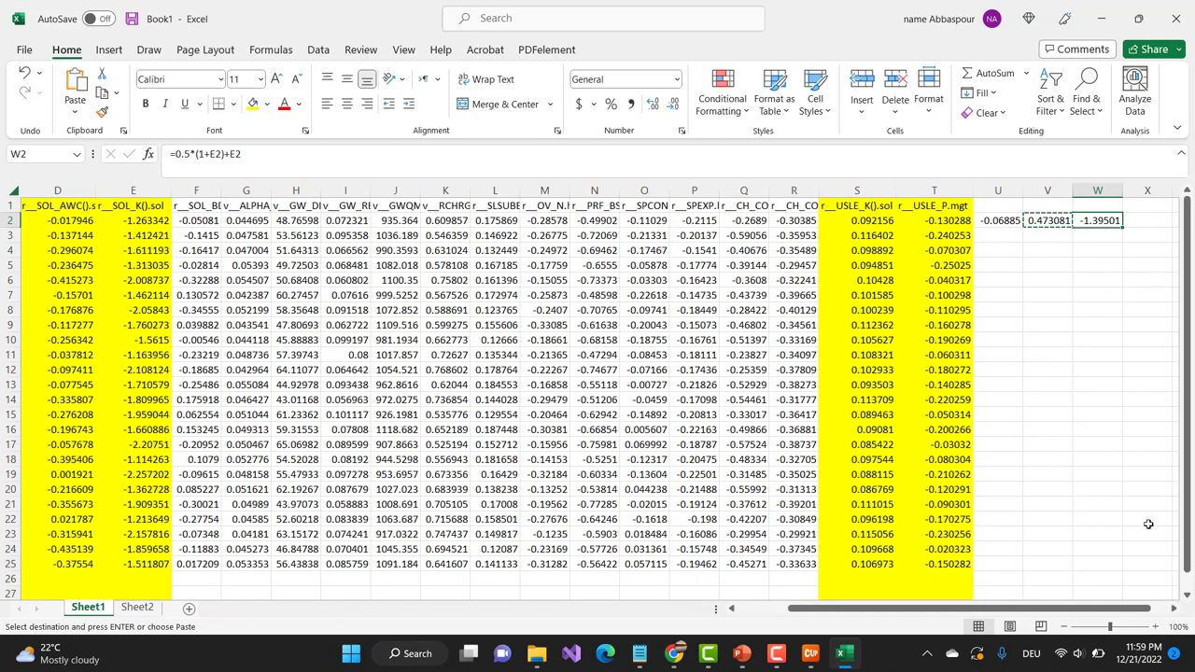
{"action": "left_click", "coordinate": [1173, 608]}
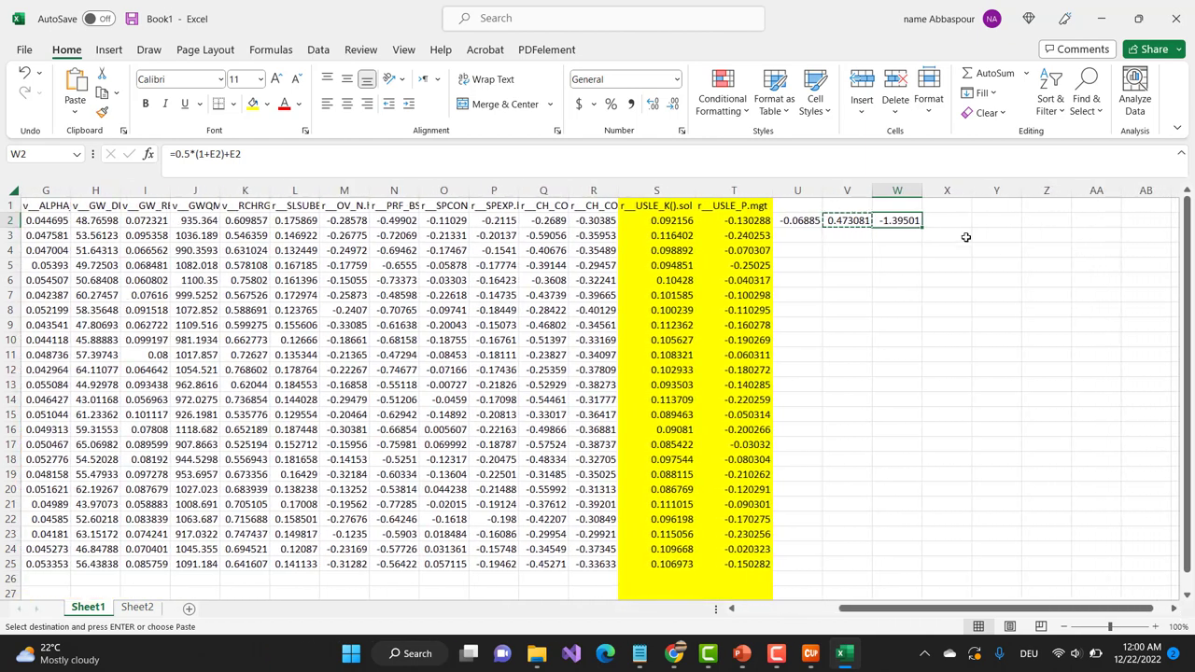
{"action": "left_click", "coordinate": [948, 221]}
{"action": "key", "text": "Escape"}
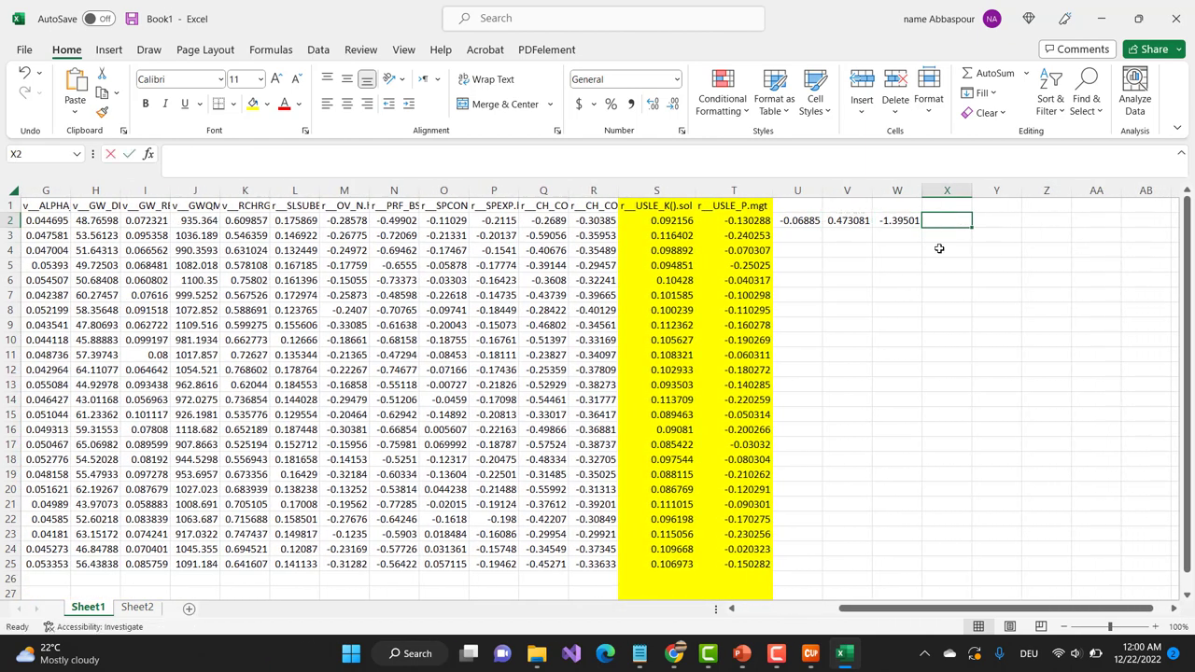
{"action": "type", "text": "=-.2"}
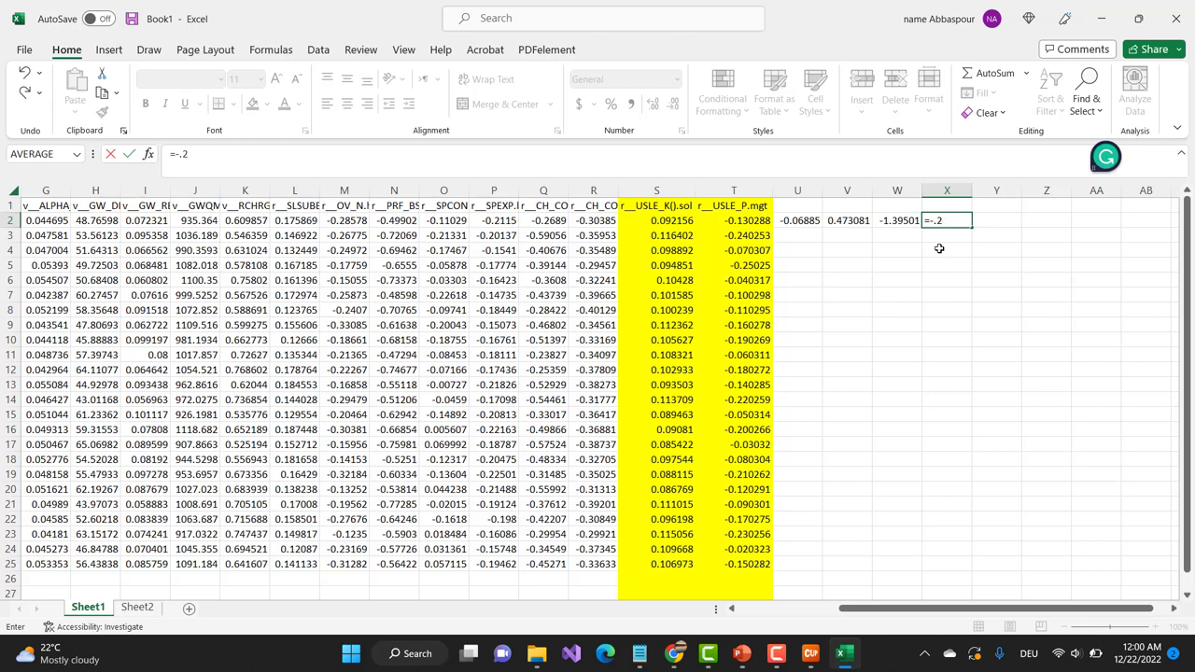
{"action": "type", "text": "*(1+"}
{"action": "left_click", "coordinate": [664, 221]}
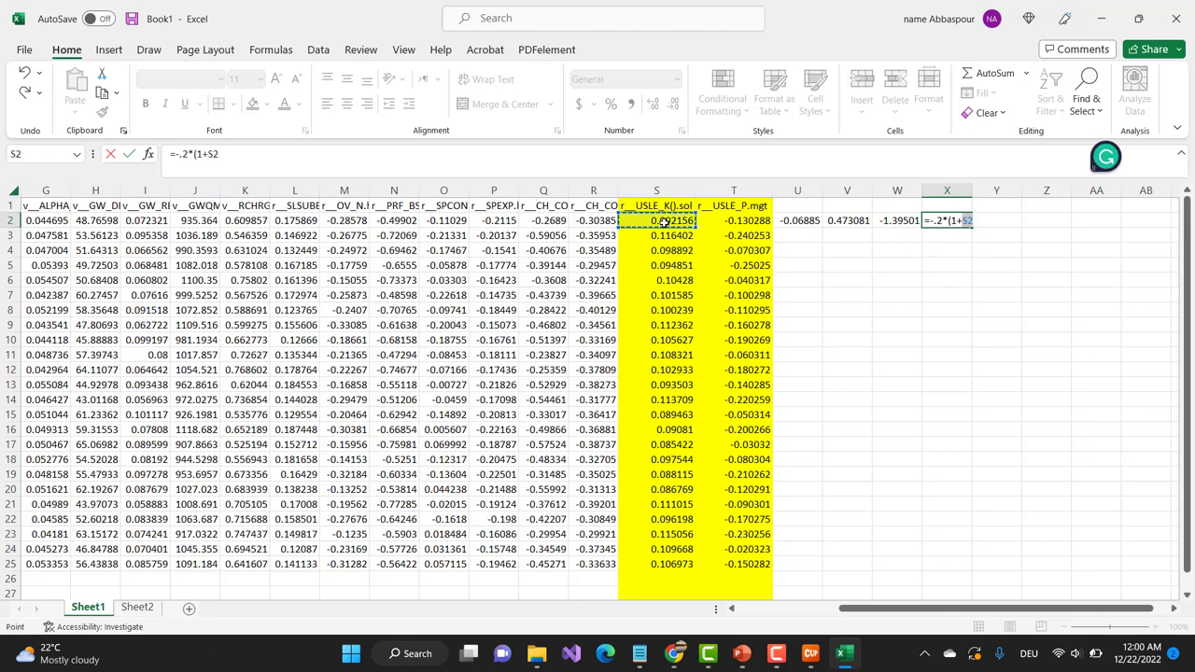
{"action": "type", "text": ")+"}
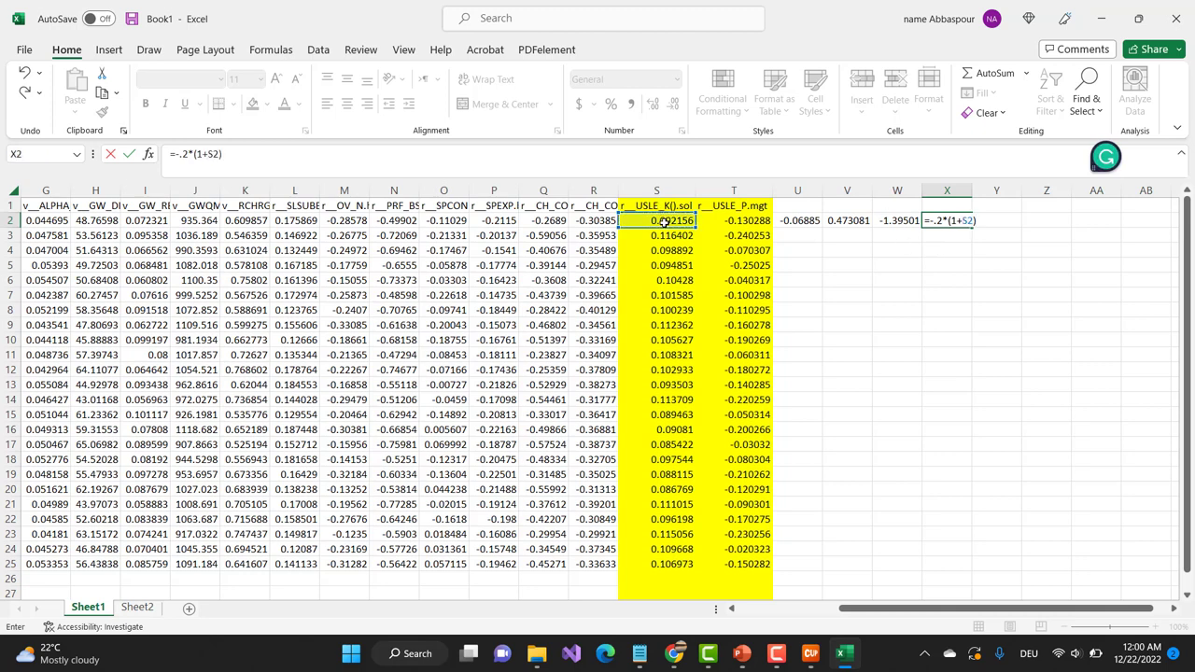
{"action": "left_click", "coordinate": [662, 221]}
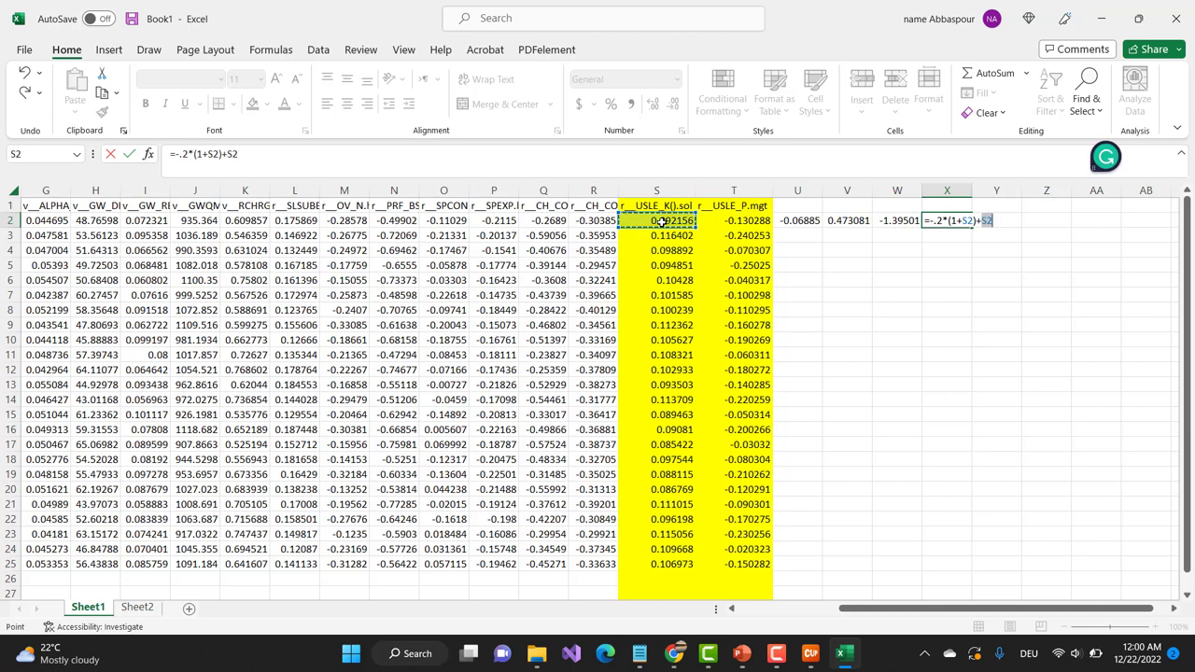
{"action": "key", "text": "Return"}
Step: Copy the formula in X2 to Y2 so it applies to the r__USLE_P.mgt value in T2
{"action": "key", "text": "Up"}
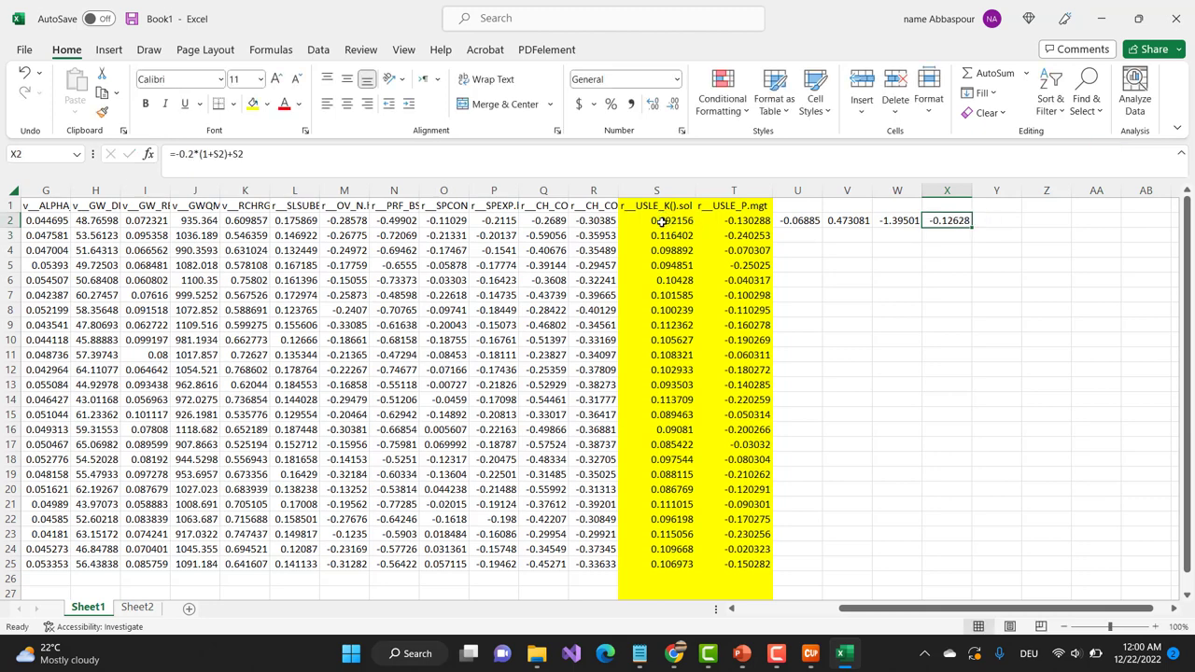
{"action": "key", "text": "ctrl+c"}
{"action": "key", "text": "Right"}
{"action": "key", "text": "ctrl+v"}
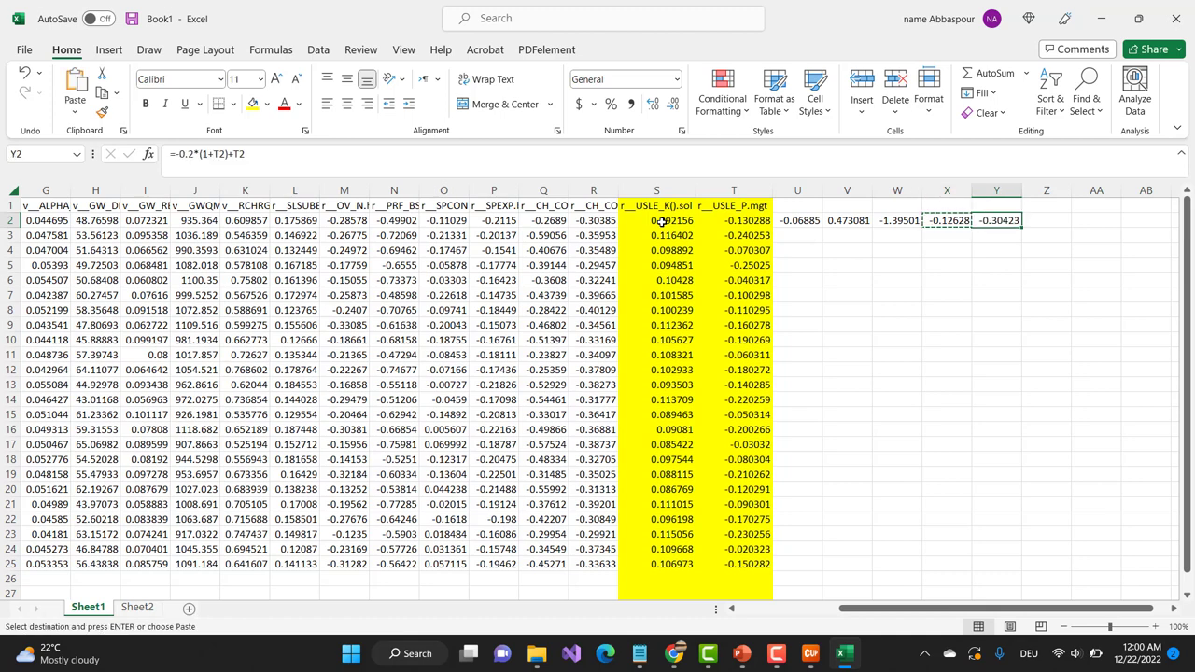
Step: Fill the five formulas in U2:Y2 down through row 25
{"action": "key", "text": "Left"}
{"action": "key", "text": "Left"}
{"action": "key", "text": "Left"}
{"action": "key", "text": "Left"}
{"action": "key", "text": "shift+Right"}
{"action": "key", "text": "shift+Right"}
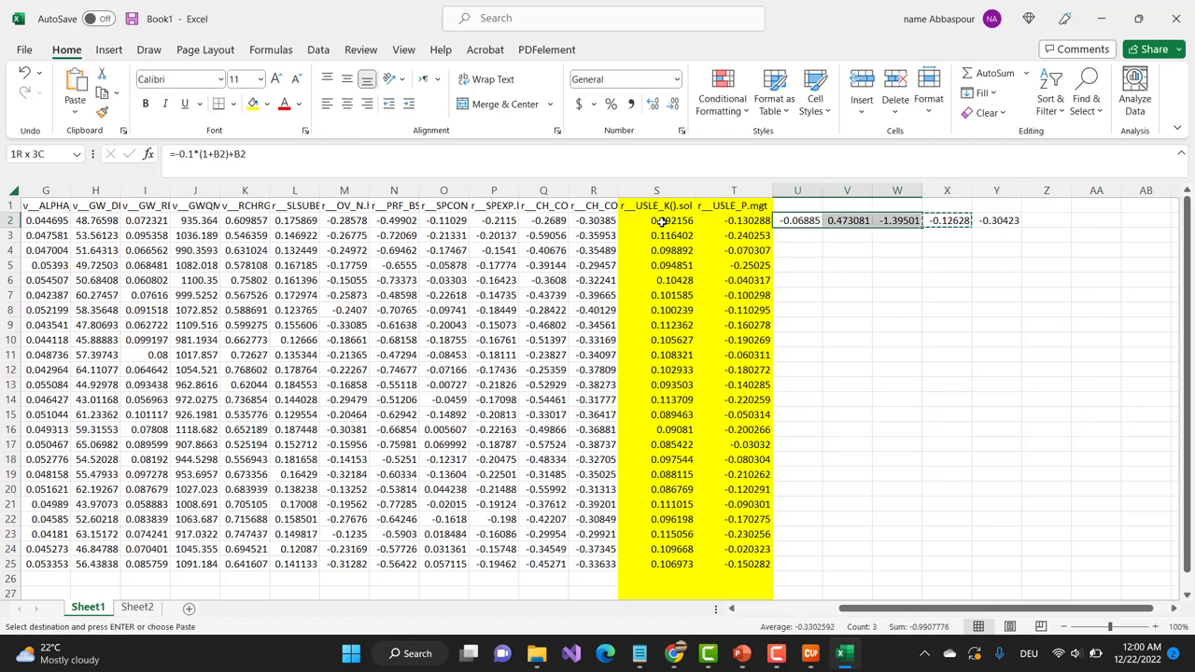
{"action": "key", "text": "shift+Right"}
{"action": "key", "text": "shift+Right"}
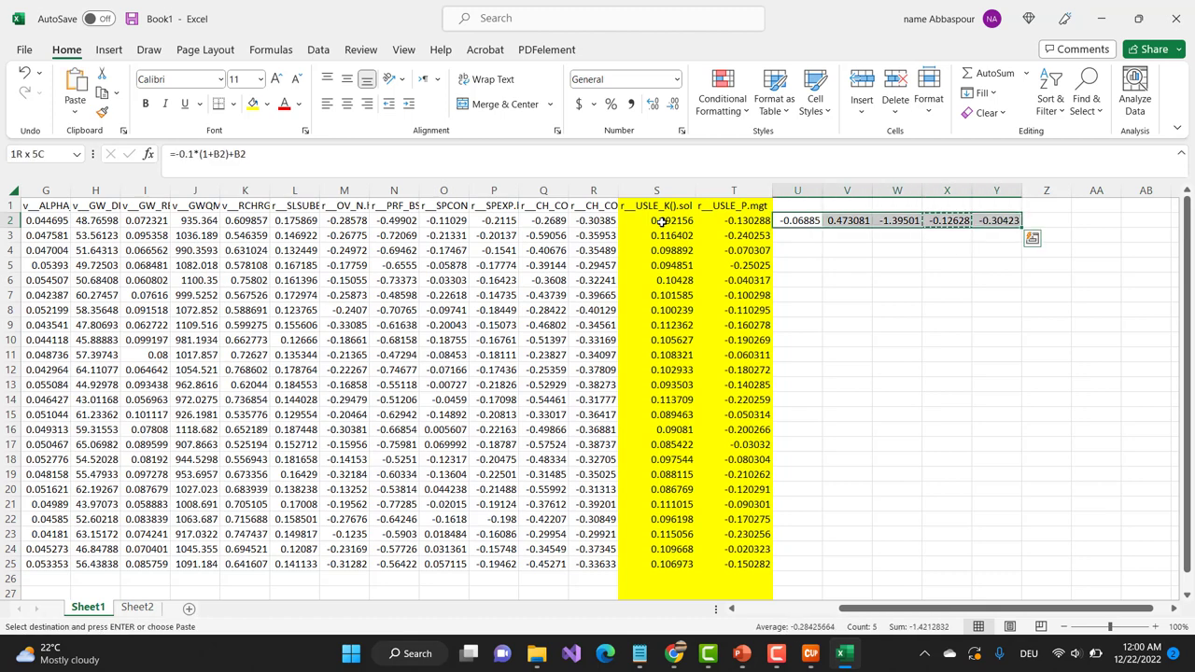
{"action": "double_click", "coordinate": [1021, 227]}
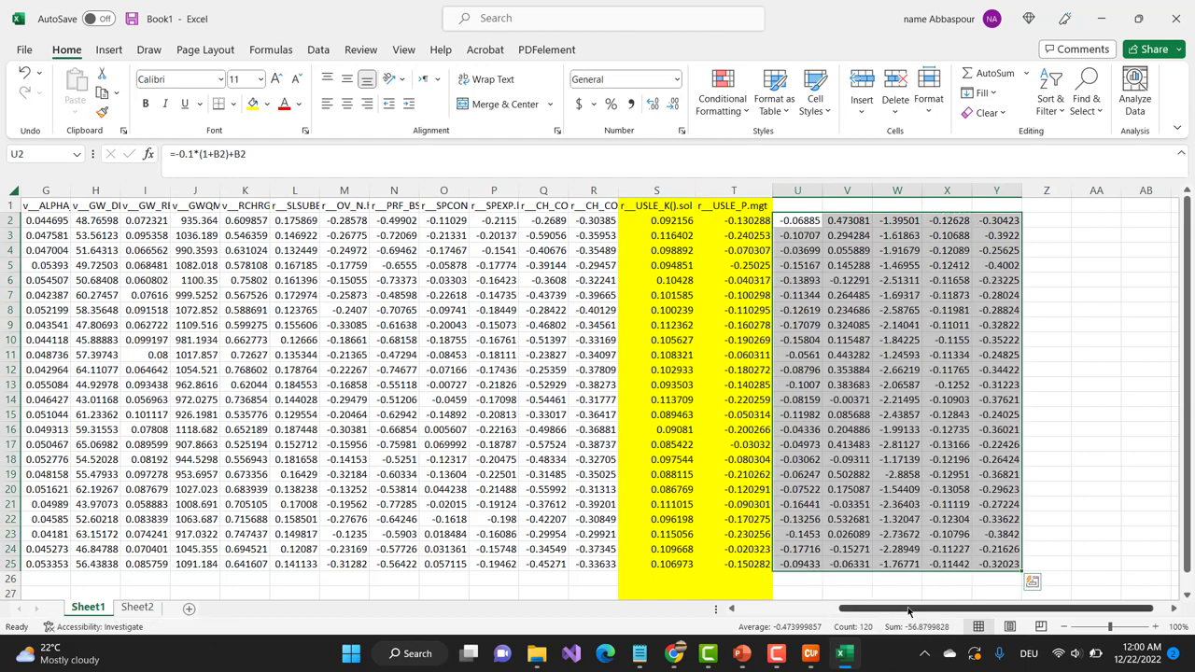
{"action": "left_click_drag", "start_coordinate": [908, 610], "coordinate": [893, 611]}
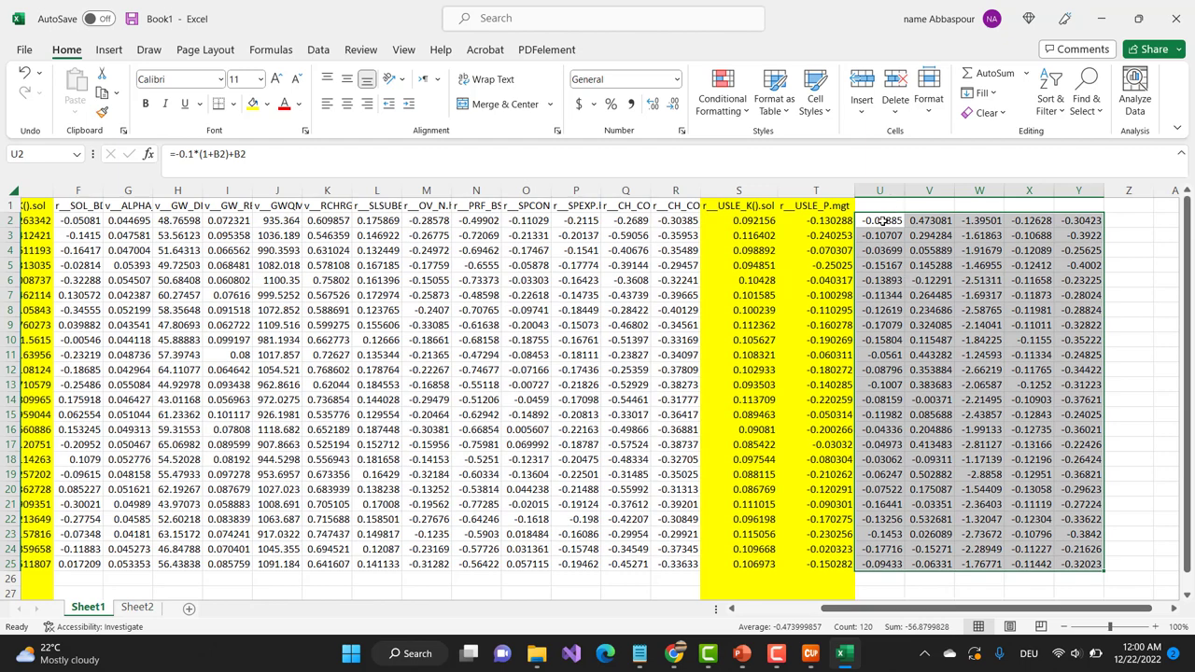
{"action": "left_click_drag", "start_coordinate": [882, 222], "coordinate": [881, 558]}
{"action": "left_click_drag", "start_coordinate": [840, 611], "coordinate": [738, 628]}
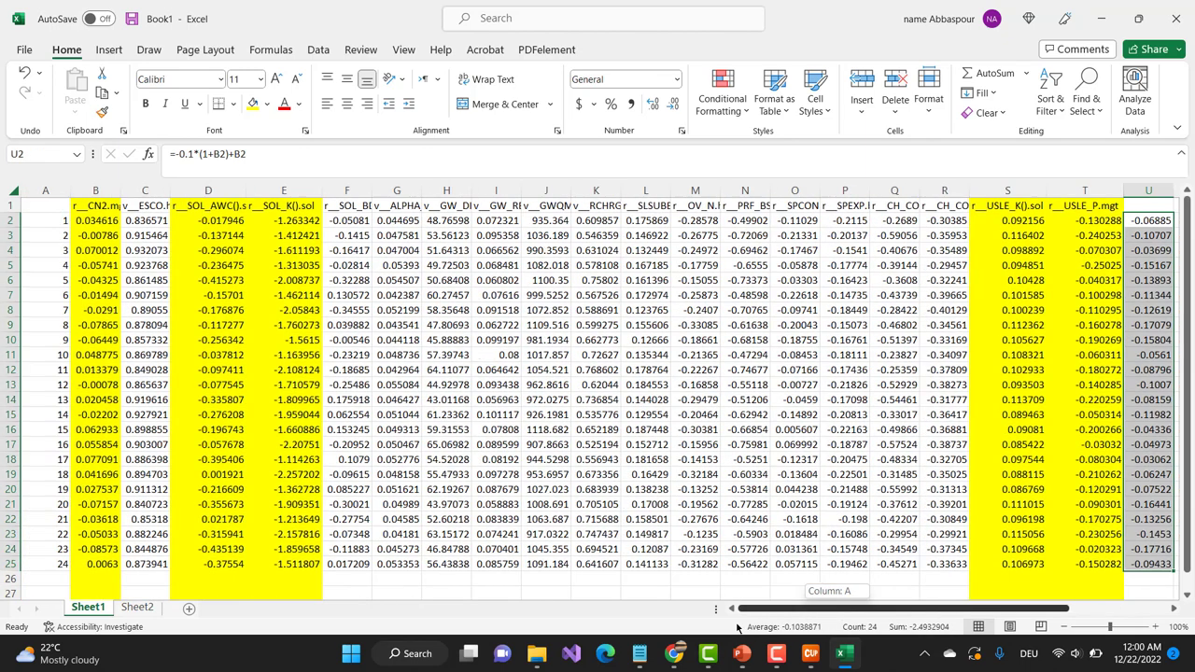
{"action": "left_click", "coordinate": [86, 220]}
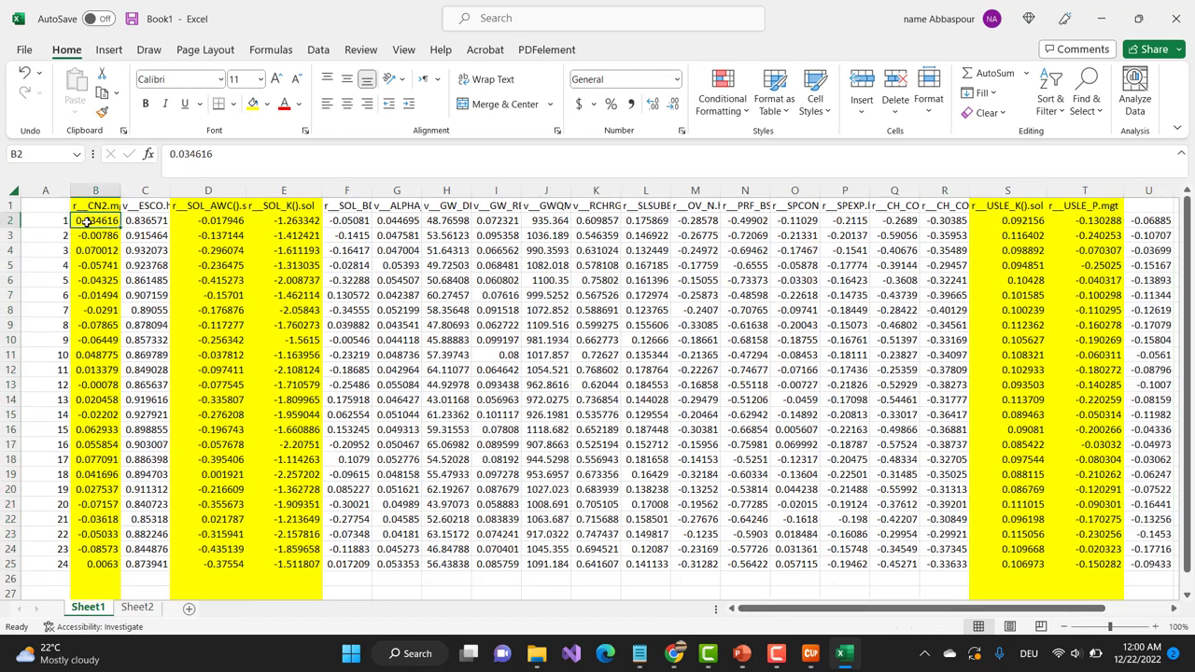
{"action": "right_click", "coordinate": [86, 220]}
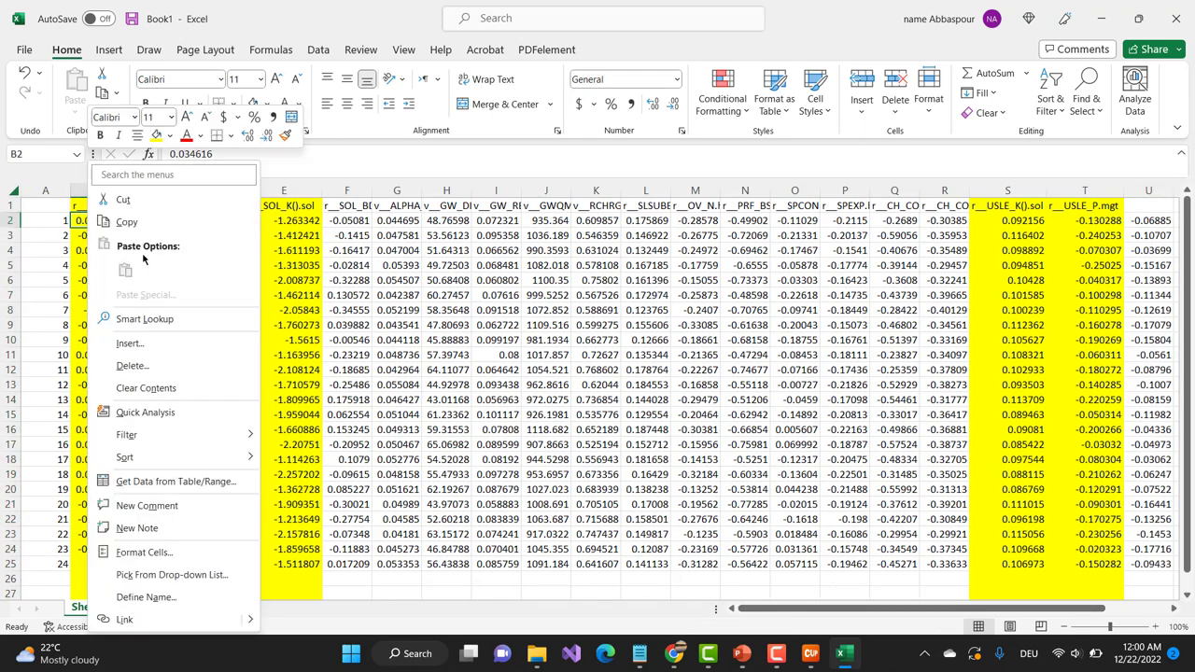
{"action": "key", "text": "Escape"}
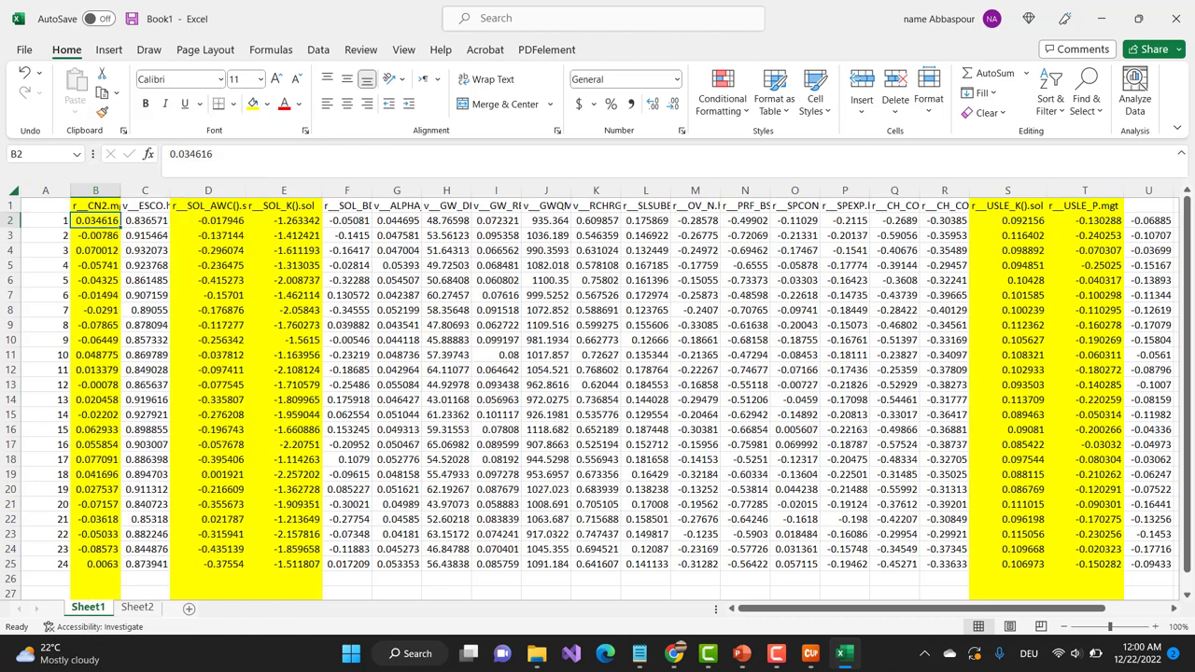
Step: Copy the calculated results in U2:U25 and paste them as values only over the r__CN2.mgt column starting at B2
{"action": "left_click_drag", "start_coordinate": [1157, 220], "coordinate": [1158, 563]}
{"action": "key", "text": "ctrl+c"}
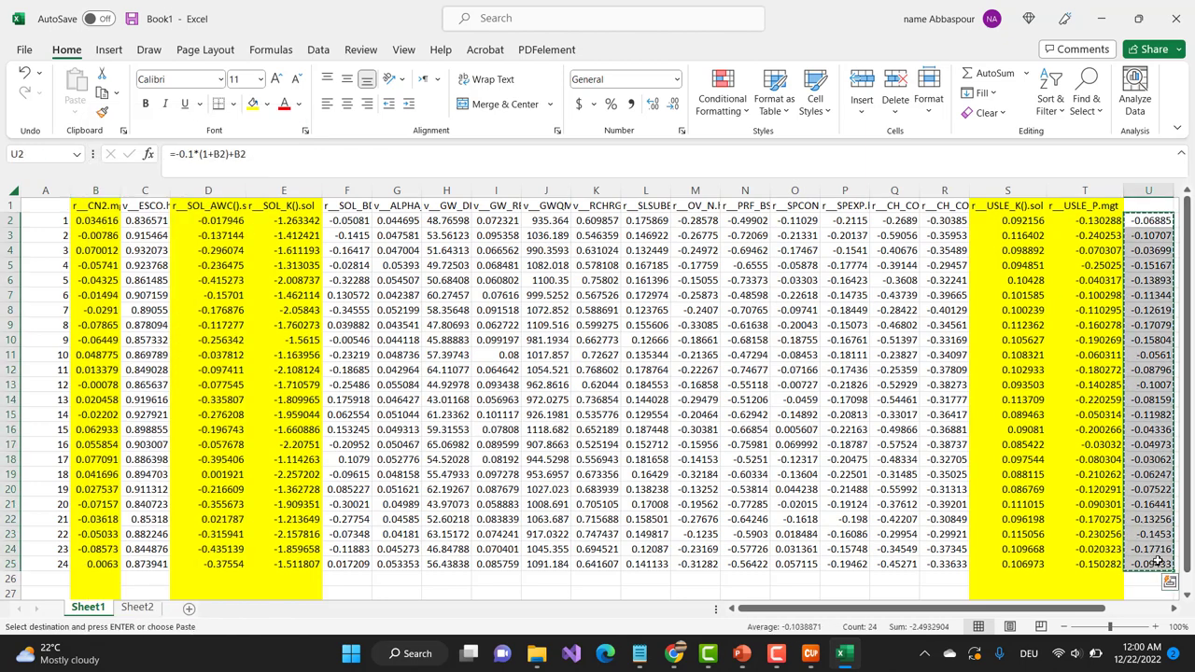
{"action": "left_click", "coordinate": [113, 219]}
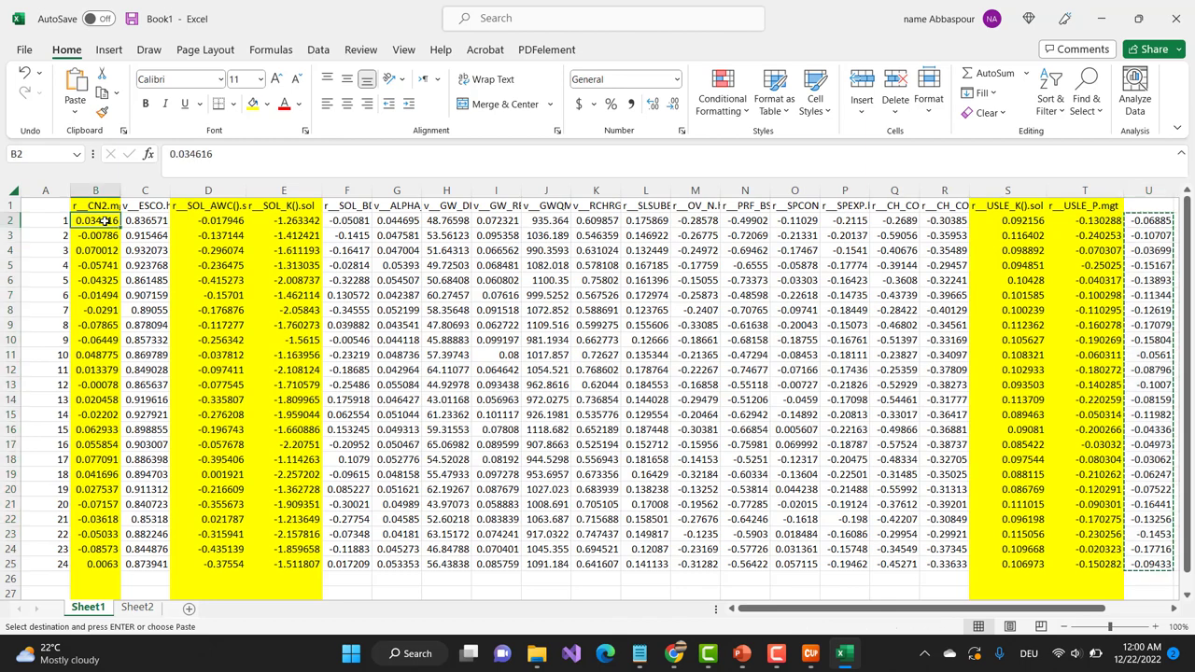
{"action": "right_click", "coordinate": [113, 220]}
{"action": "left_click", "coordinate": [163, 295]}
{"action": "left_click", "coordinate": [47, 257]}
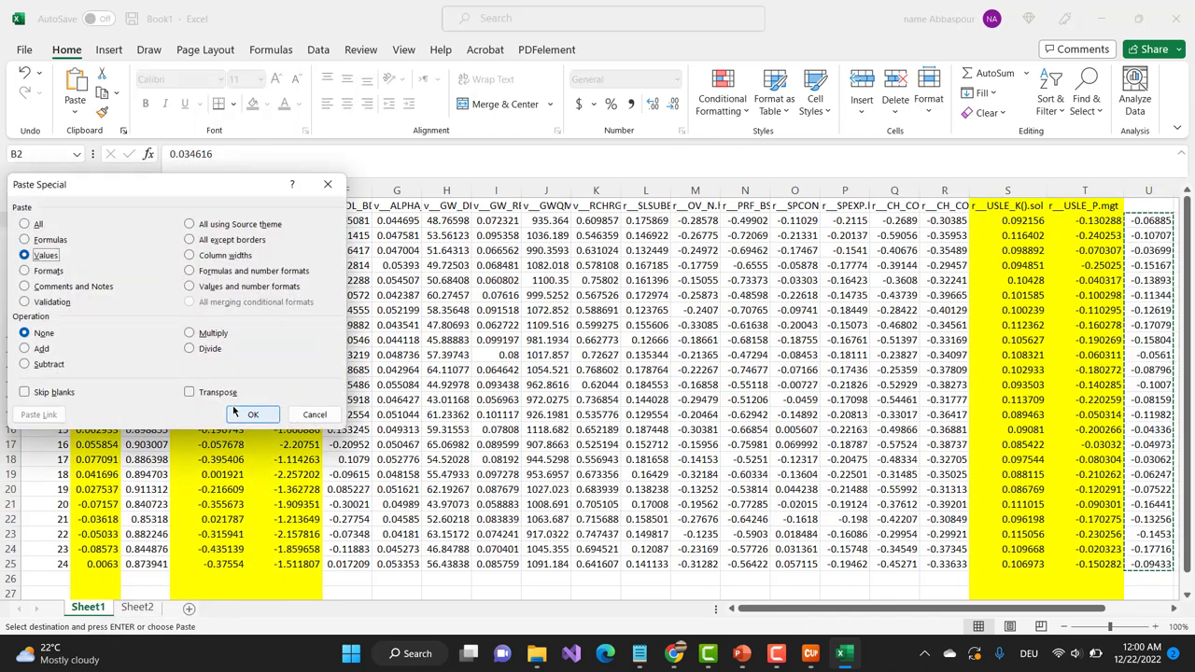
{"action": "left_click", "coordinate": [250, 414]}
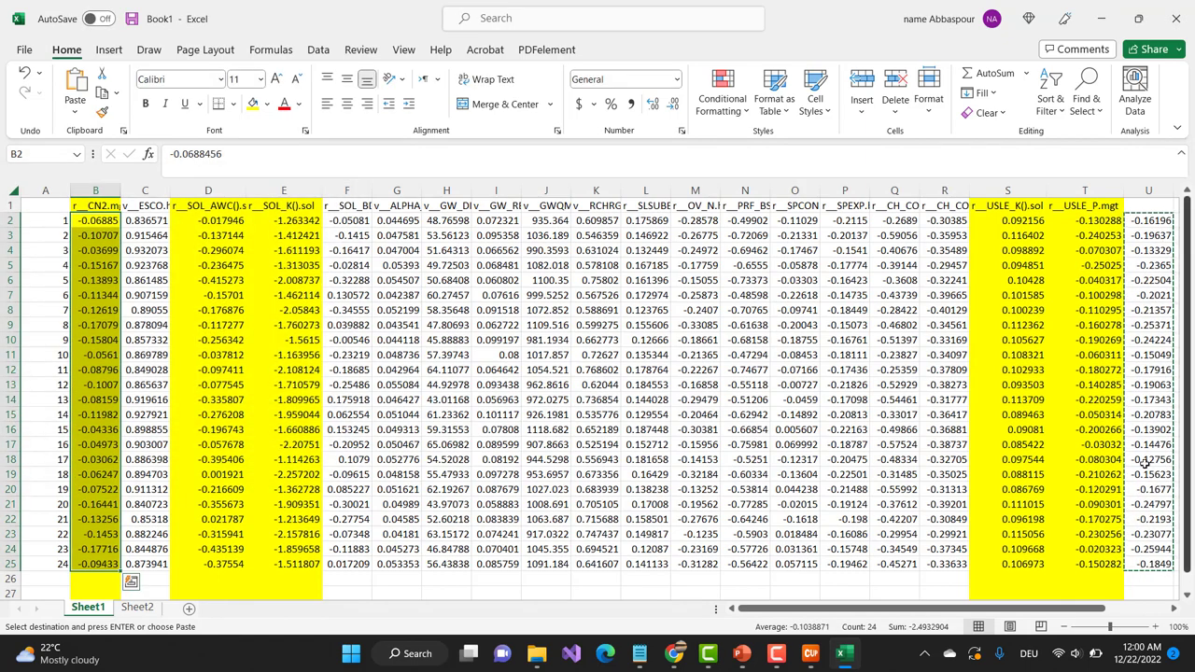
Step: Copy the calculated results in V2:W25 and paste them as values only over r__SOL_AWC().sol and r__SOL_K().sol starting at D2
{"action": "left_click_drag", "start_coordinate": [1083, 608], "coordinate": [1124, 608]}
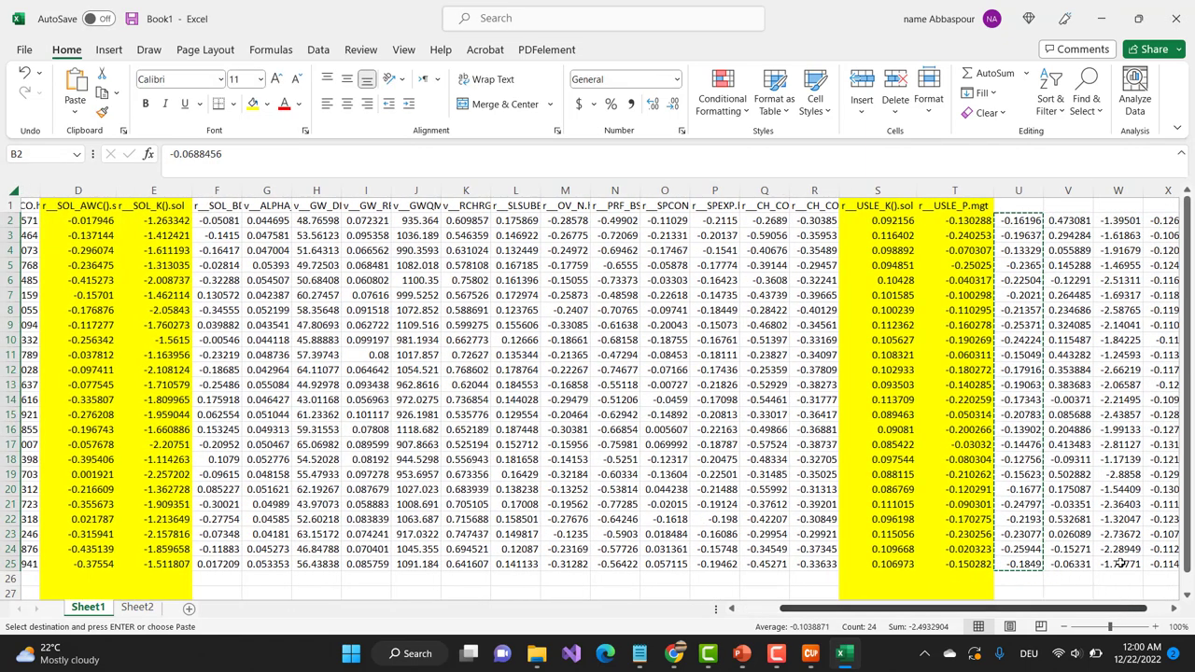
{"action": "left_click_drag", "start_coordinate": [1073, 220], "coordinate": [1127, 564]}
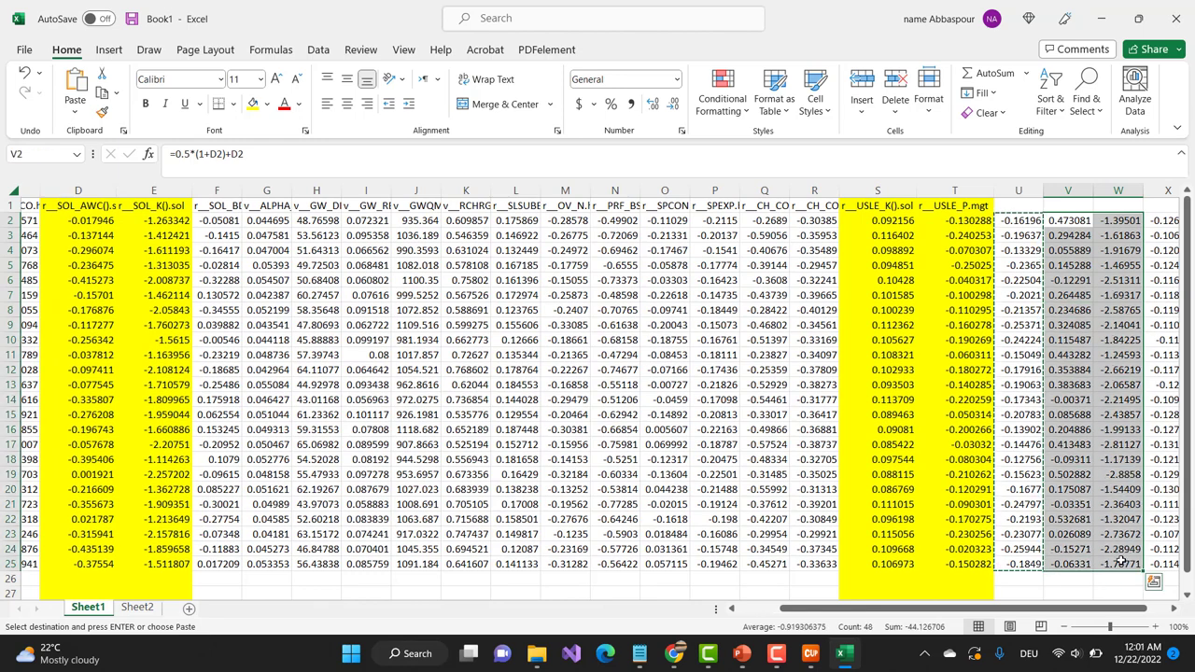
{"action": "key", "text": "ctrl+c"}
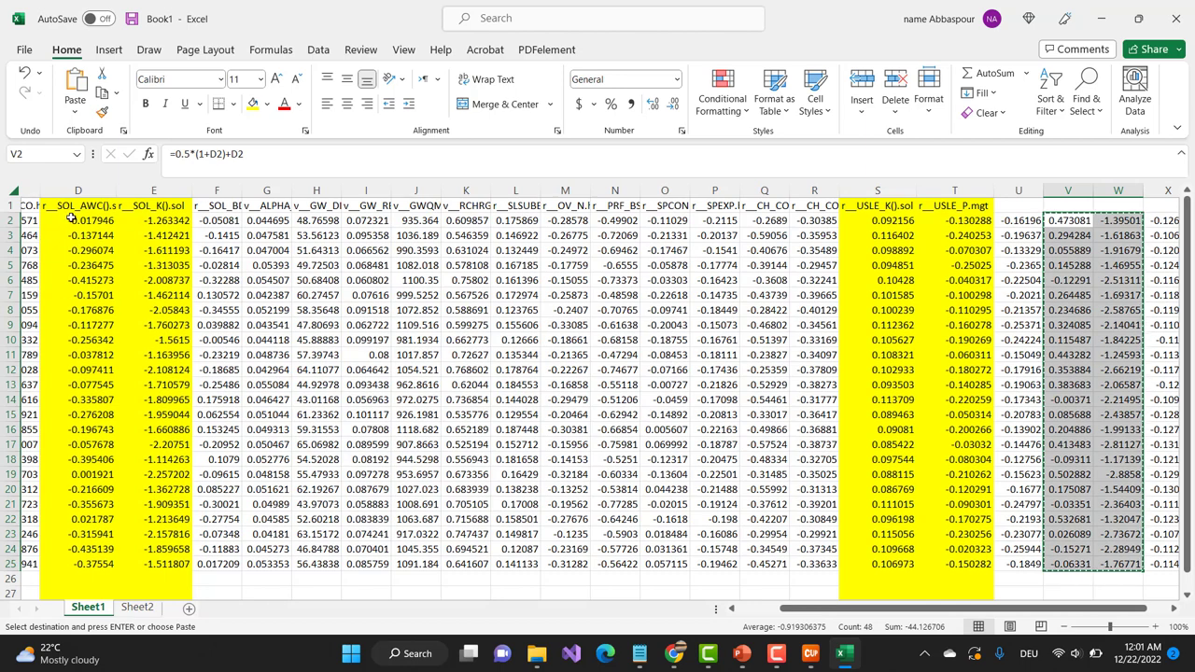
{"action": "left_click", "coordinate": [73, 221]}
{"action": "right_click", "coordinate": [73, 221]}
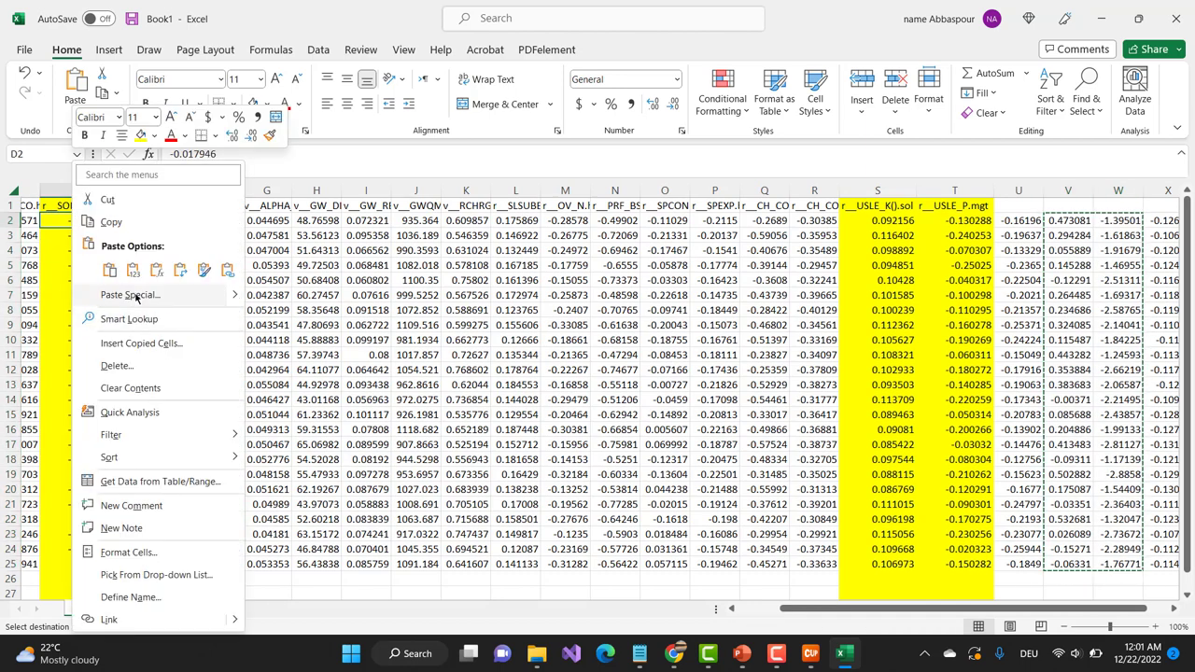
{"action": "left_click", "coordinate": [138, 295]}
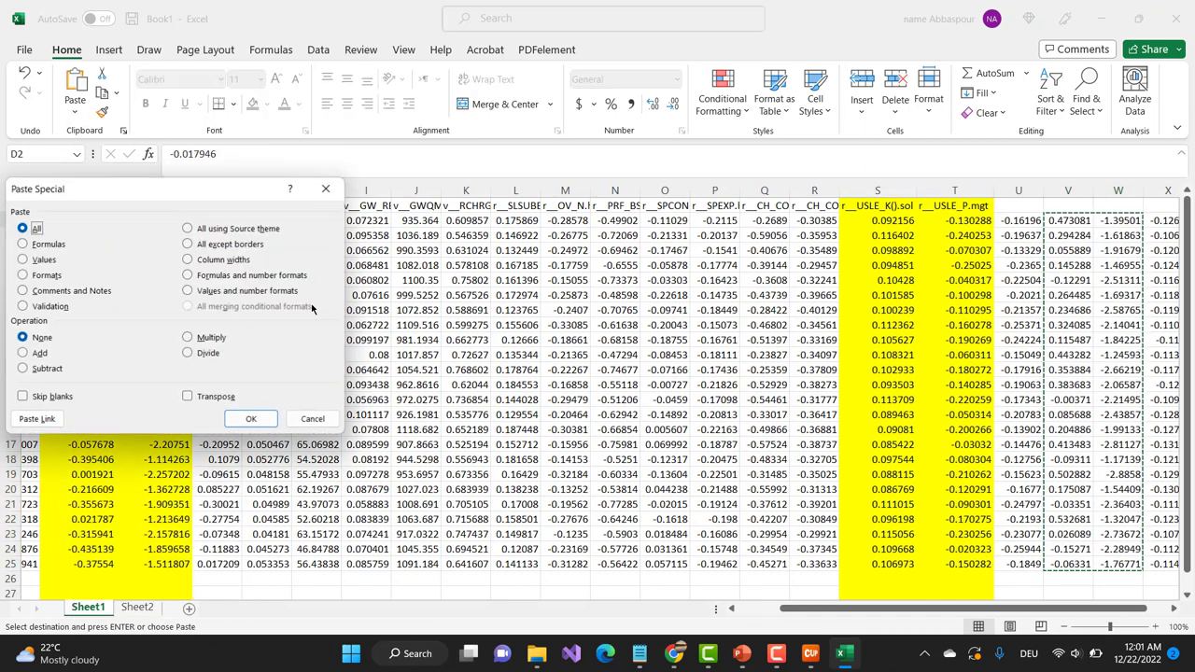
{"action": "left_click", "coordinate": [50, 265]}
{"action": "left_click", "coordinate": [251, 418]}
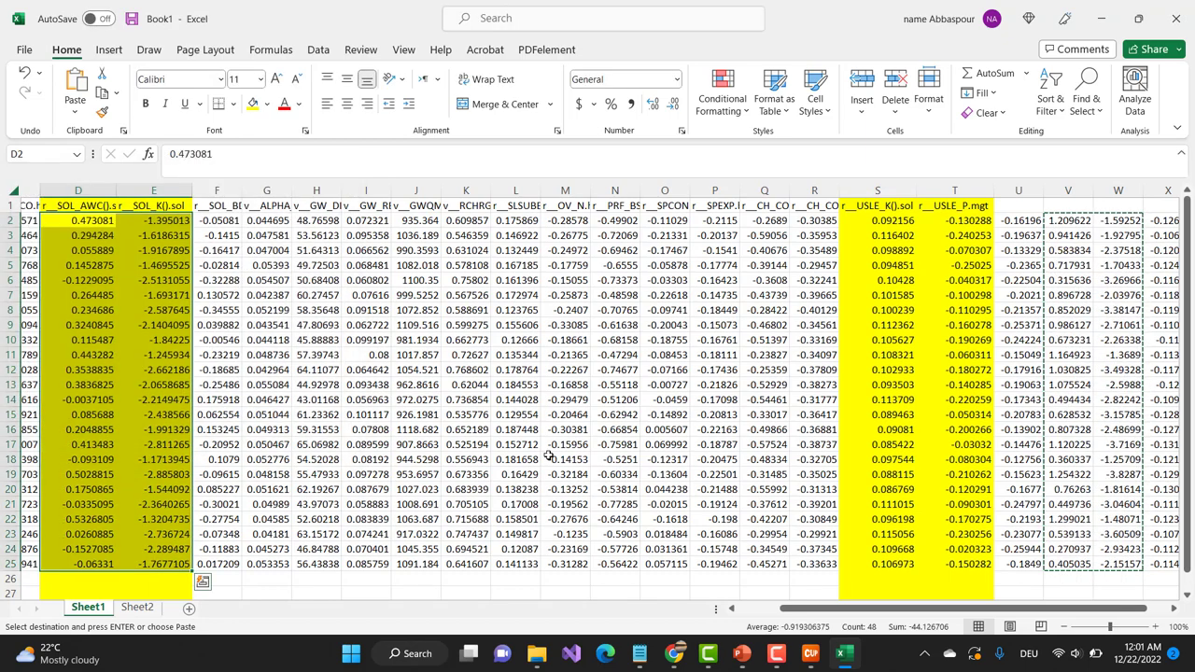
Step: Copy the calculated results in X2:Y25 and paste them as values only over r__USLE_K().sol and r__USLE_P.mgt starting at S2
{"action": "left_click_drag", "start_coordinate": [1055, 608], "coordinate": [1076, 608]}
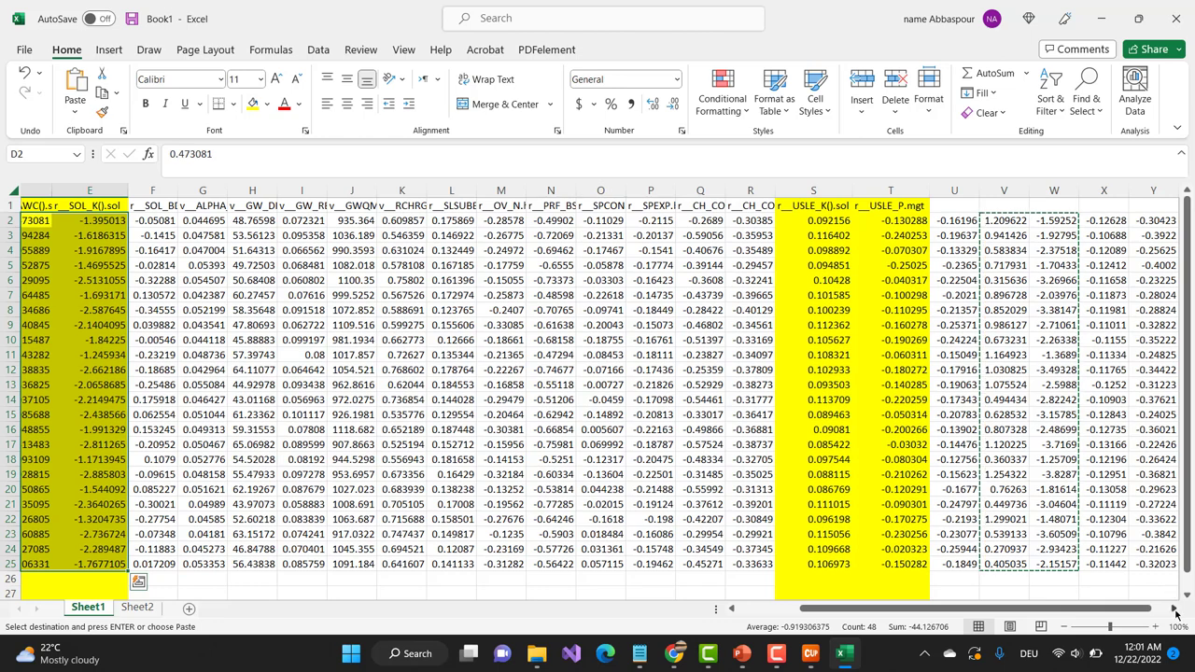
{"action": "left_click", "coordinate": [1175, 609]}
{"action": "double_click", "coordinate": [1176, 609]}
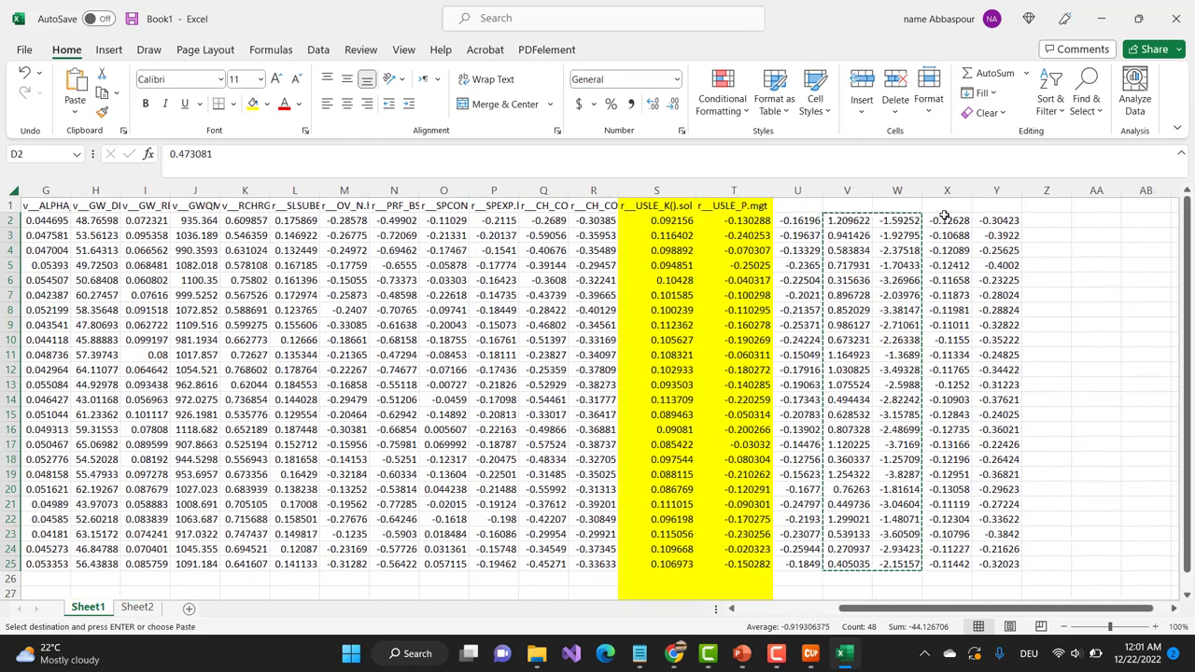
{"action": "left_click_drag", "start_coordinate": [946, 221], "coordinate": [989, 564]}
{"action": "key", "text": "ctrl+v"}
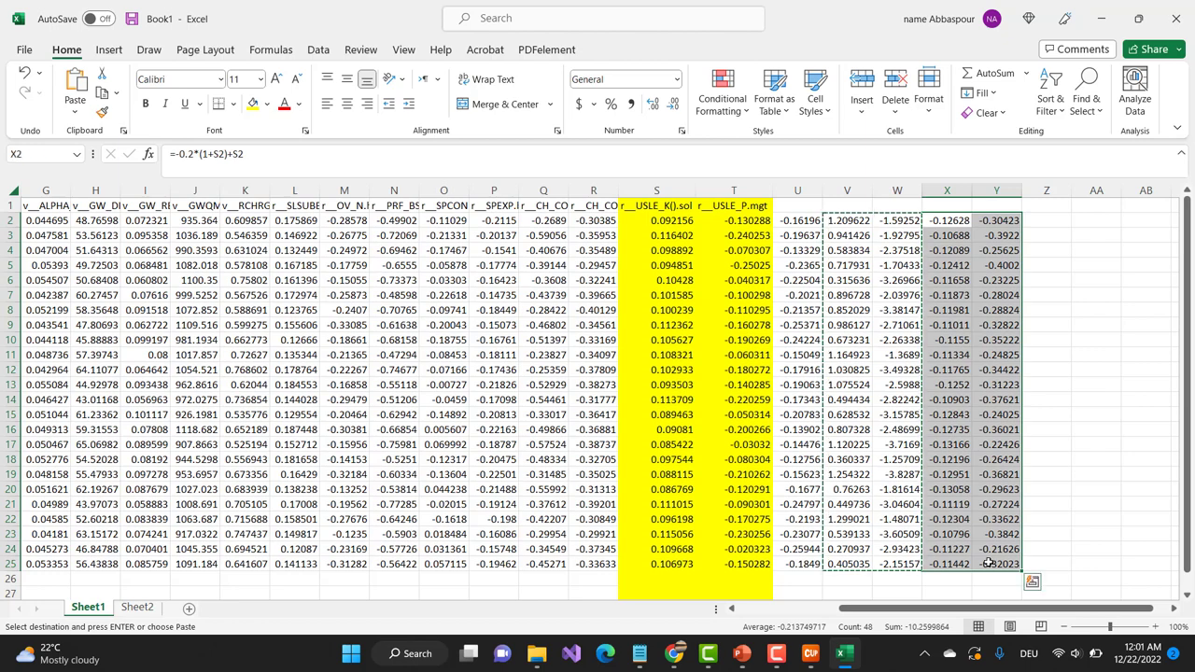
{"action": "key", "text": "ctrl+c"}
{"action": "left_click", "coordinate": [661, 221]}
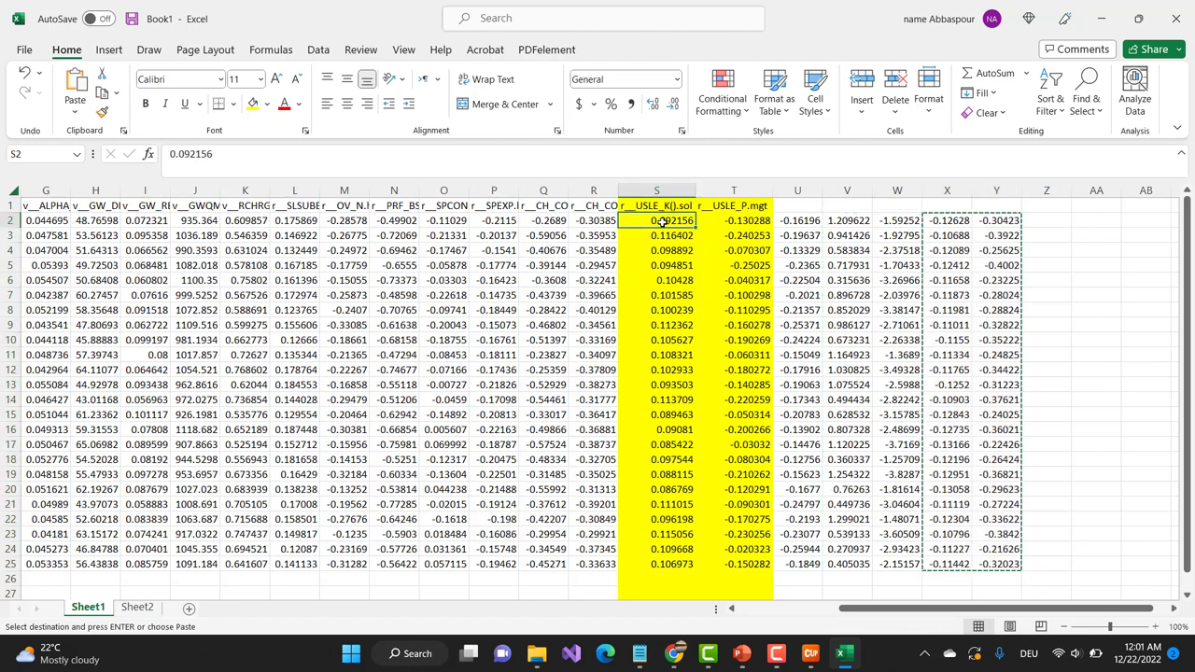
{"action": "right_click", "coordinate": [661, 221]}
{"action": "key", "text": "Escape"}
{"action": "key", "text": "ctrl+alt+v"}
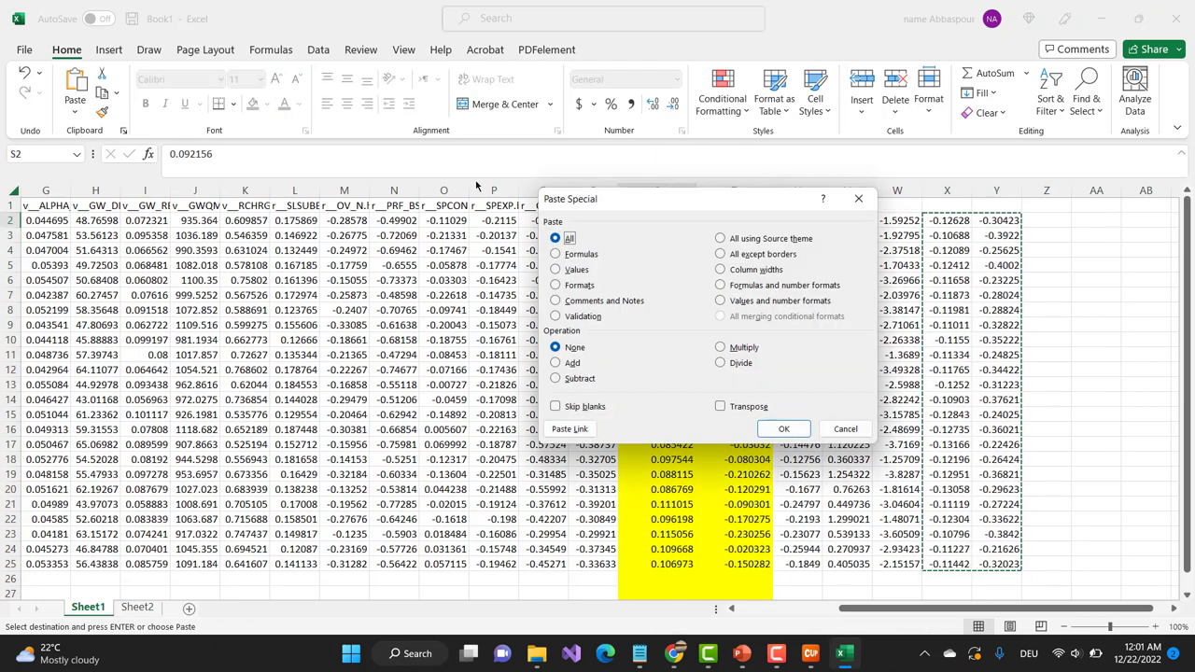
{"action": "left_click", "coordinate": [576, 271]}
{"action": "left_click", "coordinate": [765, 430]}
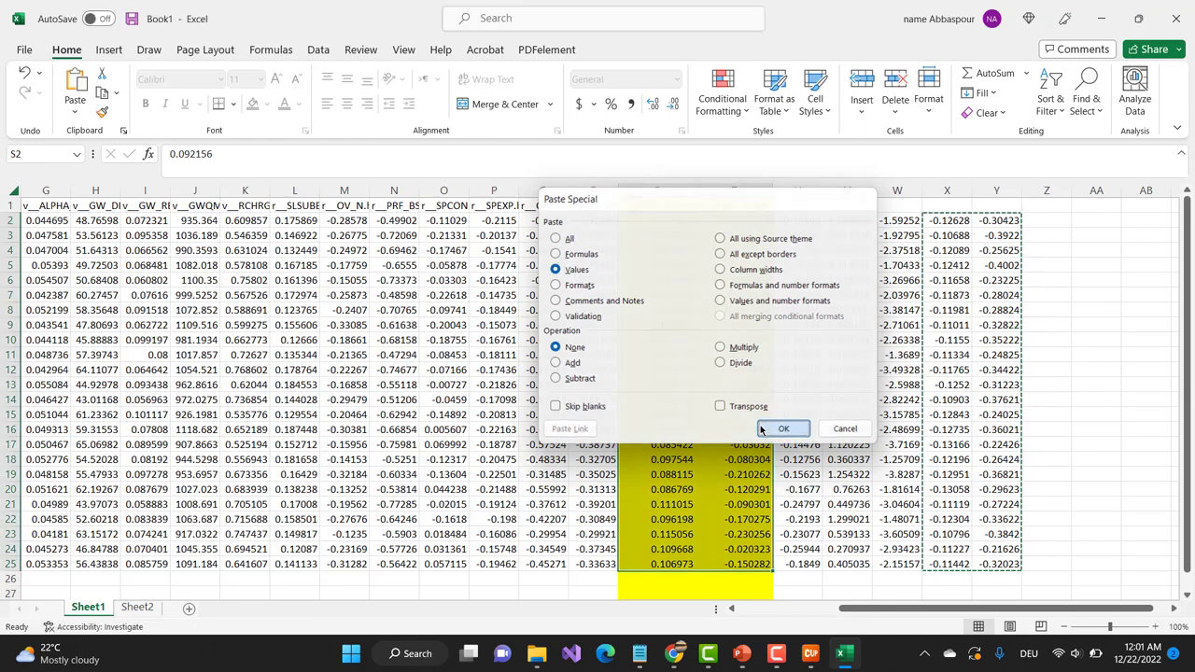
Step: Select and copy the complete updated parameter table A2:T25, without the header row and the formula columns
{"action": "left_click", "coordinate": [744, 224]}
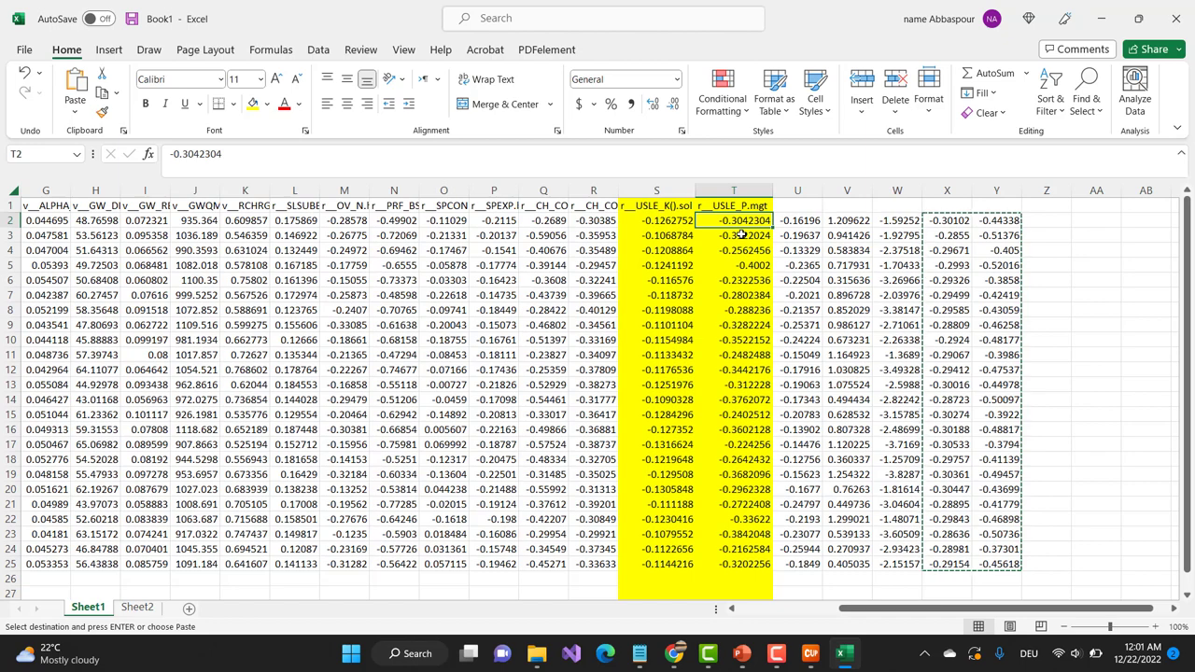
{"action": "key", "text": "shift+Down"}
{"action": "key", "text": "shift+Down"}
{"action": "key", "text": "shift+Down"}
{"action": "key", "text": "shift+Down"}
{"action": "key", "text": "shift+Down"}
{"action": "key", "text": "shift+Down"}
{"action": "key", "text": "shift+Down"}
{"action": "key", "text": "shift+Down"}
{"action": "key", "text": "shift+Down"}
{"action": "key", "text": "shift+Down"}
{"action": "key", "text": "shift+Down"}
{"action": "key", "text": "shift+Down"}
{"action": "key", "text": "shift+Down"}
{"action": "key", "text": "shift+Down"}
{"action": "key", "text": "shift+Down"}
{"action": "key", "text": "shift+Down"}
{"action": "key", "text": "shift+Down"}
{"action": "key", "text": "shift+Down"}
{"action": "key", "text": "shift+Down"}
{"action": "key", "text": "shift+Down"}
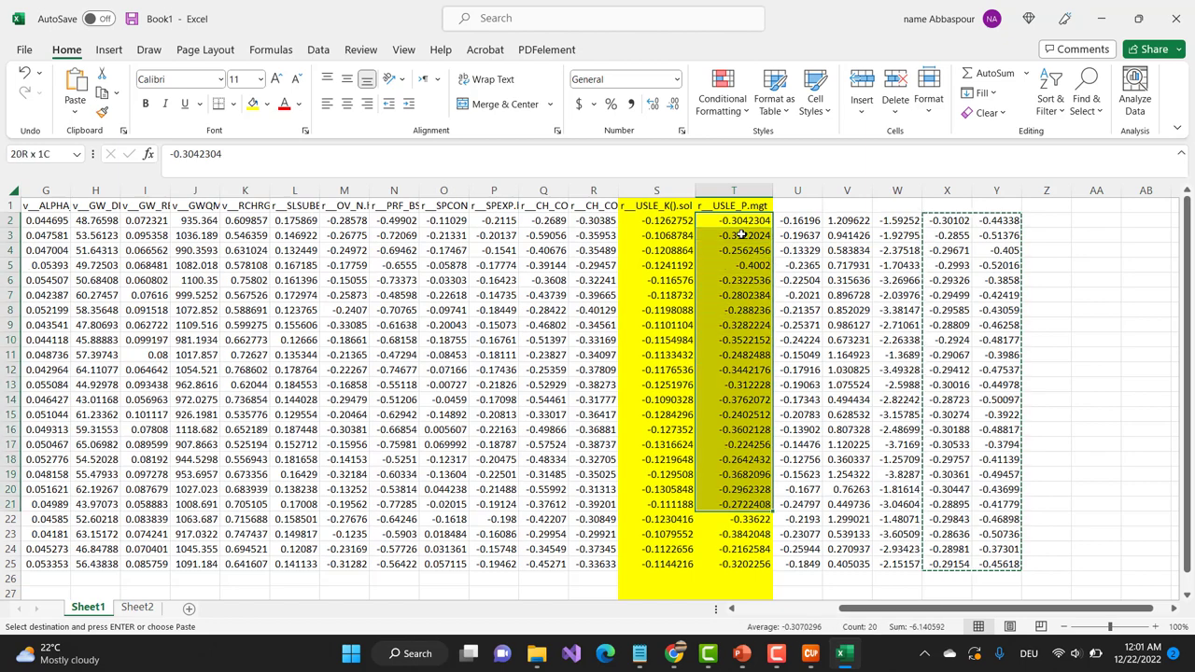
{"action": "key", "text": "shift+Down"}
{"action": "key", "text": "shift+Left"}
{"action": "key", "text": "shift+Left"}
{"action": "key", "text": "shift+Left"}
{"action": "key", "text": "shift+Left"}
{"action": "key", "text": "shift+Left"}
{"action": "key", "text": "shift+Left"}
{"action": "key", "text": "shift+Left"}
{"action": "key", "text": "shift+Left"}
{"action": "key", "text": "shift+Left"}
{"action": "key", "text": "shift+Left"}
{"action": "key", "text": "shift+Left"}
{"action": "key", "text": "shift+Left"}
{"action": "key", "text": "shift+Left"}
{"action": "key", "text": "shift+Left"}
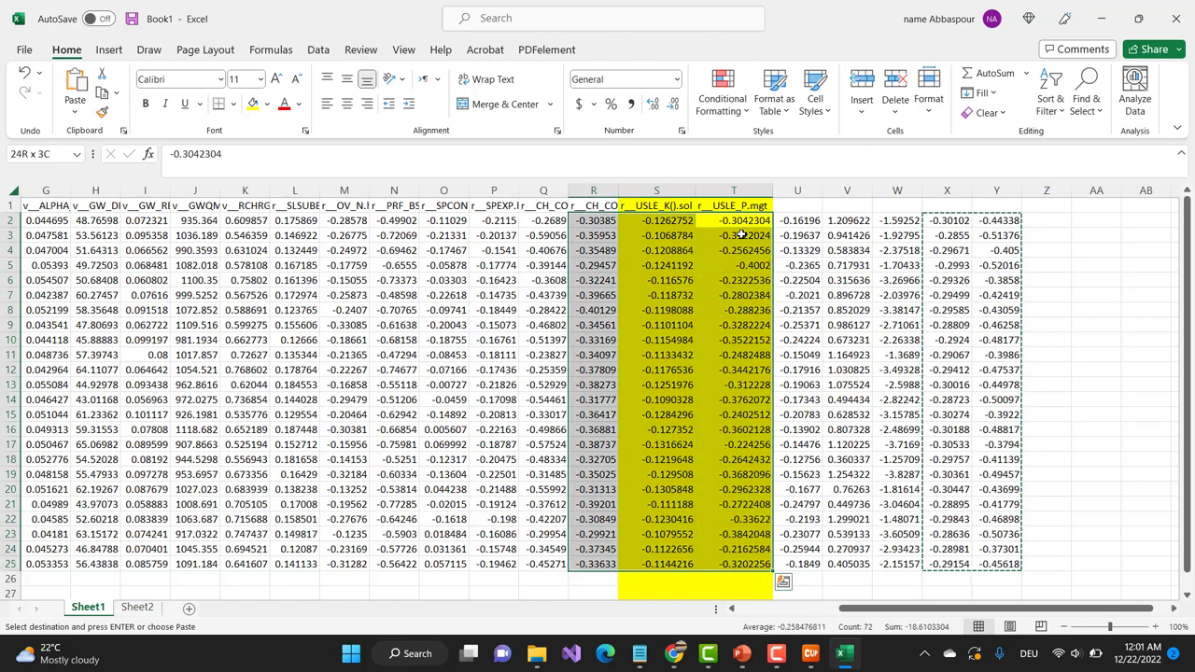
{"action": "key", "text": "shift+Left"}
{"action": "key", "text": "shift+Left"}
{"action": "key", "text": "shift+Left"}
{"action": "key", "text": "shift+Left"}
{"action": "key", "text": "shift+Left"}
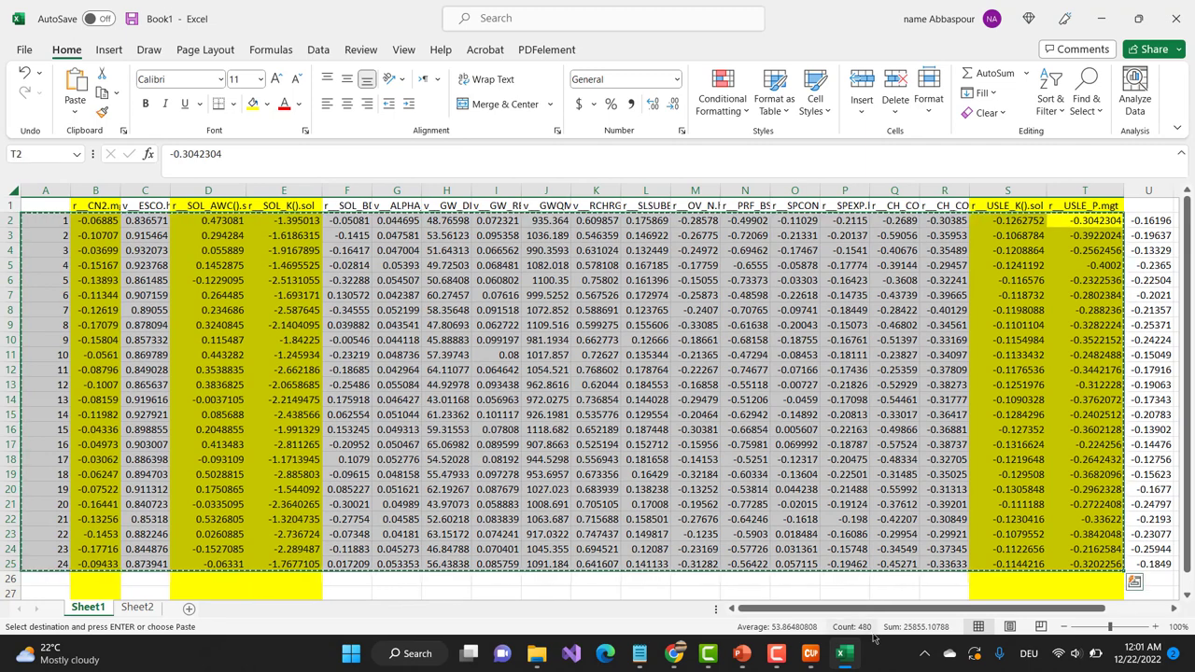
Step: Switch to par_val.txt in Notepad, replace all its contents with the copied parameter table, and close the file with the changes saved
{"action": "left_click", "coordinate": [639, 654]}
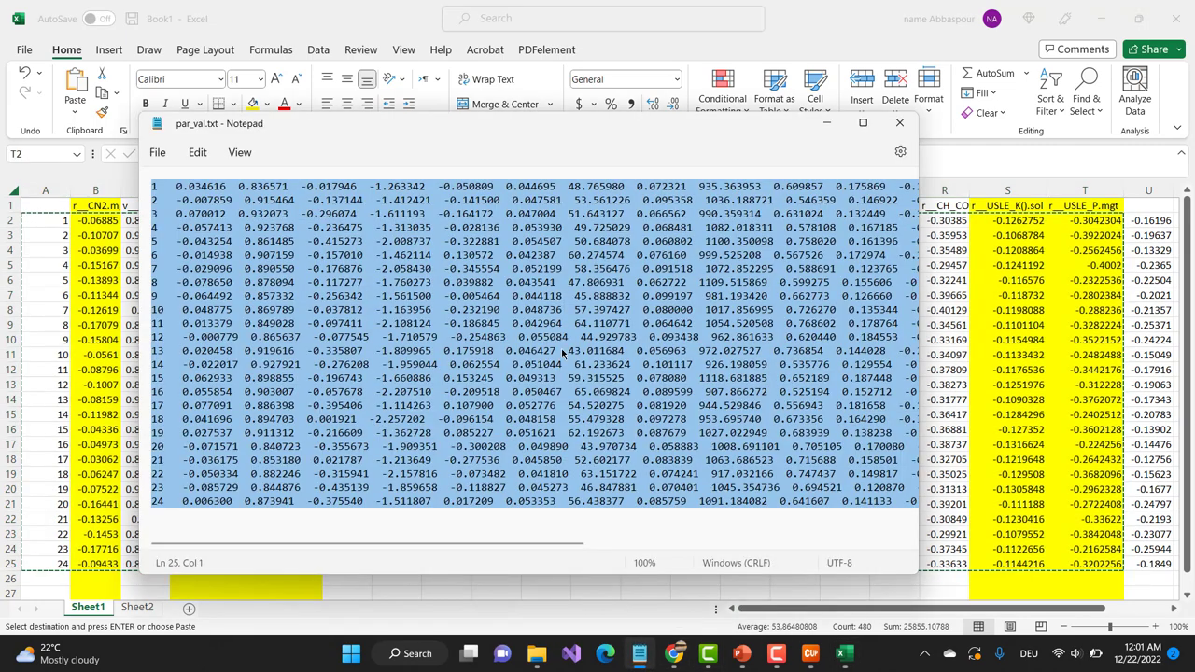
{"action": "key", "text": "Delete"}
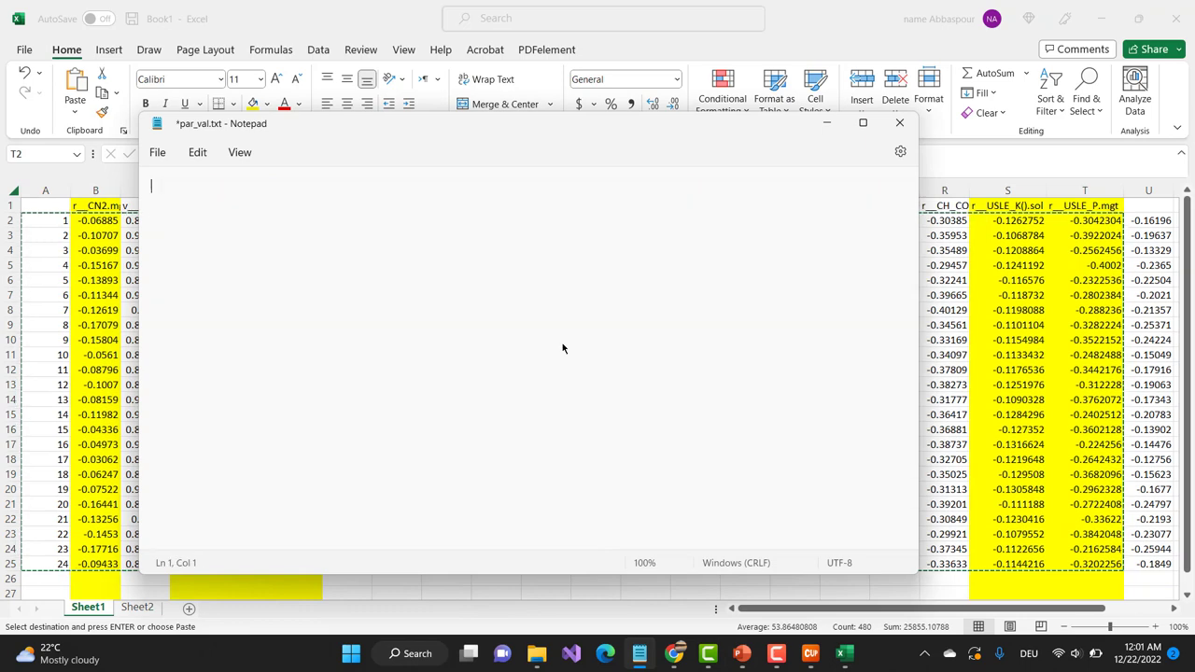
{"action": "key", "text": "ctrl+v"}
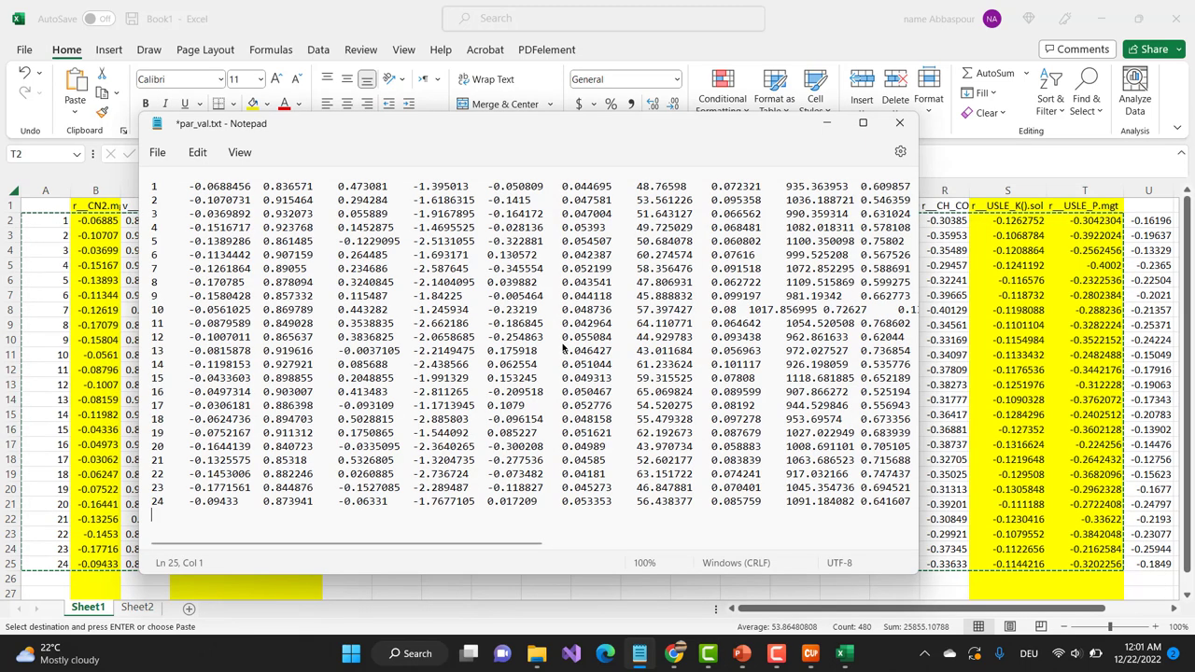
{"action": "left_click", "coordinate": [896, 124]}
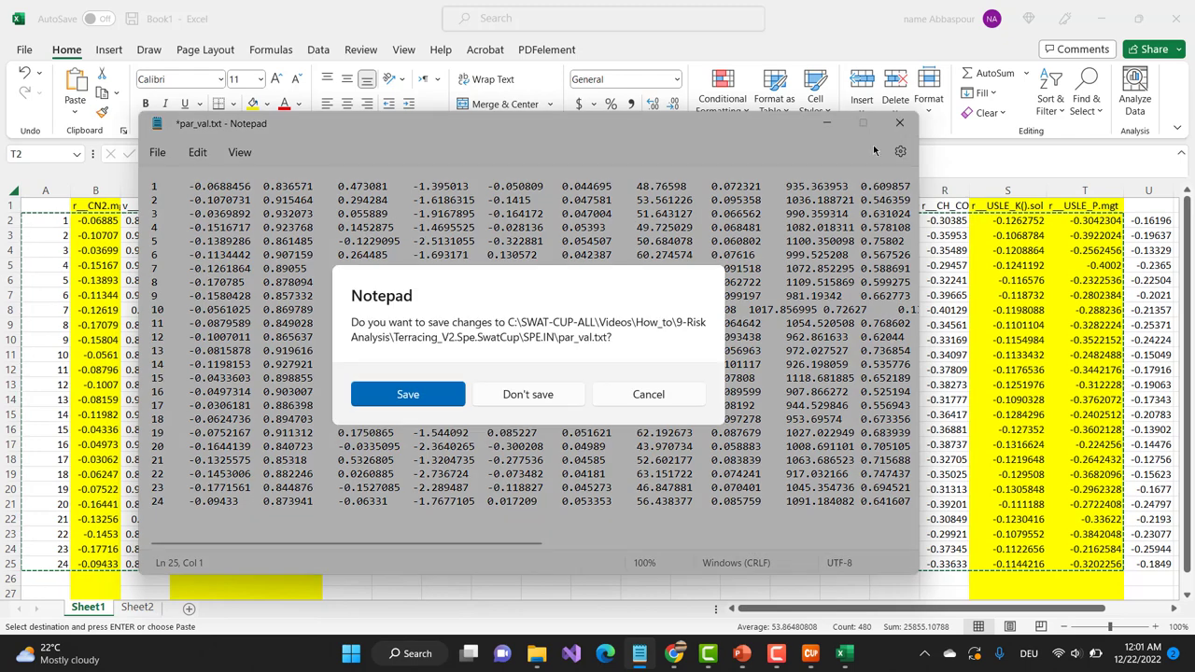
{"action": "left_click", "coordinate": [431, 397]}
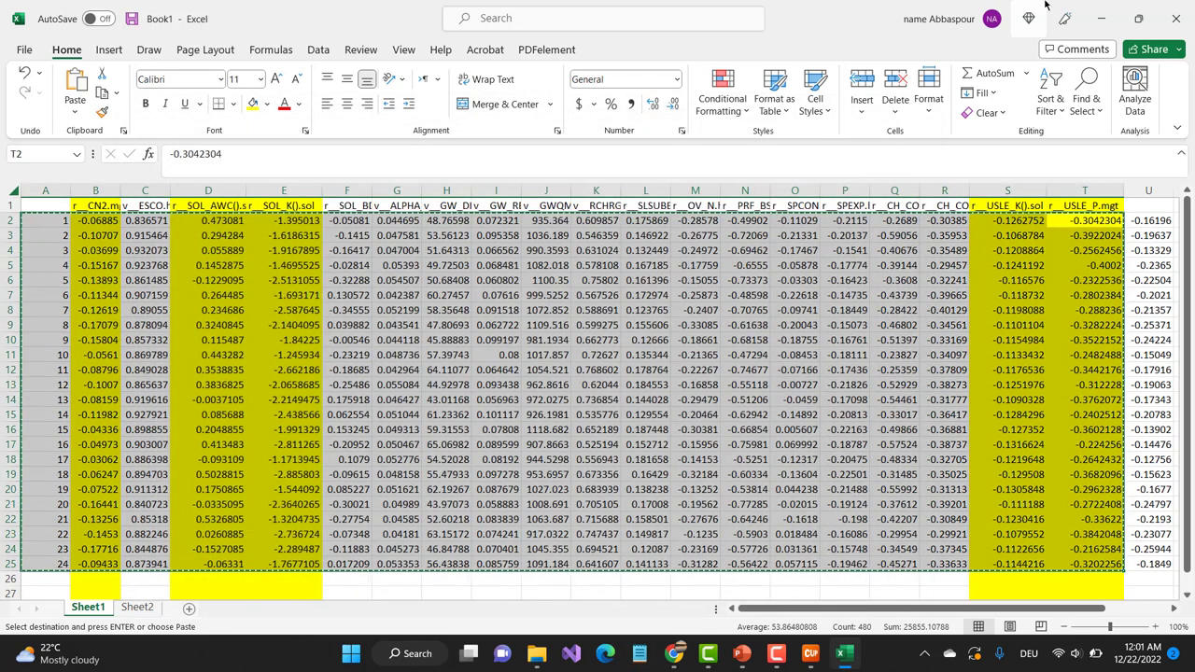
Step: Minimize Excel to return to SWAT-CUP and open the Execute Calibration list for the Terracing_V2 project
{"action": "left_click", "coordinate": [1102, 19]}
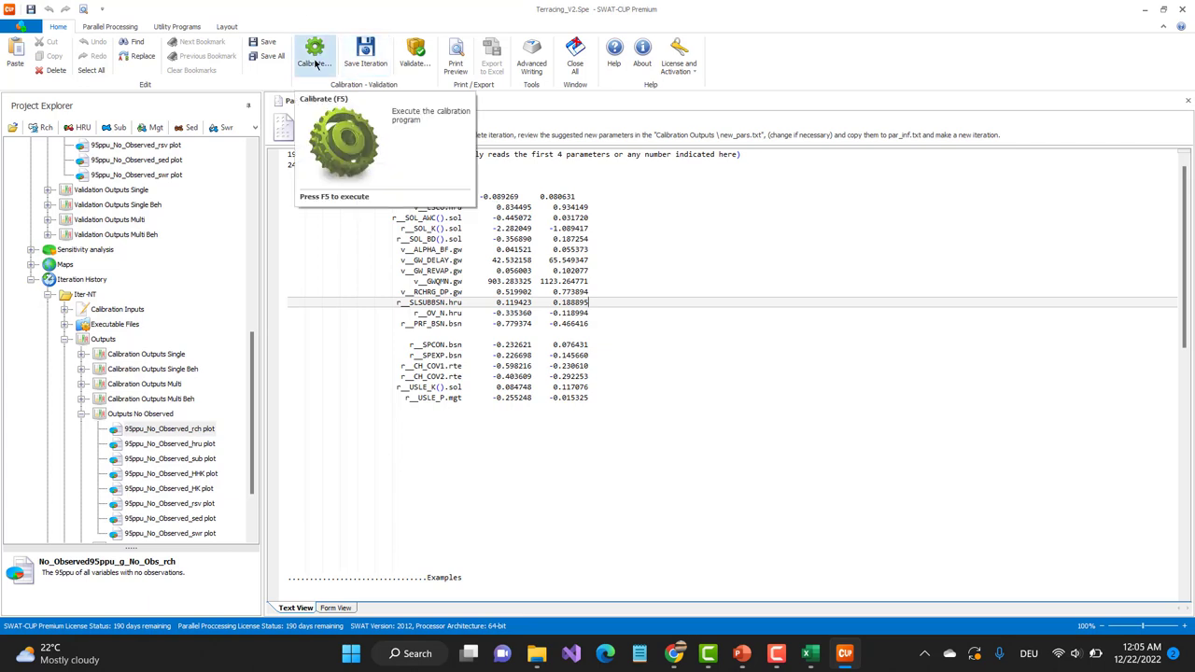
{"action": "left_click", "coordinate": [316, 63]}
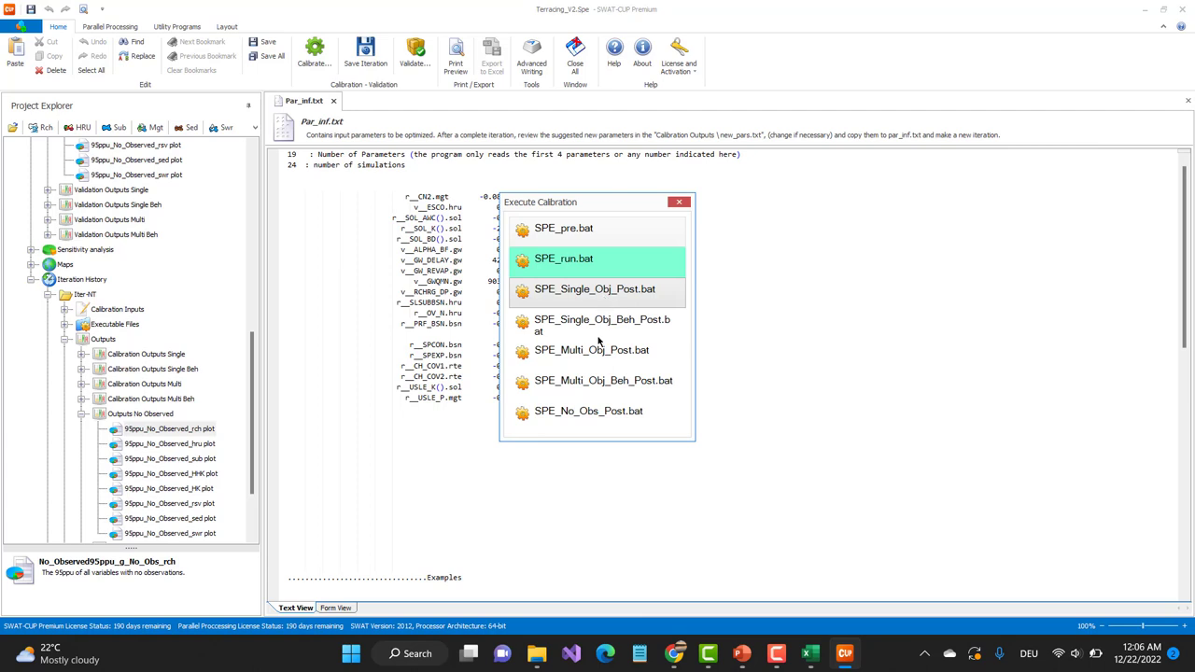
Step: In File Explorer, delete 95ppu_No_Obs_rch.def and R_Sed_Out_26.txt from the Terracing_V2 project's SPE.OUT folder, and minimize the folder window
{"action": "left_click", "coordinate": [537, 663]}
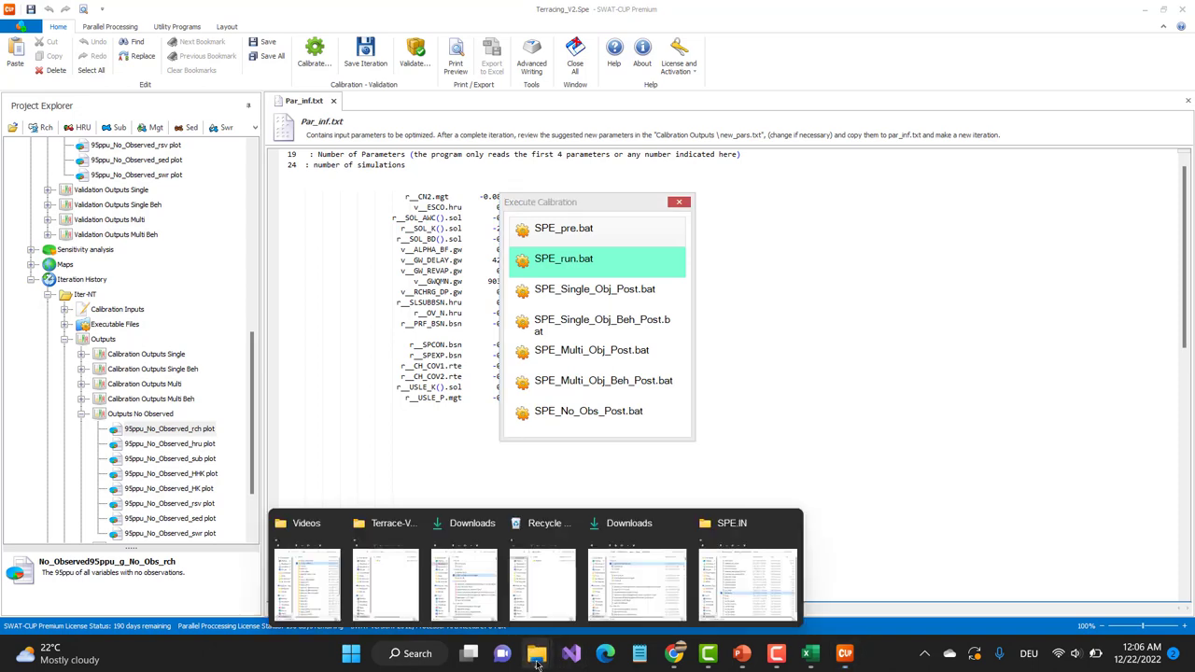
{"action": "left_click", "coordinate": [751, 574]}
{"action": "left_click", "coordinate": [306, 116]}
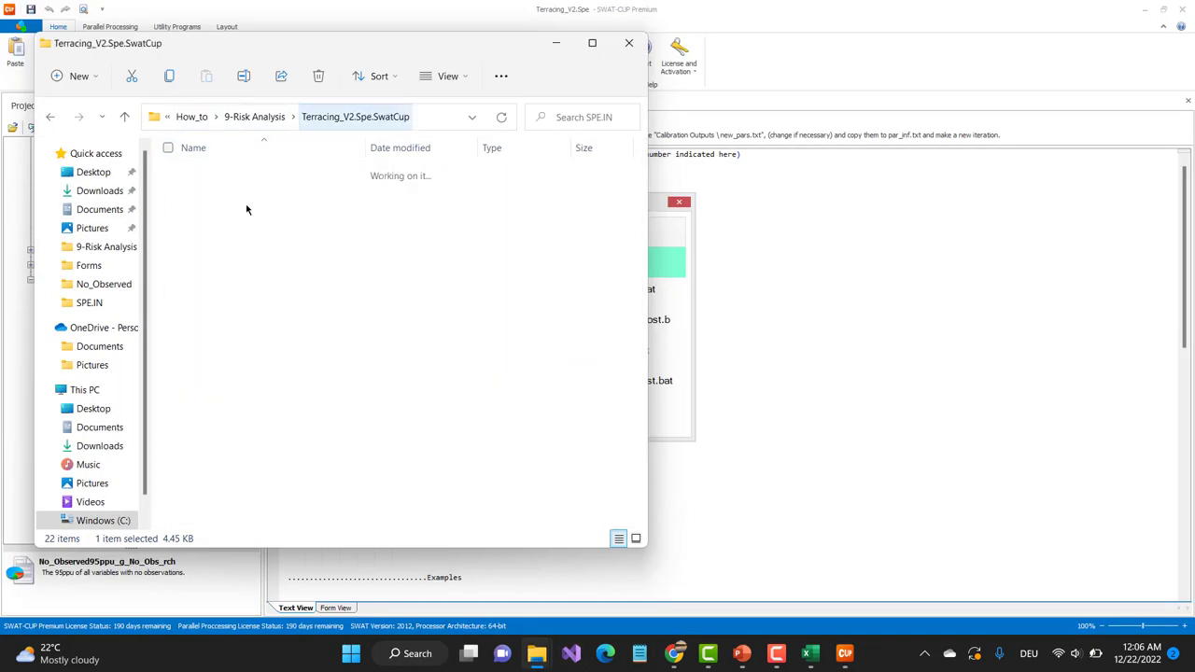
{"action": "left_click", "coordinate": [212, 258]}
{"action": "double_click", "coordinate": [212, 264]}
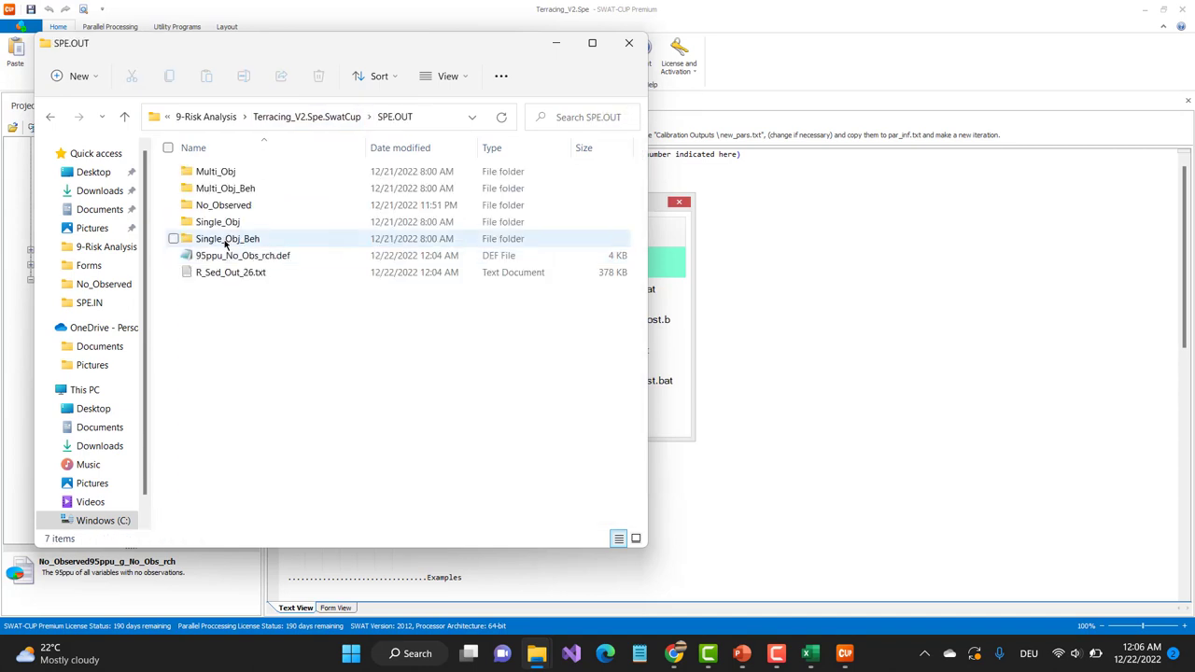
{"action": "left_click", "coordinate": [222, 258]}
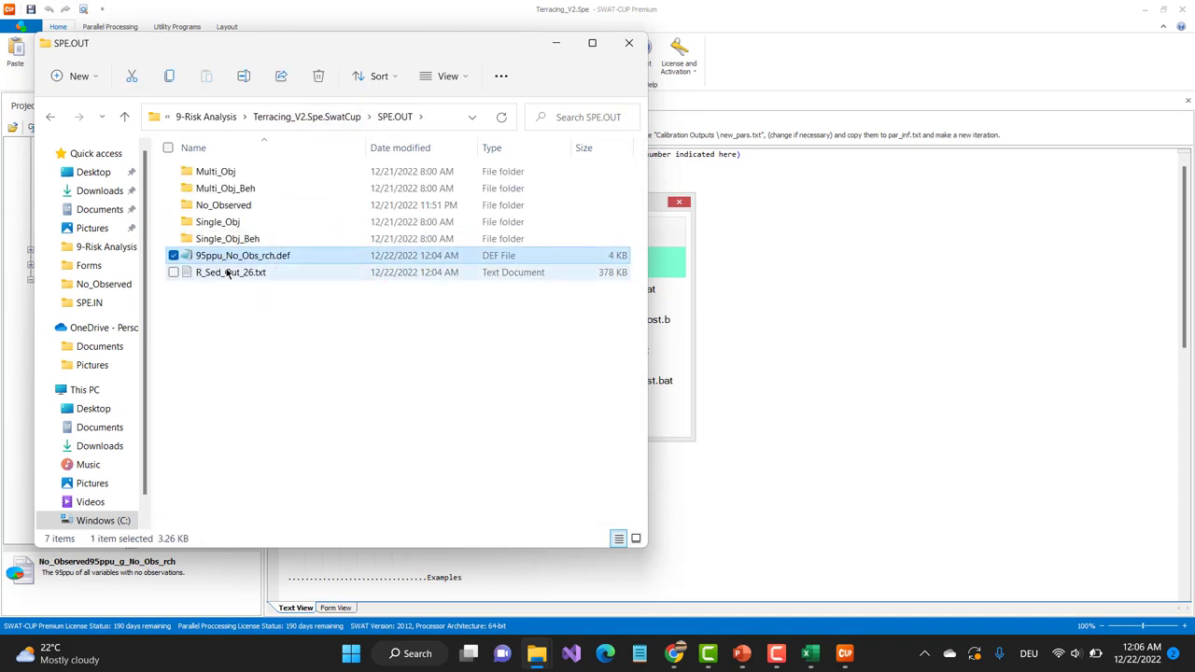
{"action": "left_click", "coordinate": [227, 273], "text": "shift"}
{"action": "right_click", "coordinate": [227, 272]}
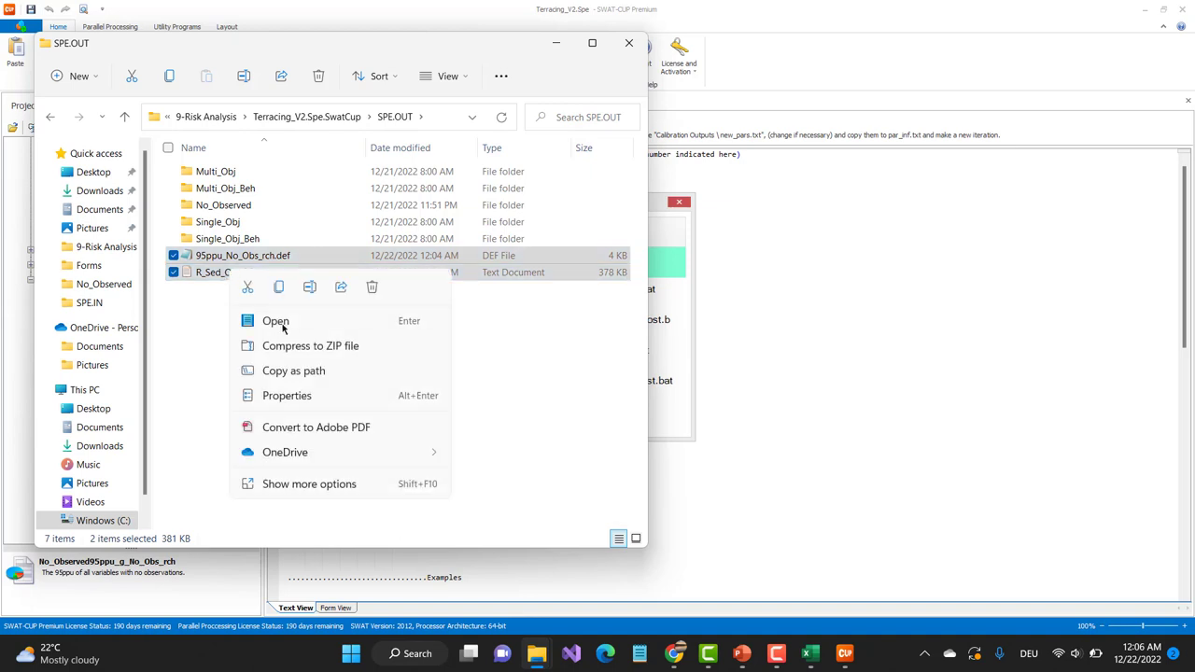
{"action": "left_click", "coordinate": [371, 289]}
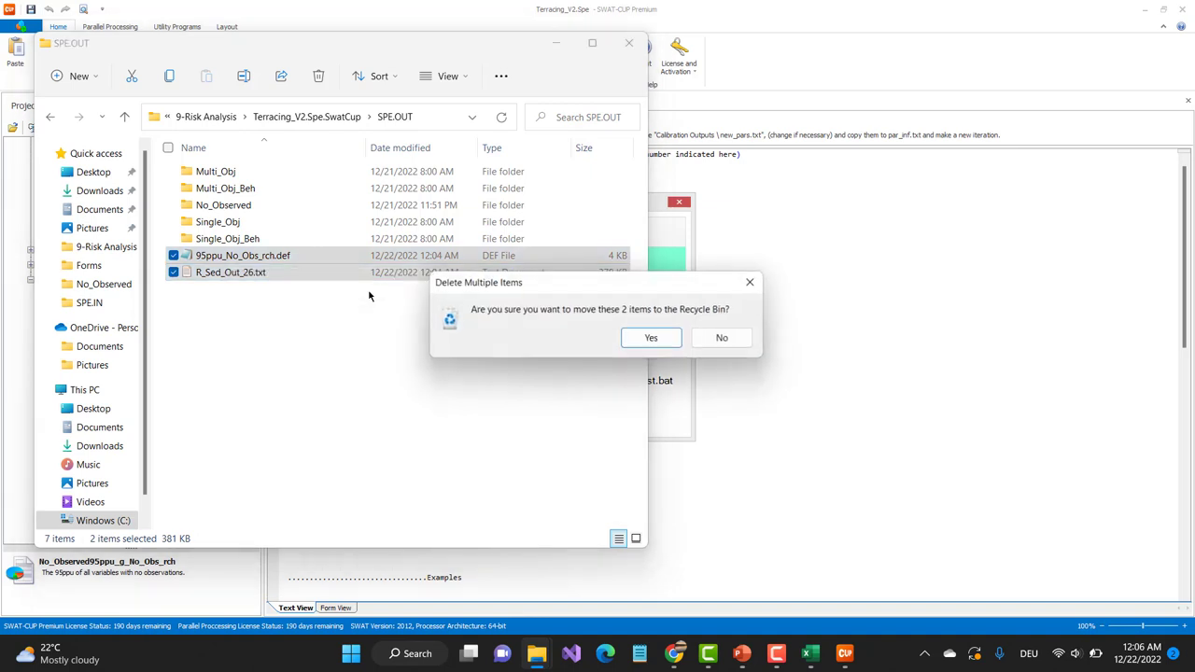
{"action": "left_click", "coordinate": [652, 339]}
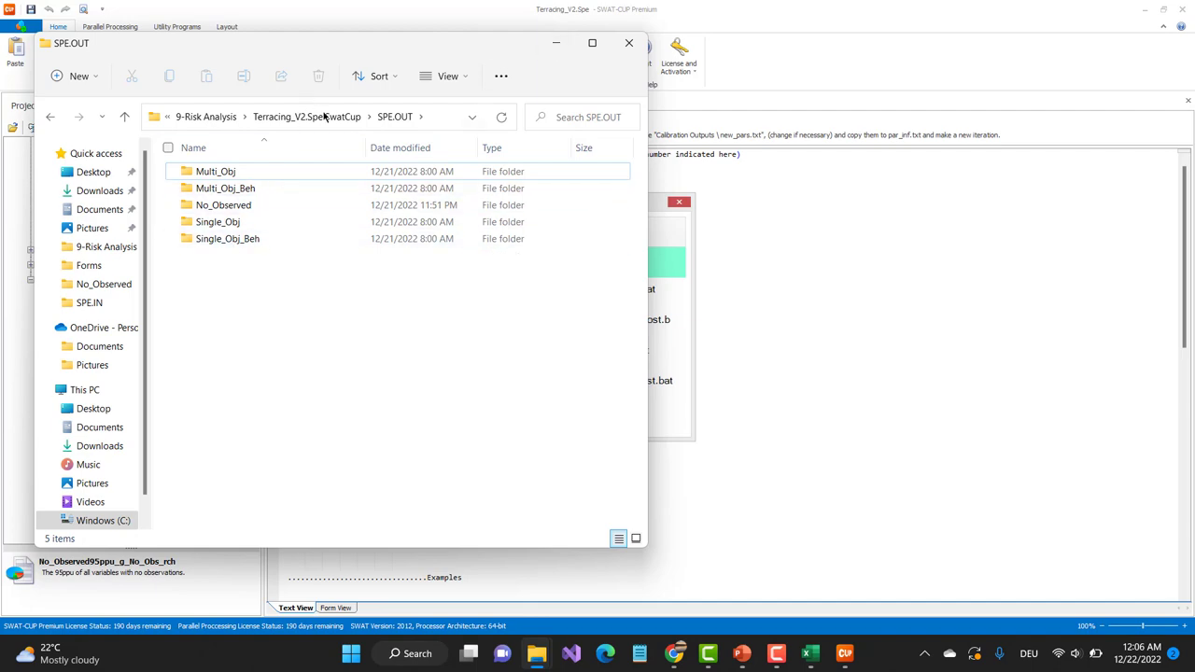
{"action": "left_click", "coordinate": [556, 44]}
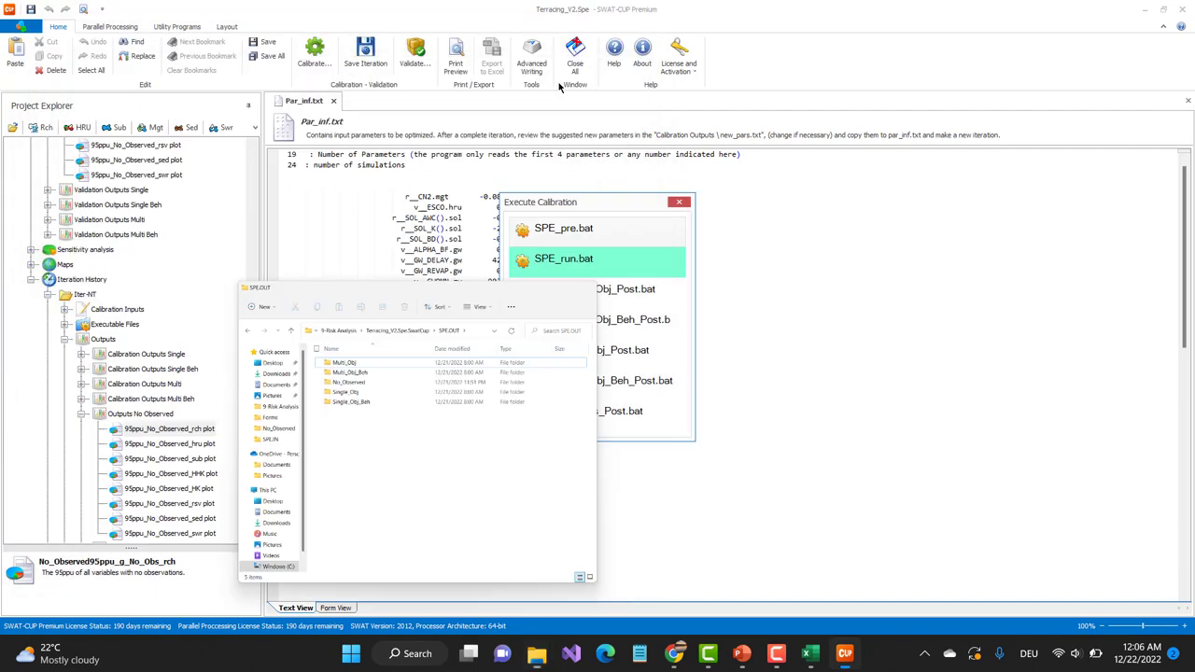
Step: Run SPE_run.bat, close its window when the process finishes, and run the SPE_No_Obs_Post.bat post-processing
{"action": "left_click", "coordinate": [570, 263]}
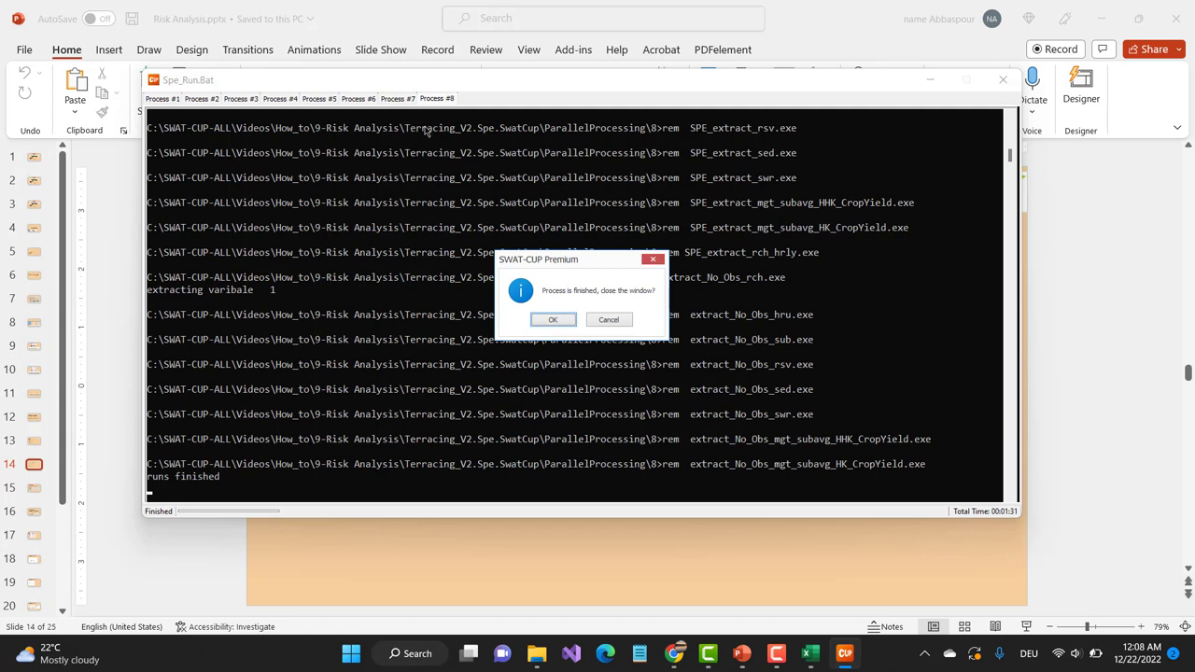
{"action": "left_click", "coordinate": [542, 321]}
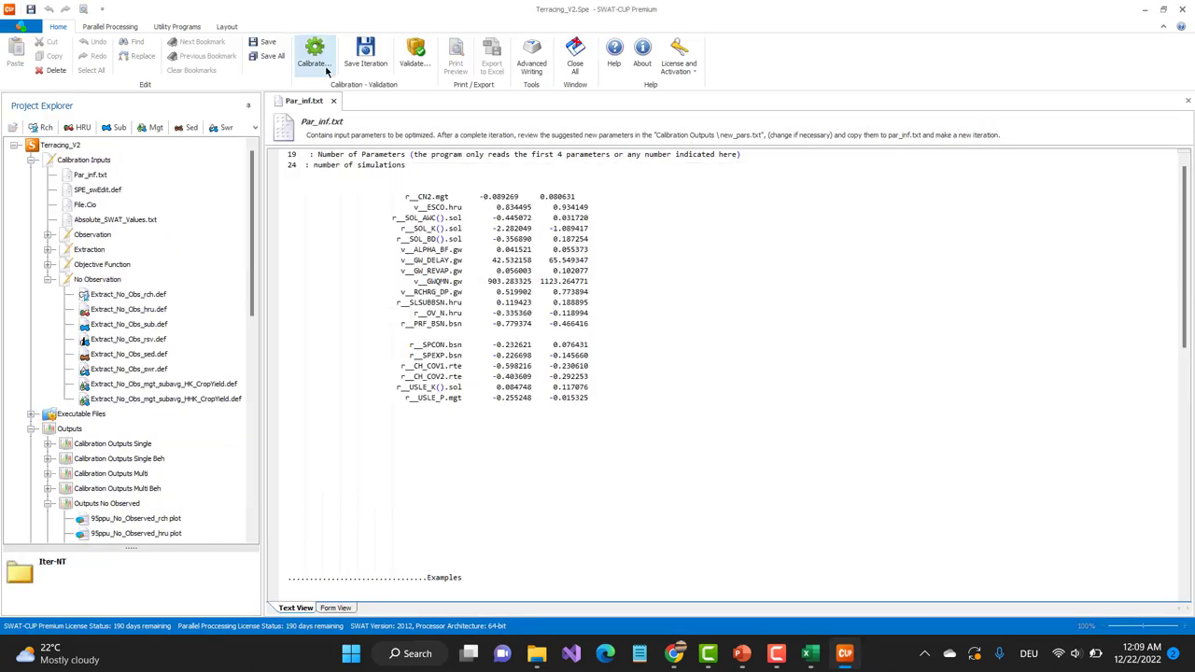
{"action": "left_click", "coordinate": [317, 64]}
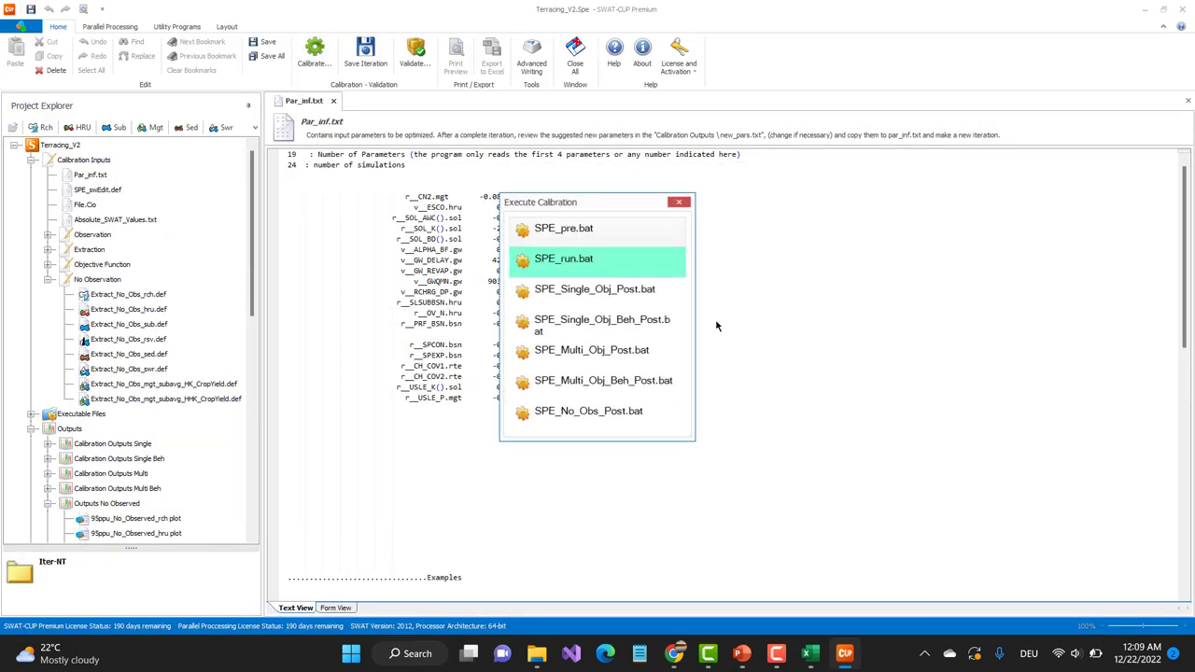
{"action": "left_click", "coordinate": [608, 412]}
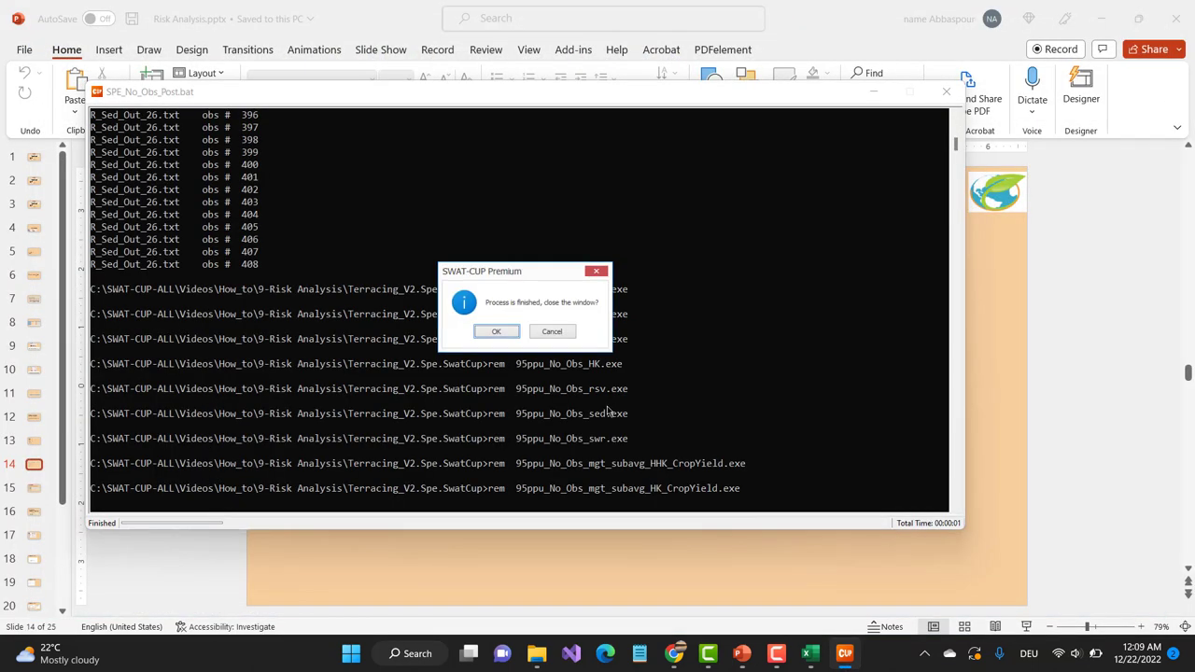
Step: Close the finished post-processing window and save the iteration as Iter-T
{"action": "left_click", "coordinate": [513, 335]}
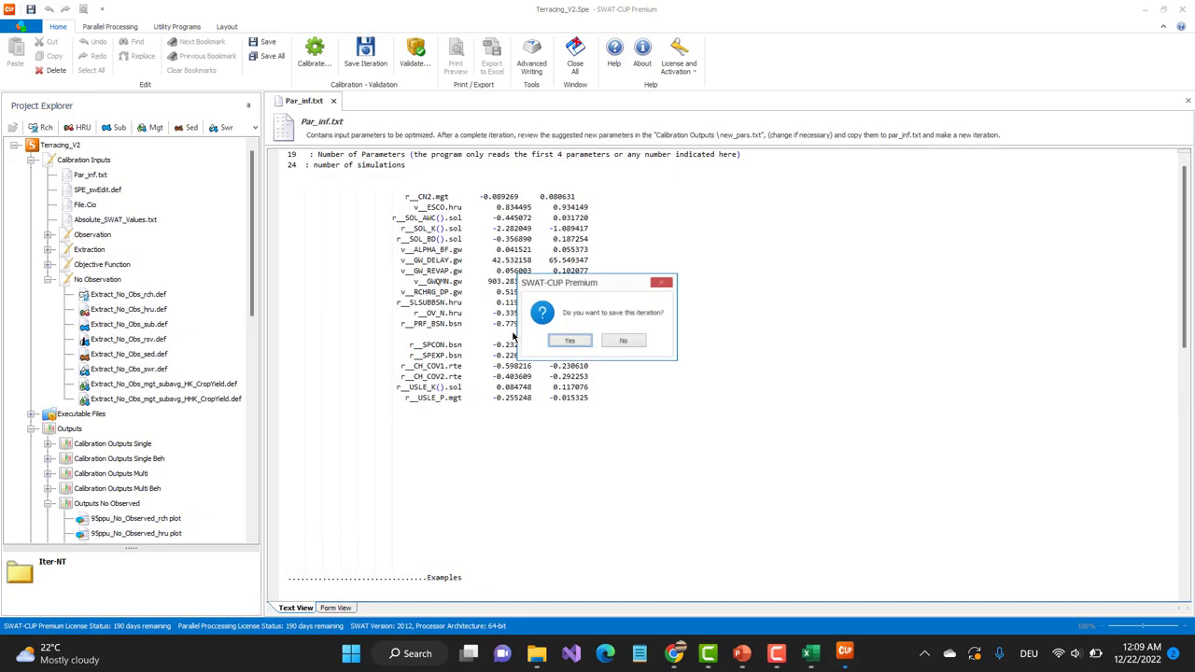
{"action": "left_click", "coordinate": [579, 342]}
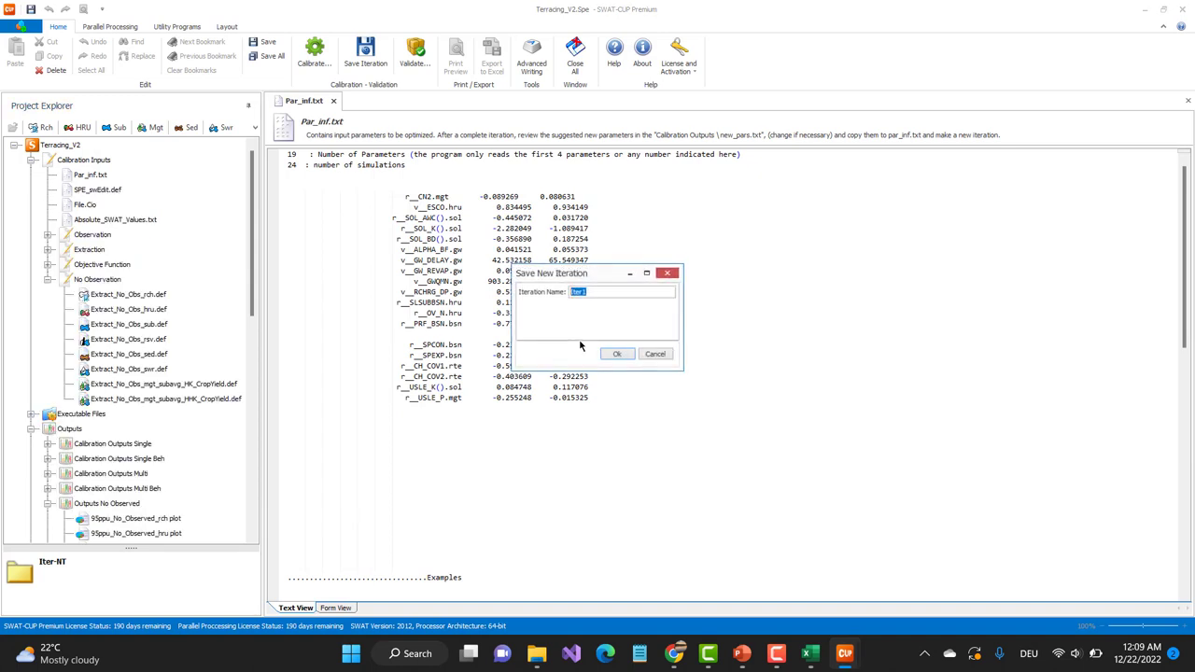
{"action": "left_click", "coordinate": [600, 295]}
{"action": "left_click", "coordinate": [616, 354]}
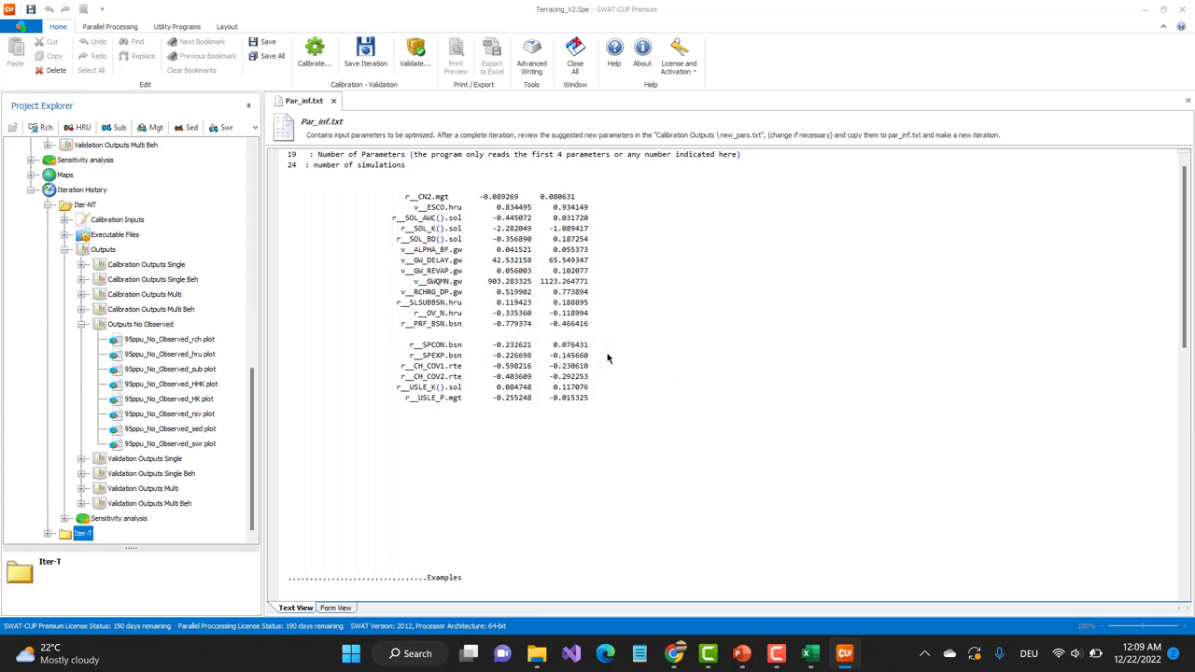
Step: Open the 95ppu_No_Observed_rch plots from the saved Iter-NT and Iter-T iterations' no-observed outputs
{"action": "double_click", "coordinate": [179, 341]}
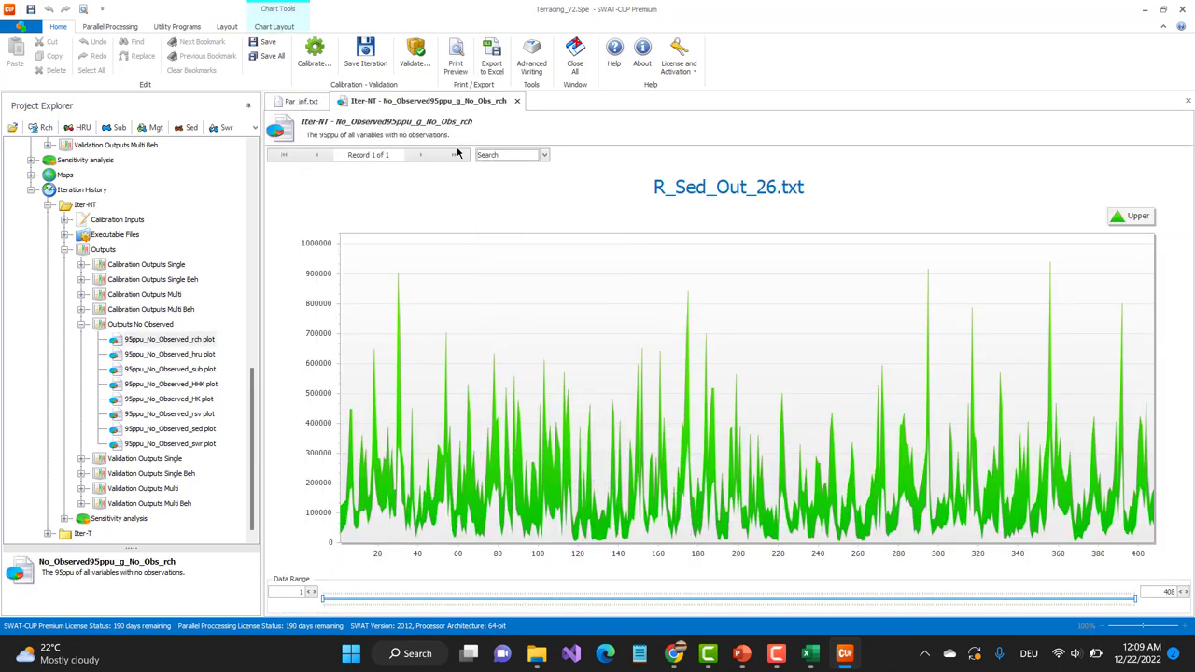
{"action": "left_click", "coordinate": [48, 534]}
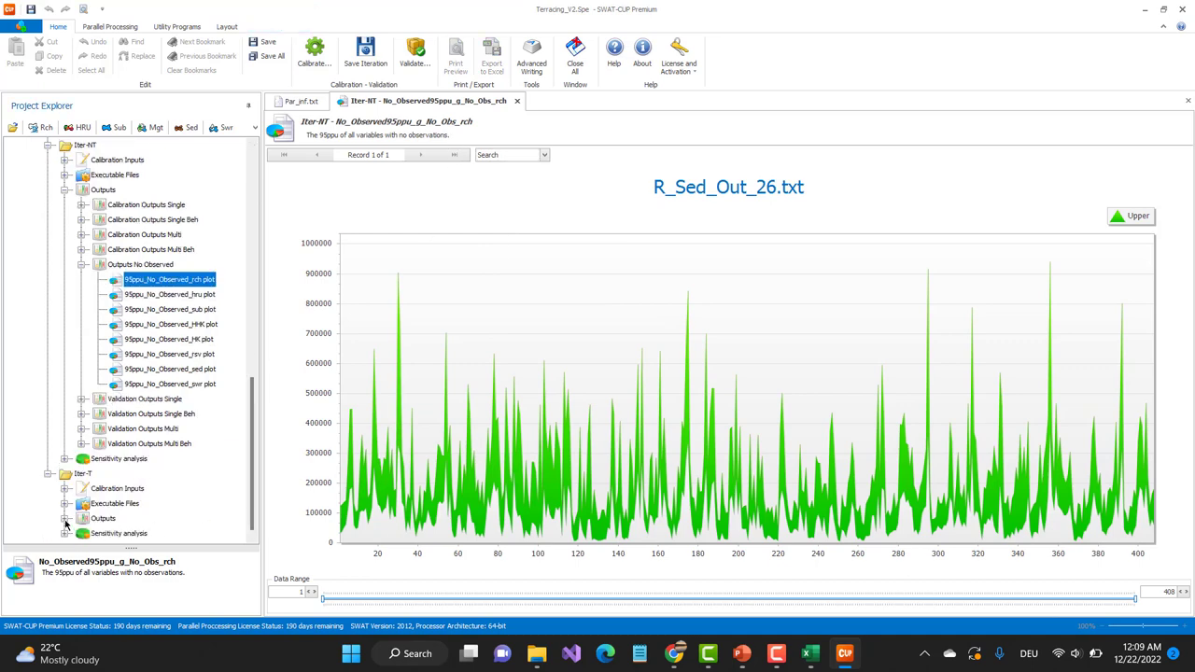
{"action": "left_click", "coordinate": [65, 519]}
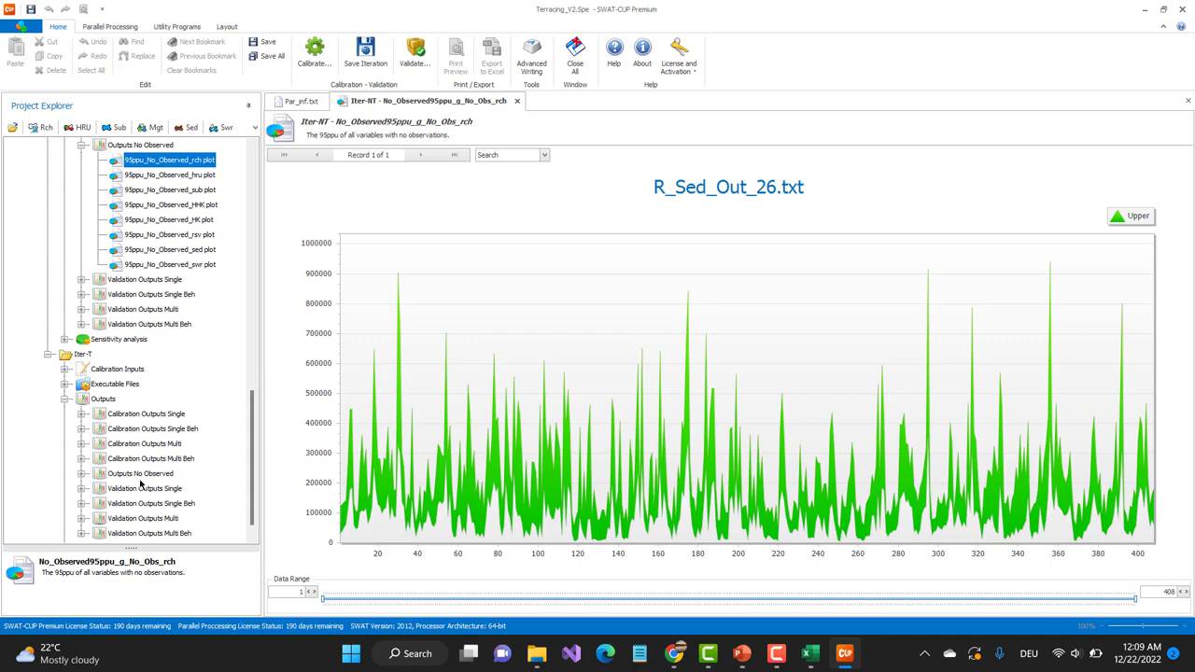
{"action": "left_click", "coordinate": [140, 475]}
{"action": "left_click", "coordinate": [82, 474]}
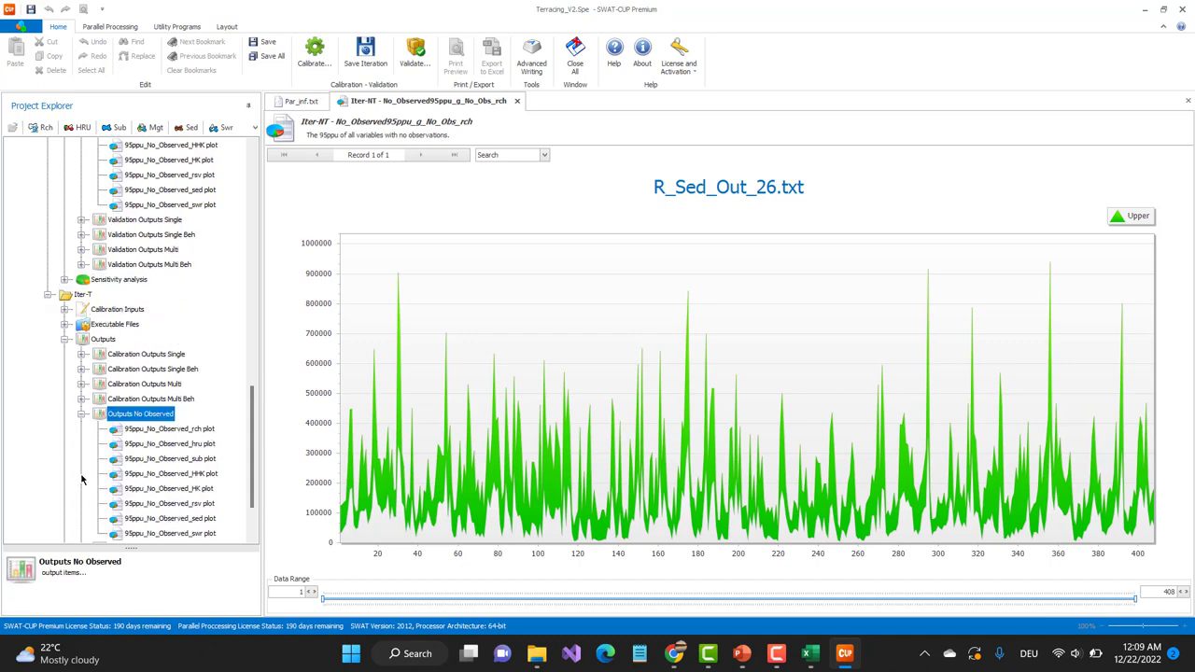
{"action": "double_click", "coordinate": [186, 429]}
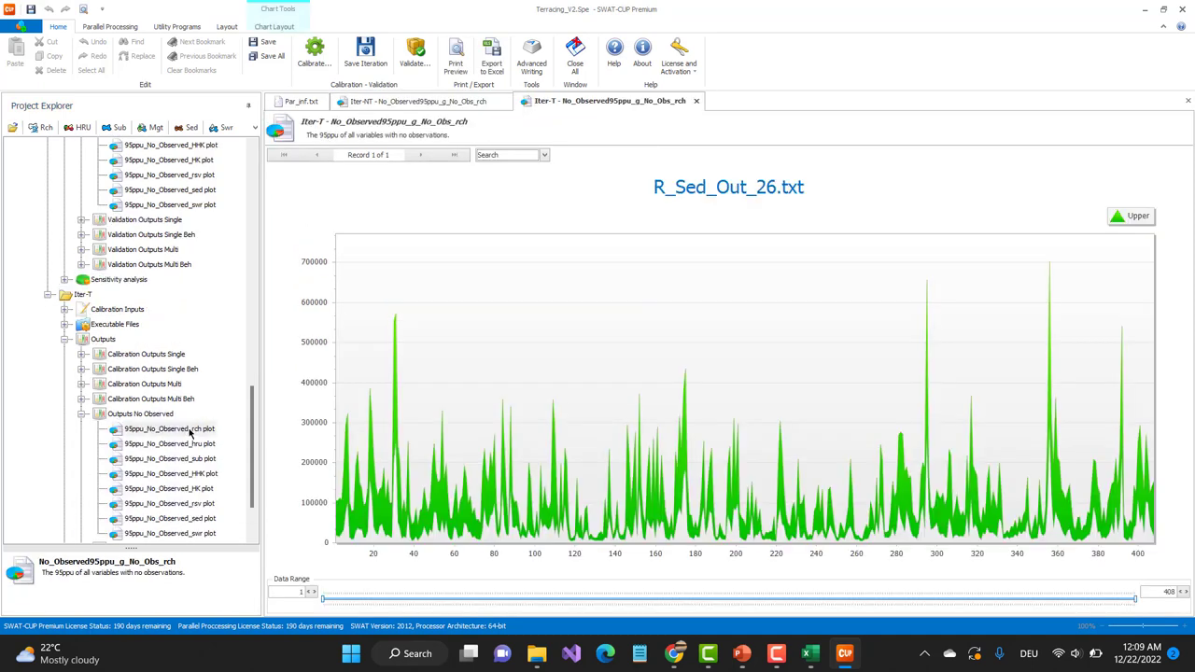
Step: Compare the Iter-NT and Iter-T reach sediment plots by alternating between them
{"action": "left_click", "coordinate": [487, 101]}
{"action": "left_click", "coordinate": [574, 102]}
{"action": "left_click", "coordinate": [496, 105]}
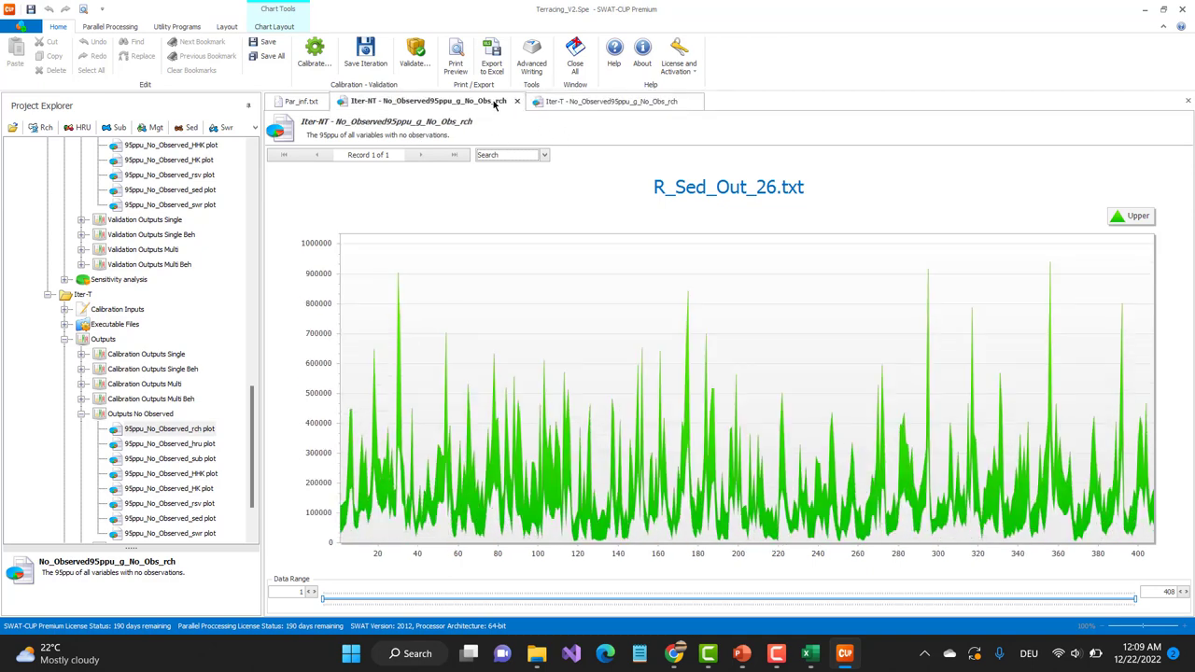
{"action": "left_click", "coordinate": [552, 103]}
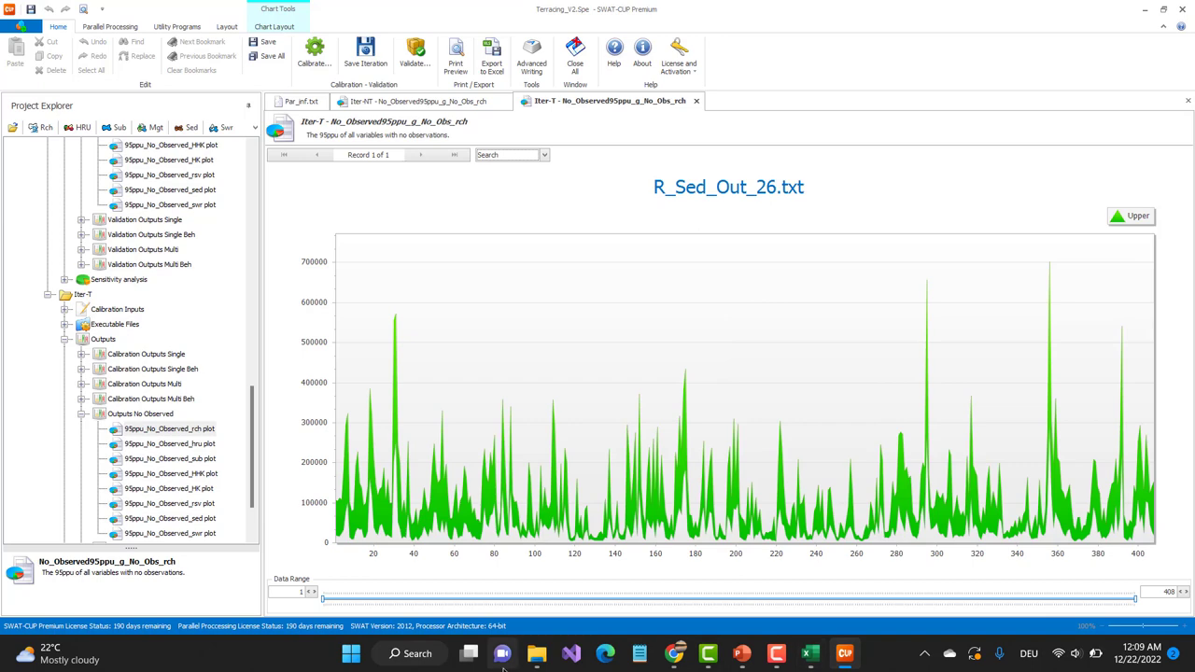
Step: In File Explorer, check the No_Observed folder in SPE.OUT, and go to the Terracing_V2 project's Iterations folder
{"action": "mouse_move", "coordinate": [536, 658]}
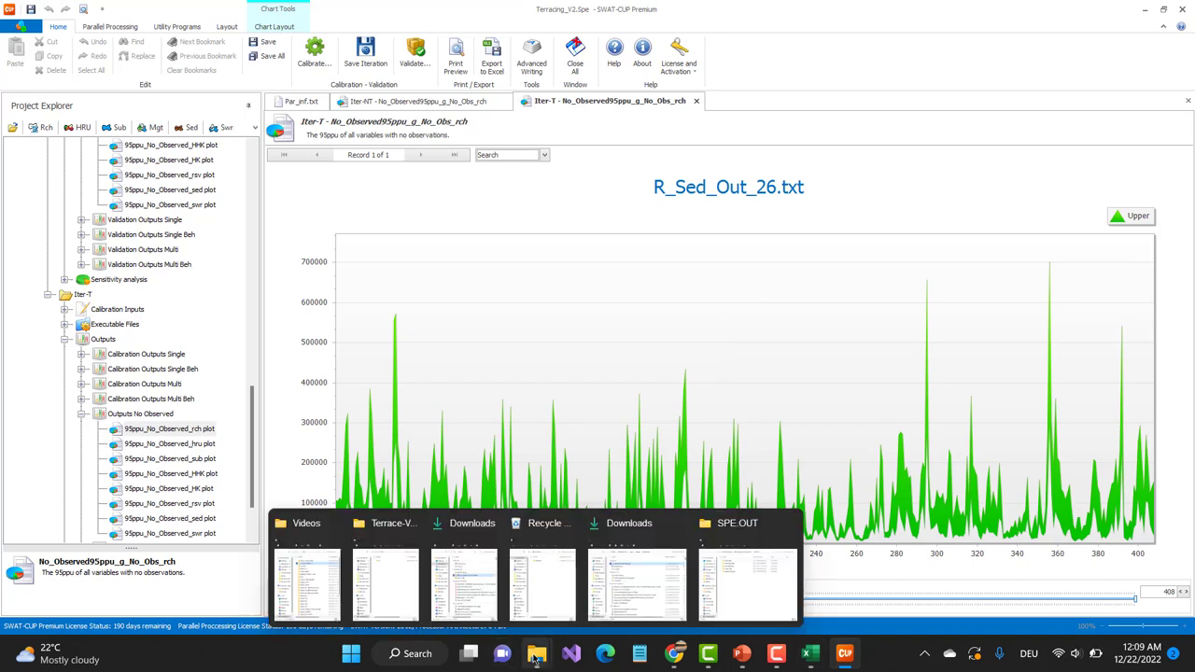
{"action": "left_click", "coordinate": [747, 565]}
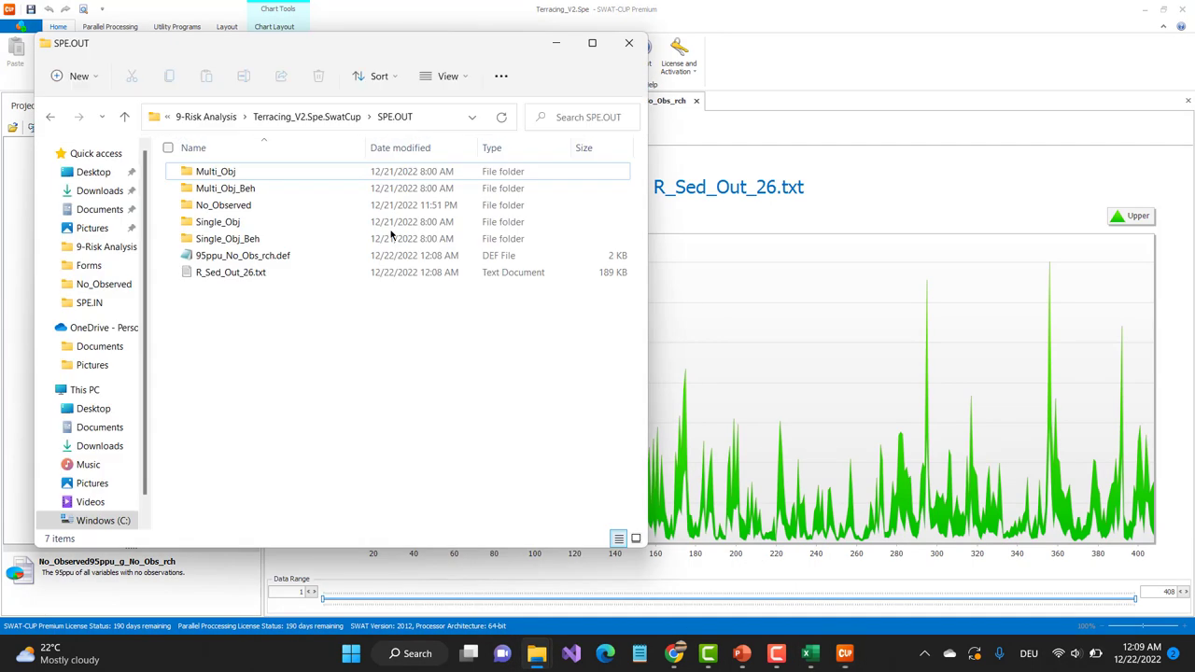
{"action": "left_click", "coordinate": [234, 209]}
{"action": "double_click", "coordinate": [234, 207]}
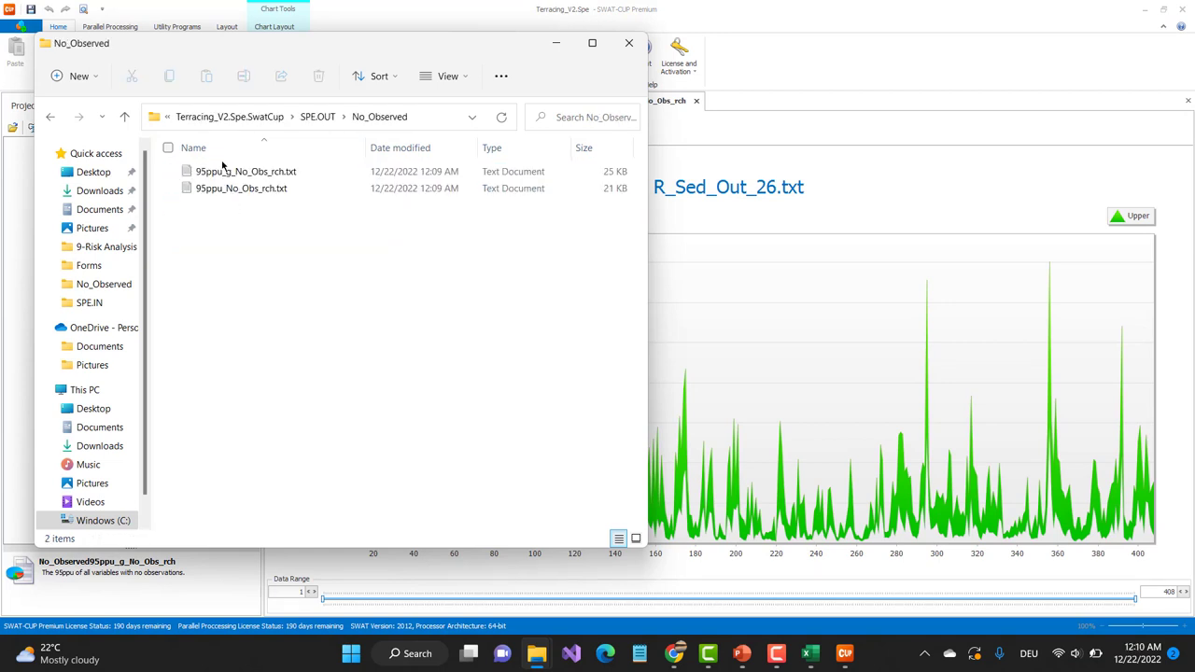
{"action": "left_click", "coordinate": [127, 118]}
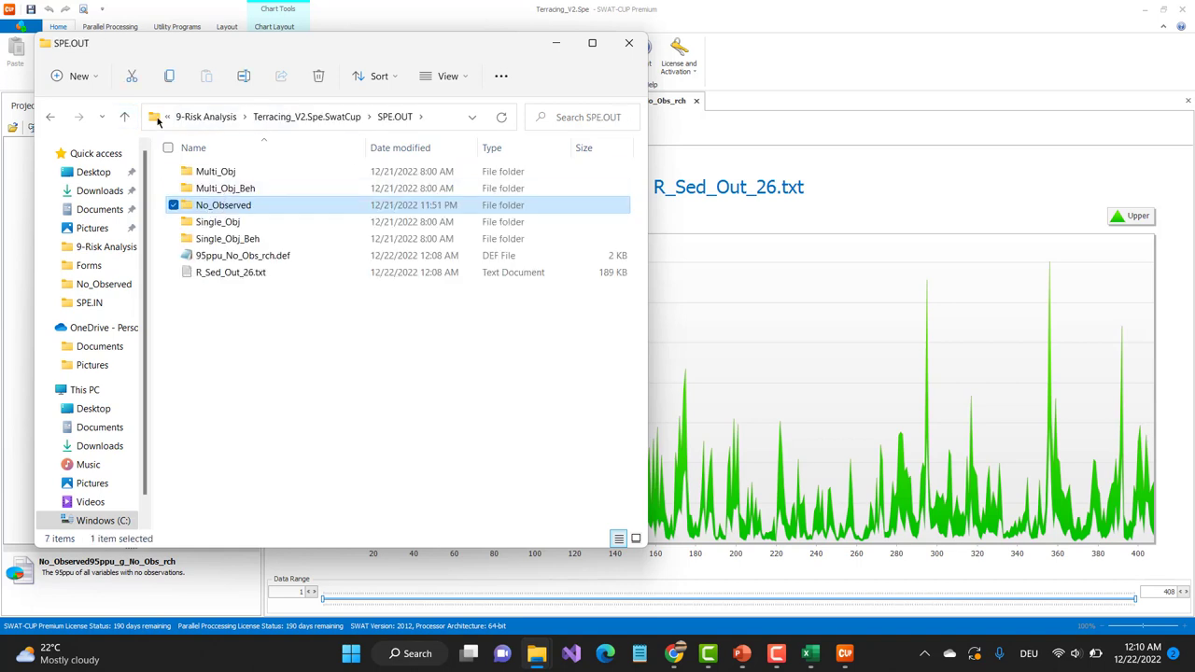
{"action": "left_click", "coordinate": [122, 118]}
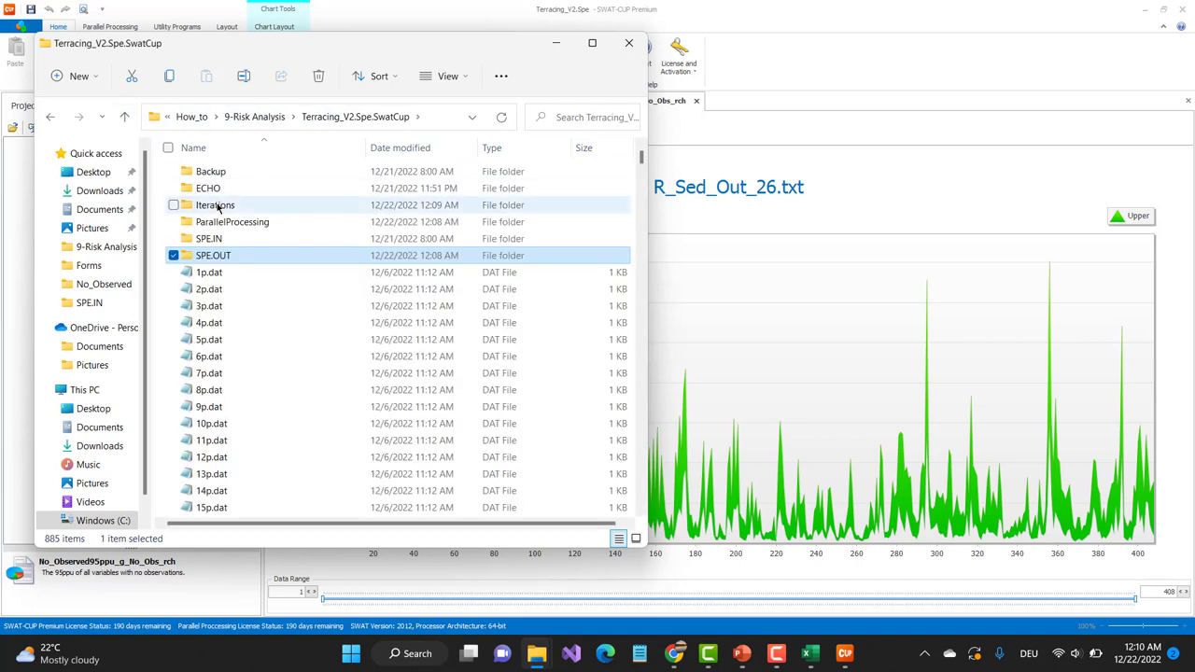
{"action": "double_click", "coordinate": [219, 205]}
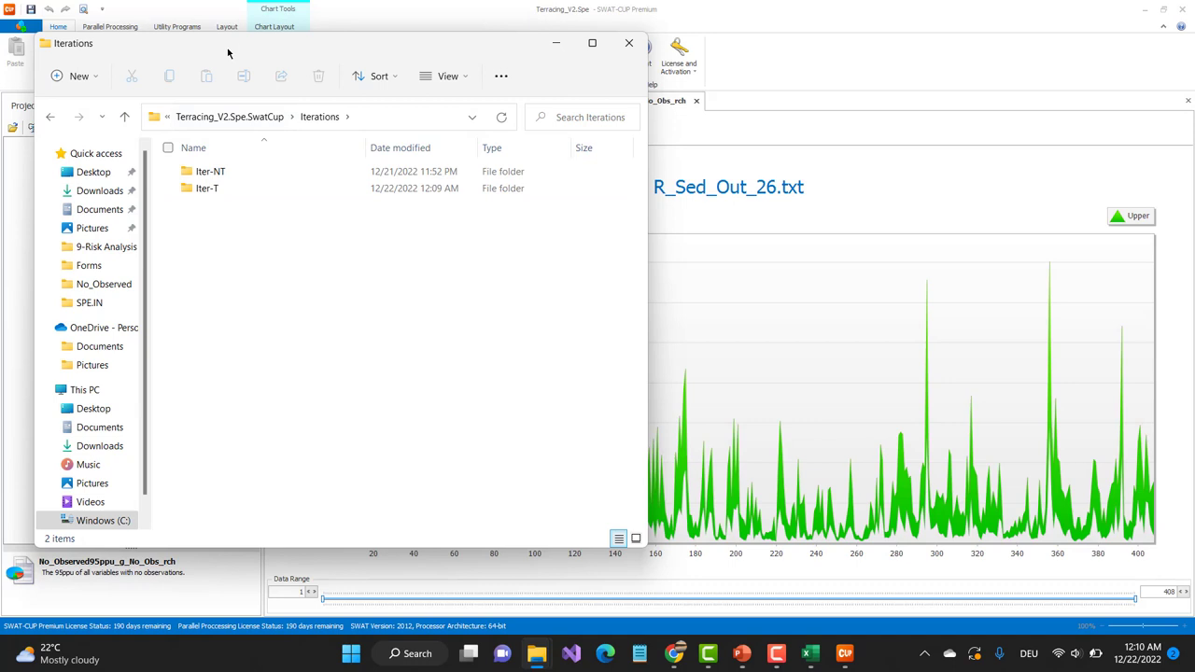
Step: Open 95ppu_No_Obs_rch.txt from Iter-NT's Spe.Out\No_Observed folder and narrow its Notepad window to the three data columns
{"action": "left_click_drag", "start_coordinate": [227, 53], "coordinate": [206, 58]}
{"action": "double_click", "coordinate": [190, 181]}
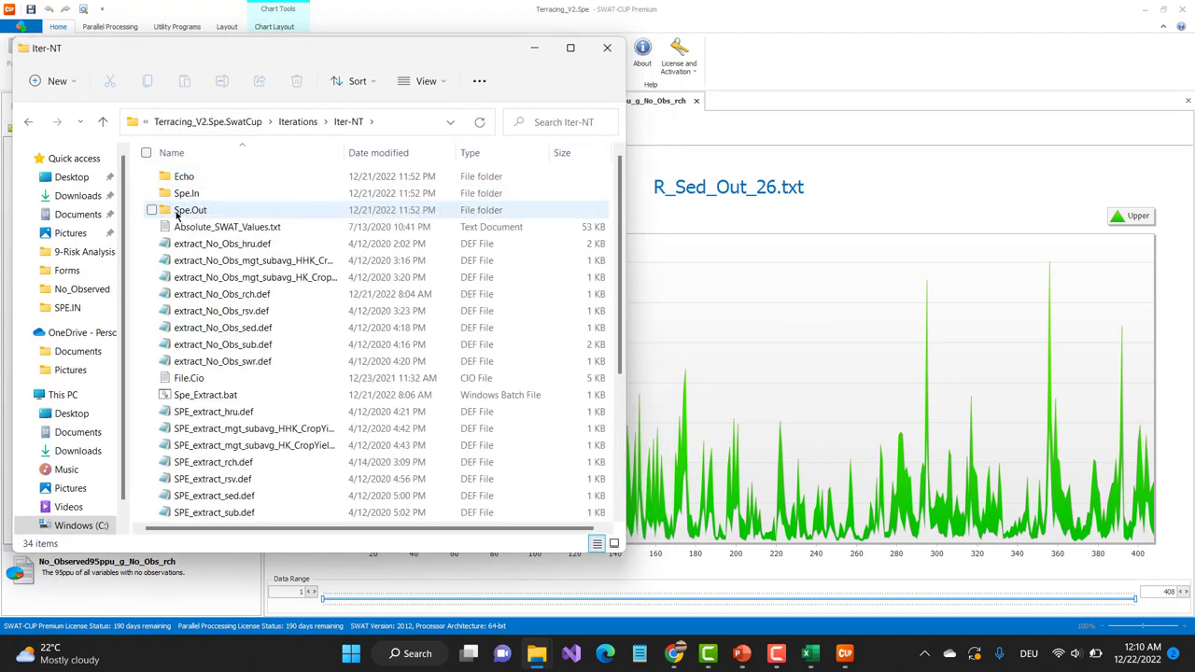
{"action": "double_click", "coordinate": [188, 211]}
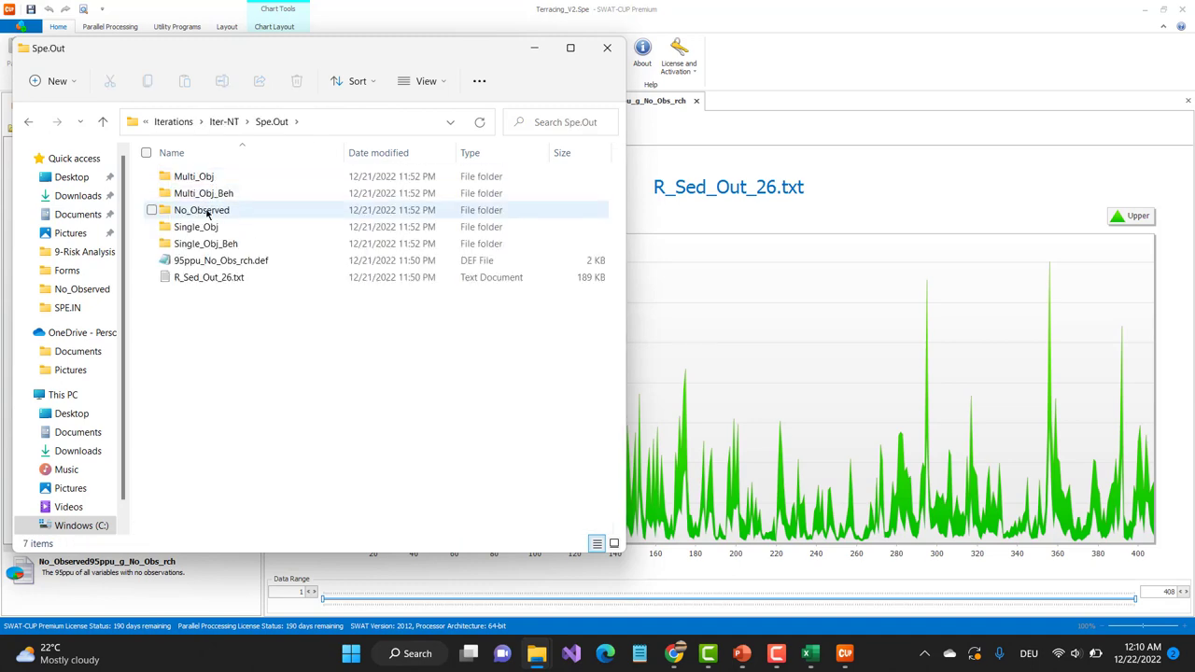
{"action": "double_click", "coordinate": [202, 211]}
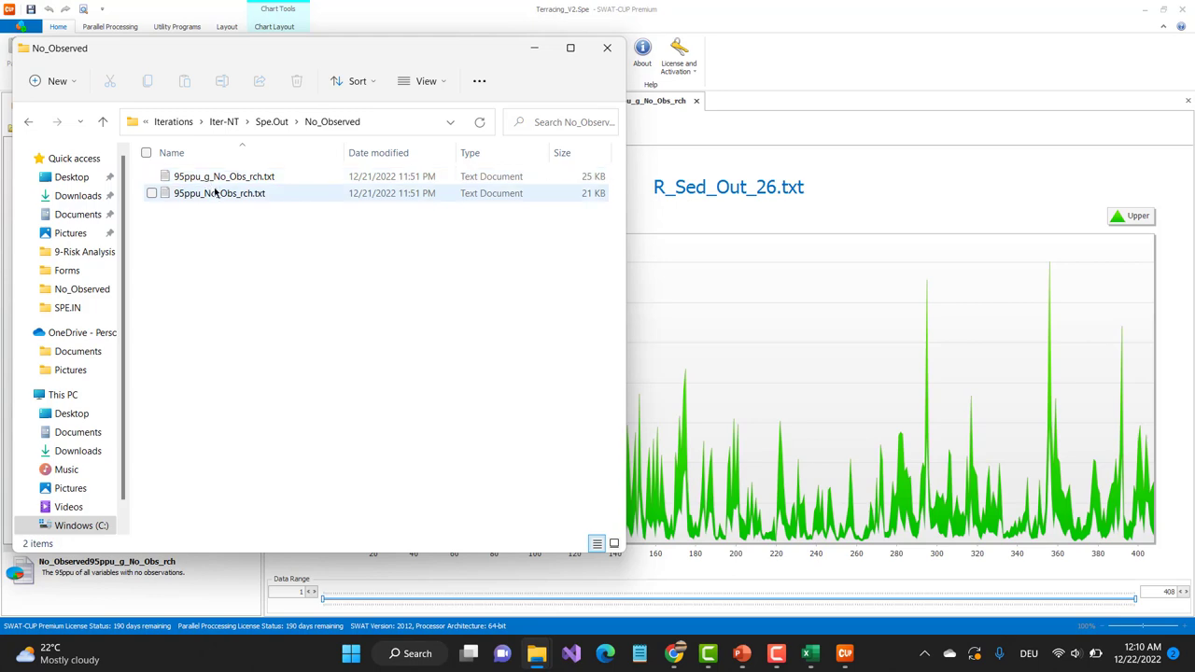
{"action": "left_click", "coordinate": [200, 194]}
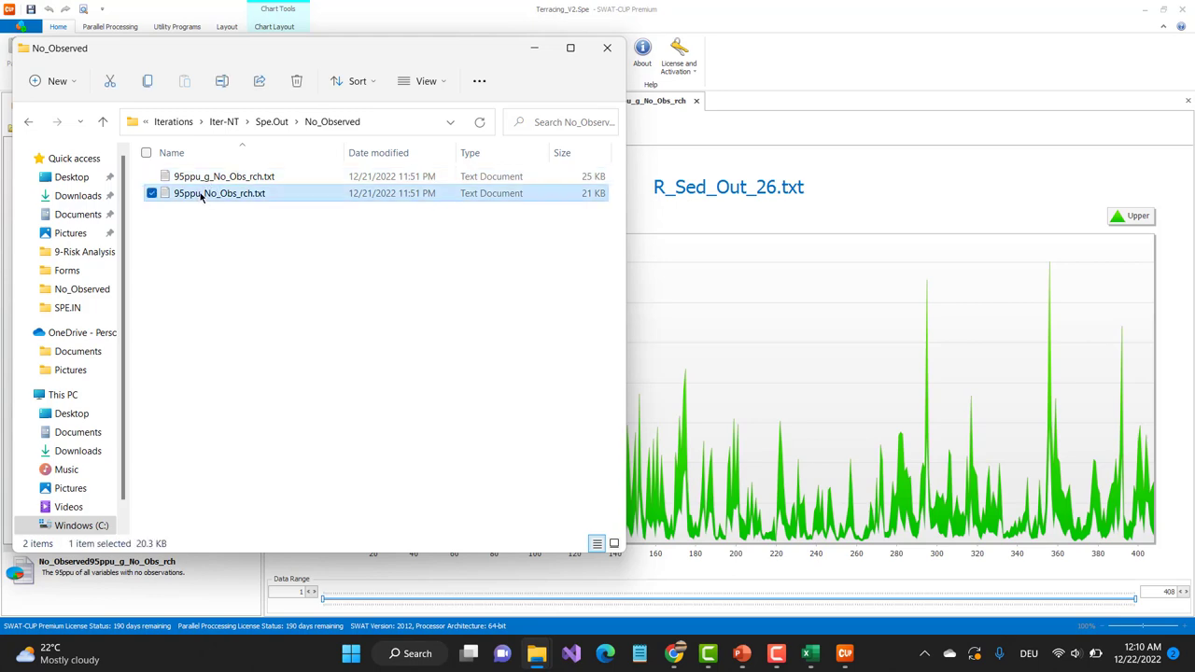
{"action": "double_click", "coordinate": [200, 194]}
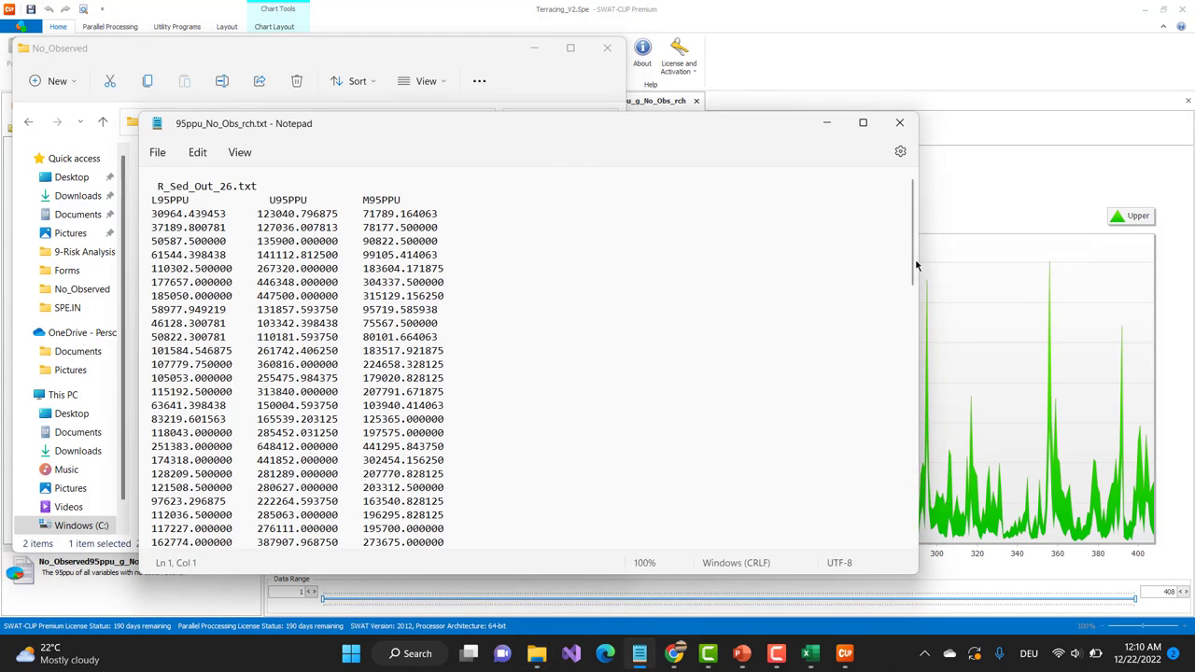
{"action": "left_click_drag", "start_coordinate": [920, 256], "coordinate": [489, 257]}
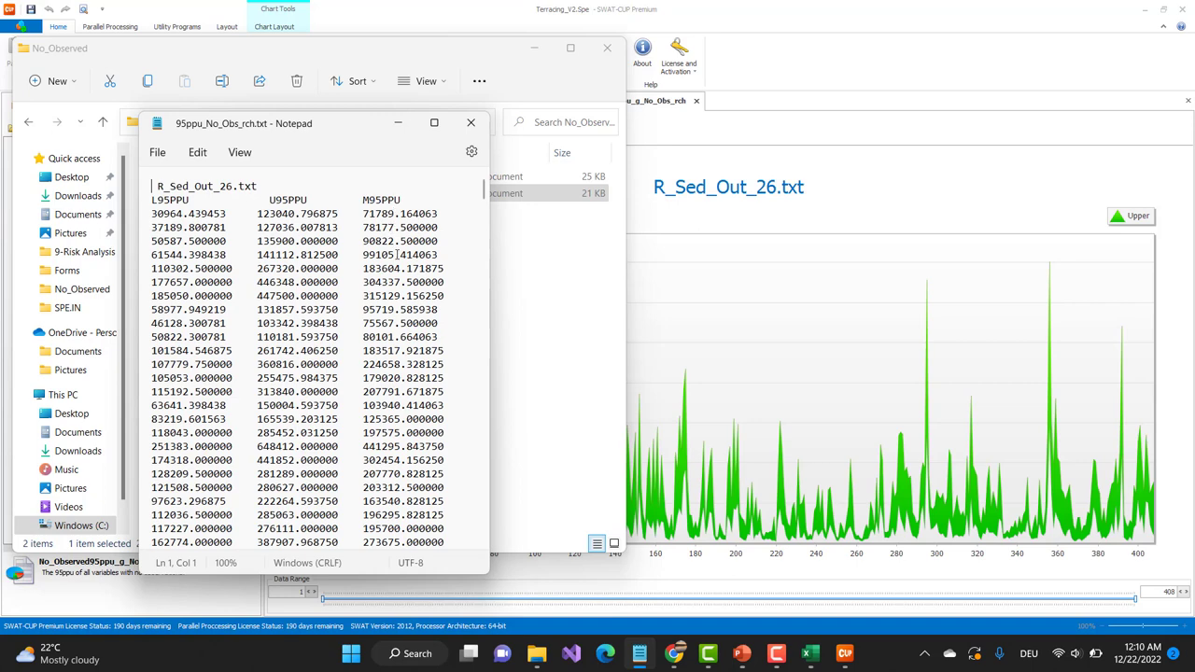
Step: In the second Terracing_V2.Spe.SwatCup folder window, browse to Iter-T's Spe.Out\No_Observed folder inside Iterations
{"action": "mouse_move", "coordinate": [537, 659]}
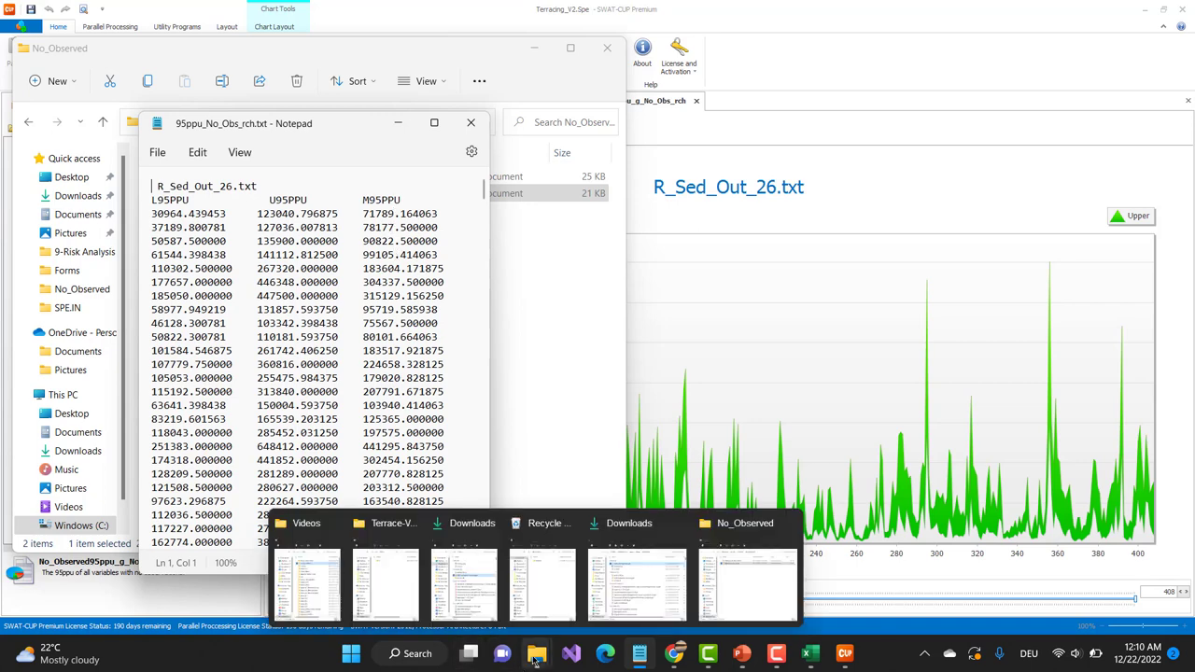
{"action": "left_click", "coordinate": [387, 579]}
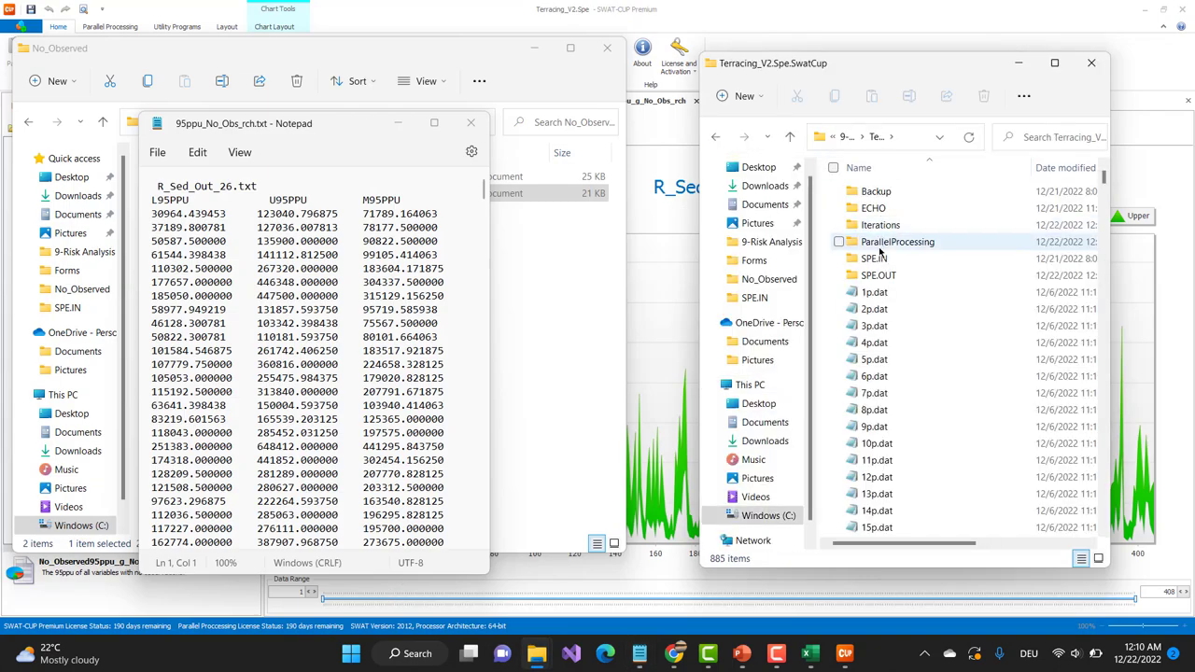
{"action": "double_click", "coordinate": [879, 226]}
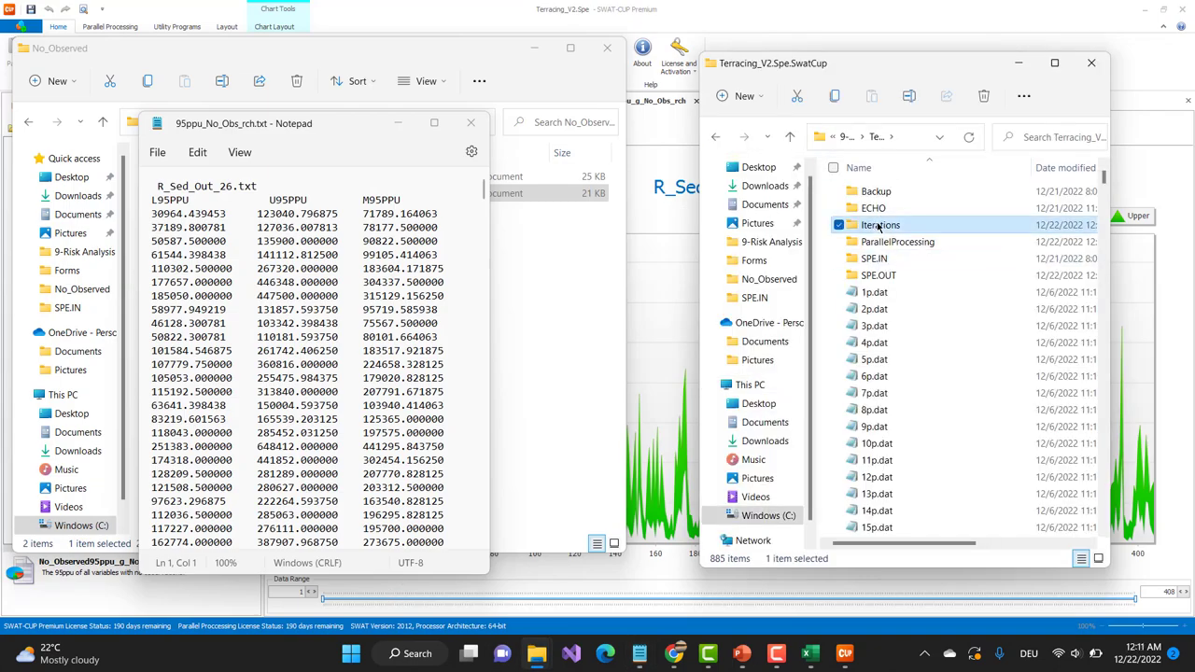
{"action": "double_click", "coordinate": [875, 208]}
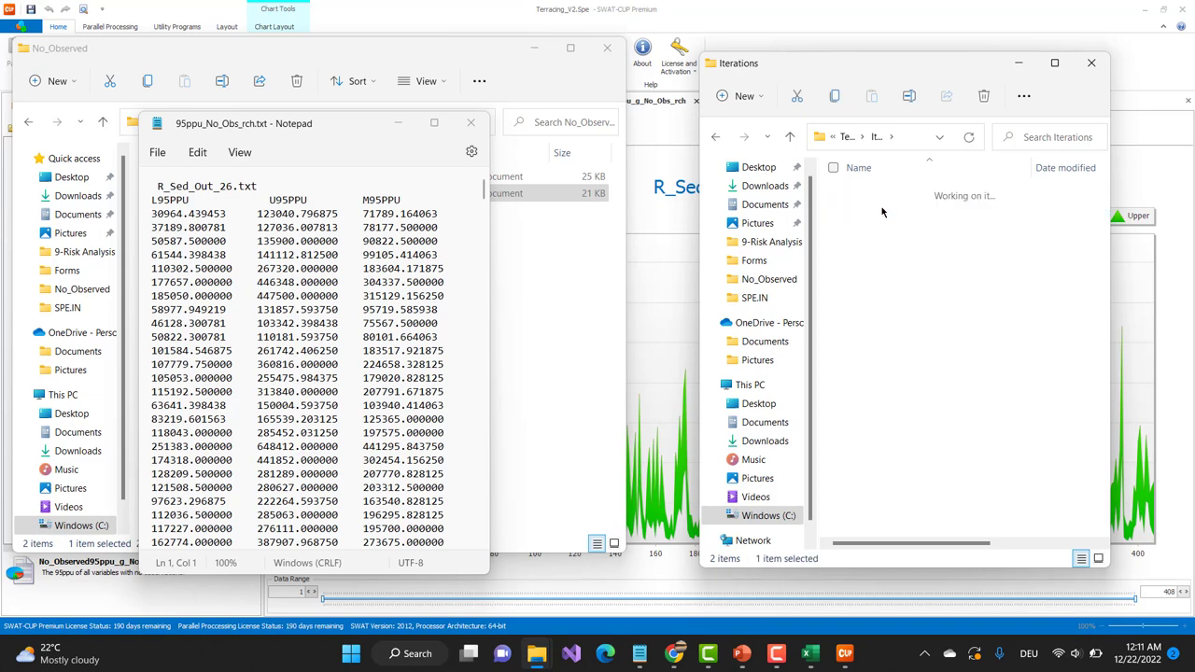
{"action": "double_click", "coordinate": [880, 225]}
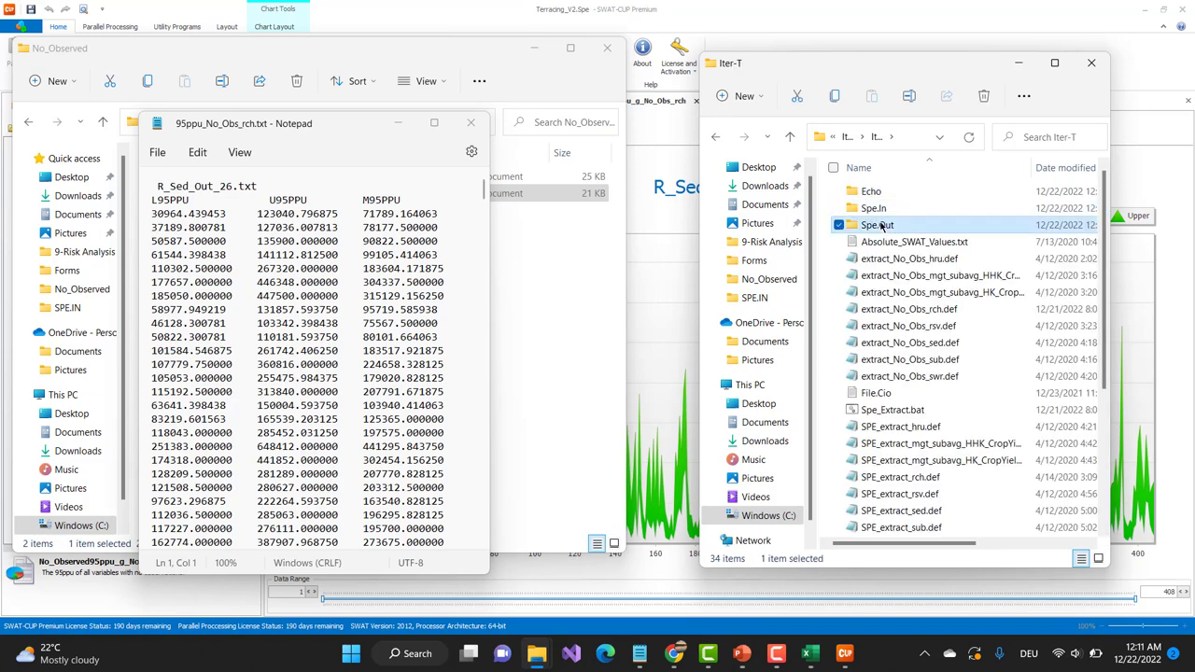
{"action": "double_click", "coordinate": [880, 225]}
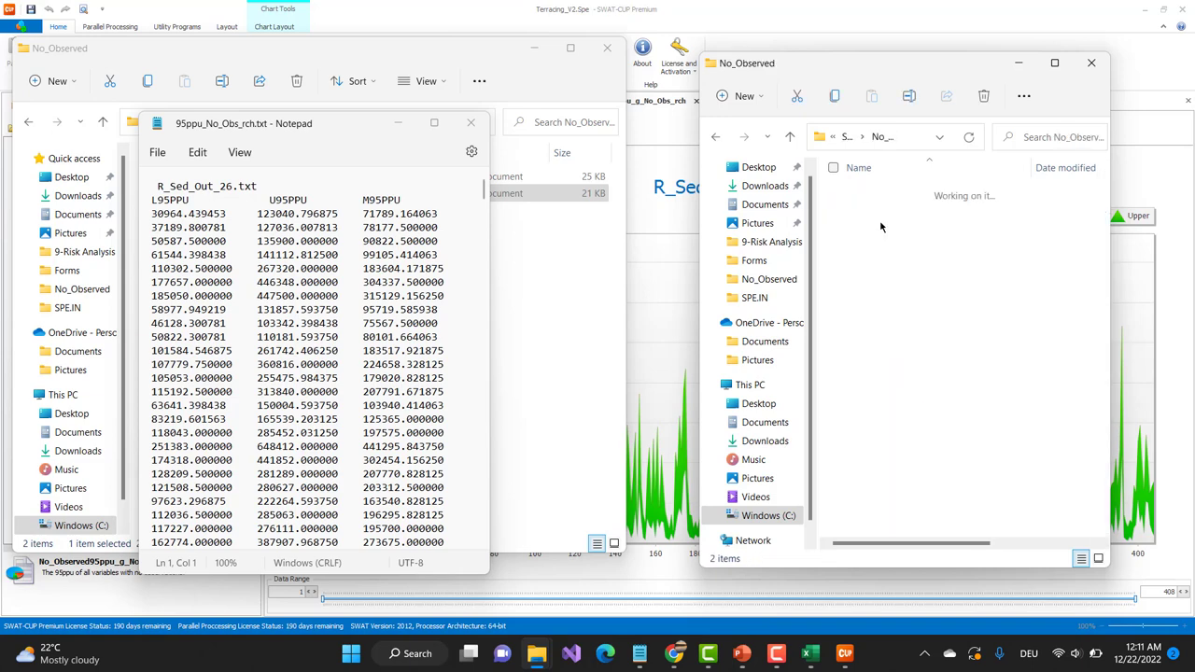
Step: Open Iter-T's 95ppu_No_Obs_rch.txt beside the Iter-NT file to compare their 95PPU values, and close both files
{"action": "left_click_drag", "start_coordinate": [889, 77], "coordinate": [693, 109]}
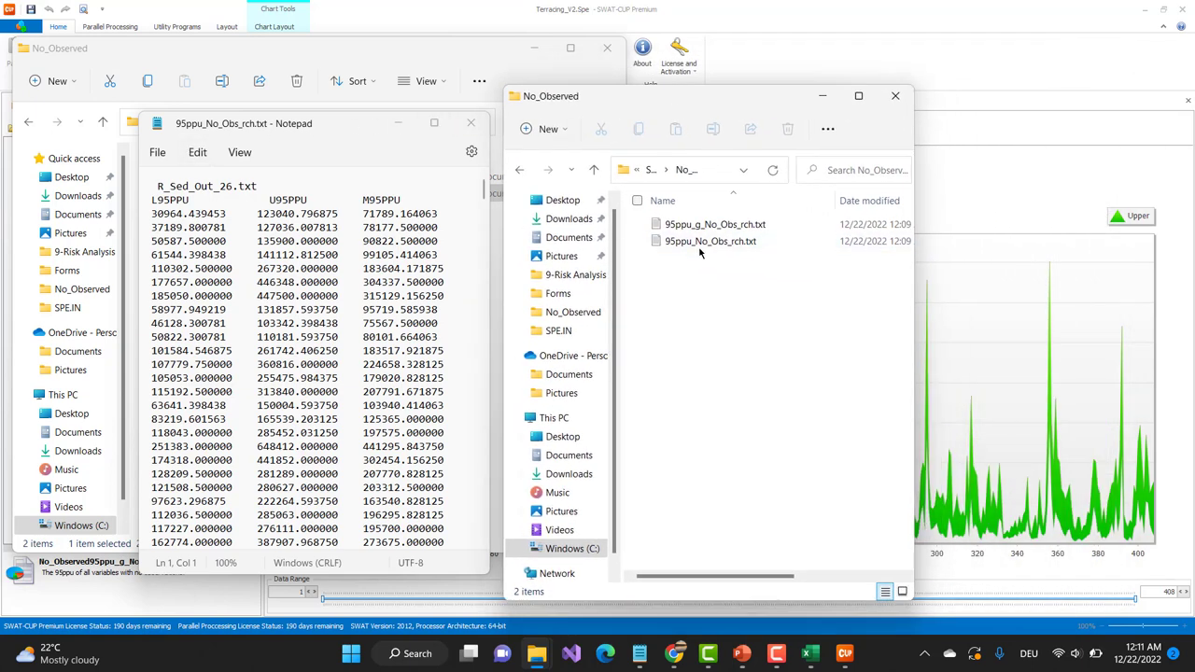
{"action": "double_click", "coordinate": [732, 242]}
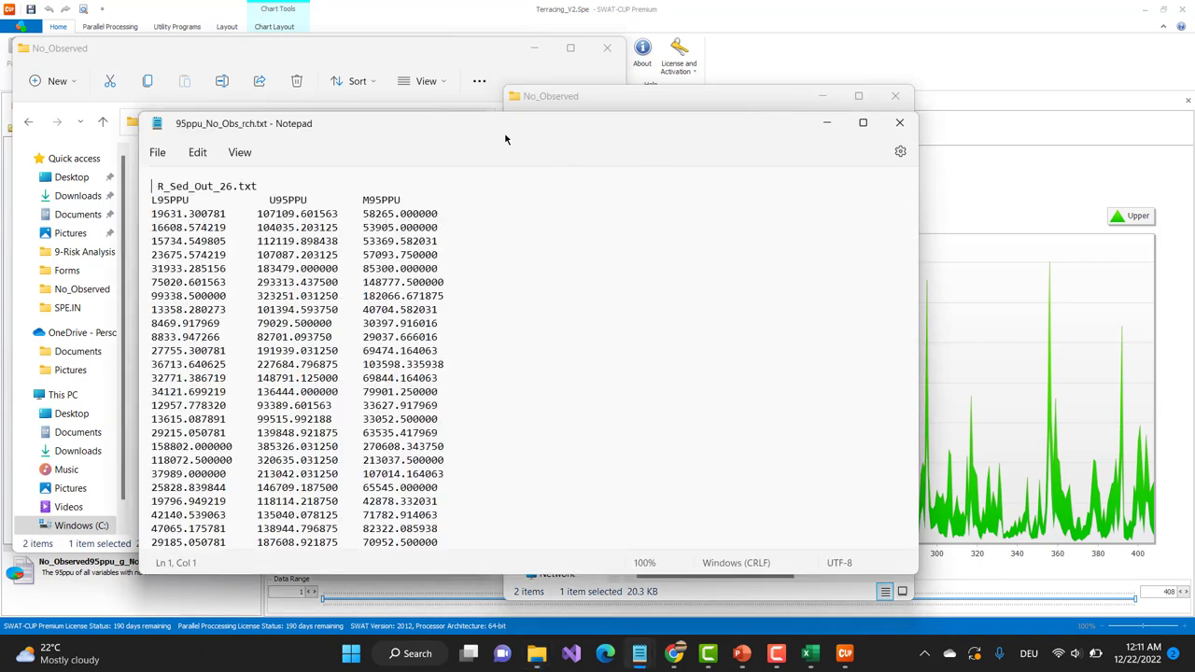
{"action": "left_click_drag", "start_coordinate": [505, 139], "coordinate": [845, 129]}
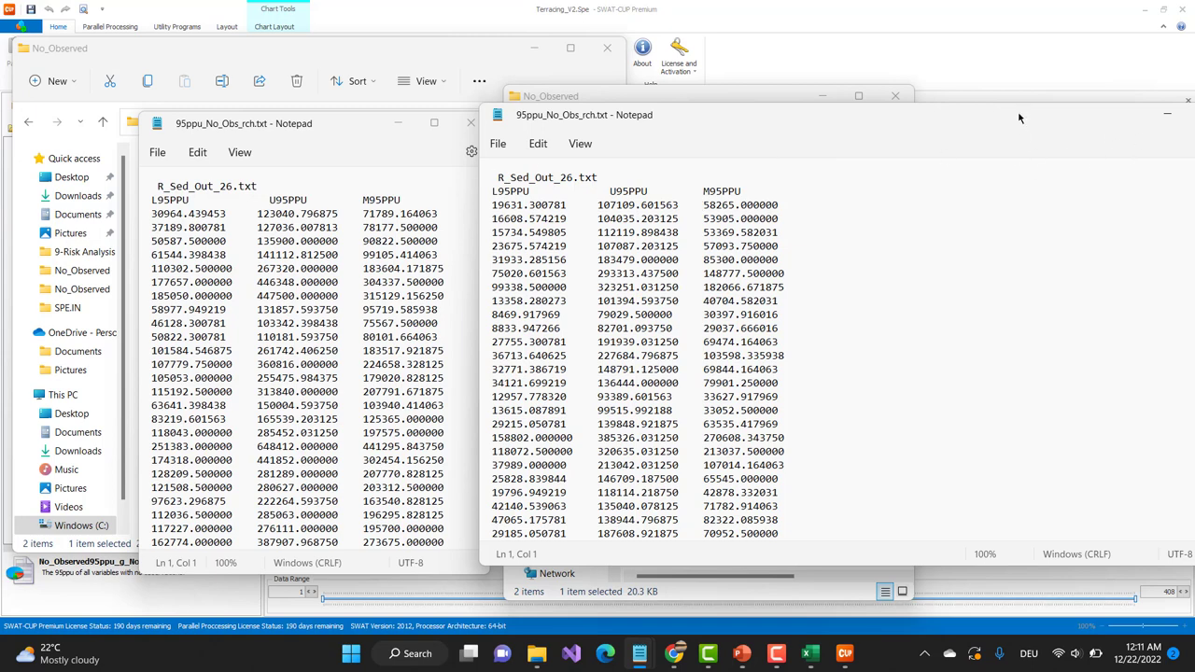
{"action": "left_click_drag", "start_coordinate": [1020, 117], "coordinate": [968, 150]}
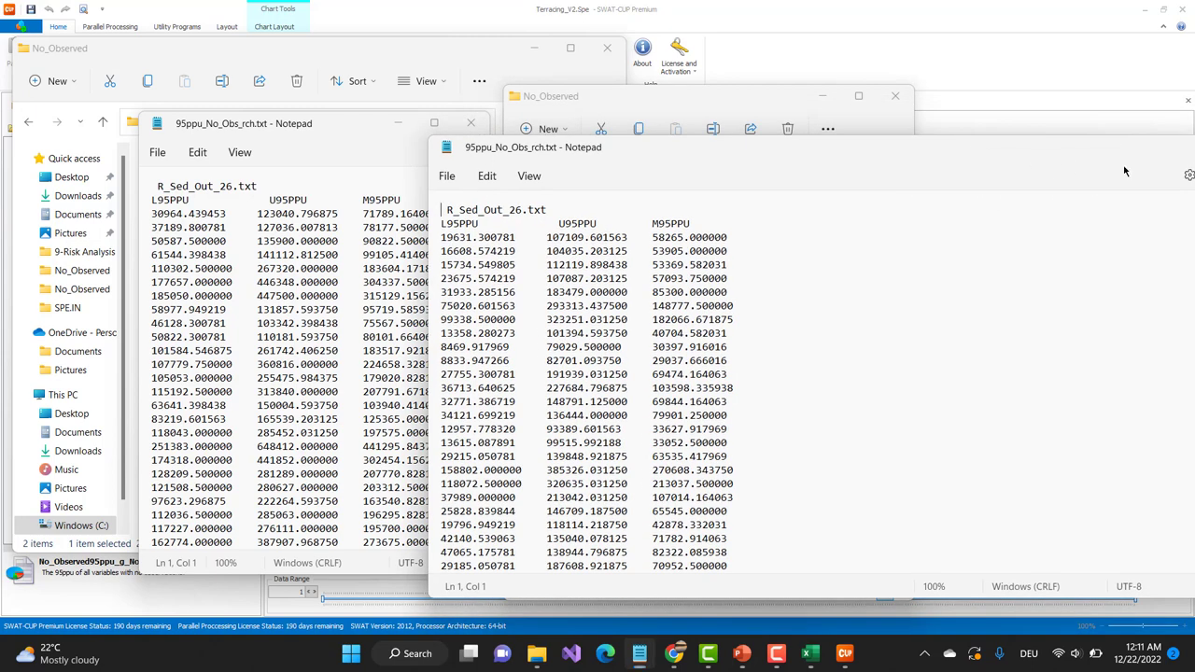
{"action": "key", "text": "alt+F4"}
{"action": "left_click", "coordinate": [470, 122]}
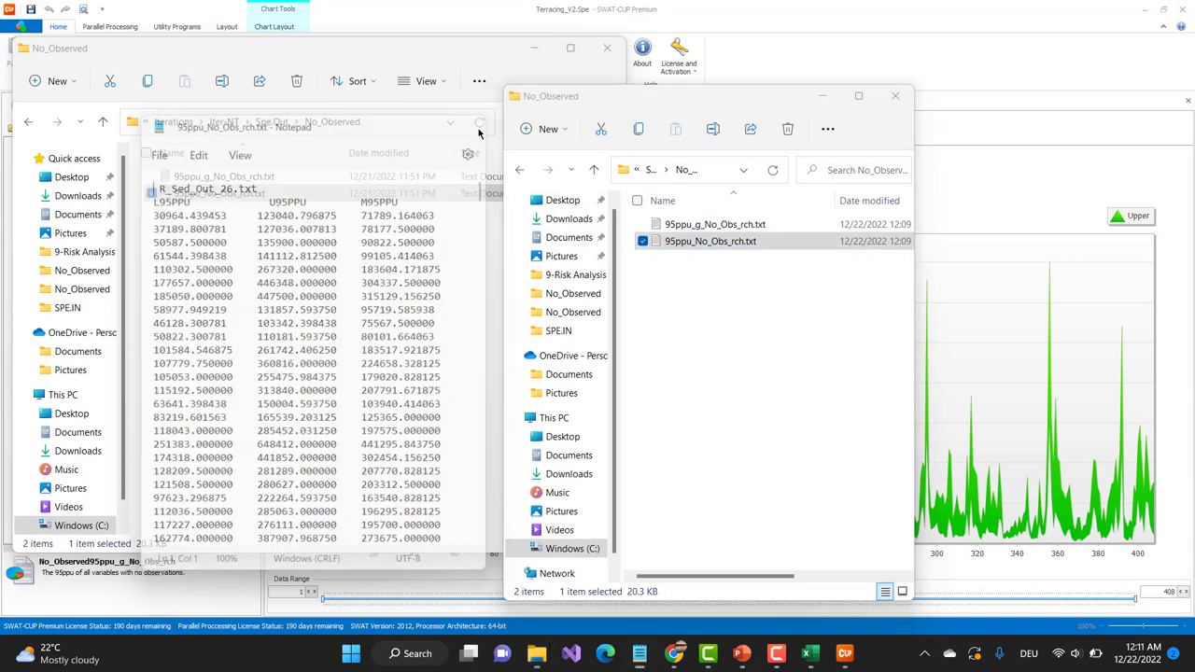
Step: Copy Risk.def and Risk.exe from the 9-Risk Analysis folder into Iter-NT's Spe.Out\No_Observed folder
{"action": "left_click", "coordinate": [605, 368]}
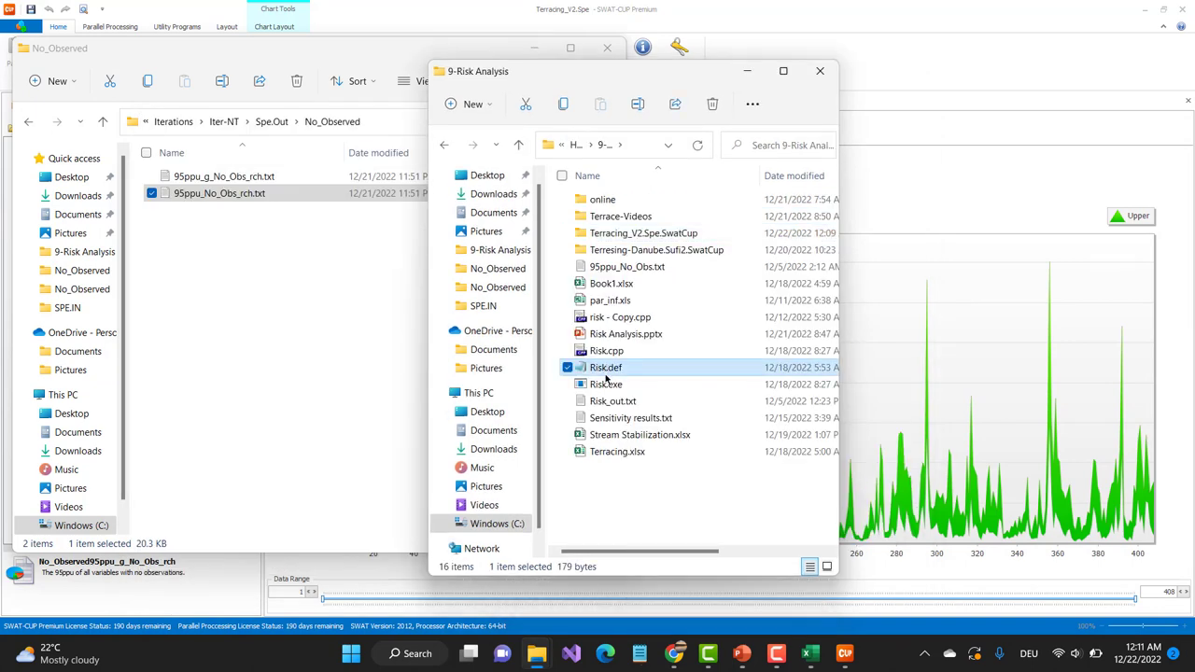
{"action": "left_click", "coordinate": [601, 387], "text": "ctrl"}
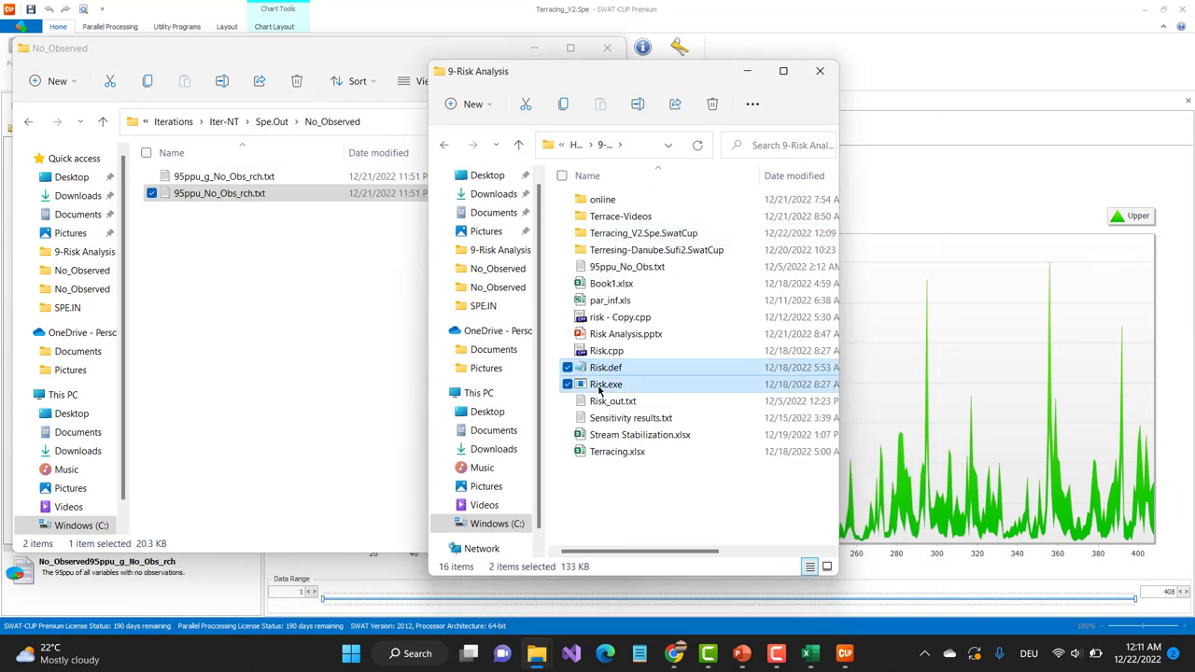
{"action": "right_click", "coordinate": [600, 390]}
{"action": "left_click", "coordinate": [650, 405]}
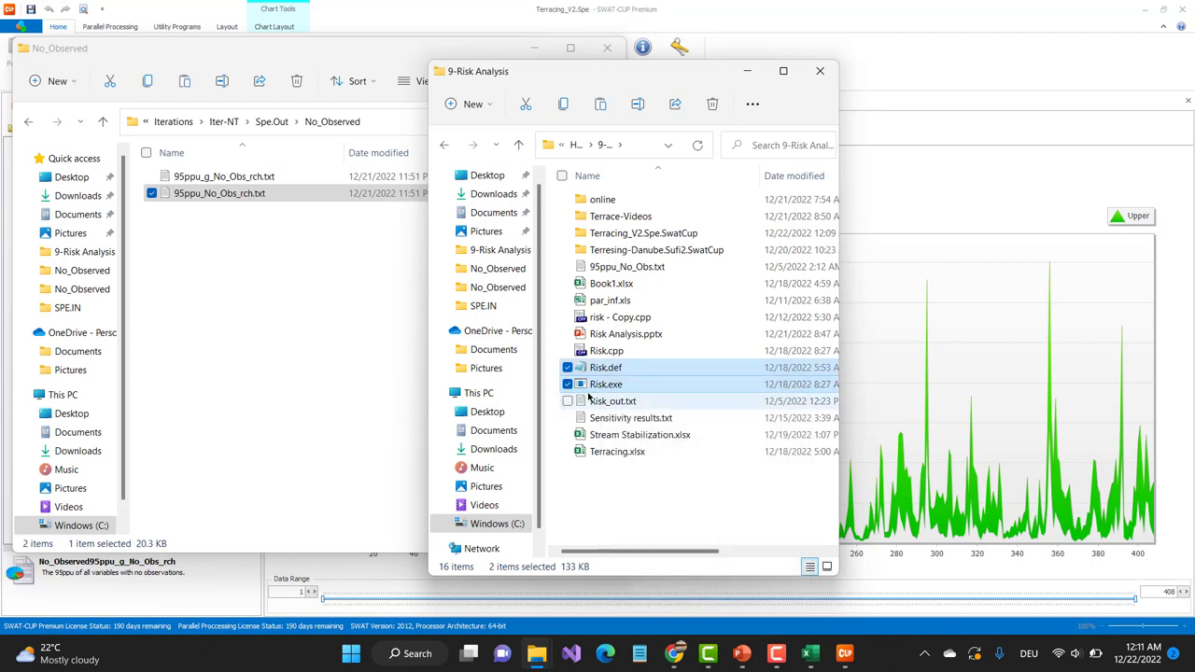
{"action": "left_click", "coordinate": [241, 294]}
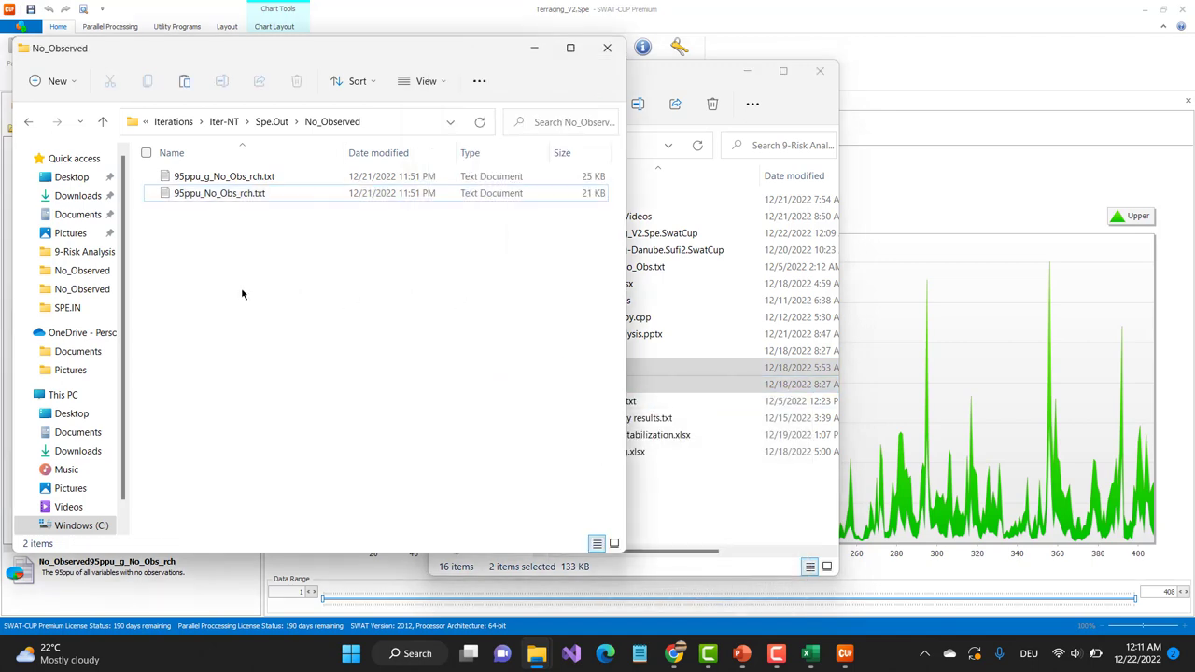
{"action": "right_click", "coordinate": [241, 294]}
{"action": "left_click", "coordinate": [261, 309]}
Step: Paste Risk.def and Risk.exe into Iter-T's Spe.Out\No_Observed folder and place its window beside the Iter-NT folder
{"action": "left_click", "coordinate": [695, 140]}
{"action": "left_click", "coordinate": [785, 230]}
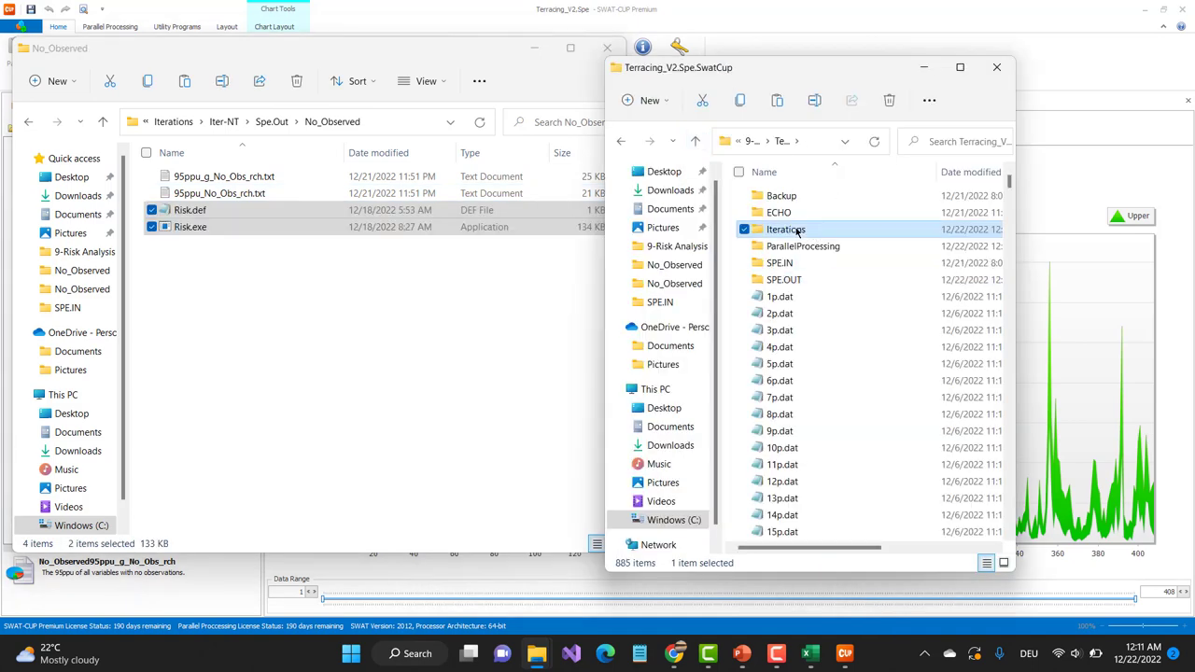
{"action": "double_click", "coordinate": [796, 230]}
{"action": "double_click", "coordinate": [782, 214]}
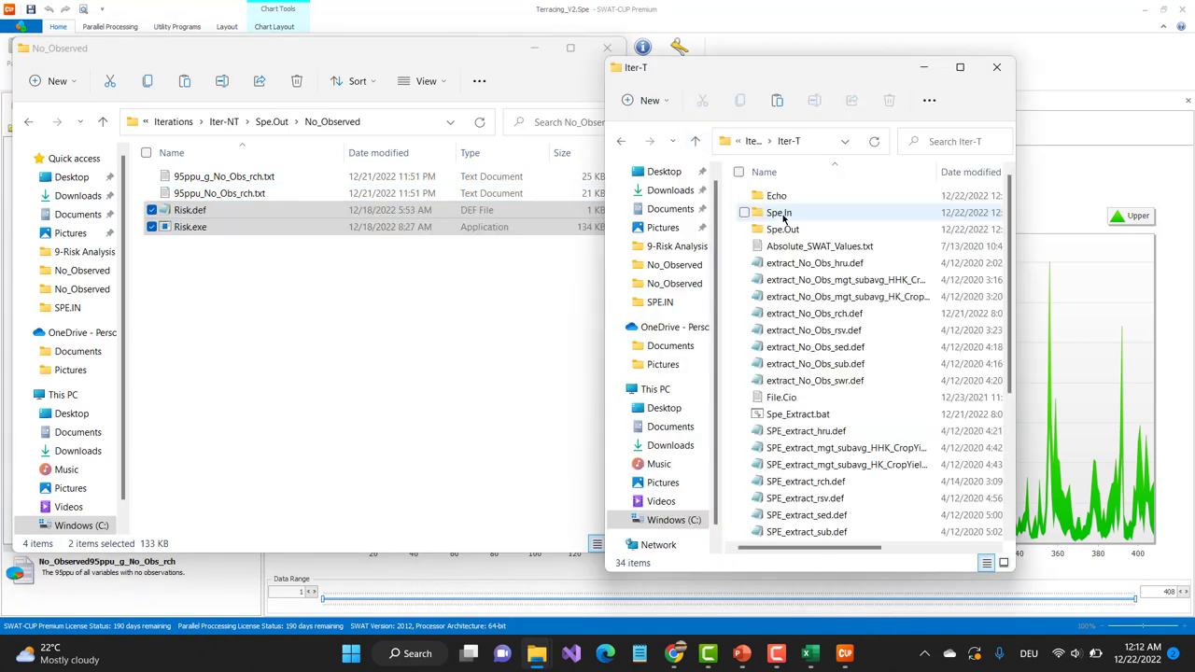
{"action": "double_click", "coordinate": [785, 229]}
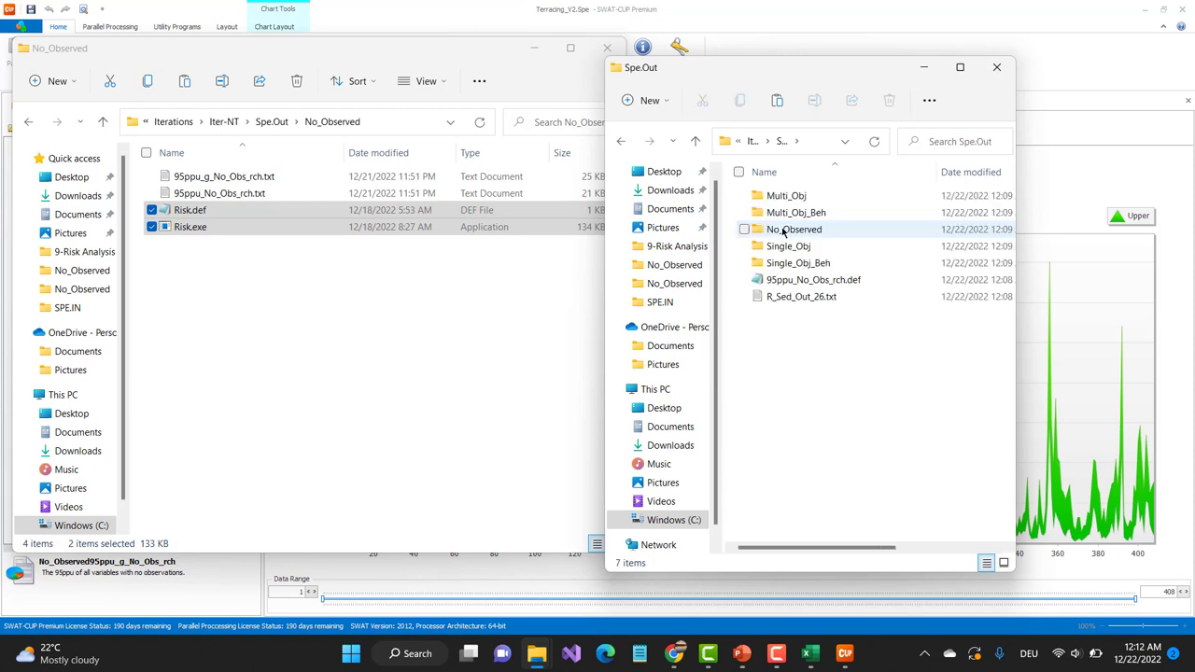
{"action": "double_click", "coordinate": [784, 230]}
{"action": "right_click", "coordinate": [790, 318]}
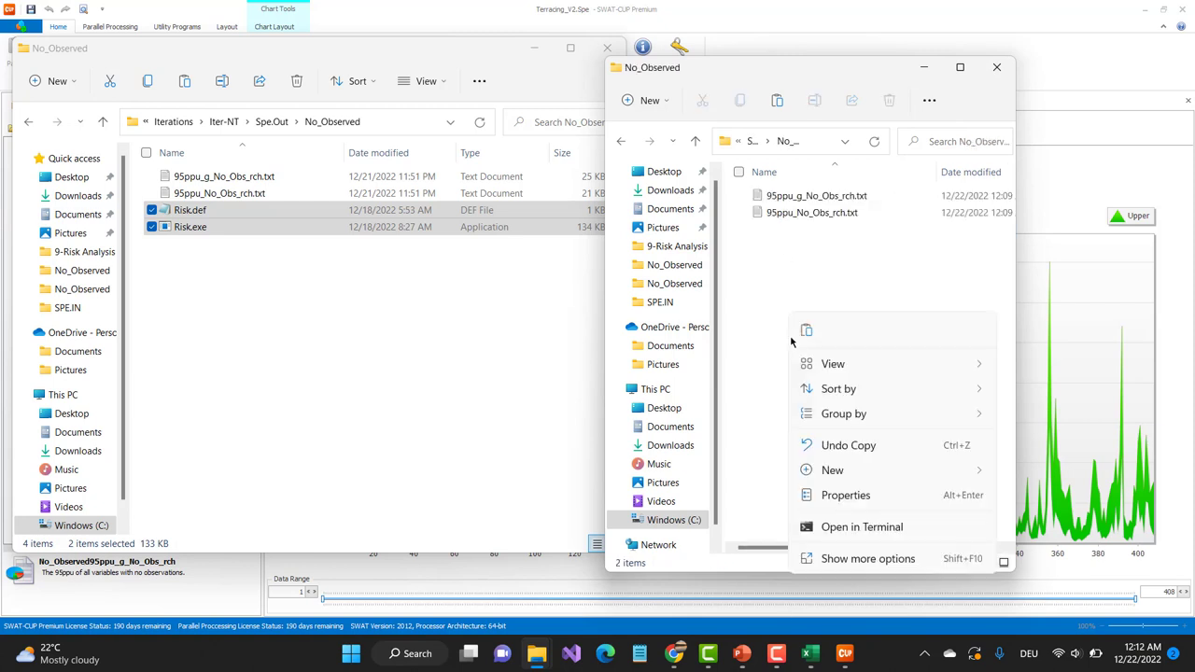
{"action": "left_click", "coordinate": [802, 334]}
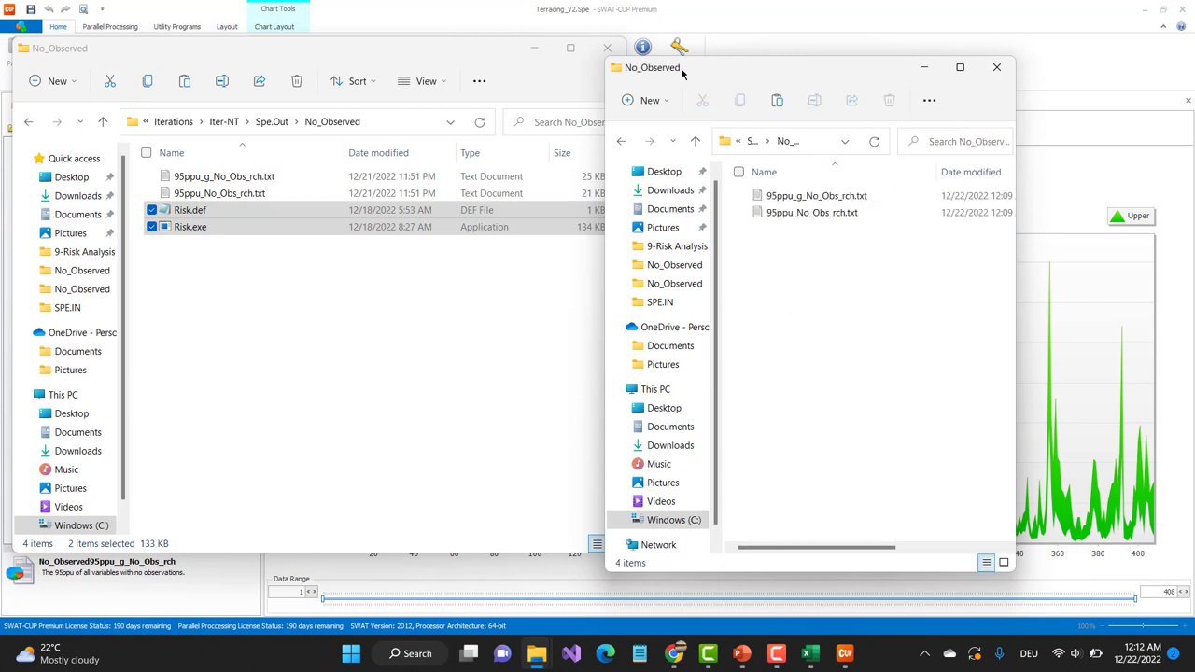
{"action": "mouse_move", "coordinate": [681, 72]}
{"action": "left_mouse_down"}
{"action": "mouse_move", "coordinate": [761, 65]}
{"action": "mouse_move", "coordinate": [696, 57]}
{"action": "left_mouse_up"}
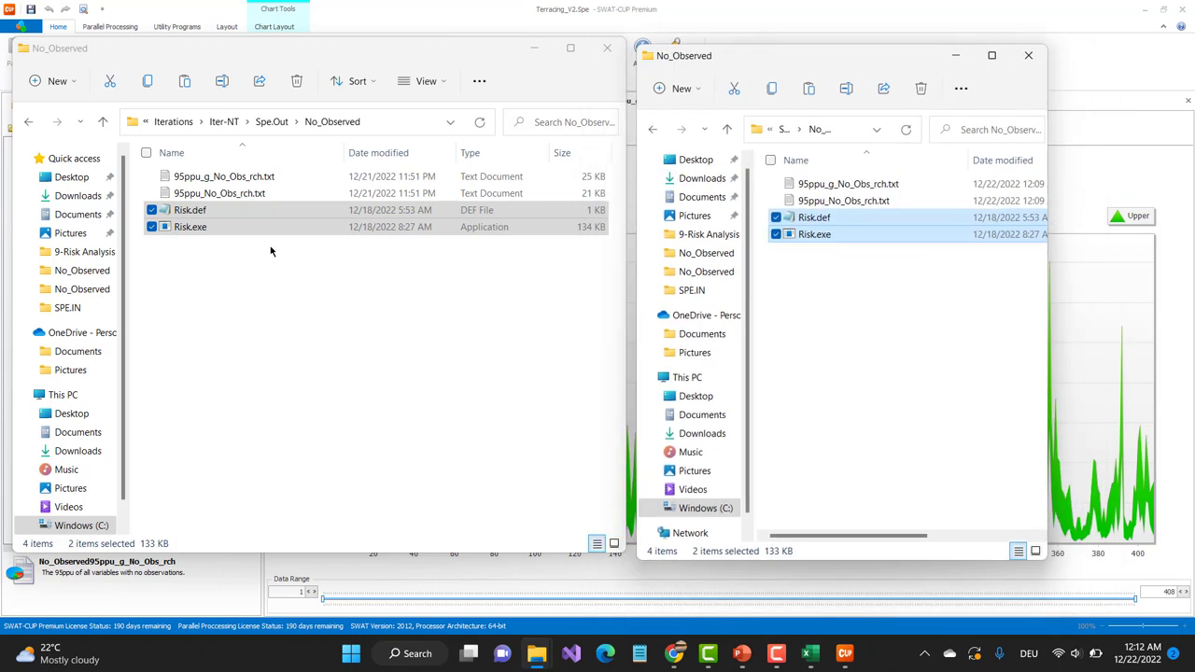
Step: Open Risk.def in Iter-NT's No_Observed folder and set the number of variables to 1
{"action": "left_click", "coordinate": [198, 212]}
{"action": "double_click", "coordinate": [200, 215]}
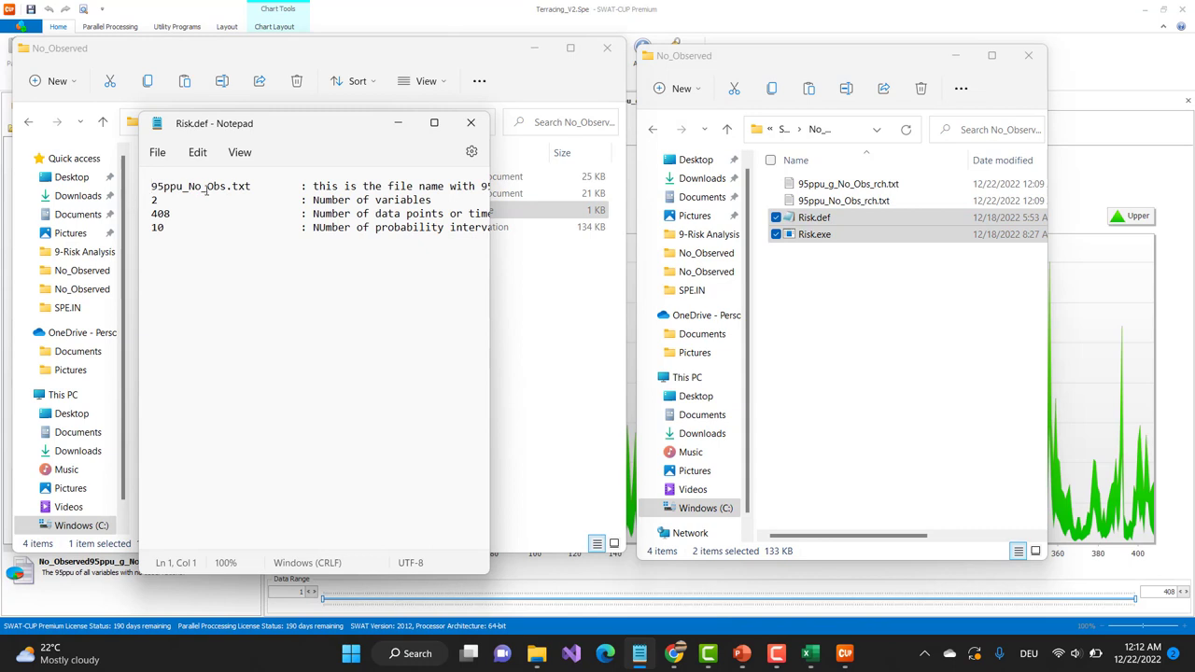
{"action": "double_click", "coordinate": [160, 200]}
{"action": "type", "text": "1"}
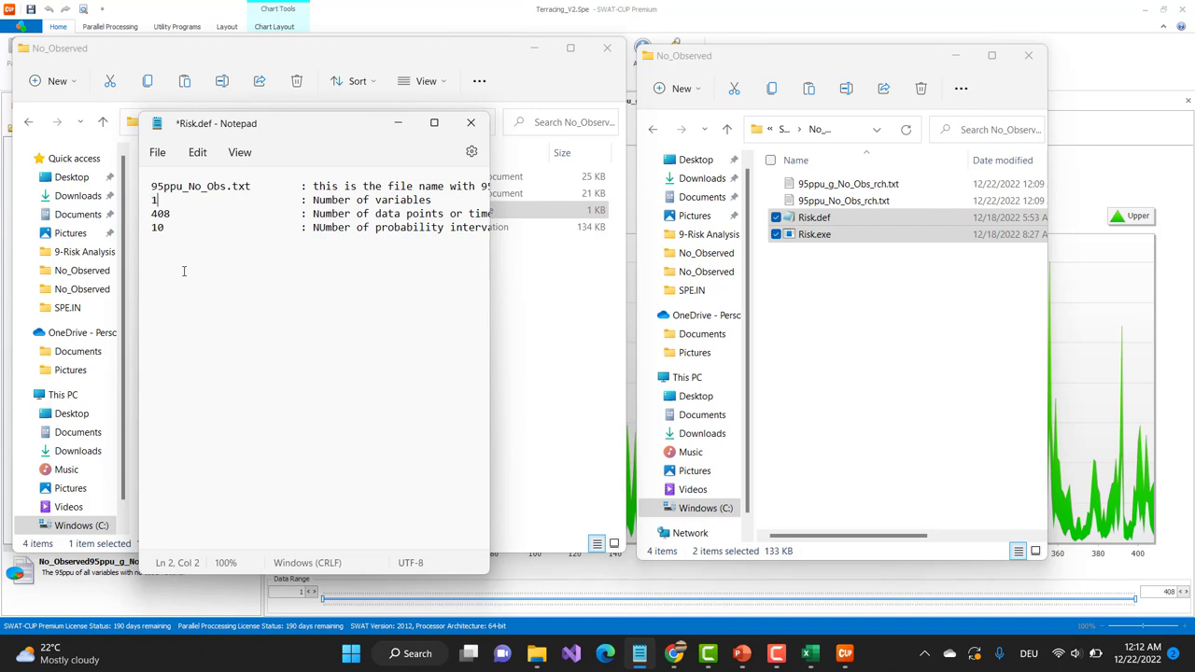
{"action": "left_click", "coordinate": [185, 264]}
Step: Set the number of variables to 1 in Iter-T's Risk.def, and save and close both Risk.def files
{"action": "double_click", "coordinate": [834, 218]}
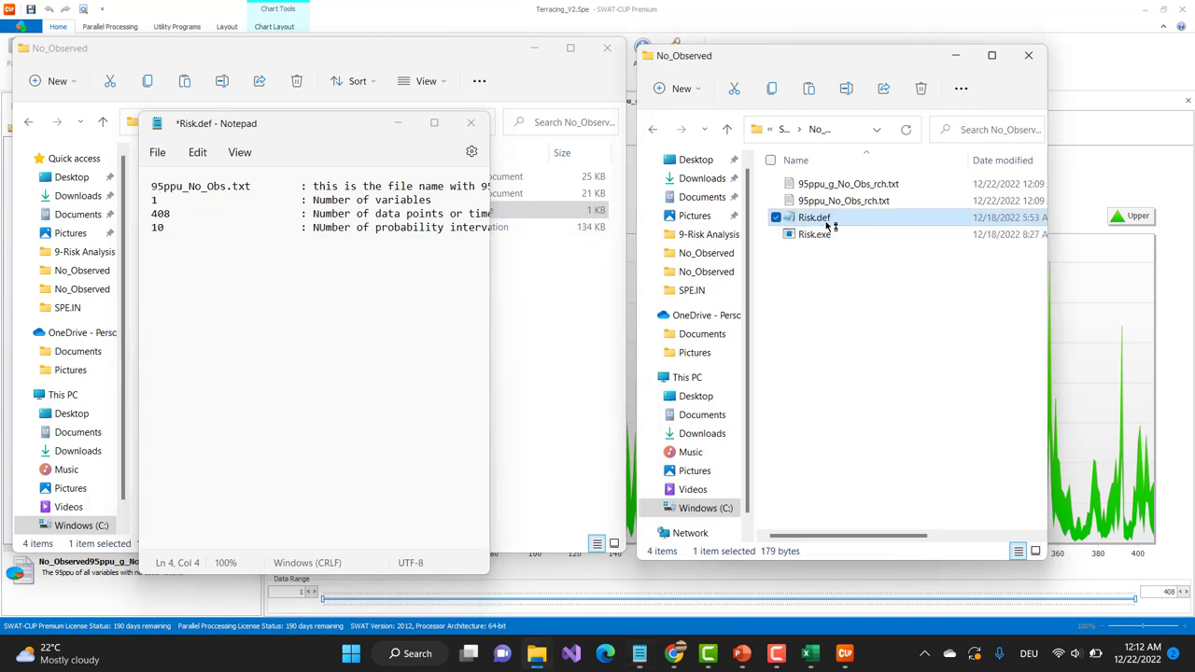
{"action": "double_click", "coordinate": [153, 200]}
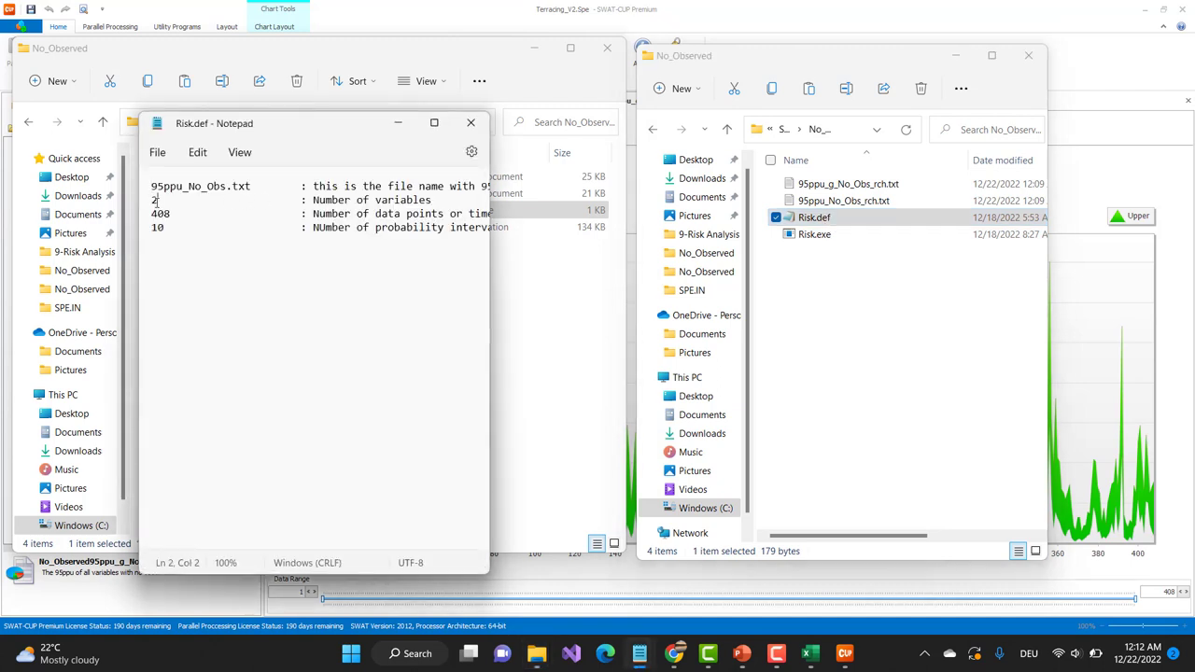
{"action": "type", "text": "1"}
{"action": "left_click", "coordinate": [265, 246]}
{"action": "left_click", "coordinate": [479, 128]}
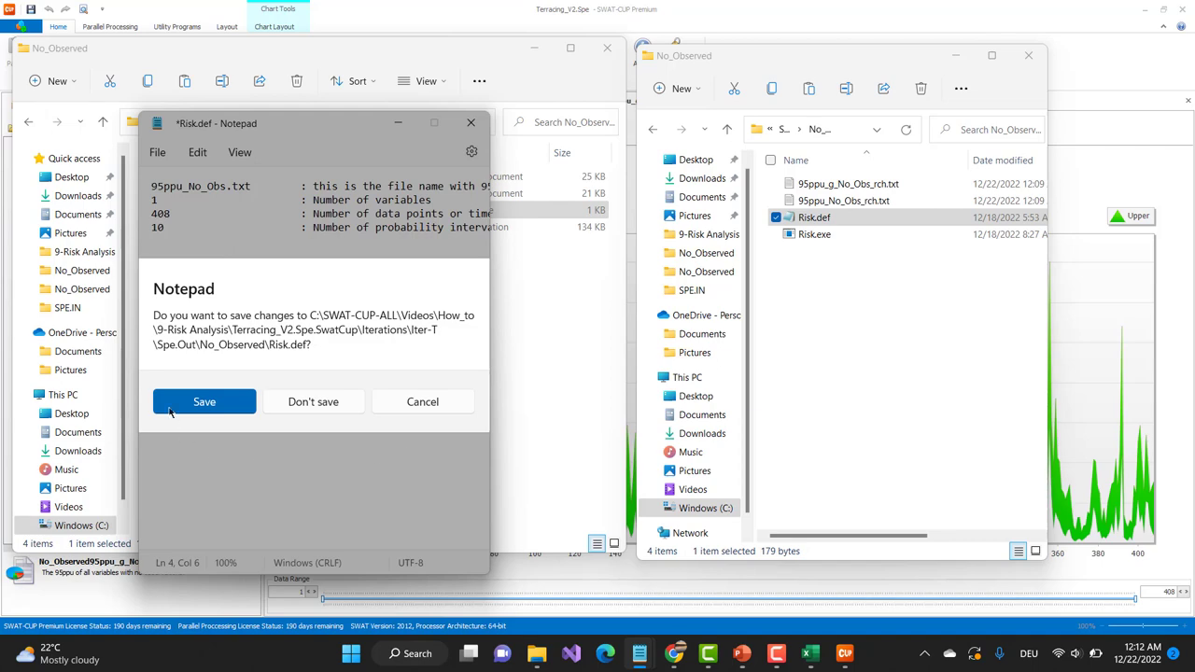
{"action": "left_click", "coordinate": [204, 399]}
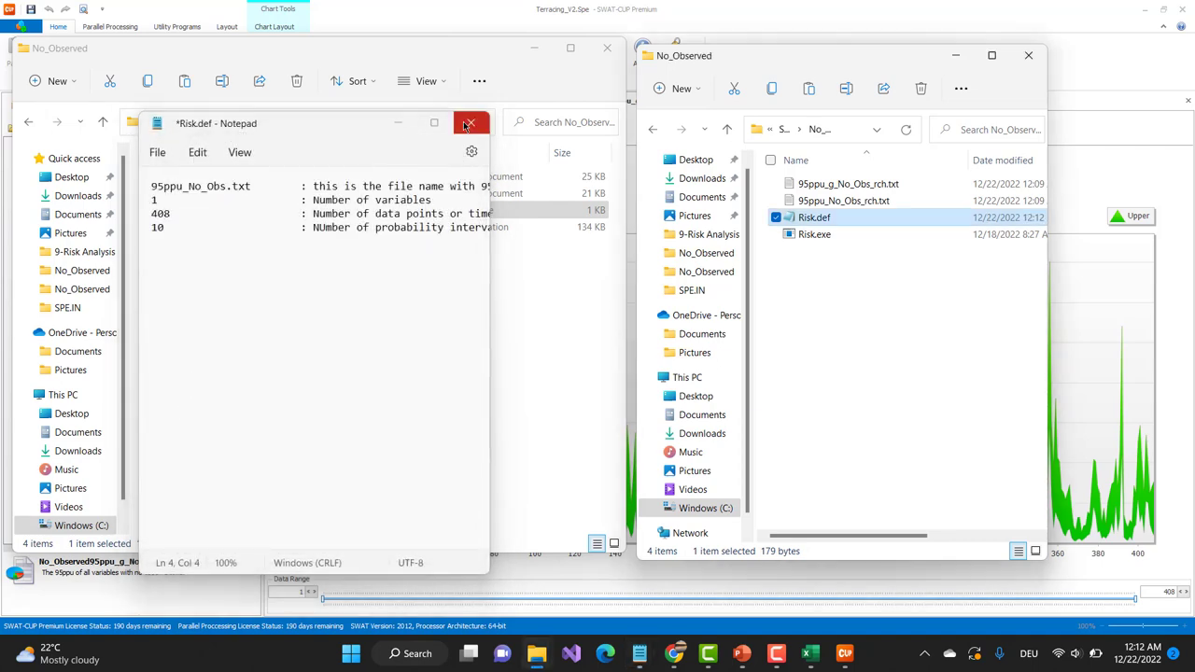
{"action": "left_click", "coordinate": [469, 127]}
{"action": "left_click", "coordinate": [247, 400]}
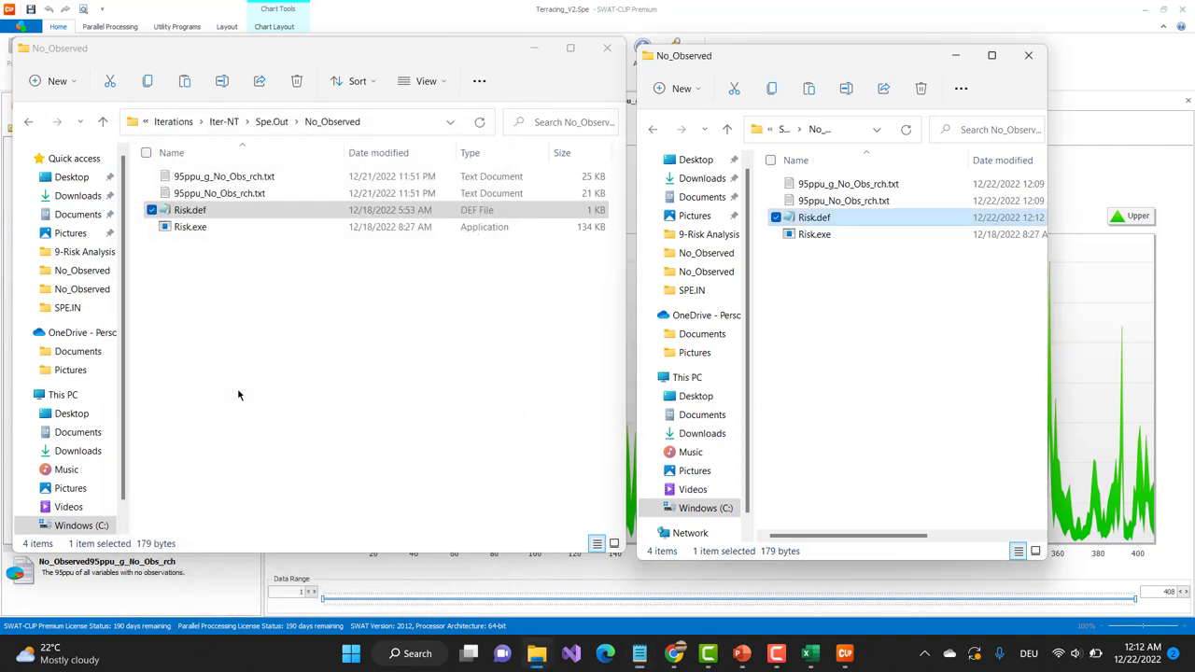
Step: Run Risk.exe in Iter-NT's No_Observed folder, check the probabilities in Risk_out.txt, and close the file
{"action": "double_click", "coordinate": [190, 227]}
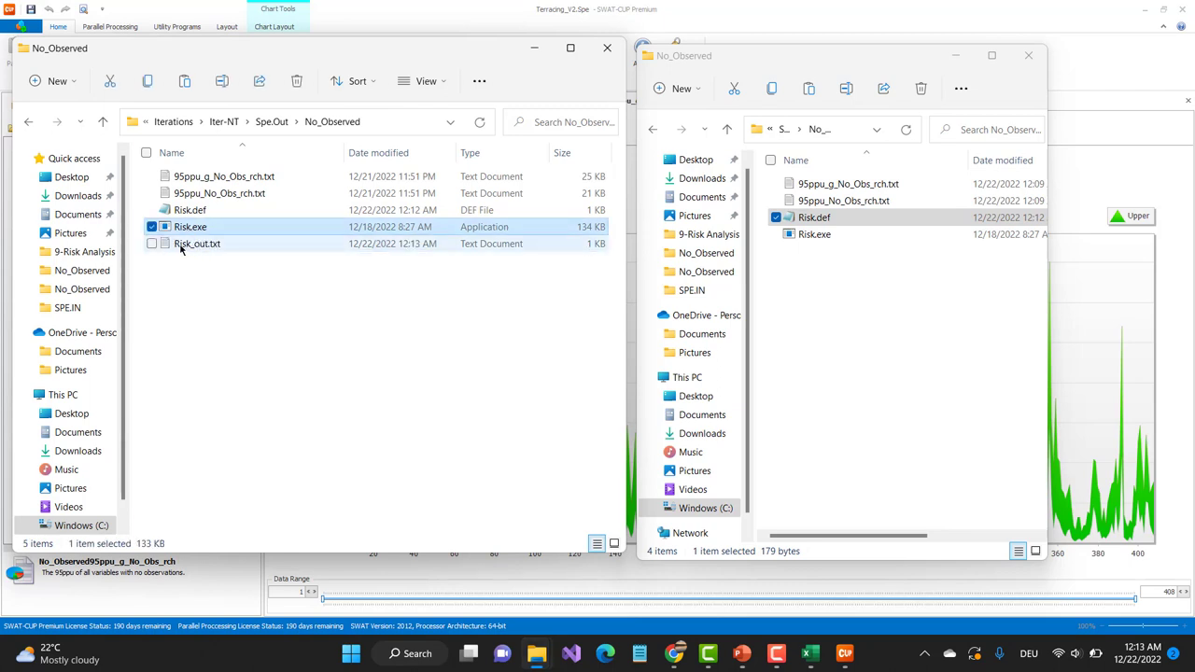
{"action": "double_click", "coordinate": [198, 247]}
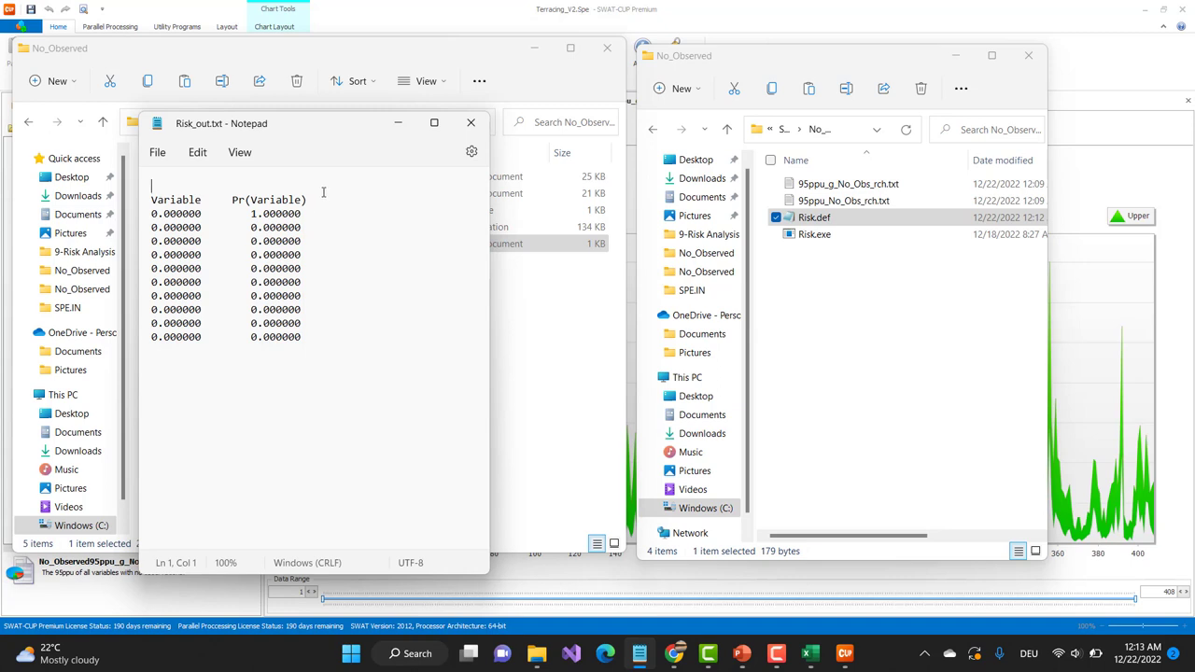
{"action": "left_click", "coordinate": [470, 123]}
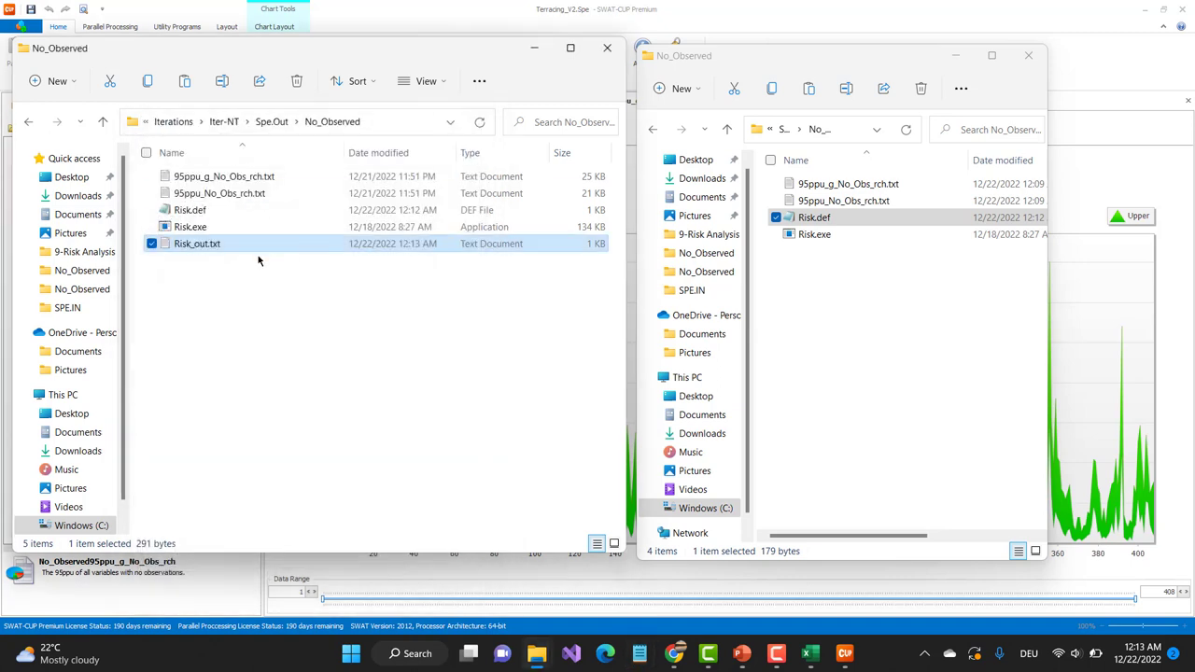
Step: Reopen Iter-NT's Risk.def and change the input file name to 95ppu_No_Obs_rch.txt
{"action": "left_click", "coordinate": [196, 211]}
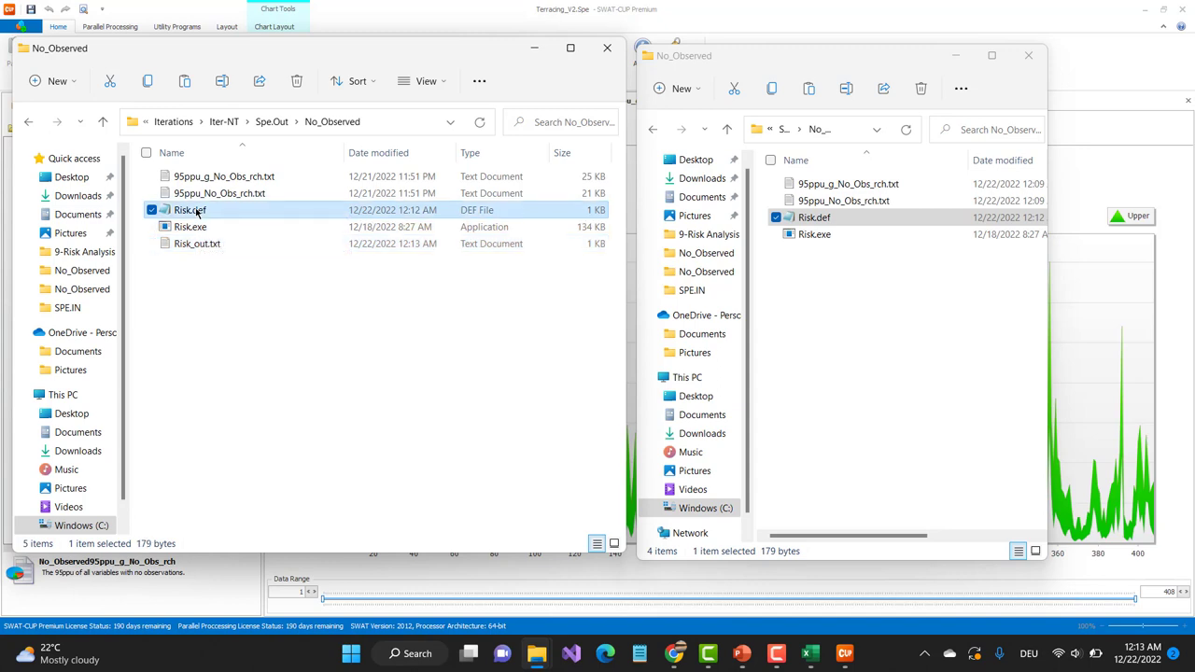
{"action": "double_click", "coordinate": [198, 211]}
{"action": "left_click_drag", "start_coordinate": [239, 123], "coordinate": [240, 226]}
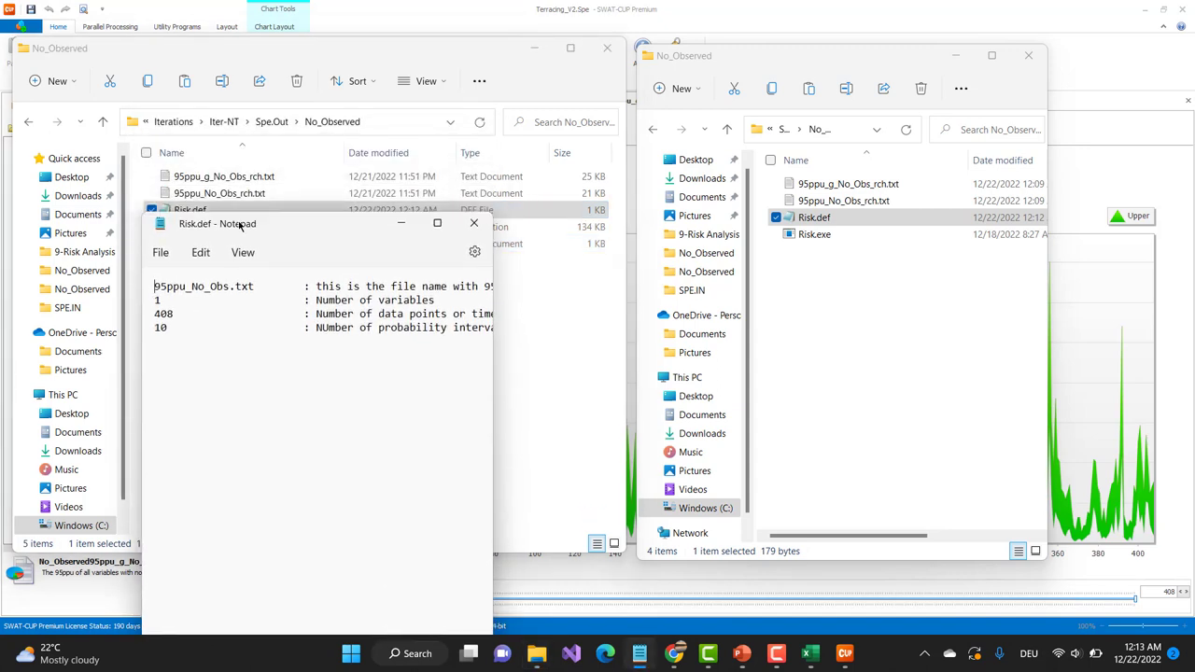
{"action": "left_click", "coordinate": [229, 288]}
{"action": "type", "text": "_"}
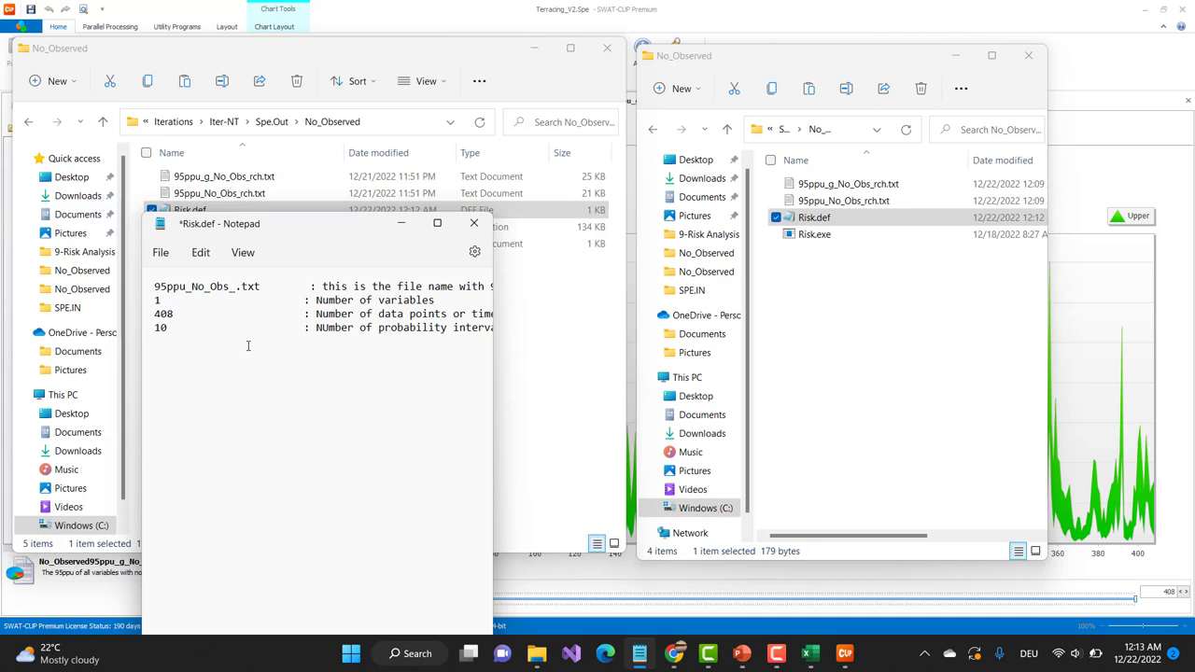
{"action": "type", "text": "rch"}
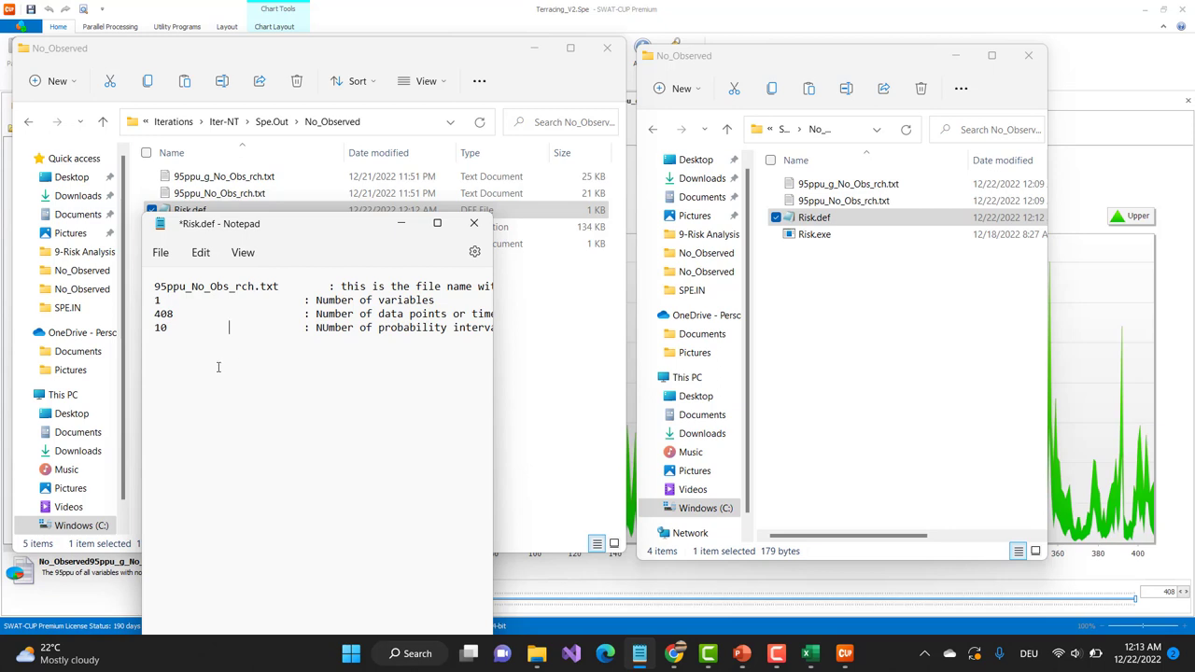
Step: Change the input file name in Iter-T's Risk.def to 95ppu_No_Obs_rch.txt, and save and close both Risk.def files
{"action": "left_click", "coordinate": [864, 202]}
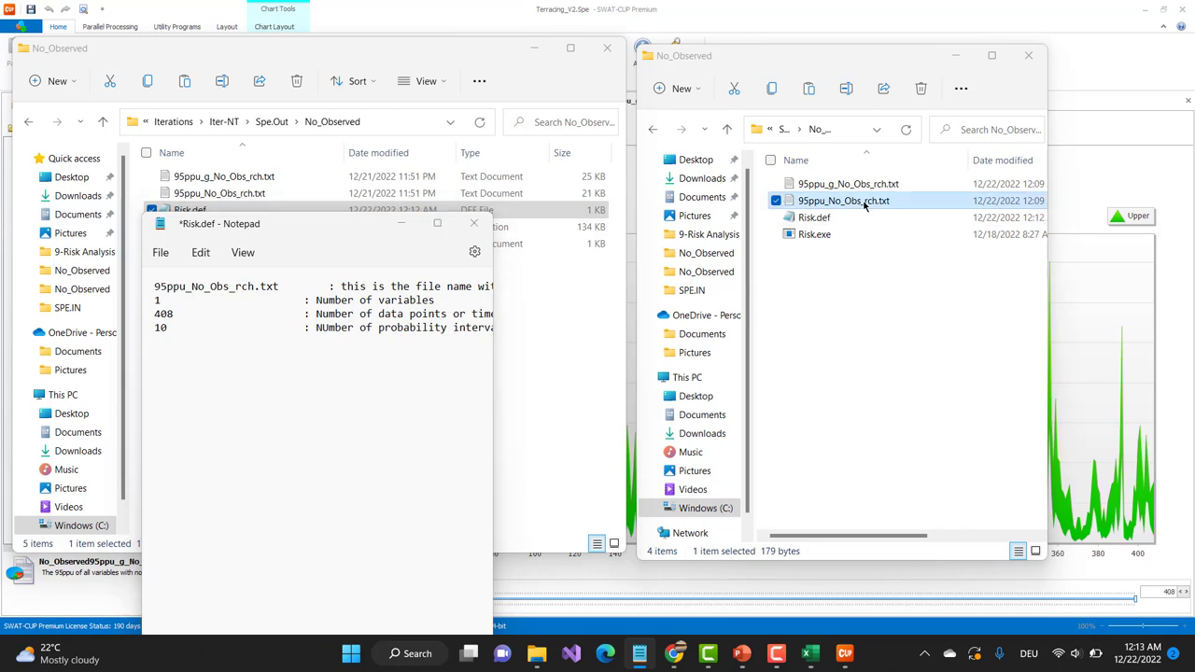
{"action": "double_click", "coordinate": [813, 218]}
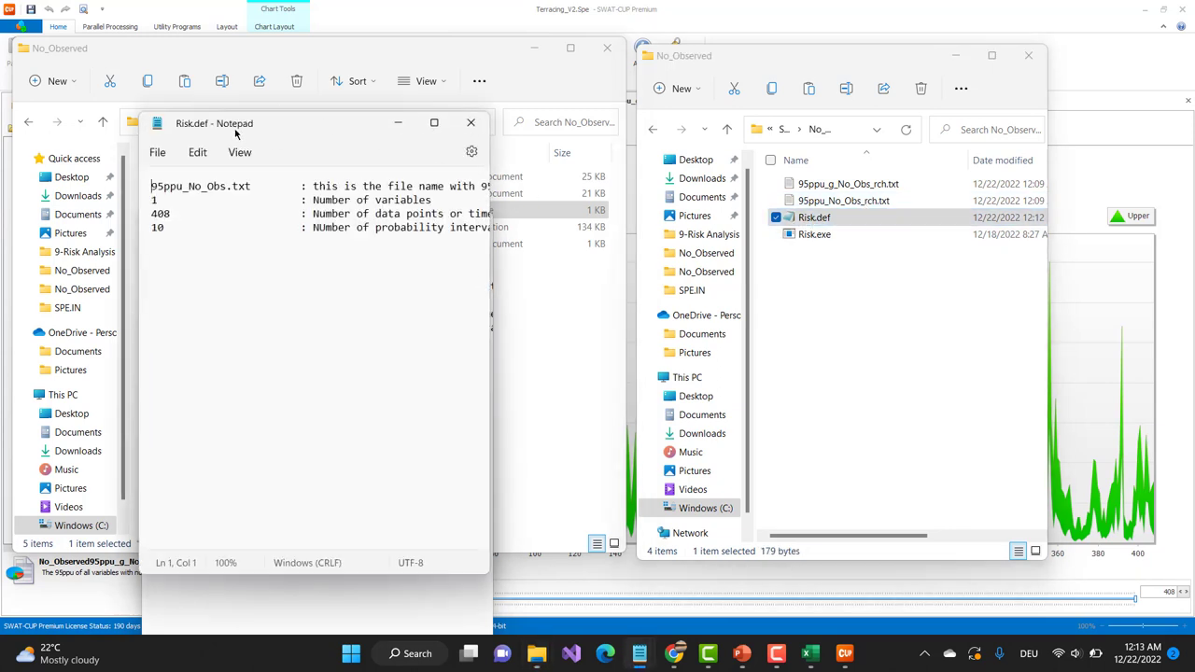
{"action": "left_click_drag", "start_coordinate": [235, 133], "coordinate": [715, 243]}
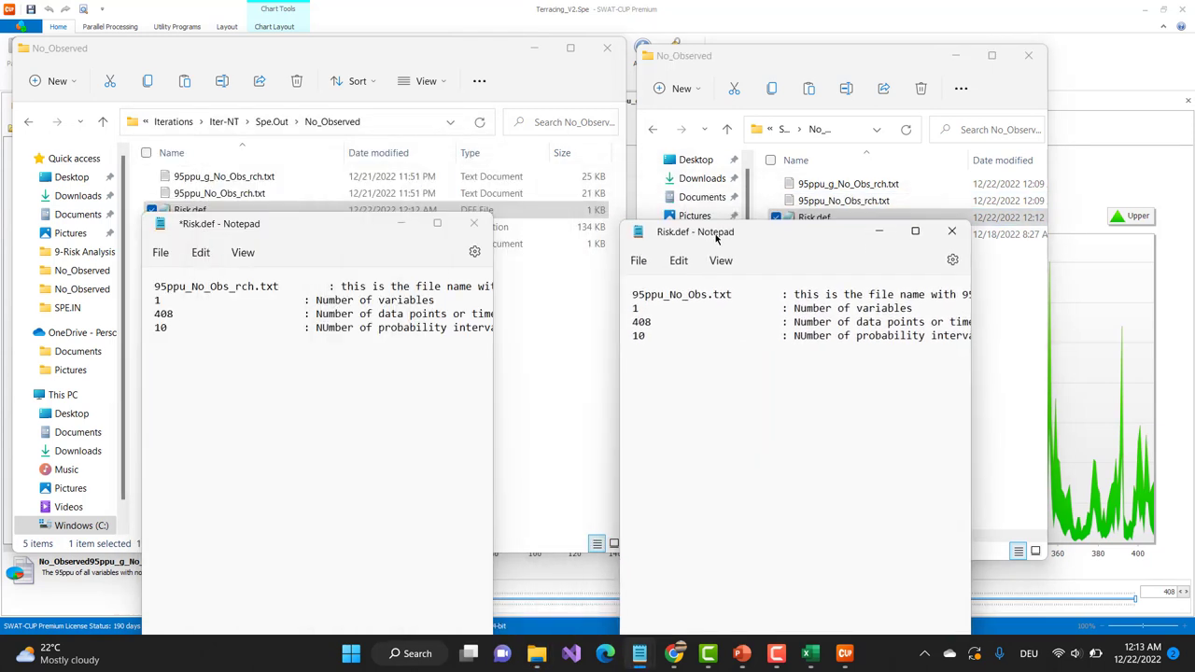
{"action": "left_click", "coordinate": [709, 297]}
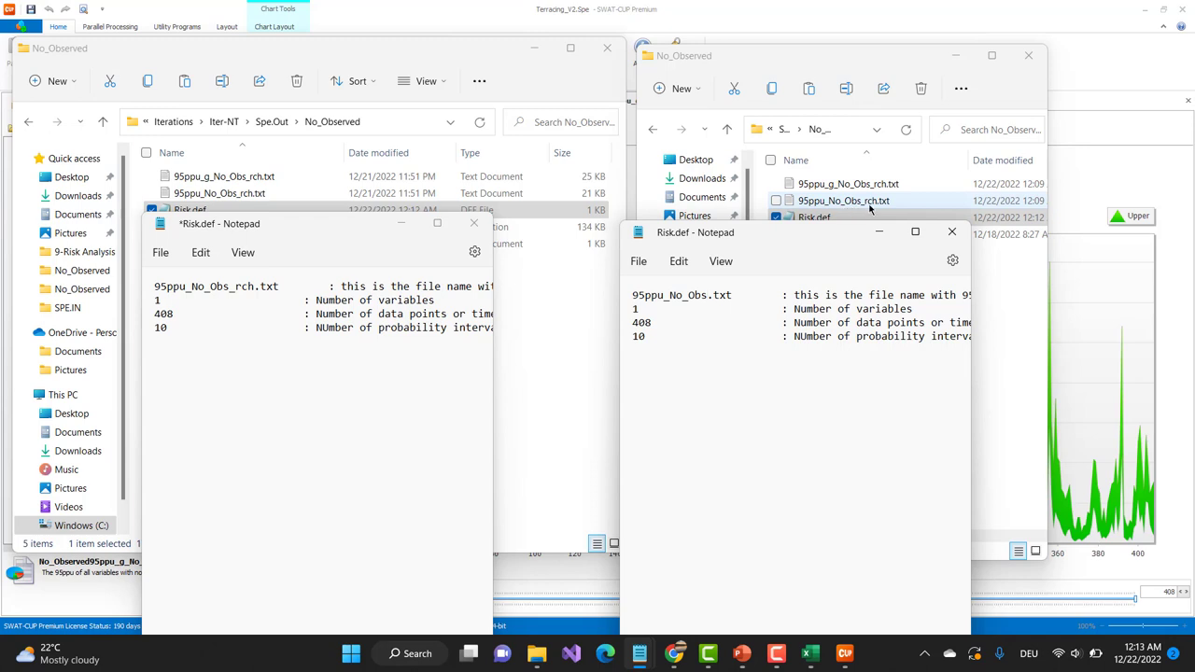
{"action": "type", "text": "_rch"}
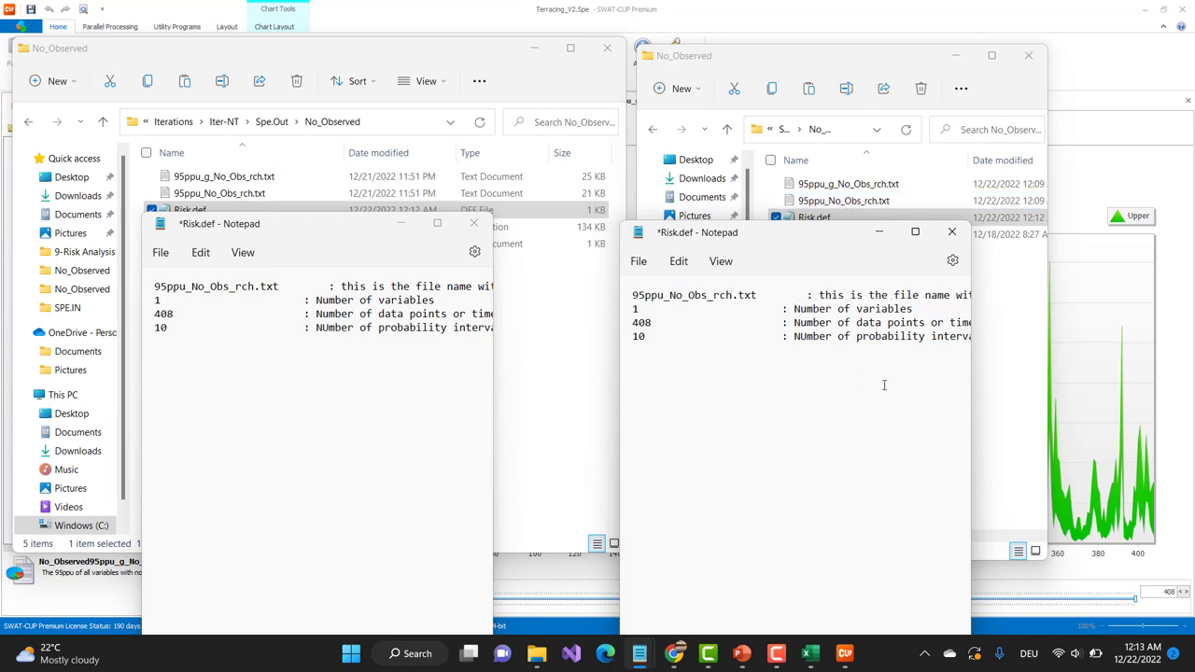
{"action": "left_click", "coordinate": [951, 232]}
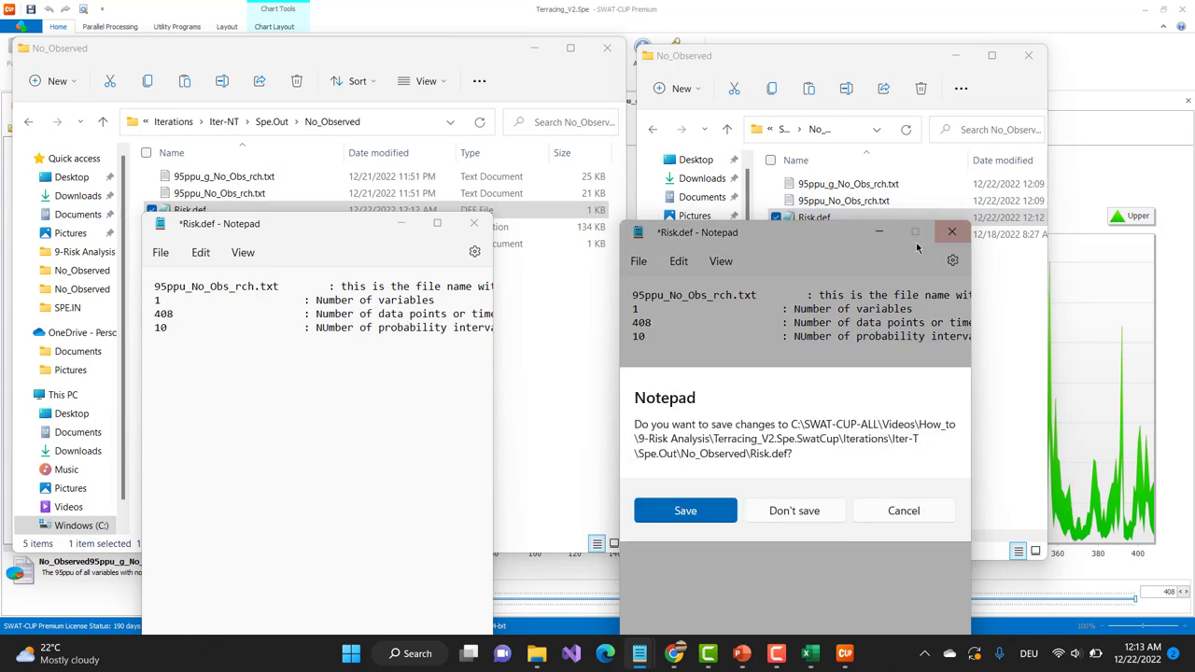
{"action": "left_click", "coordinate": [699, 510]}
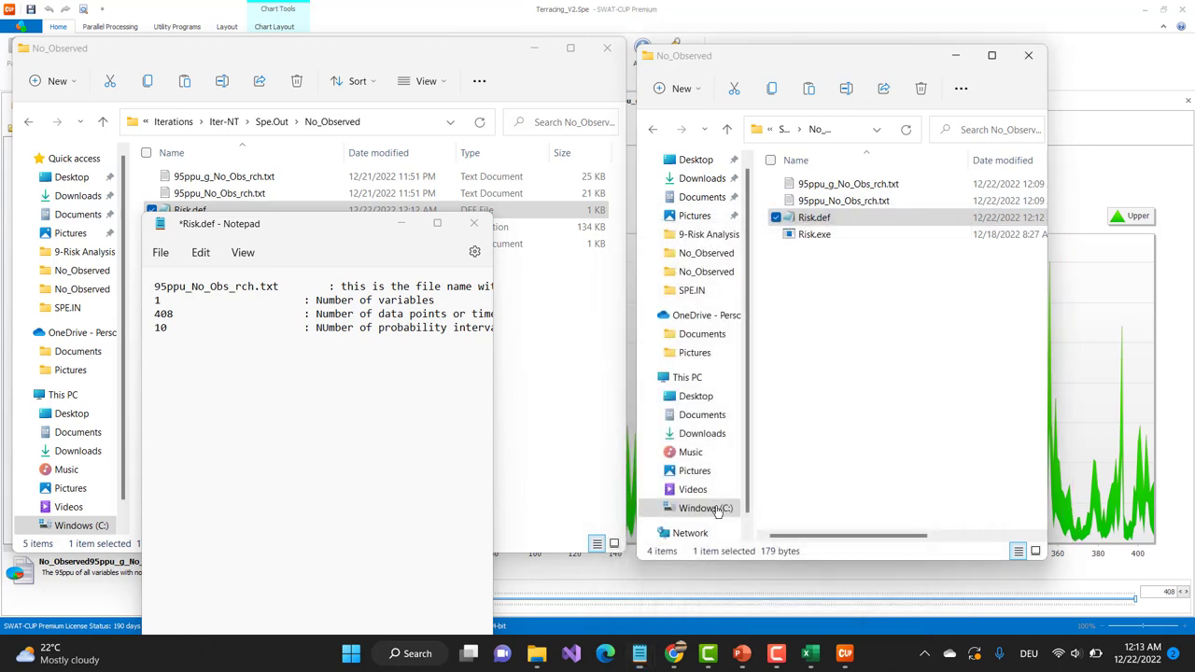
{"action": "left_click", "coordinate": [474, 223]}
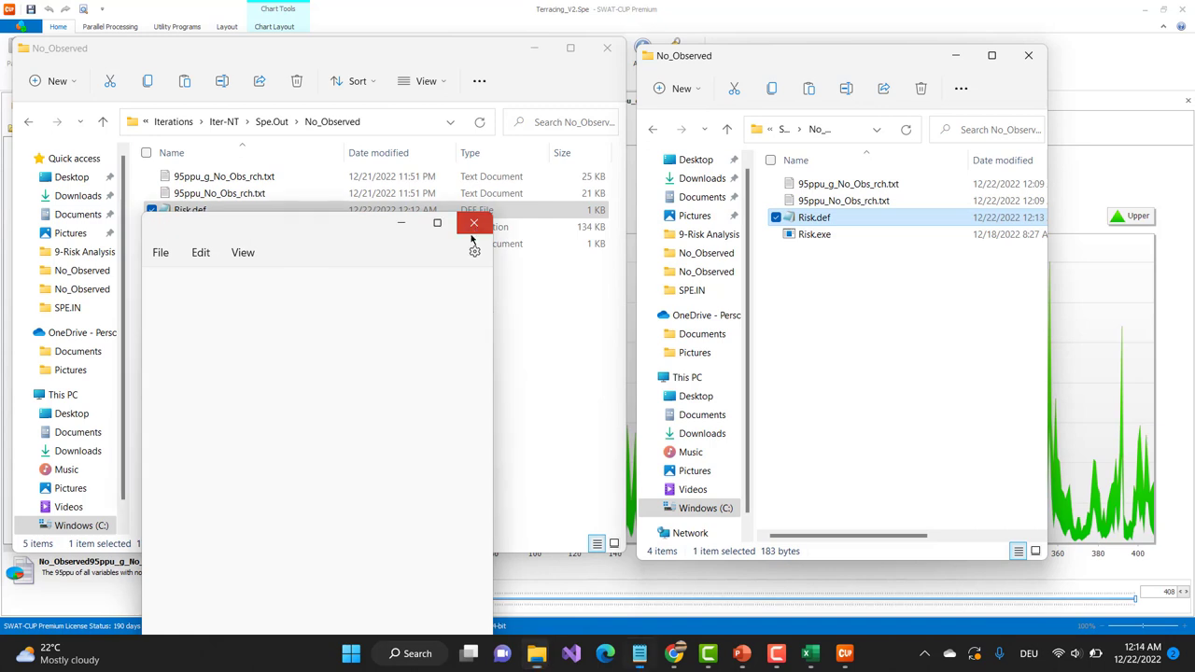
{"action": "left_click", "coordinate": [222, 495]}
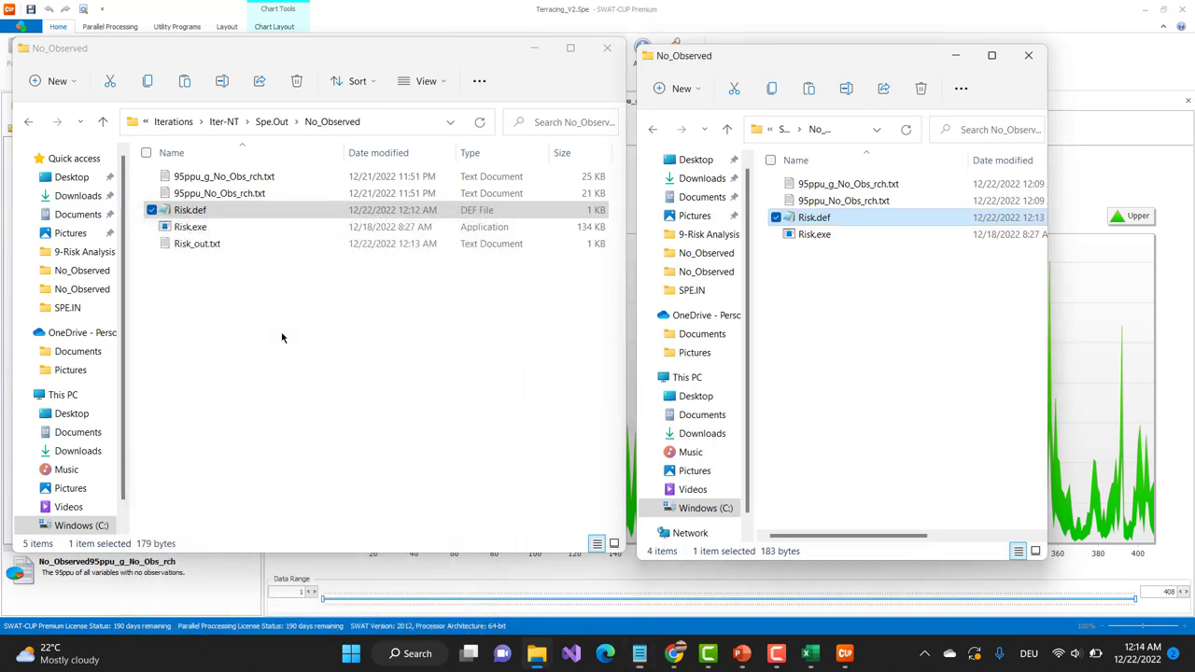
Step: Rerun Risk.exe in Iter-NT's No_Observed folder with the corrected definition file and open the regenerated Risk_out.txt
{"action": "double_click", "coordinate": [203, 229]}
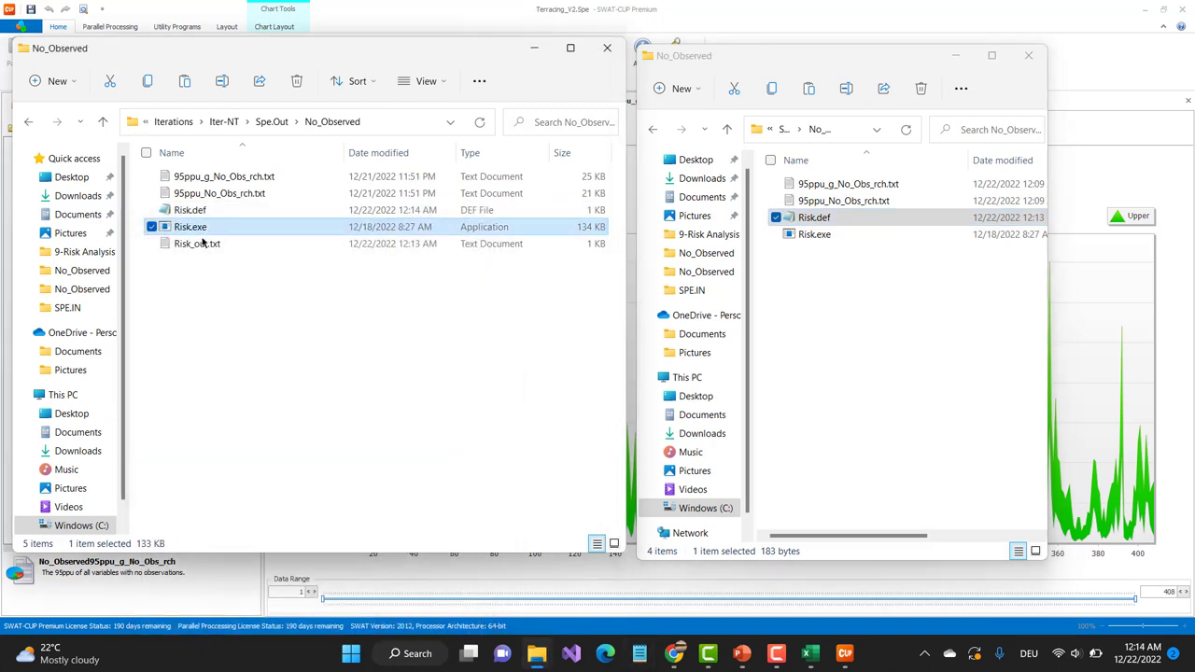
{"action": "left_click", "coordinate": [203, 247]}
{"action": "double_click", "coordinate": [200, 244]}
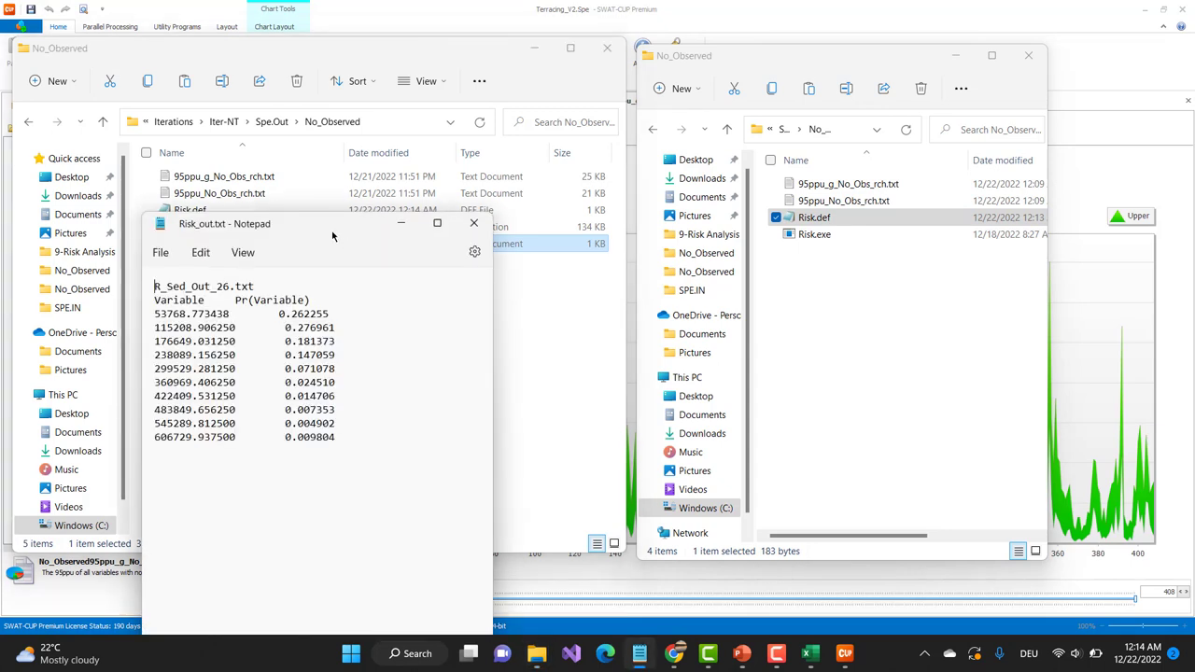
Step: Run Risk.exe in Iter-T's No_Observed folder and open the Risk_out.txt file it generates
{"action": "left_click_drag", "start_coordinate": [311, 234], "coordinate": [299, 165]}
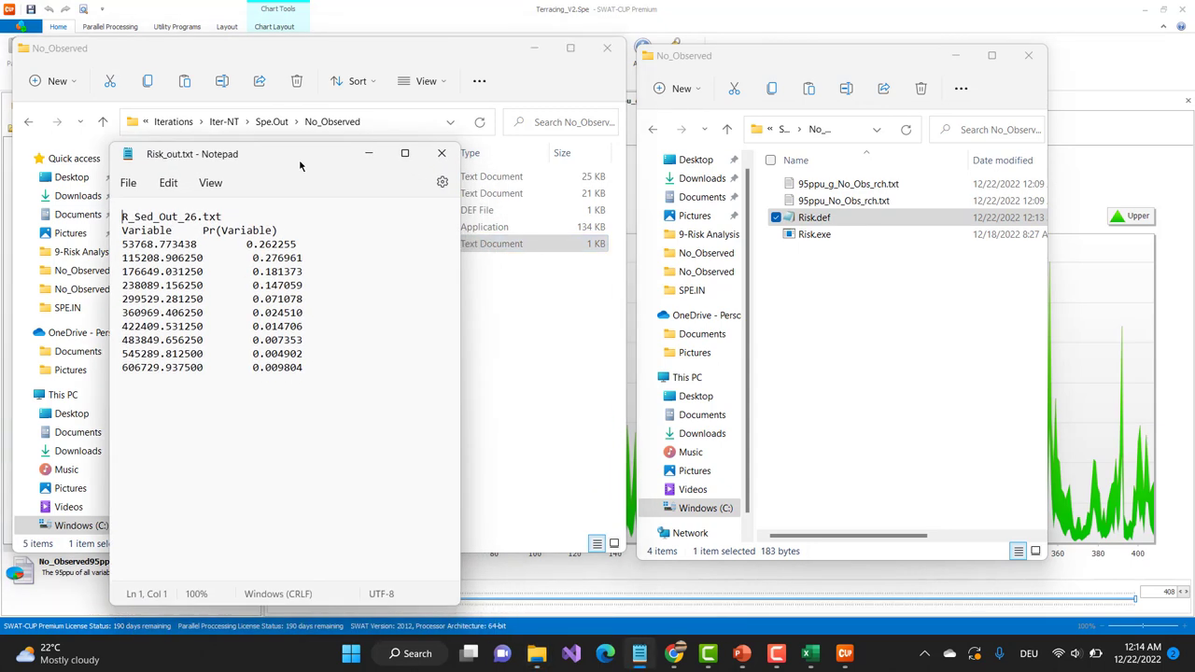
{"action": "double_click", "coordinate": [816, 235]}
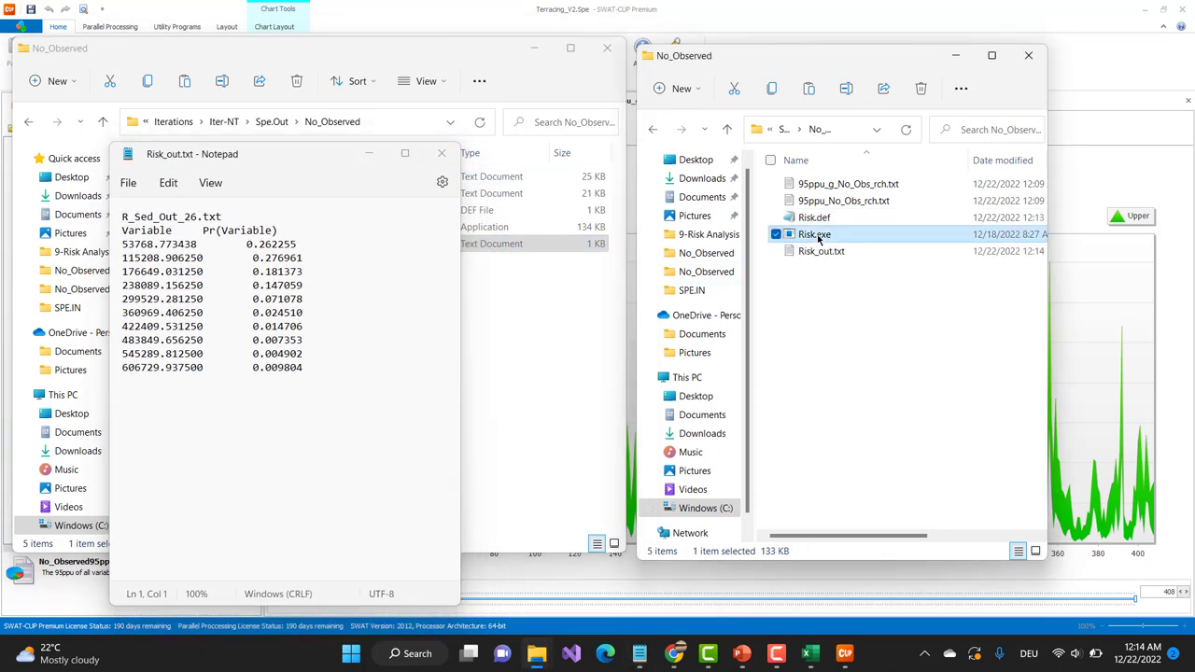
{"action": "left_click", "coordinate": [819, 252]}
{"action": "double_click", "coordinate": [819, 252]}
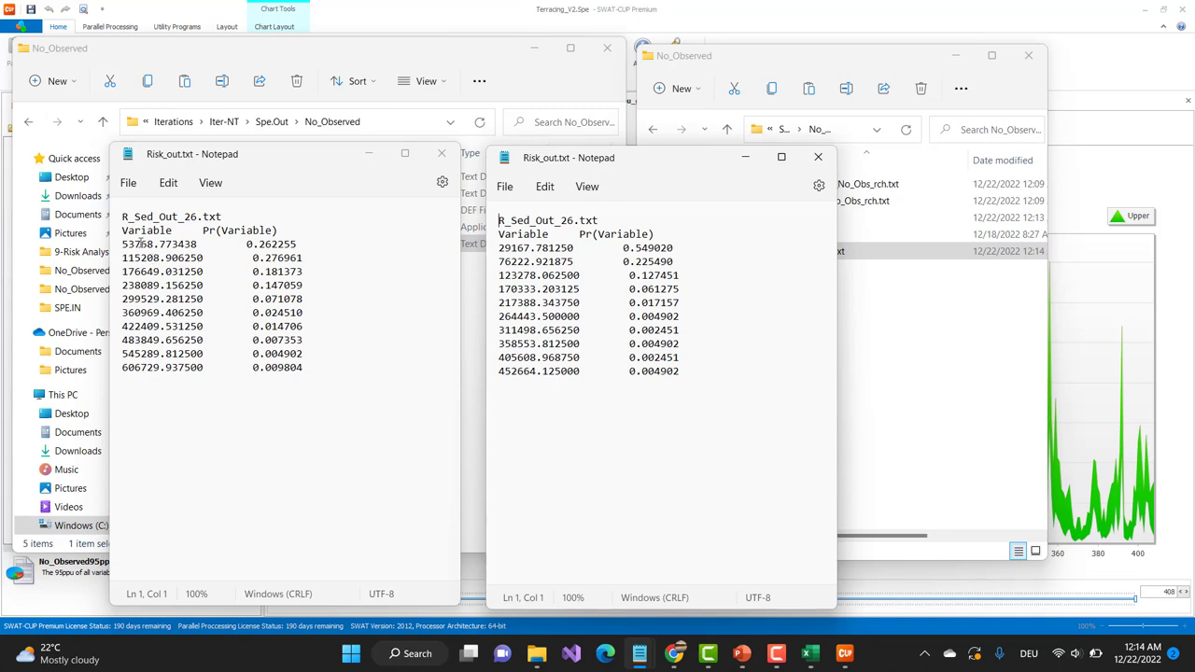
Step: Compare the Iter-NT and Iter-T Risk_out.txt tables with their two windows arranged side by side
{"action": "left_click_drag", "start_coordinate": [122, 245], "coordinate": [198, 245]}
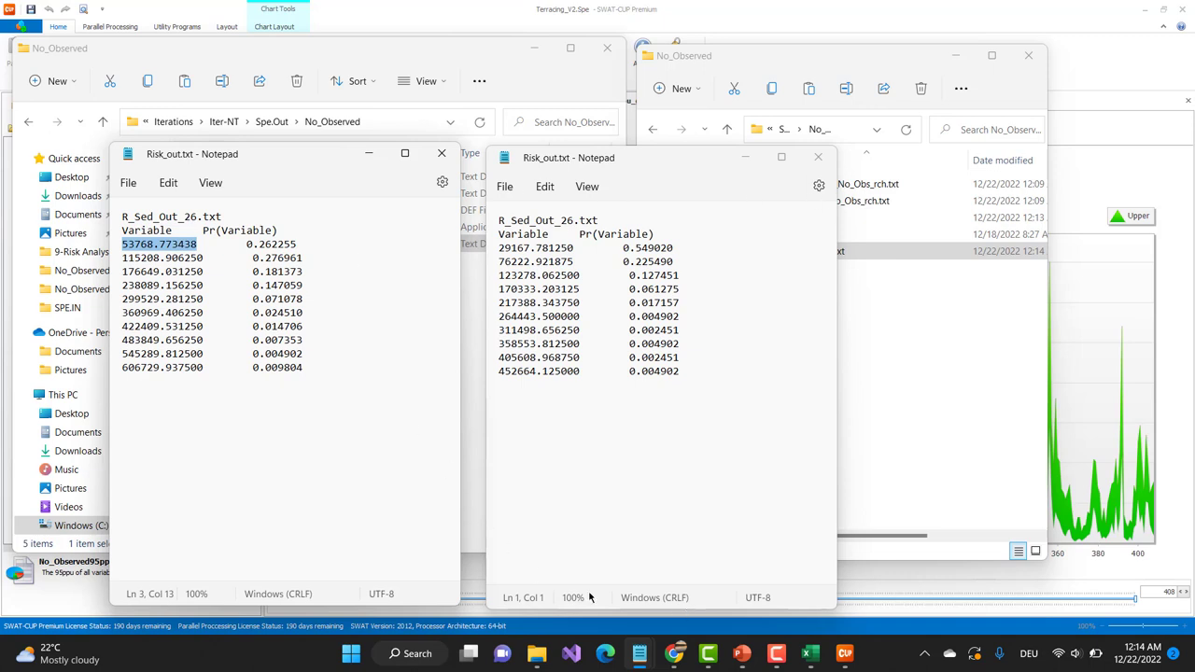
{"action": "left_click_drag", "start_coordinate": [280, 163], "coordinate": [224, 67]}
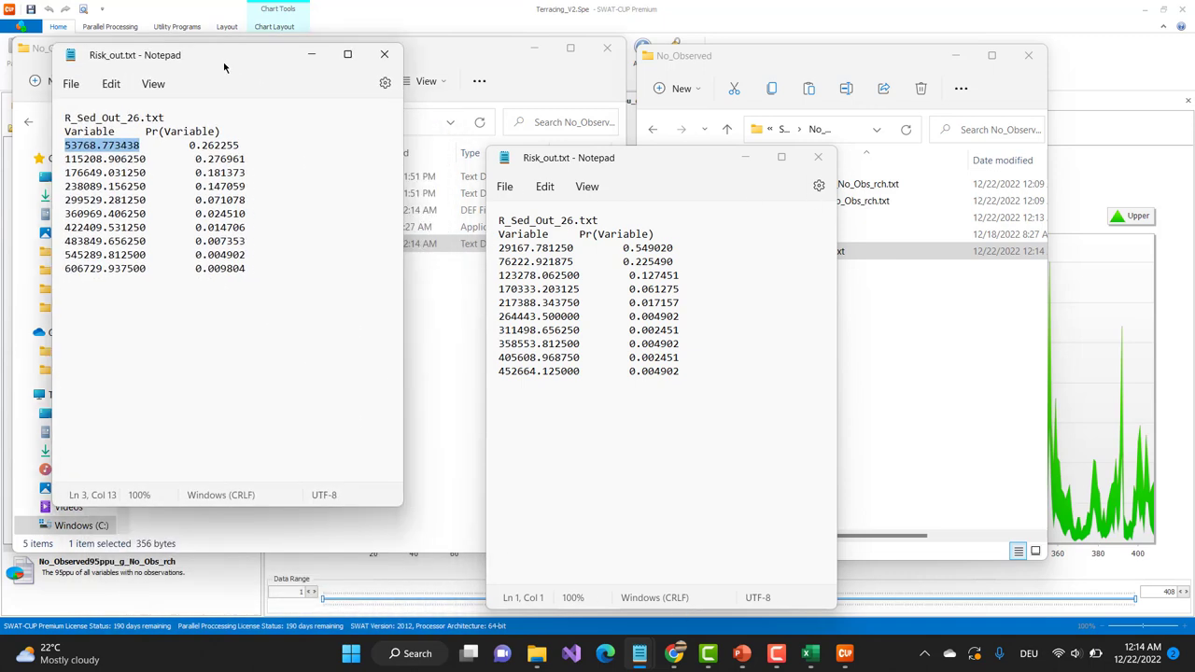
{"action": "left_click_drag", "start_coordinate": [539, 160], "coordinate": [529, 64]}
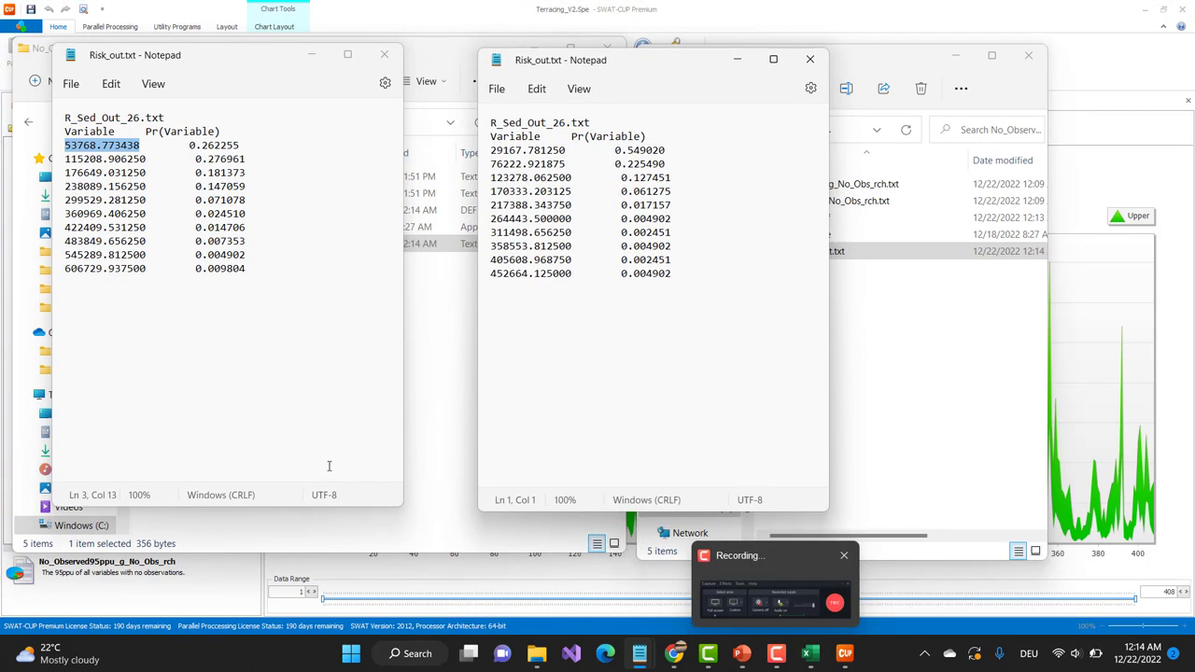
Step: Select all the text in Iter-NT's Risk_out.txt, switch to Excel, and add a new worksheet to Book1
{"action": "left_click_drag", "start_coordinate": [62, 117], "coordinate": [221, 285]}
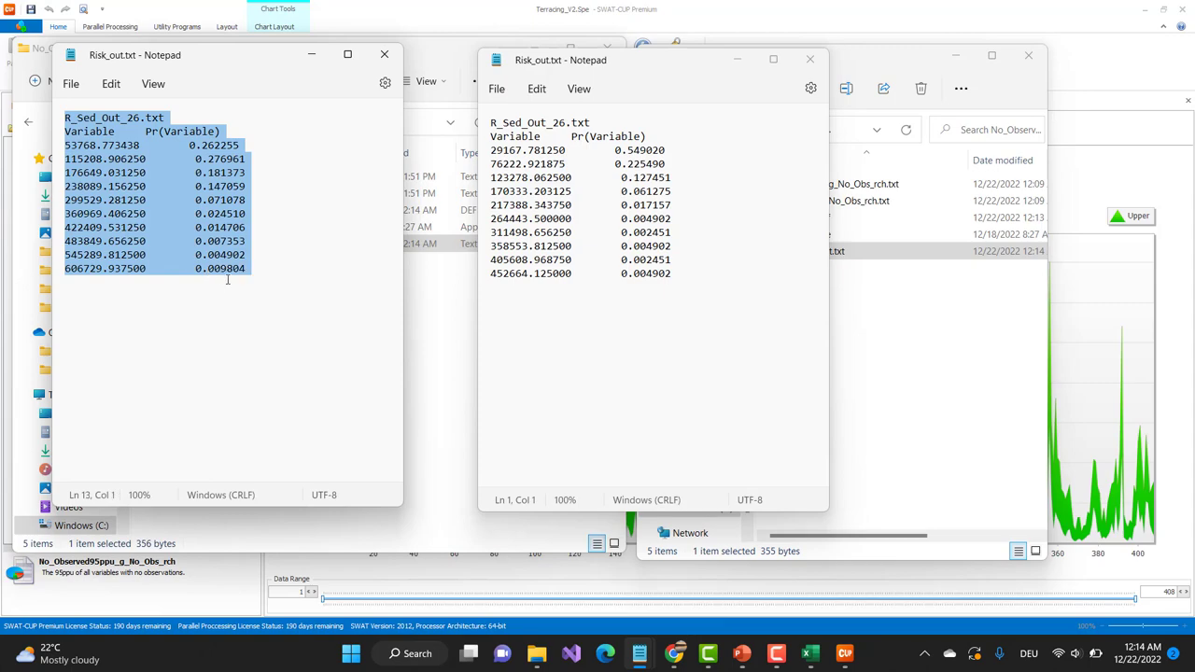
{"action": "left_click", "coordinate": [810, 660]}
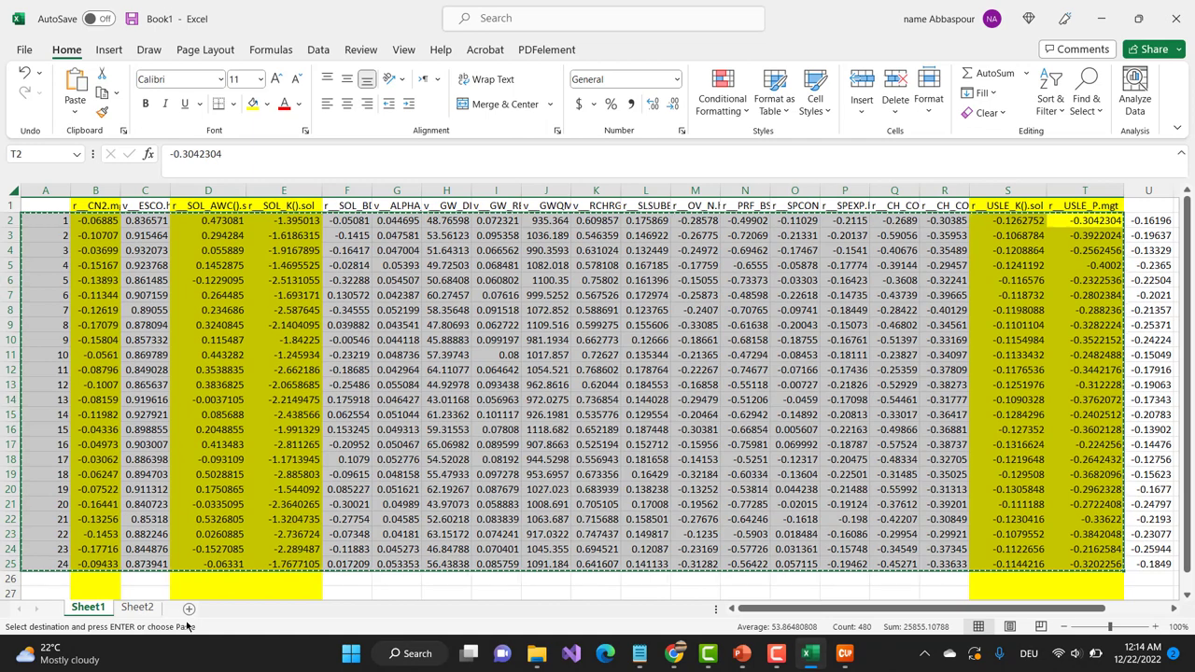
{"action": "left_click", "coordinate": [136, 607]}
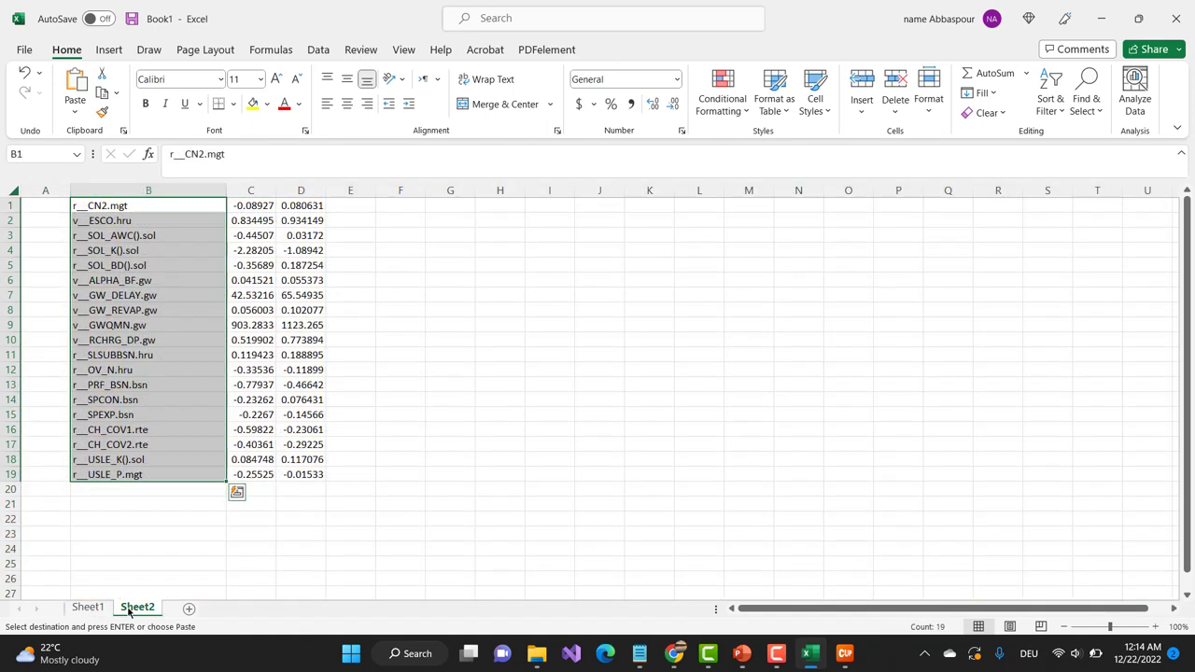
{"action": "left_click", "coordinate": [188, 607]}
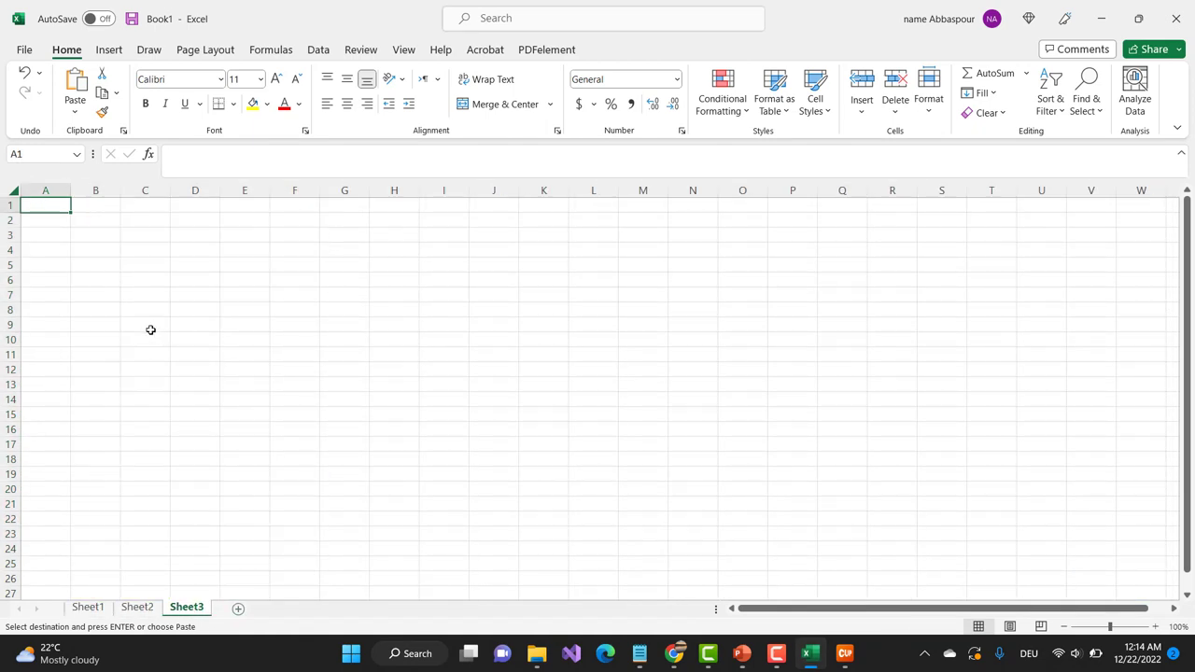
{"action": "left_click", "coordinate": [36, 221]}
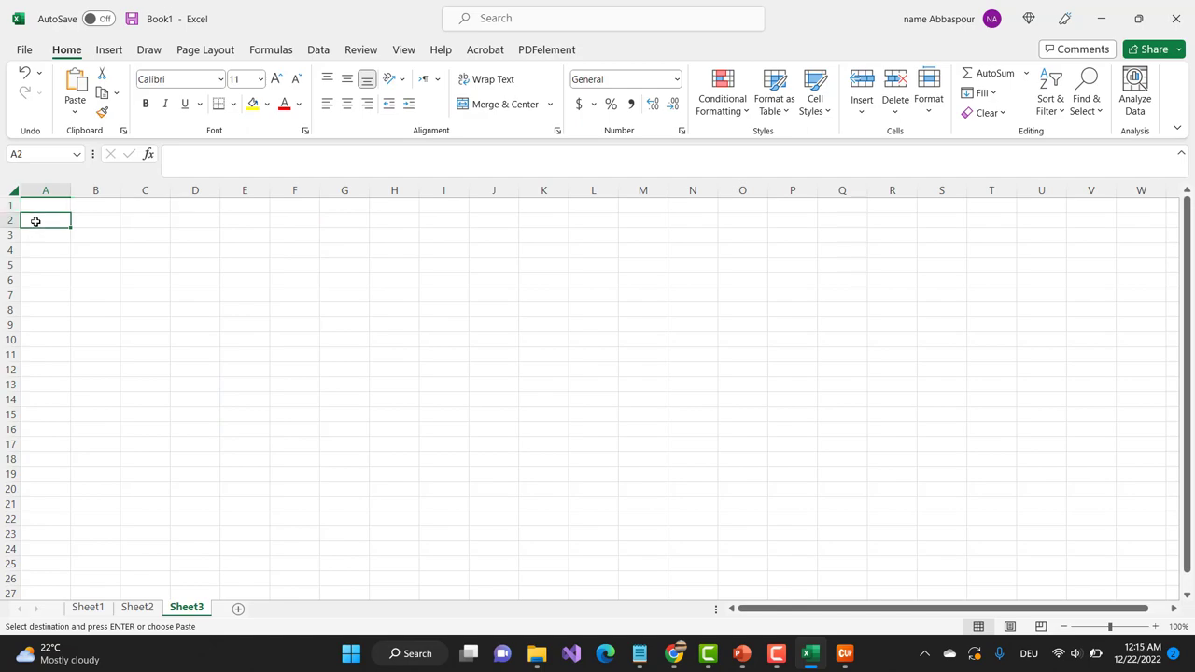
{"action": "key", "text": "ctrl+v"}
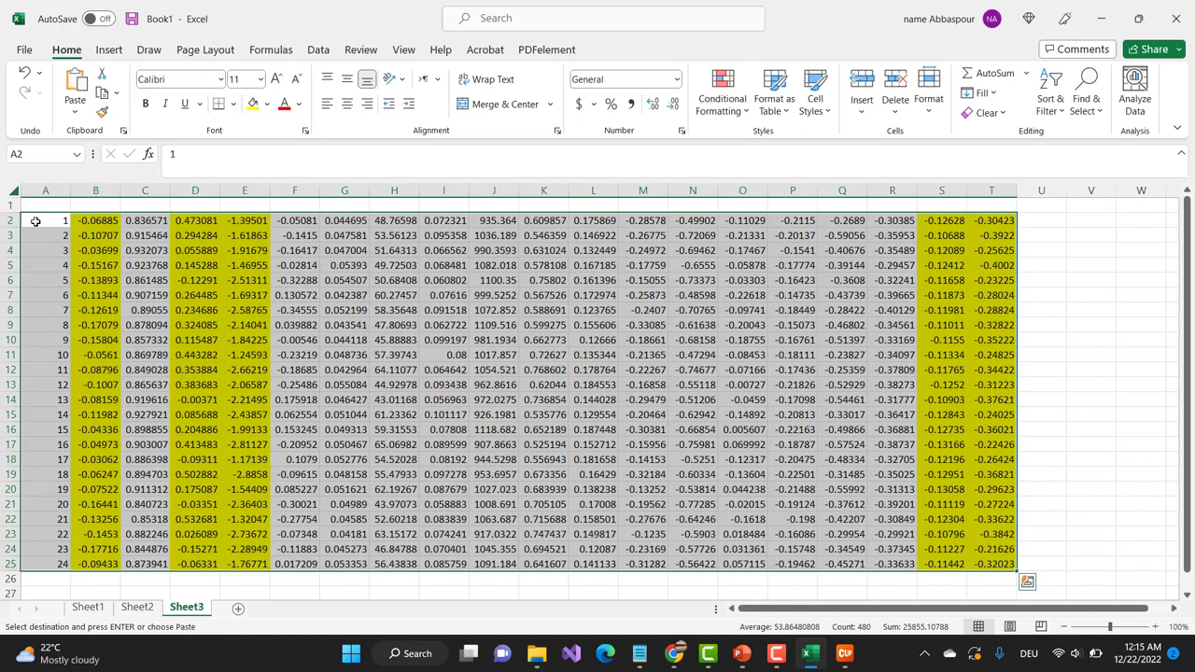
{"action": "key", "text": "alt+Tab"}
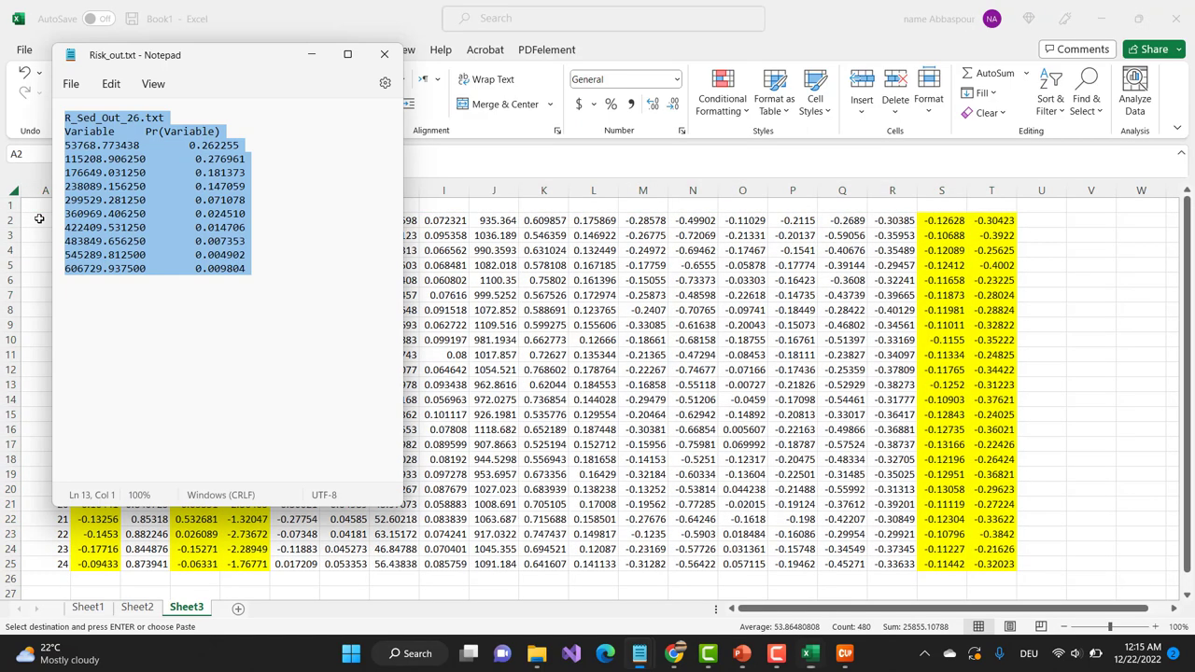
{"action": "key", "text": "alt+Tab"}
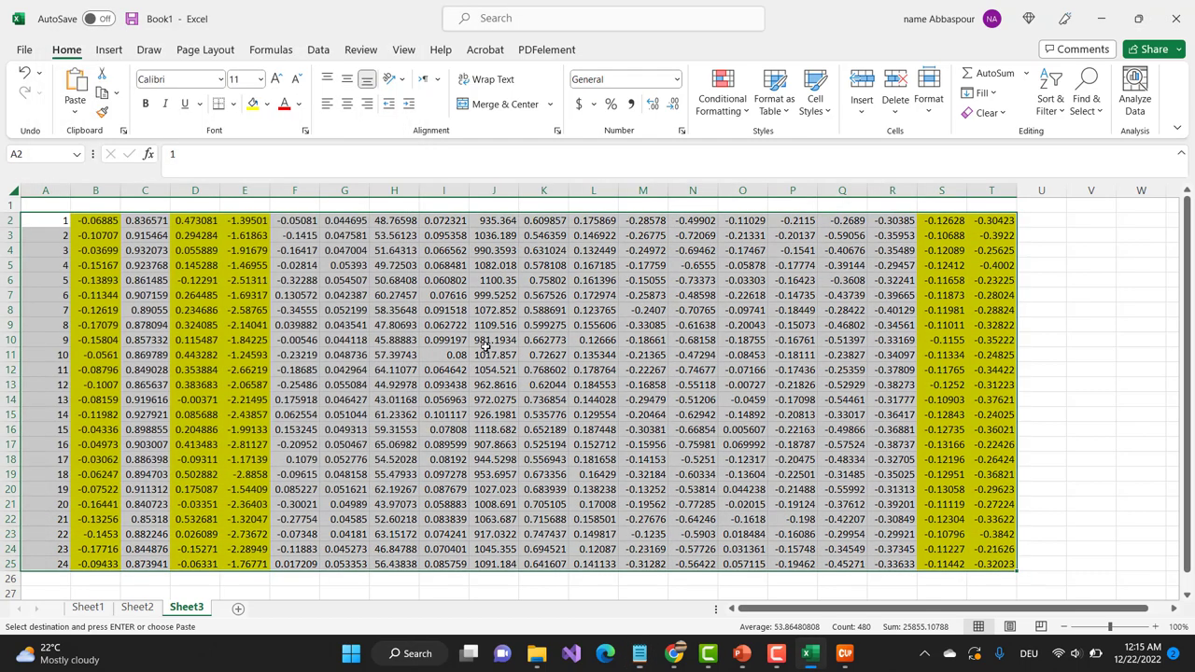
{"action": "left_click", "coordinate": [65, 310]}
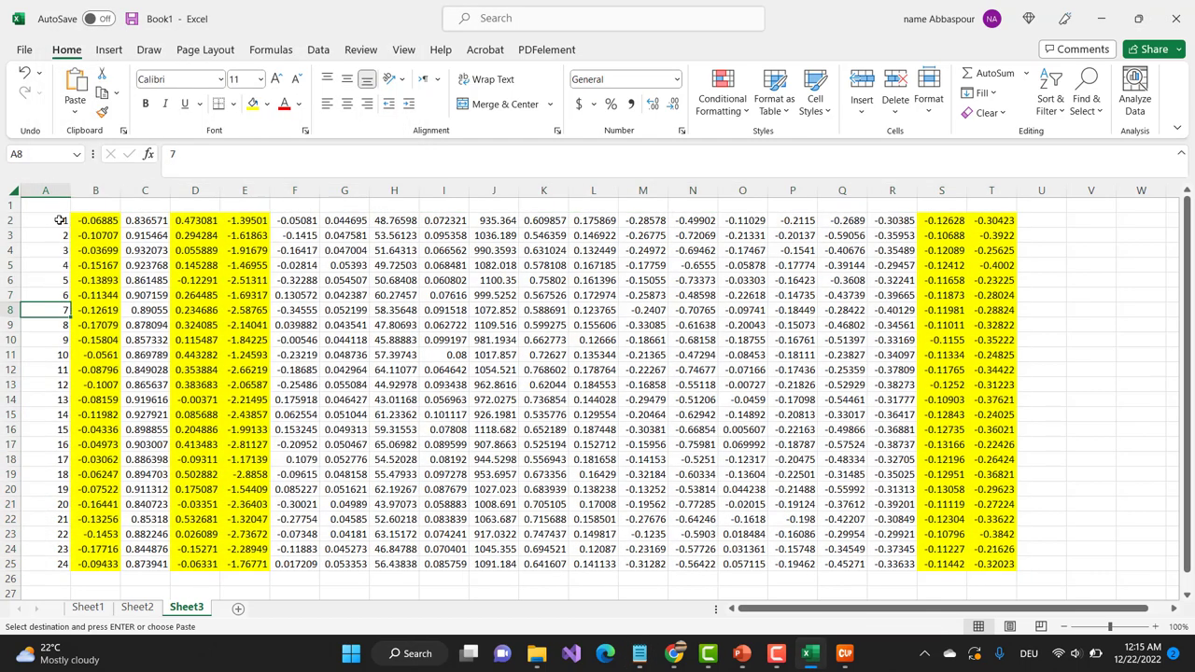
{"action": "key", "text": "ctrl+Page_Up"}
{"action": "key", "text": "ctrl+Page_Up"}
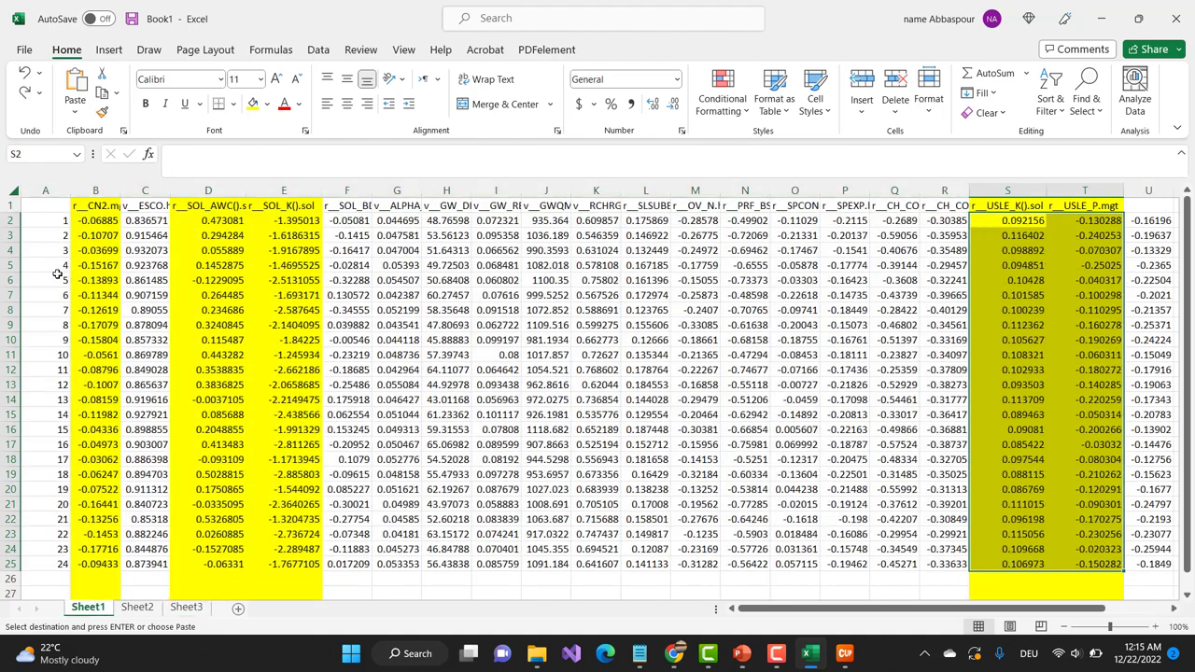
{"action": "left_click", "coordinate": [191, 607]}
{"action": "key", "text": "Delete"}
{"action": "left_click", "coordinate": [115, 280]}
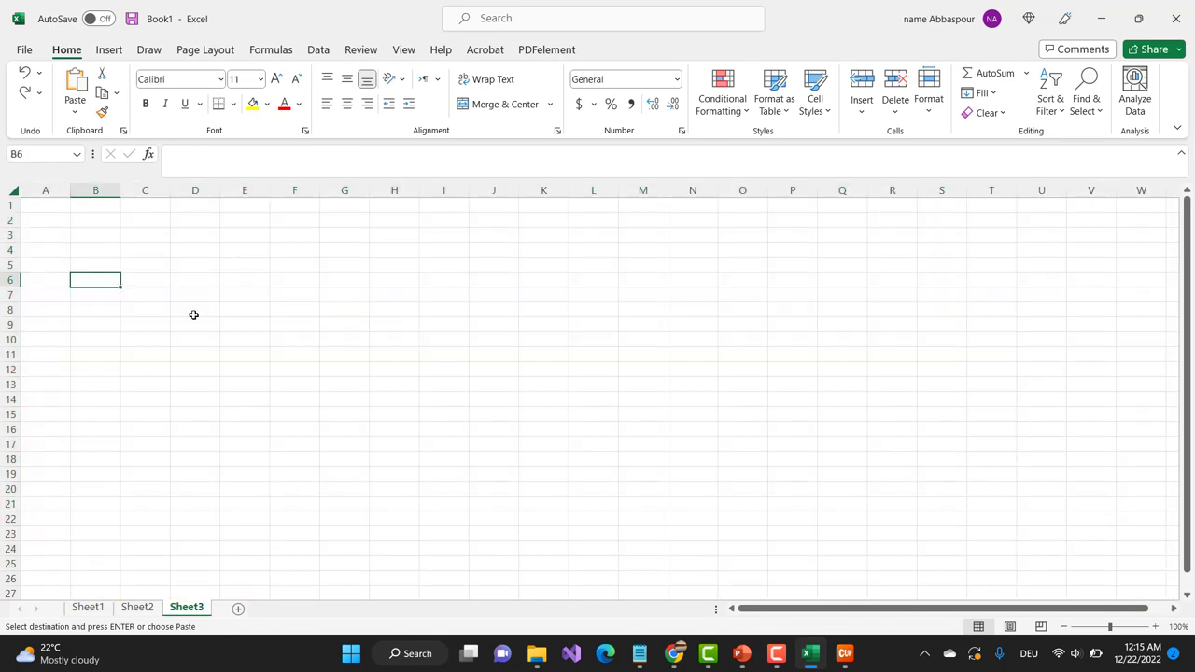
{"action": "key", "text": "Escape"}
Step: Copy the selected Iter-NT risk table from Risk_out.txt and paste it into Sheet3 starting at cell A2
{"action": "left_click", "coordinate": [79, 234]}
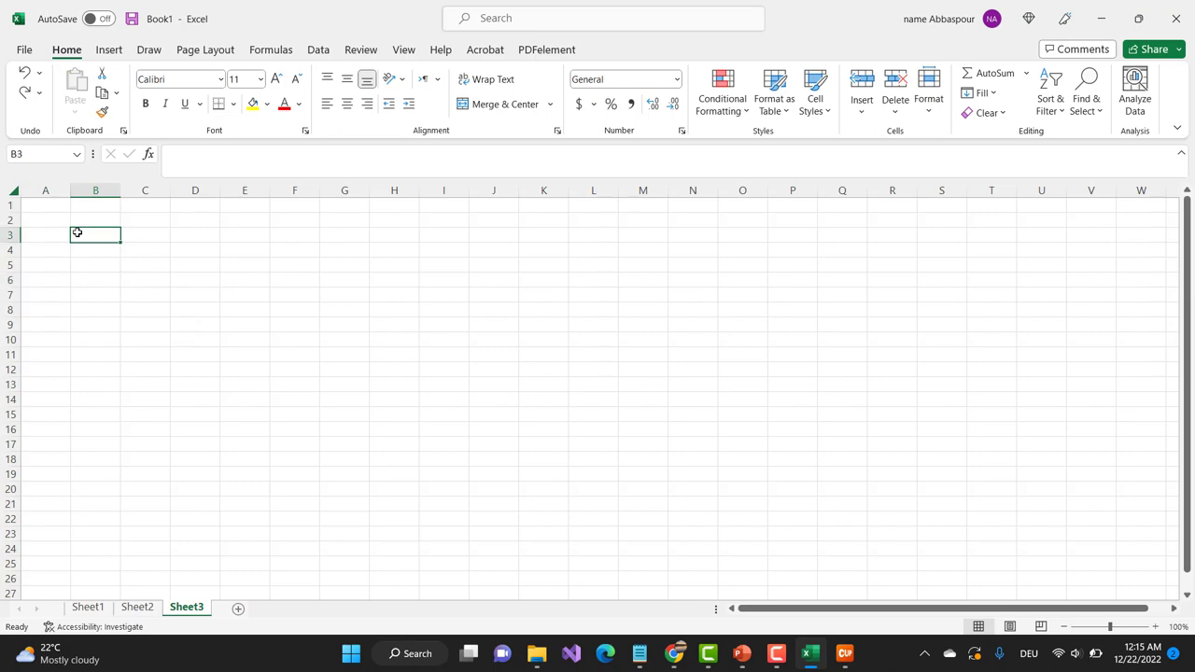
{"action": "left_click", "coordinate": [59, 221]}
{"action": "key", "text": "alt+Tab"}
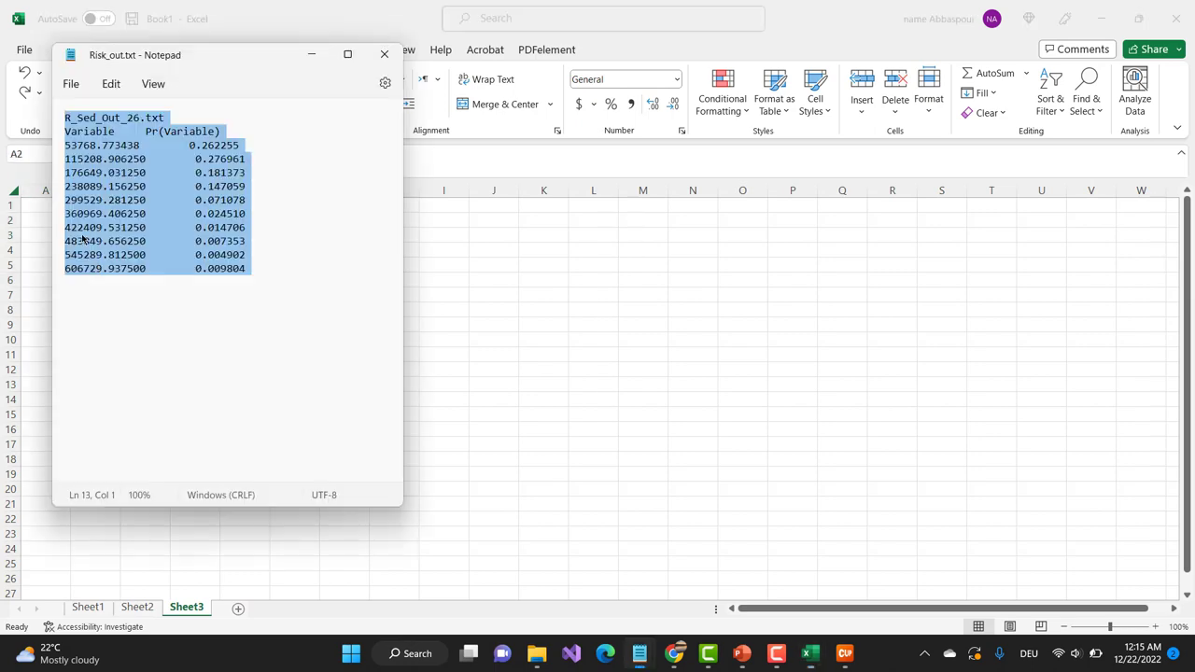
{"action": "right_click", "coordinate": [128, 180]}
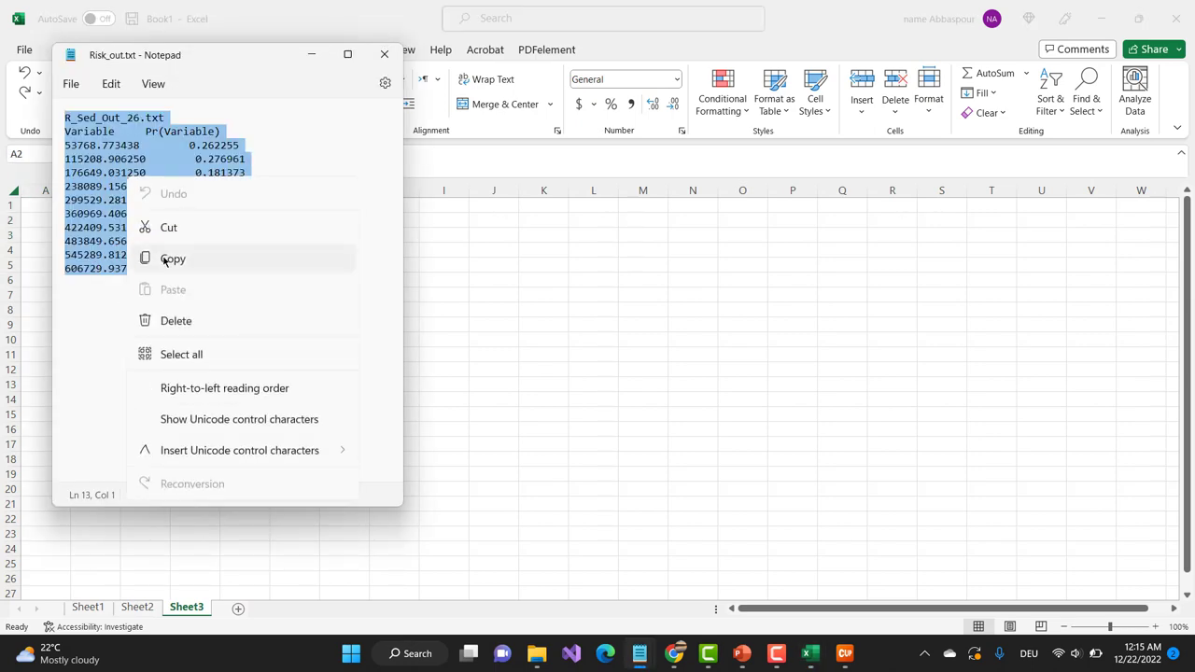
{"action": "left_click", "coordinate": [168, 259]}
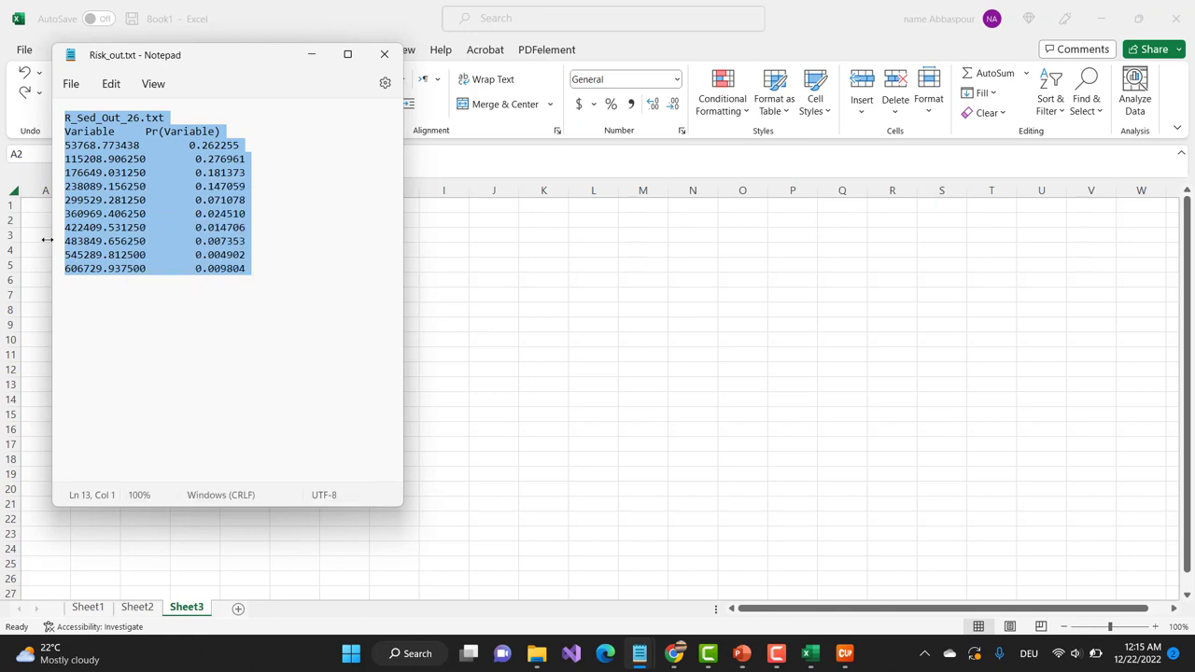
{"action": "left_click", "coordinate": [36, 220]}
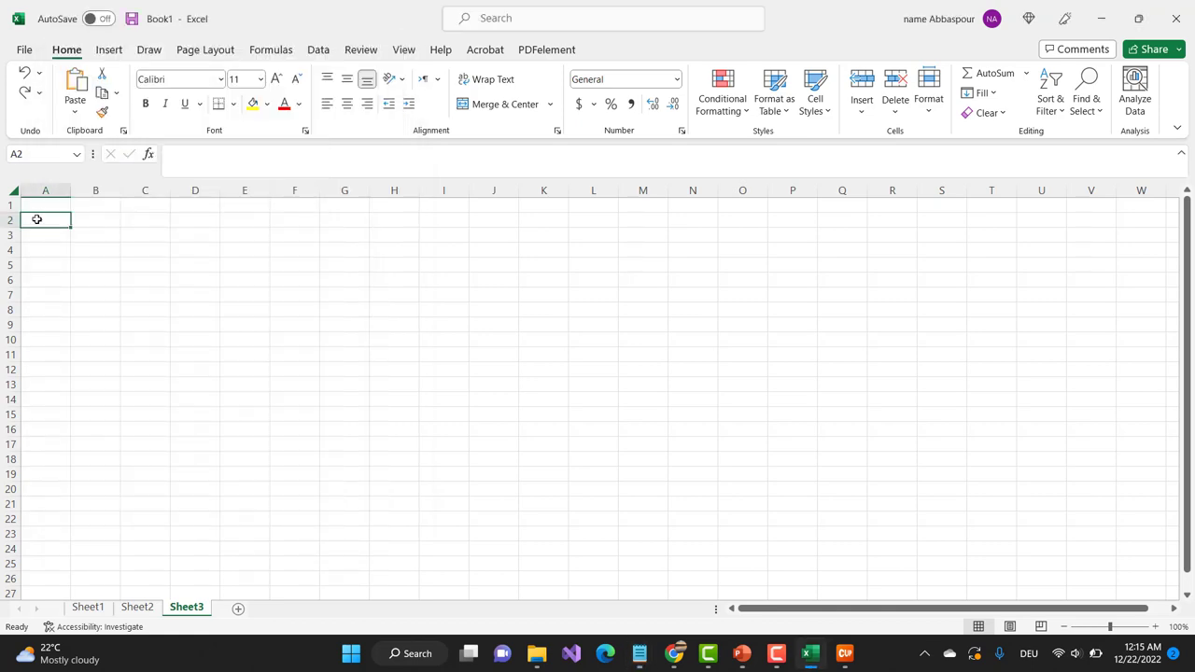
{"action": "key", "text": "ctrl+v"}
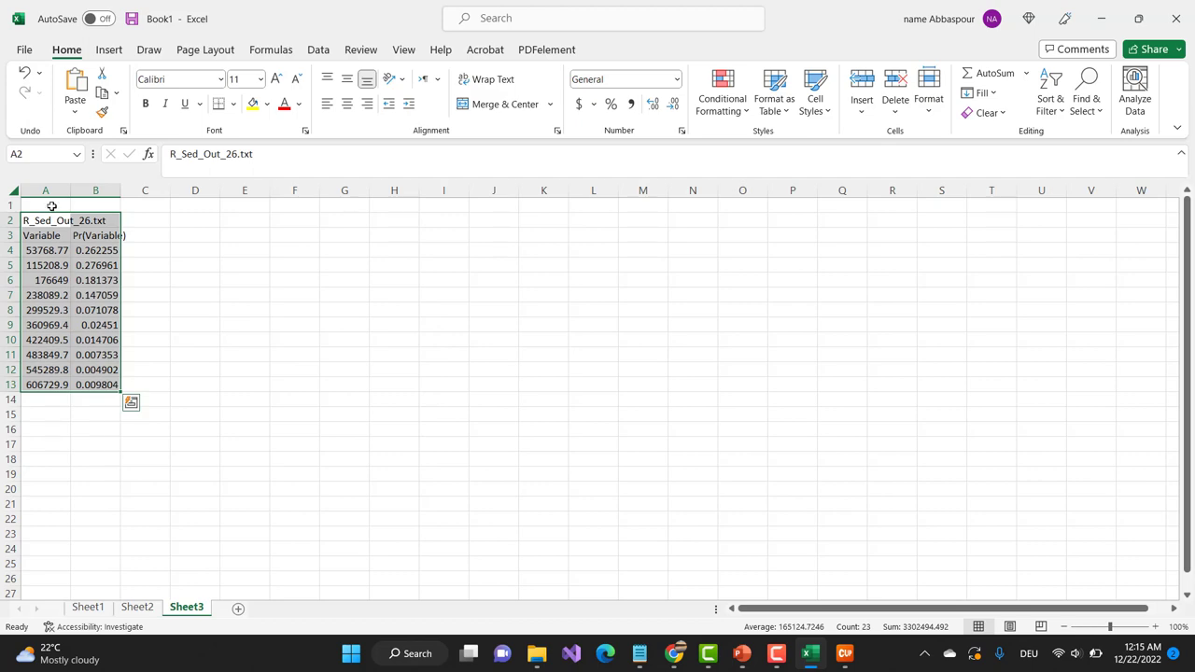
Step: Label the Iter-NT table NO terracing in cell A1, fill that cell yellow, and widen columns A and B
{"action": "left_click", "coordinate": [51, 205]}
{"action": "type", "text": "NO"}
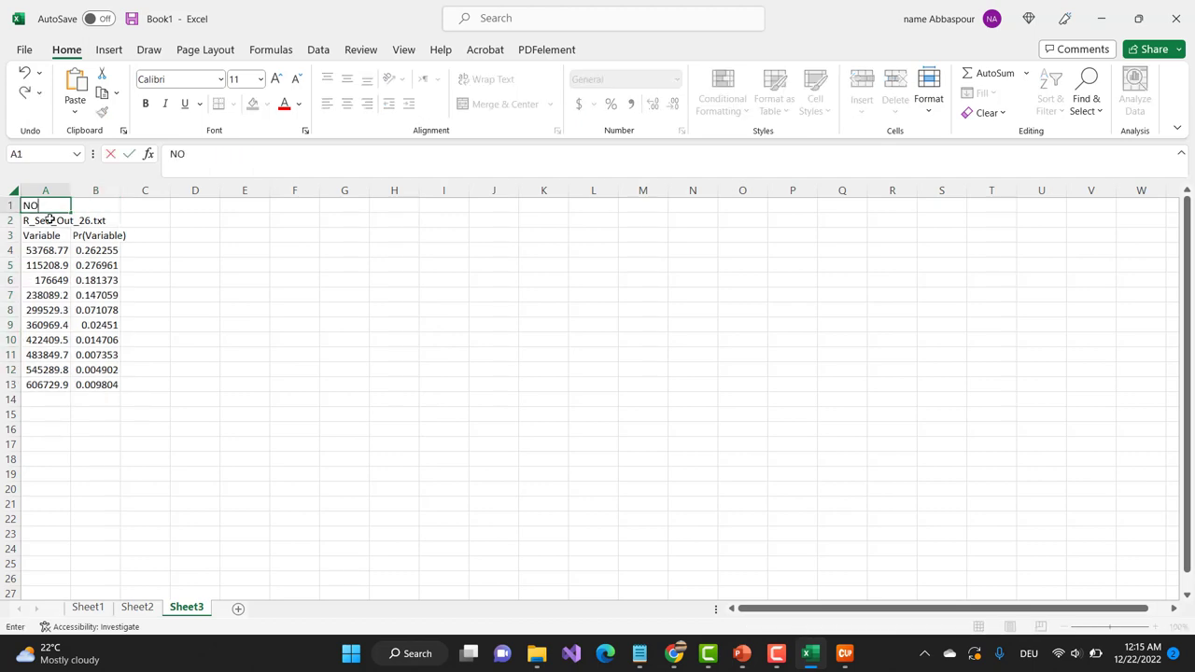
{"action": "type", "text": " terracing"}
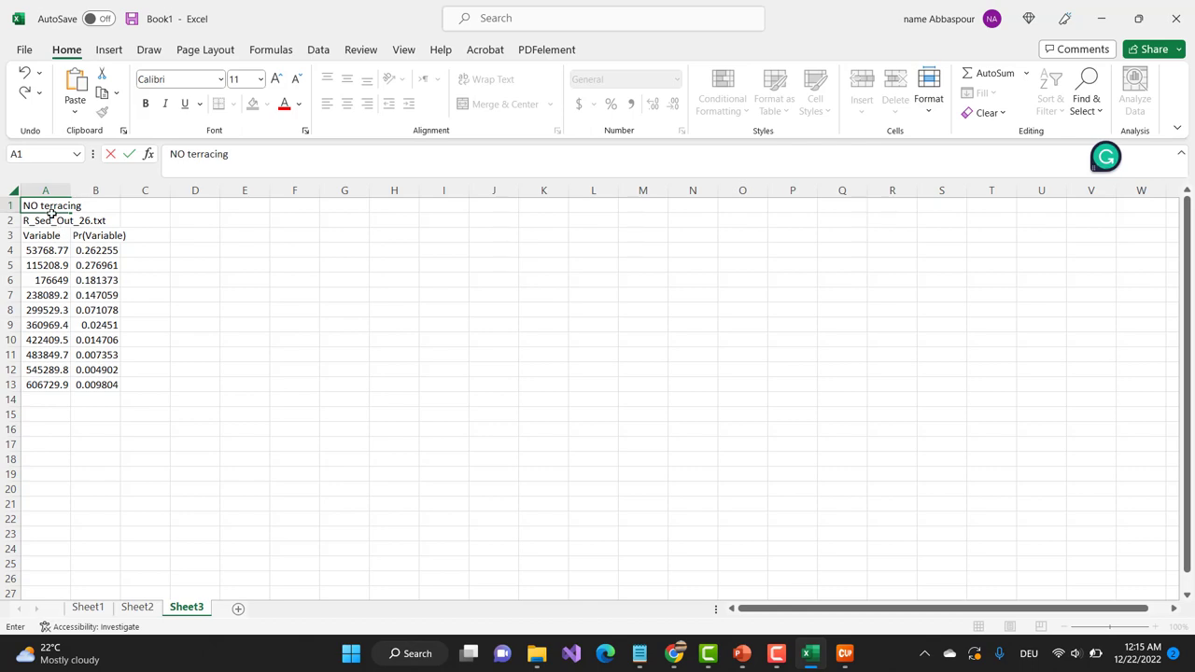
{"action": "key", "text": "Tab"}
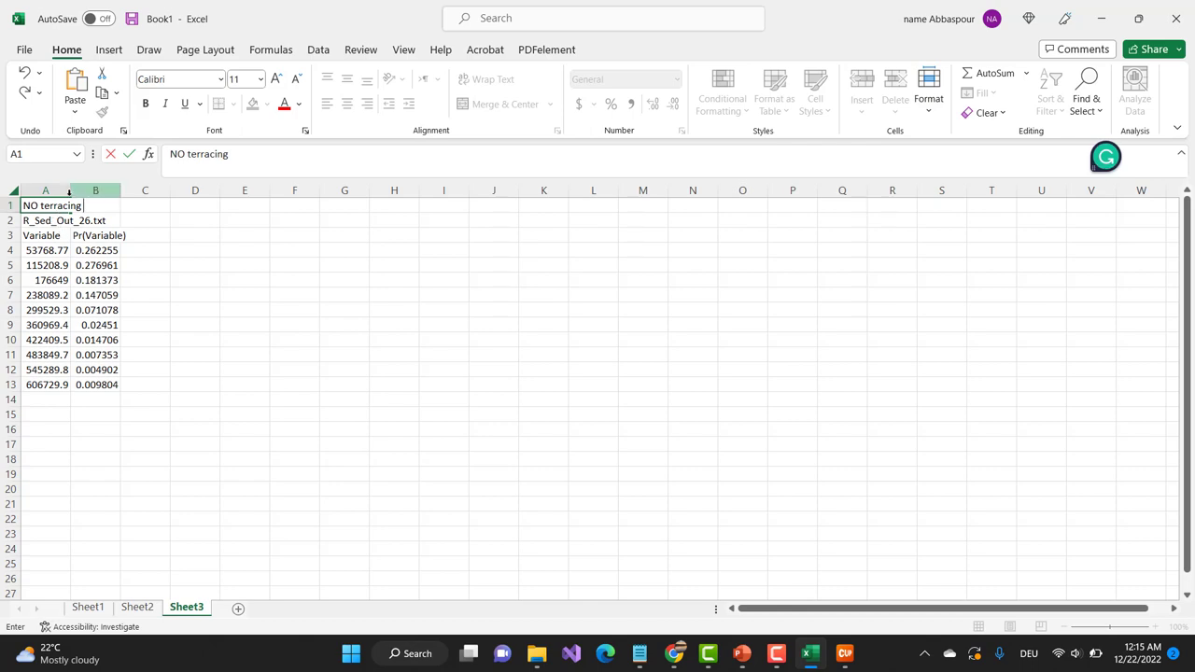
{"action": "key", "text": "ctrl+space"}
{"action": "left_click", "coordinate": [61, 206]}
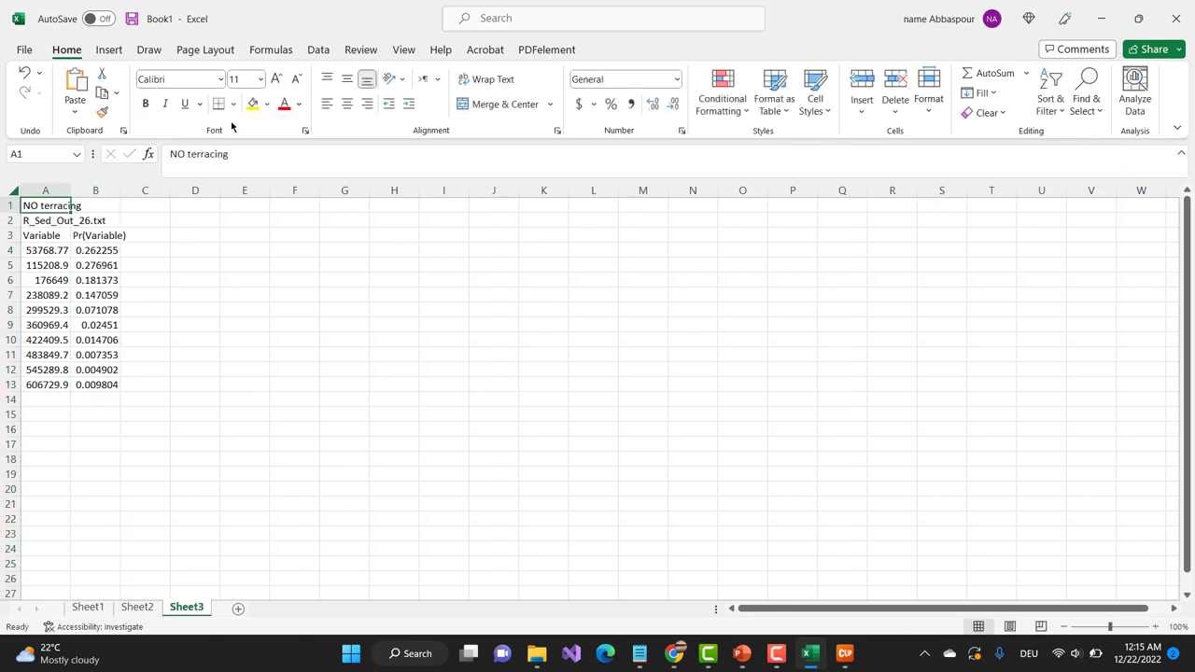
{"action": "left_click", "coordinate": [252, 103]}
{"action": "left_click_drag", "start_coordinate": [71, 190], "coordinate": [186, 190]}
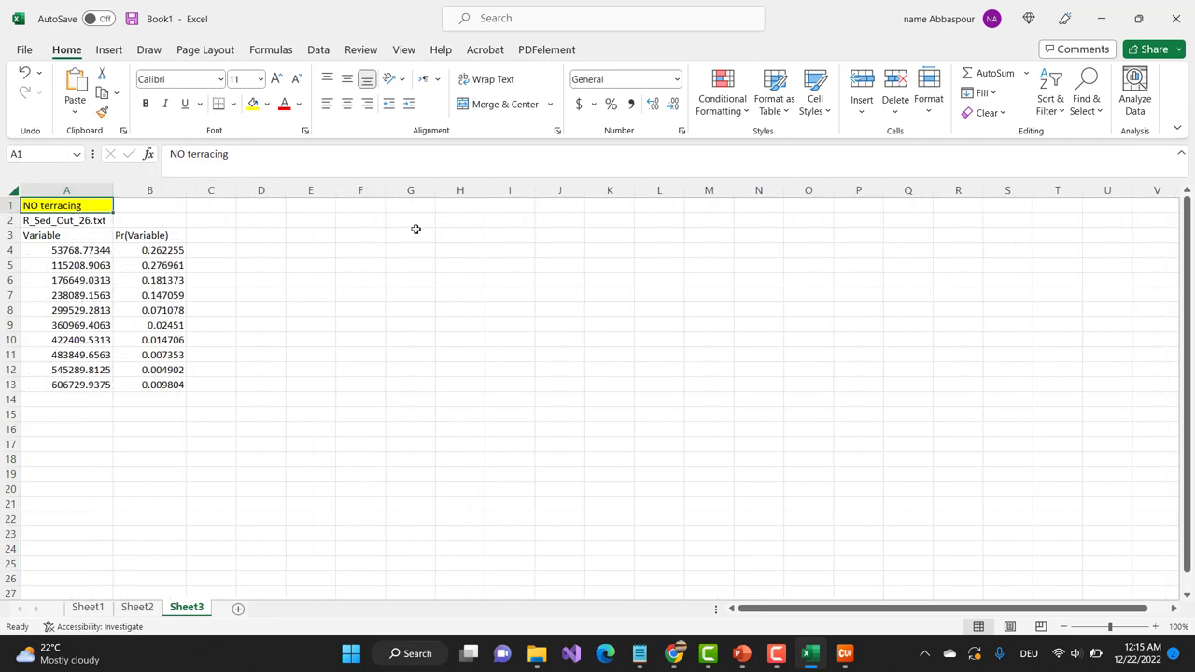
Step: Copy the whole table from Iter-T's Risk_out.txt into Sheet3 of Book1, starting at cell F2
{"action": "mouse_move", "coordinate": [649, 658]}
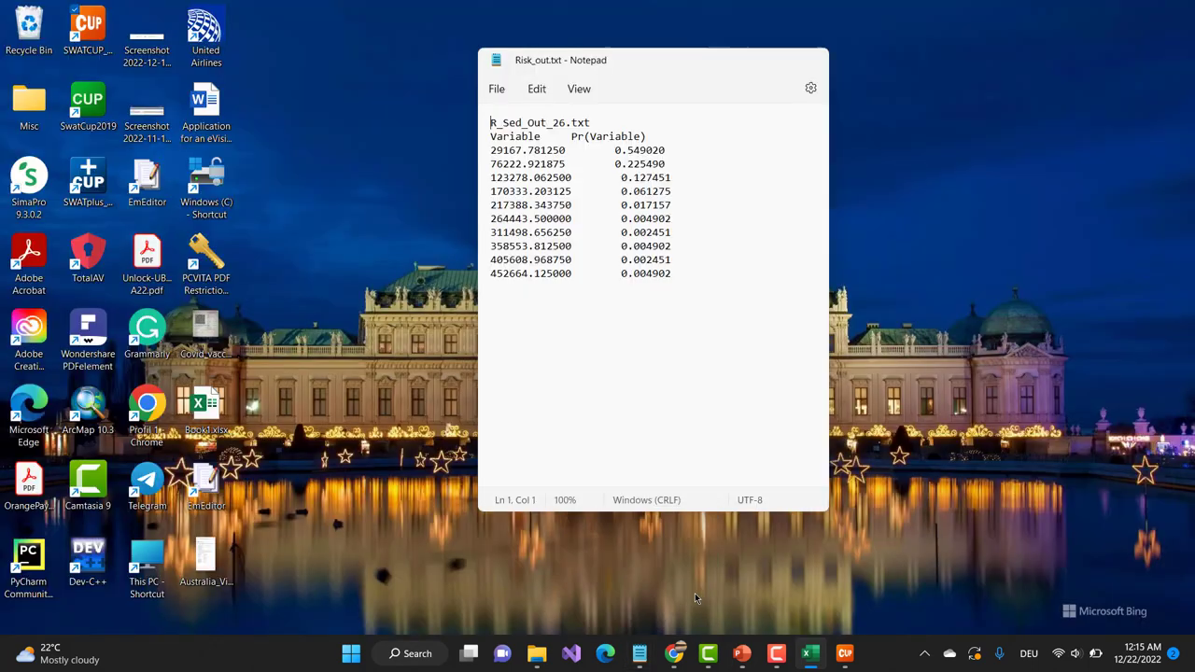
{"action": "left_click", "coordinate": [681, 572]}
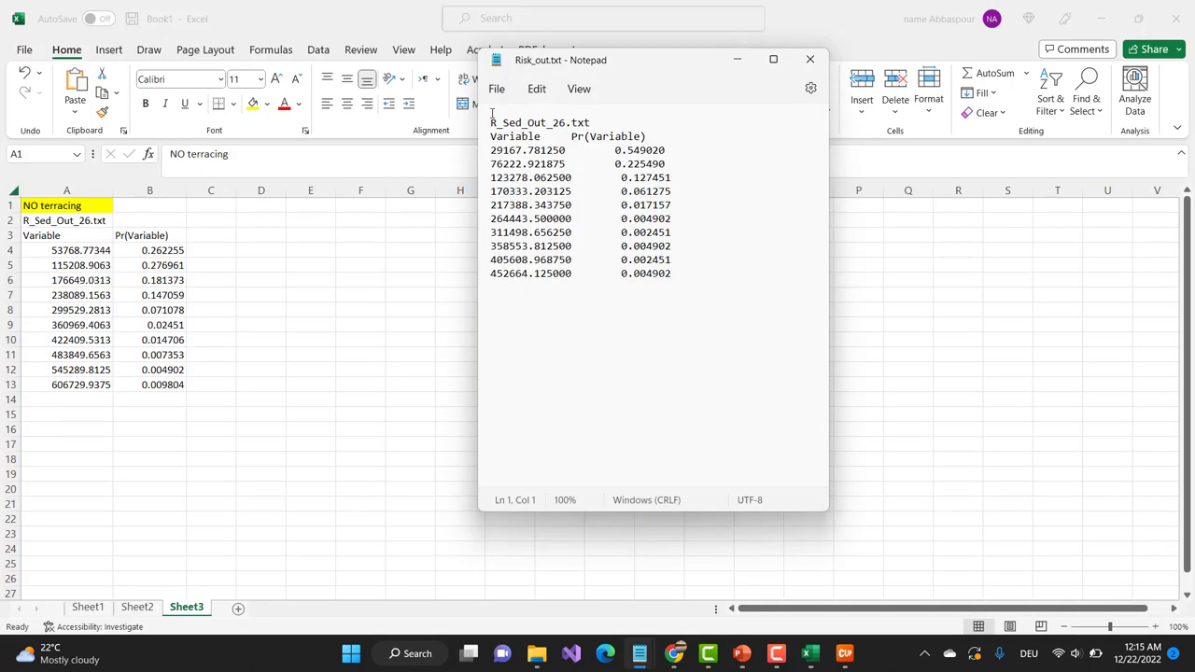
{"action": "left_click_drag", "start_coordinate": [490, 118], "coordinate": [703, 277]}
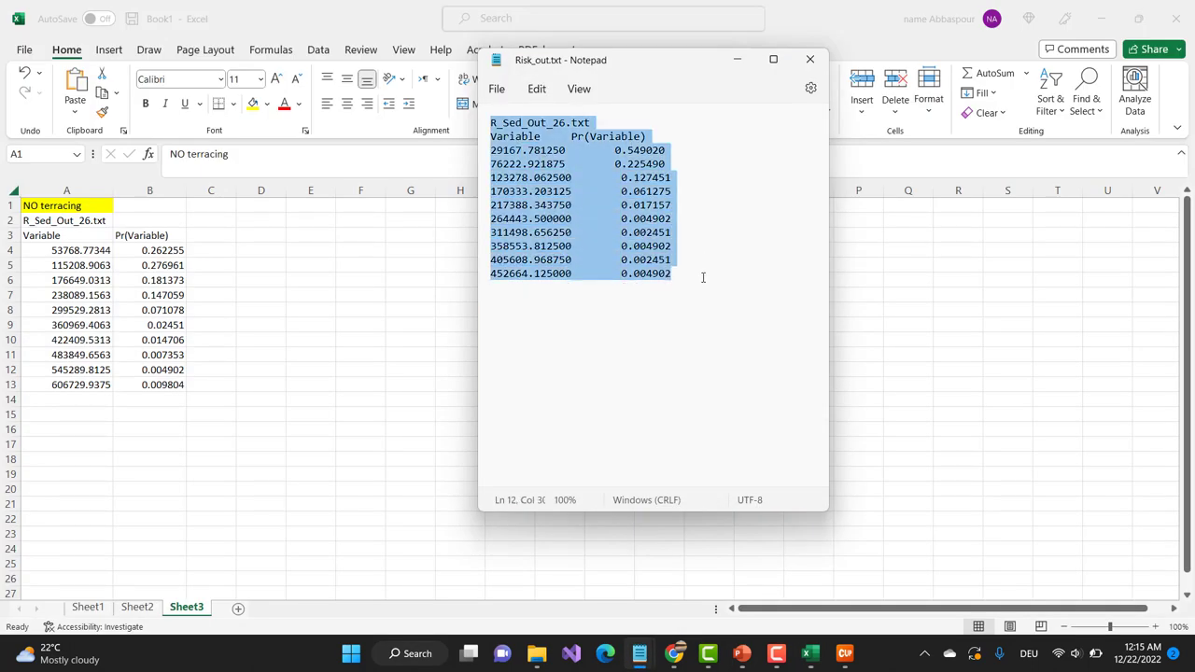
{"action": "left_click", "coordinate": [373, 220]}
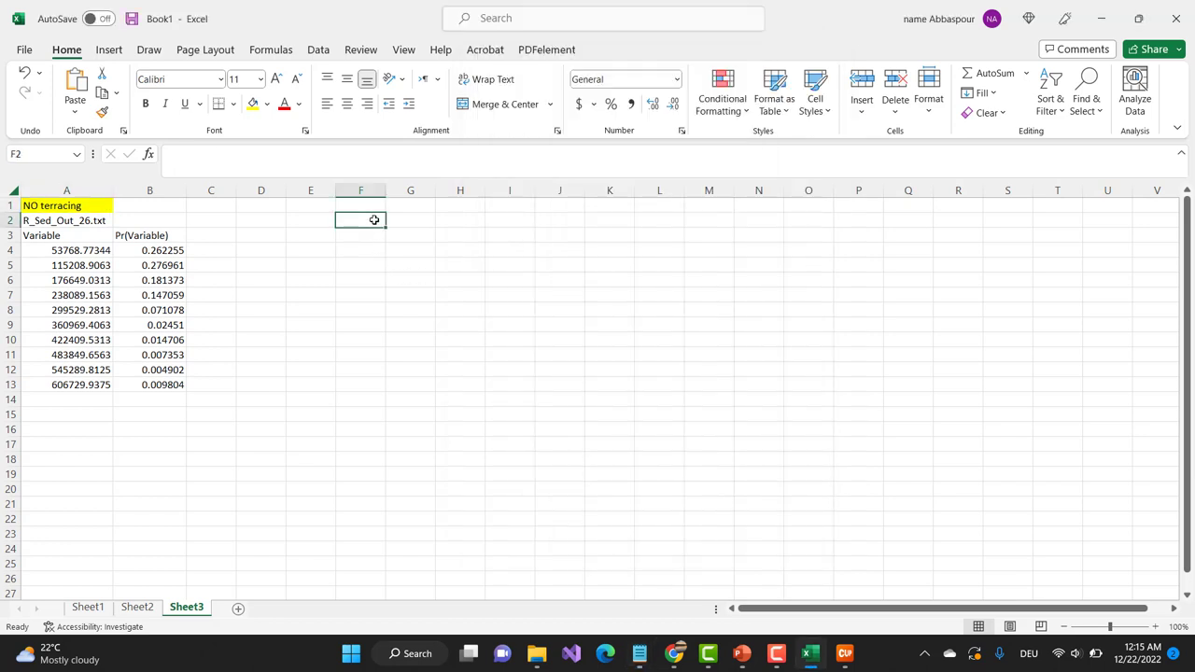
{"action": "key", "text": "ctrl+v"}
Step: Label the Iter-T table Terracing in cell F1, fill that cell yellow, and widen columns F and G
{"action": "left_click", "coordinate": [373, 207]}
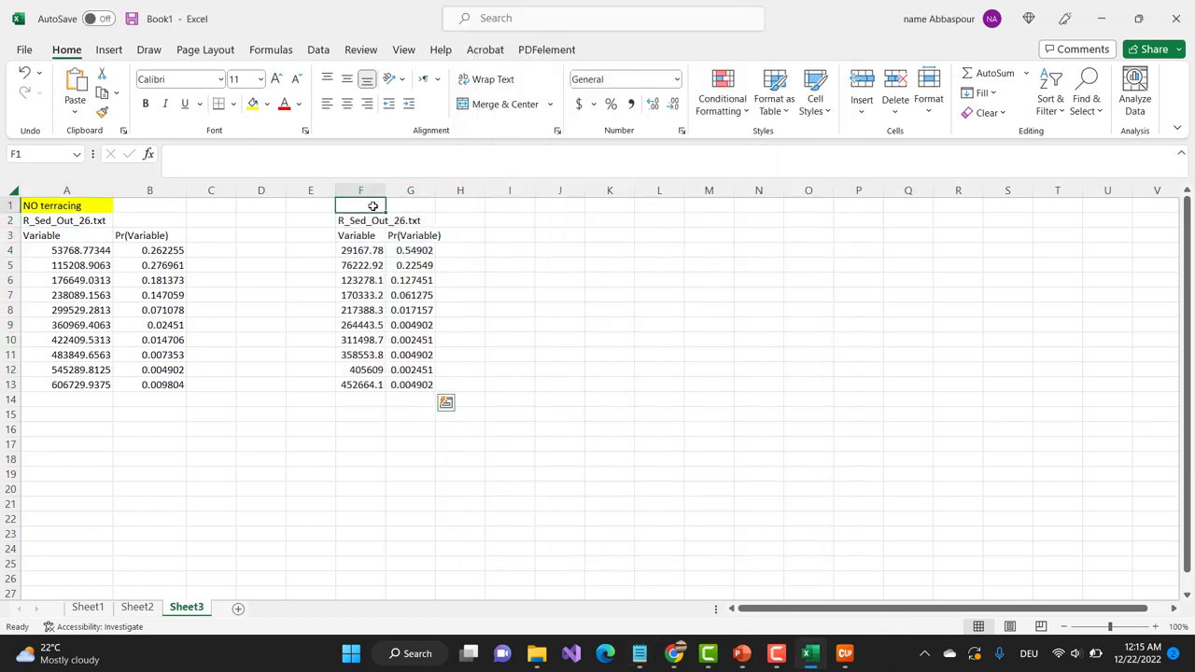
{"action": "type", "text": "Terracing"}
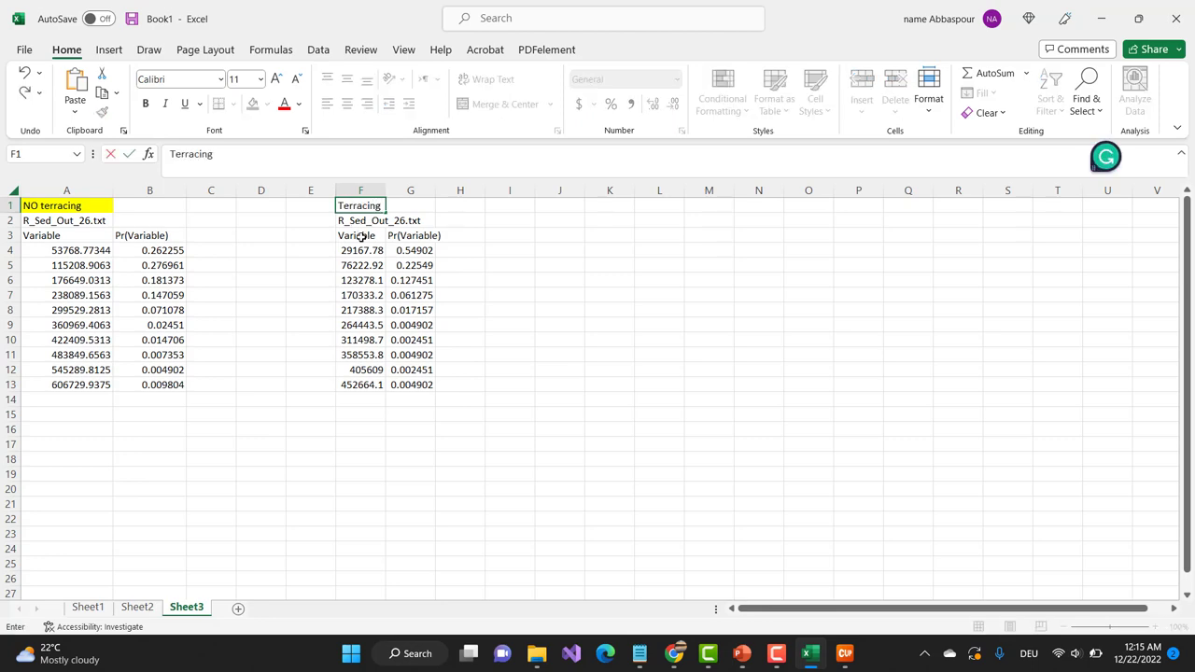
{"action": "left_click", "coordinate": [358, 235]}
{"action": "left_click", "coordinate": [360, 205]}
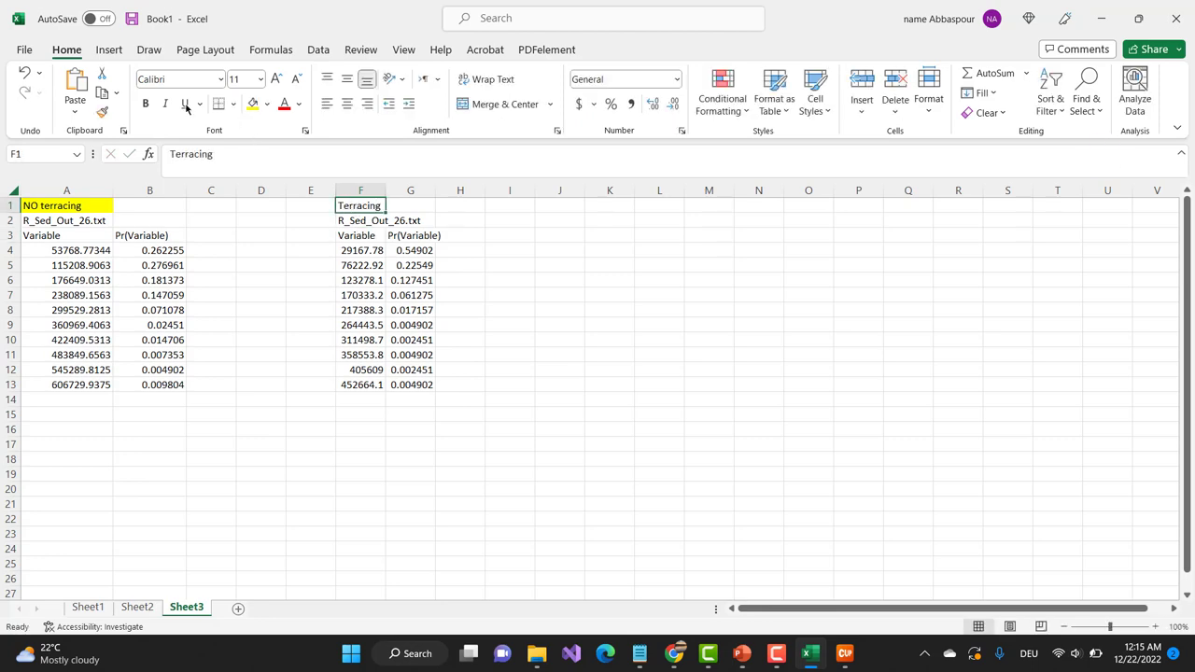
{"action": "left_click", "coordinate": [252, 103]}
{"action": "left_click_drag", "start_coordinate": [385, 189], "coordinate": [501, 192]}
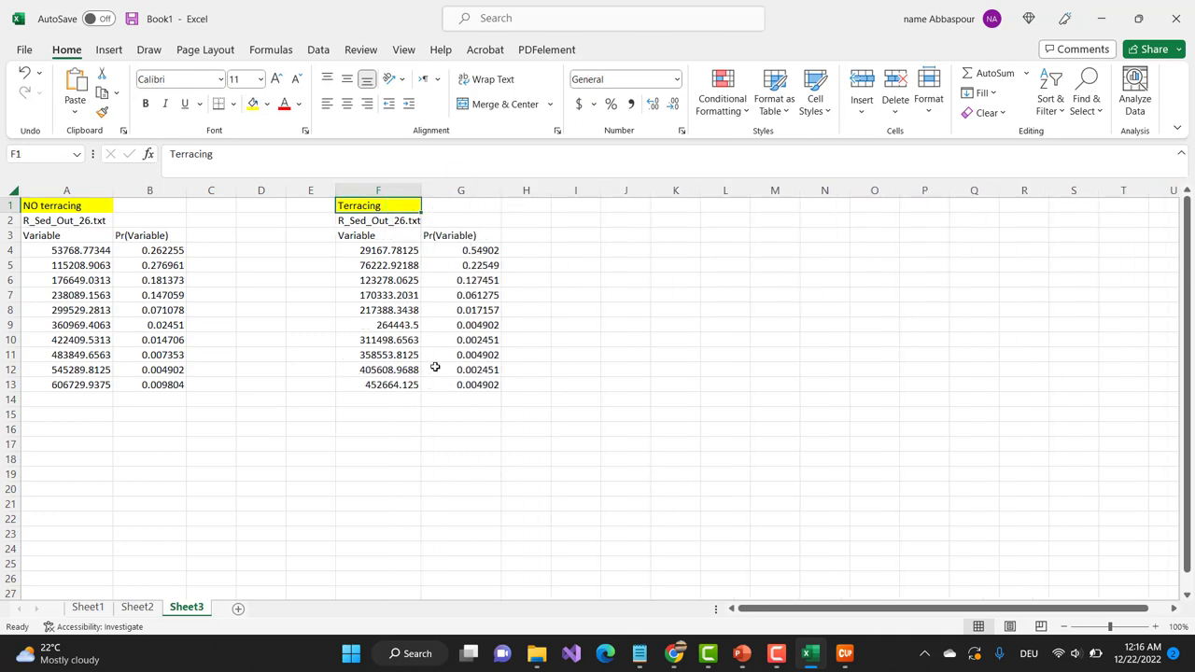
Step: Enter the note "assume that cost of soil loss is $100/tn" in cell A17 below the NO terracing table
{"action": "left_click", "coordinate": [84, 436]}
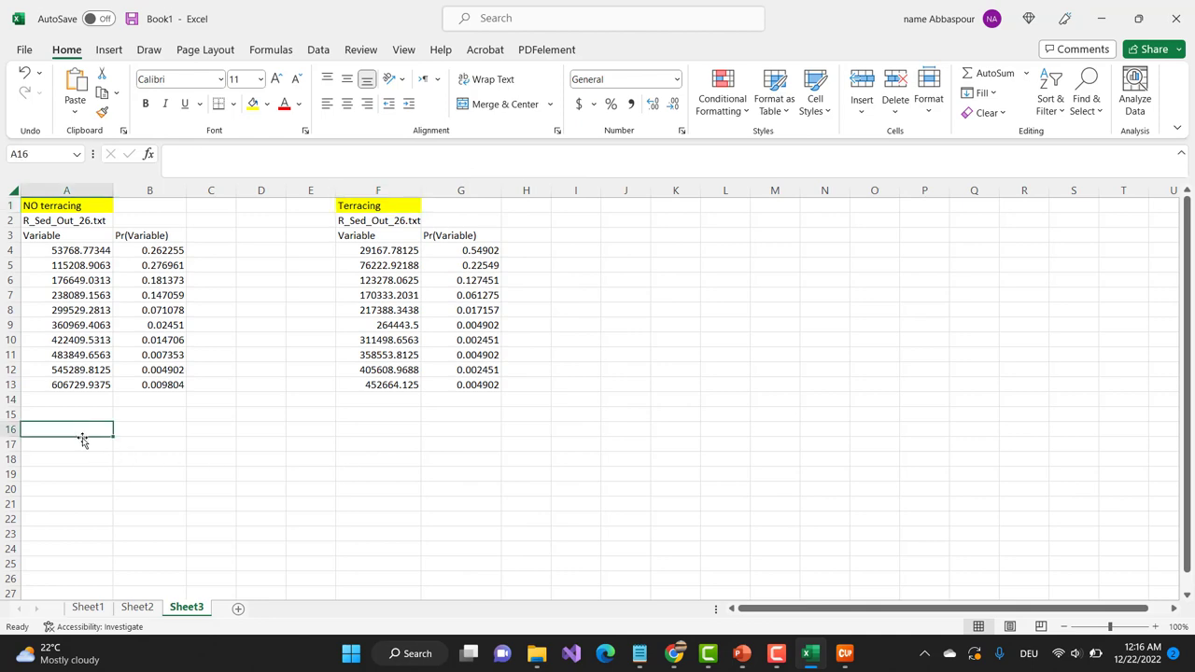
{"action": "left_click", "coordinate": [82, 440]}
{"action": "type", "text": "assume"}
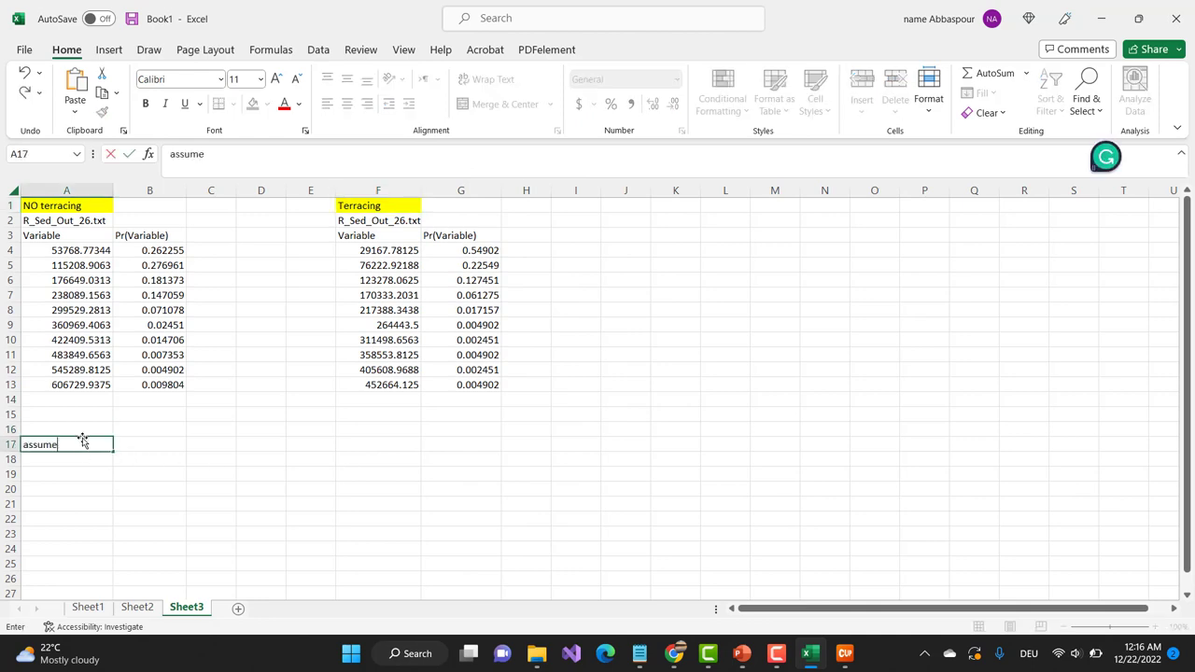
{"action": "type", "text": " that cost of soil l"}
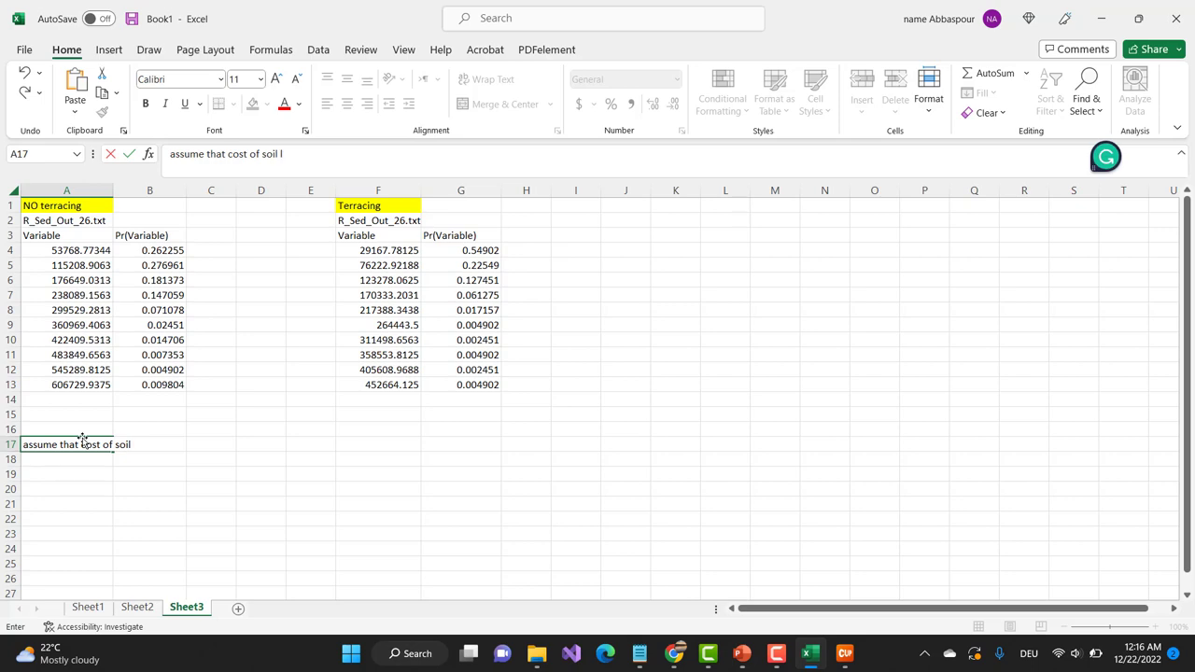
{"action": "type", "text": "oss is $100"}
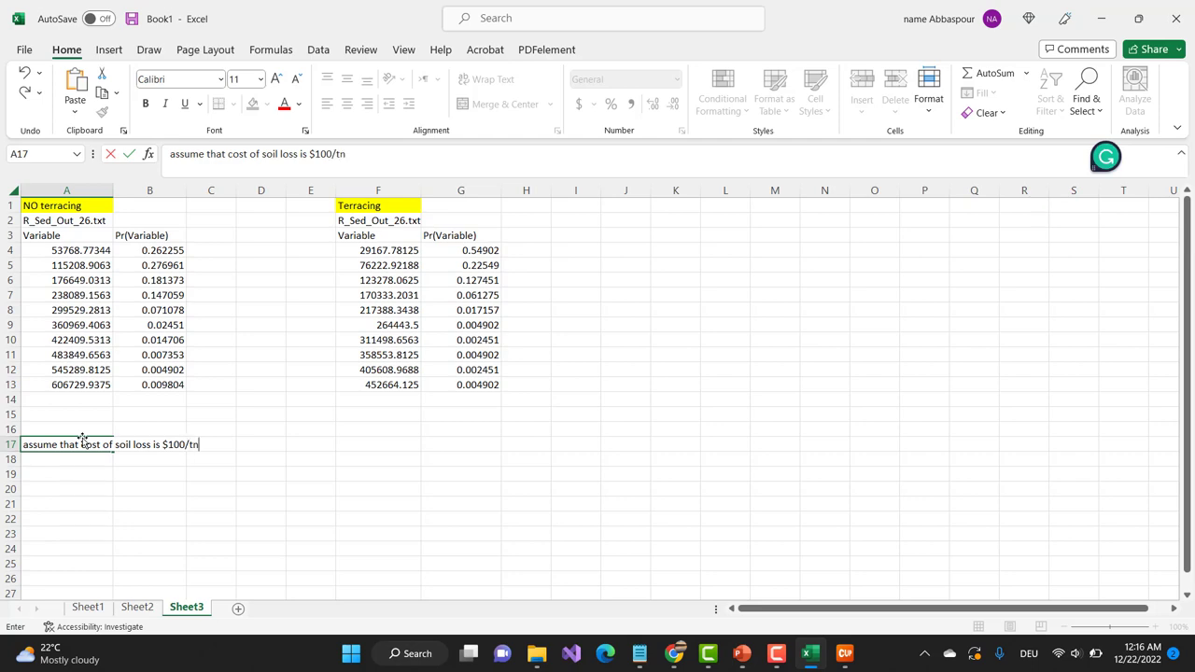
{"action": "type", "text": "/tn"}
{"action": "left_click", "coordinate": [107, 506]}
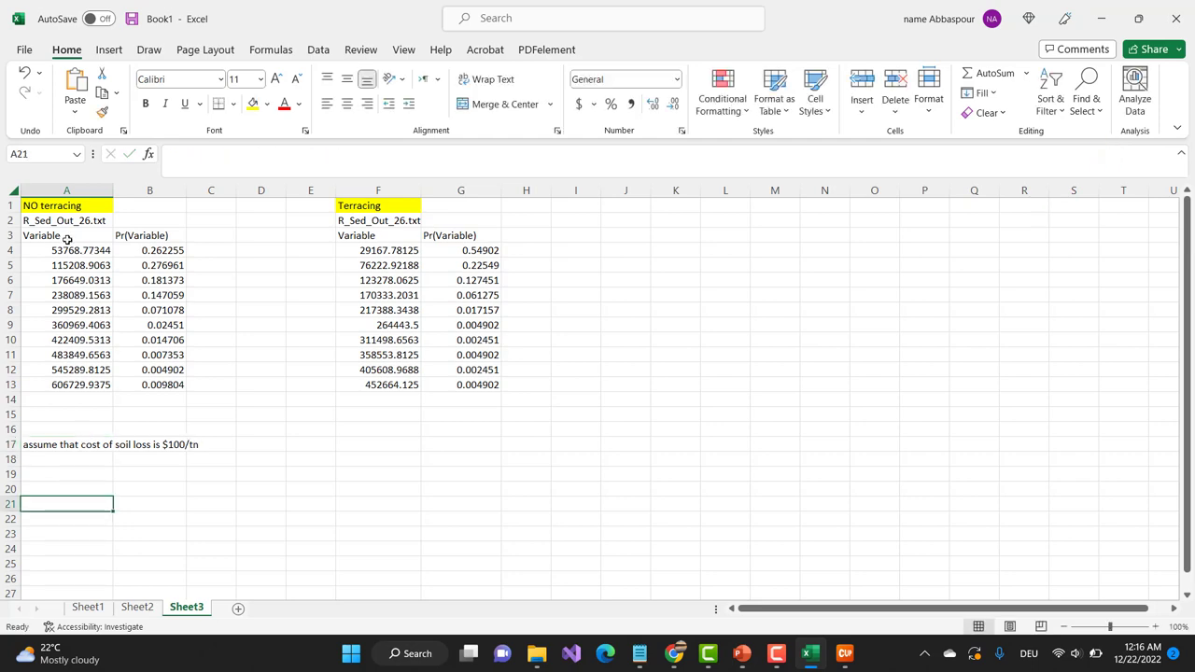
Step: Replace the Variable headers in A3 and F3 of both tables with "soil loss (tn)"
{"action": "left_click", "coordinate": [68, 240]}
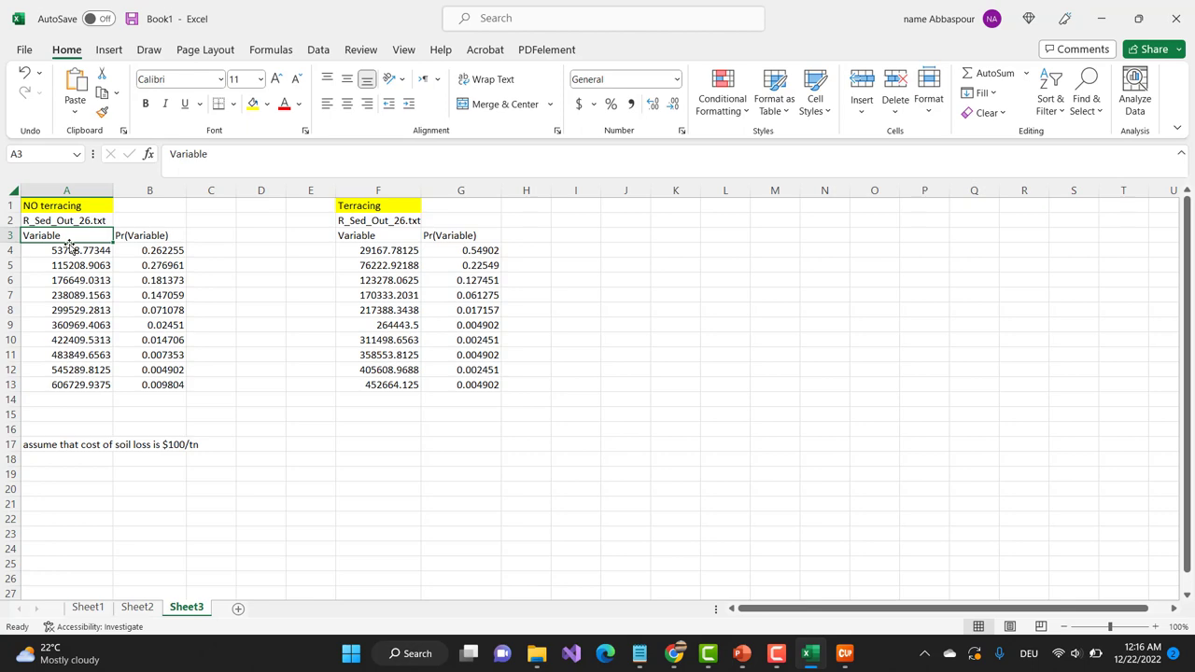
{"action": "type", "text": "soi"}
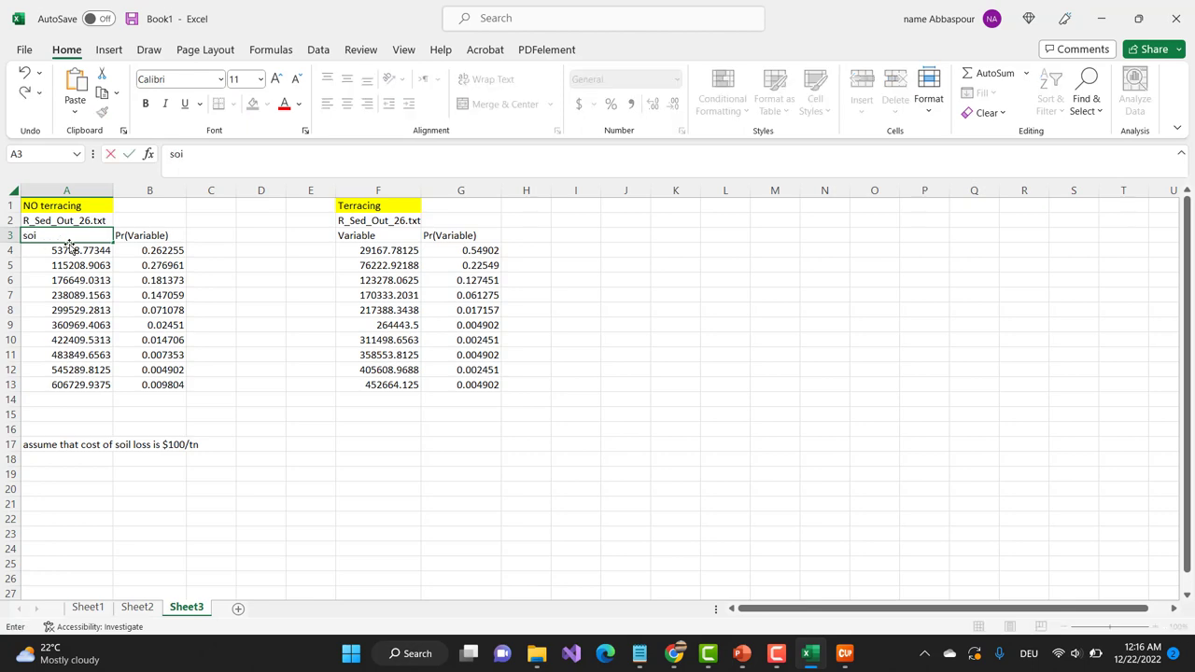
{"action": "type", "text": "l loss"}
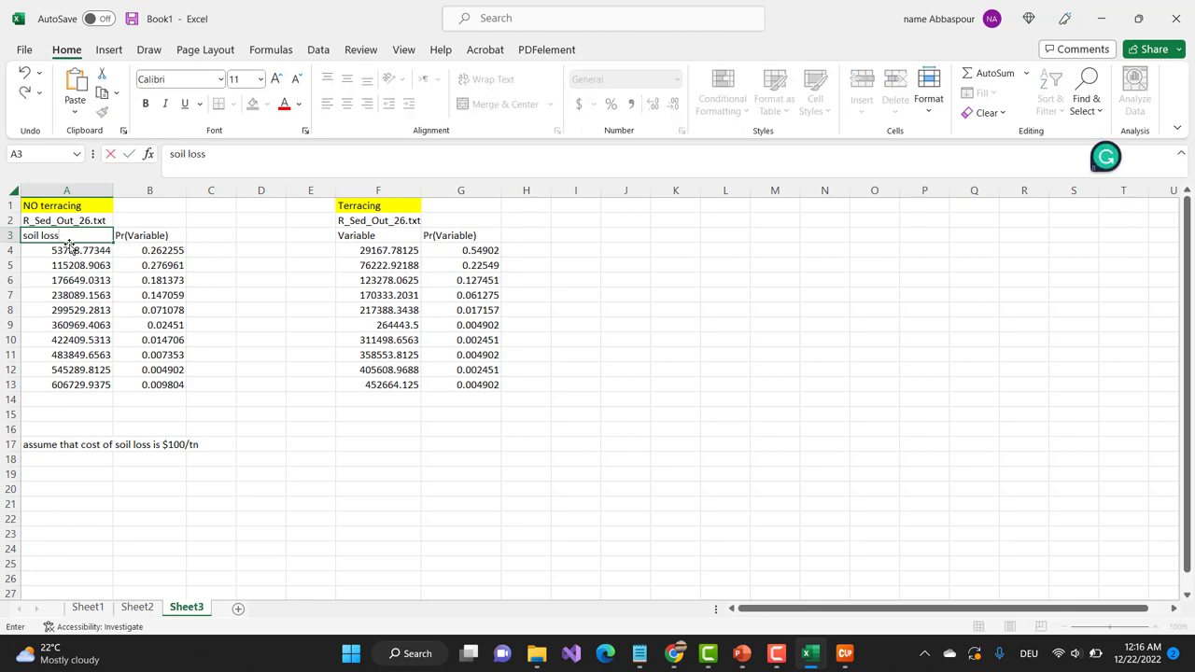
{"action": "type", "text": " (tn)"}
{"action": "left_click", "coordinate": [249, 276]}
{"action": "left_click", "coordinate": [70, 237]}
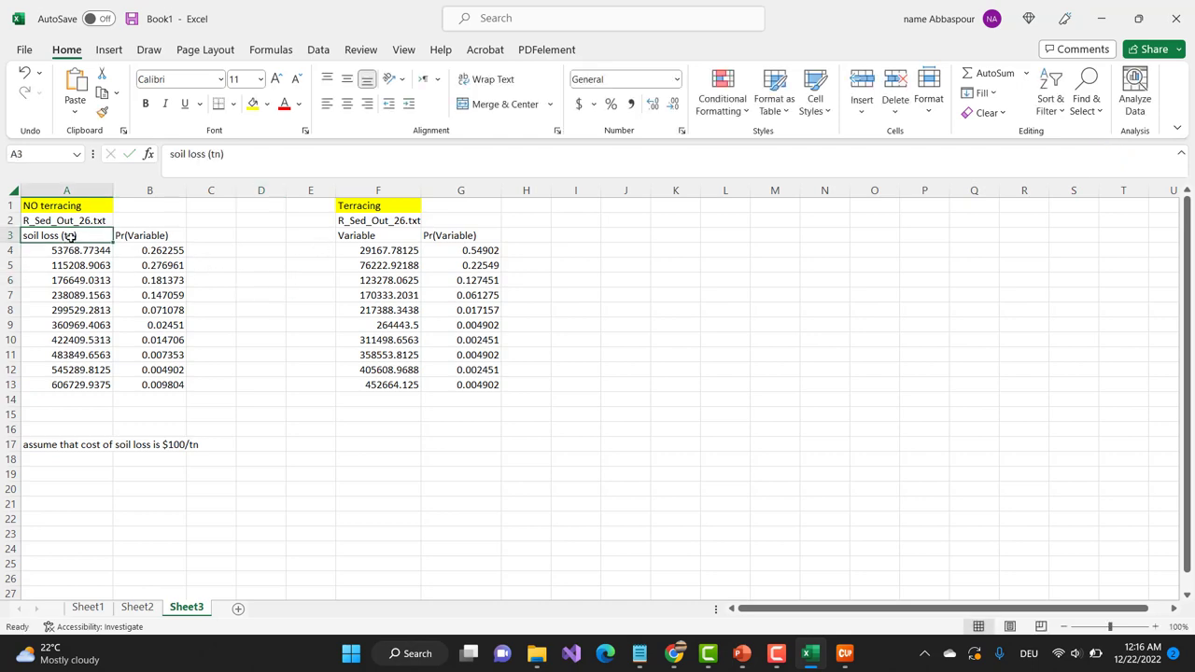
{"action": "left_click", "coordinate": [356, 236]}
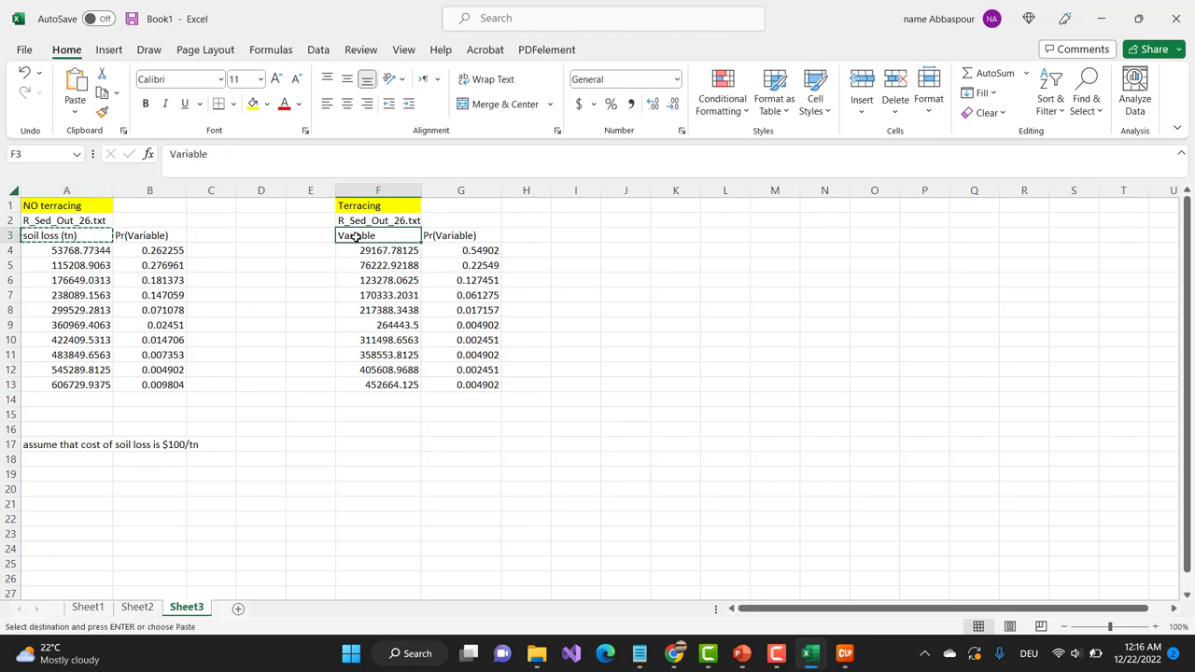
{"action": "type", "text": "soil loss (tn)"}
{"action": "left_click", "coordinate": [147, 236]}
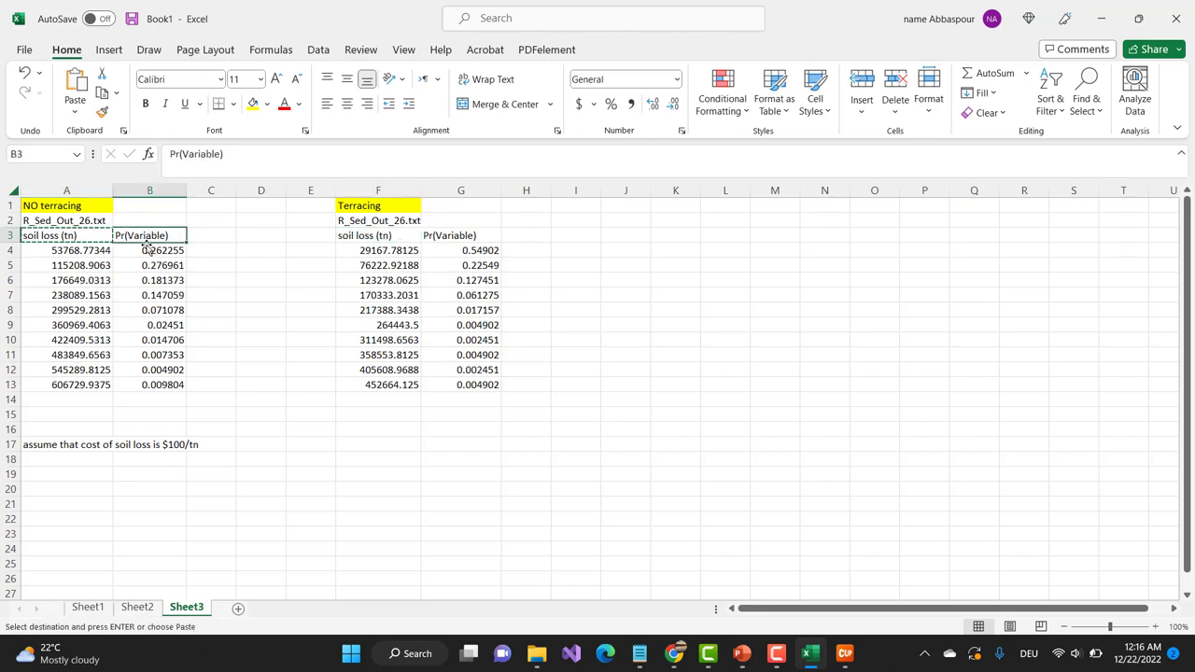
{"action": "left_click", "coordinate": [147, 254]}
{"action": "left_click", "coordinate": [105, 254]}
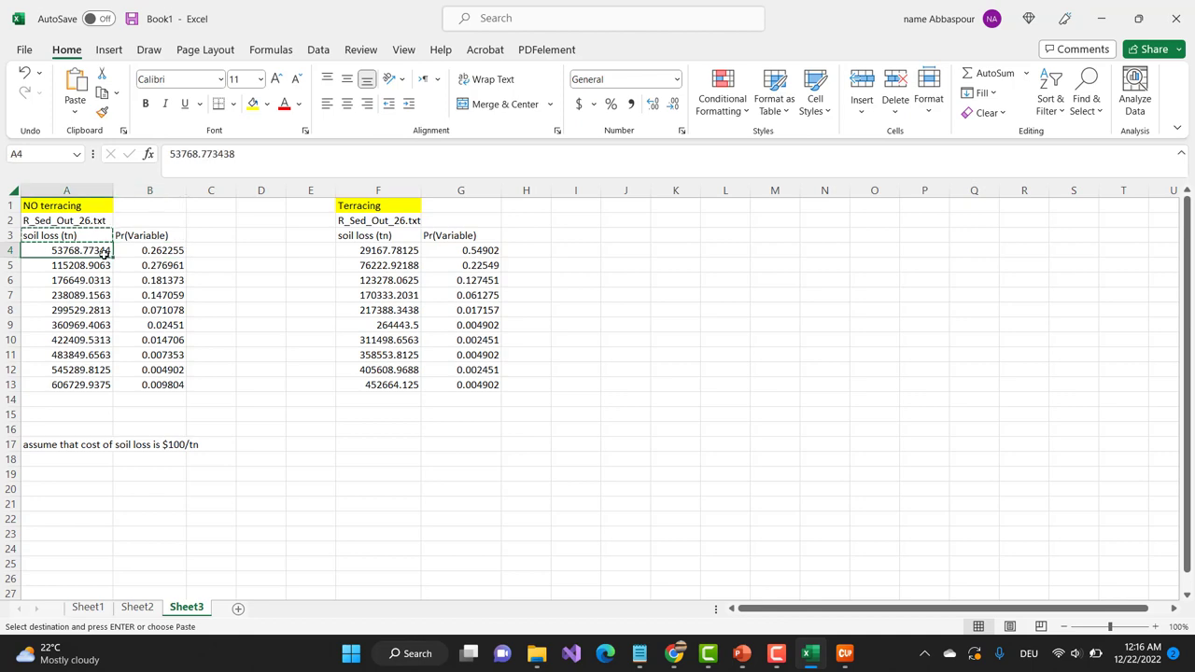
{"action": "left_click", "coordinate": [217, 310]}
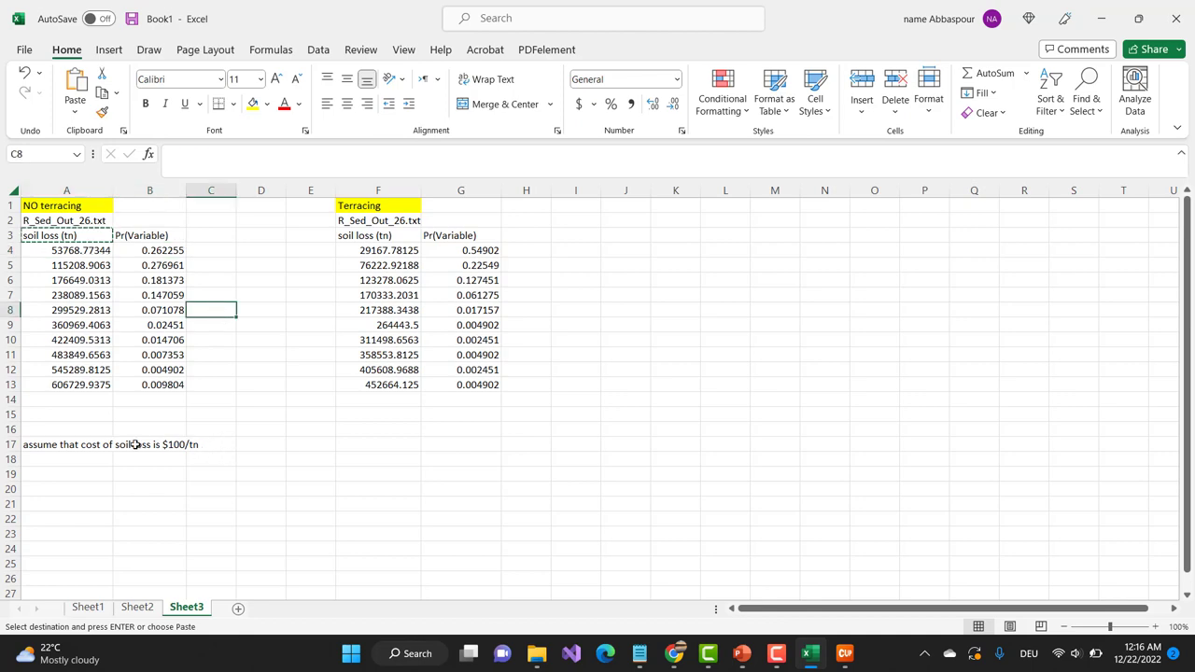
Step: Calculate the NO terracing soil loss cost in C4 with =100*A4 and fill the formula down to C13
{"action": "left_click", "coordinate": [207, 248]}
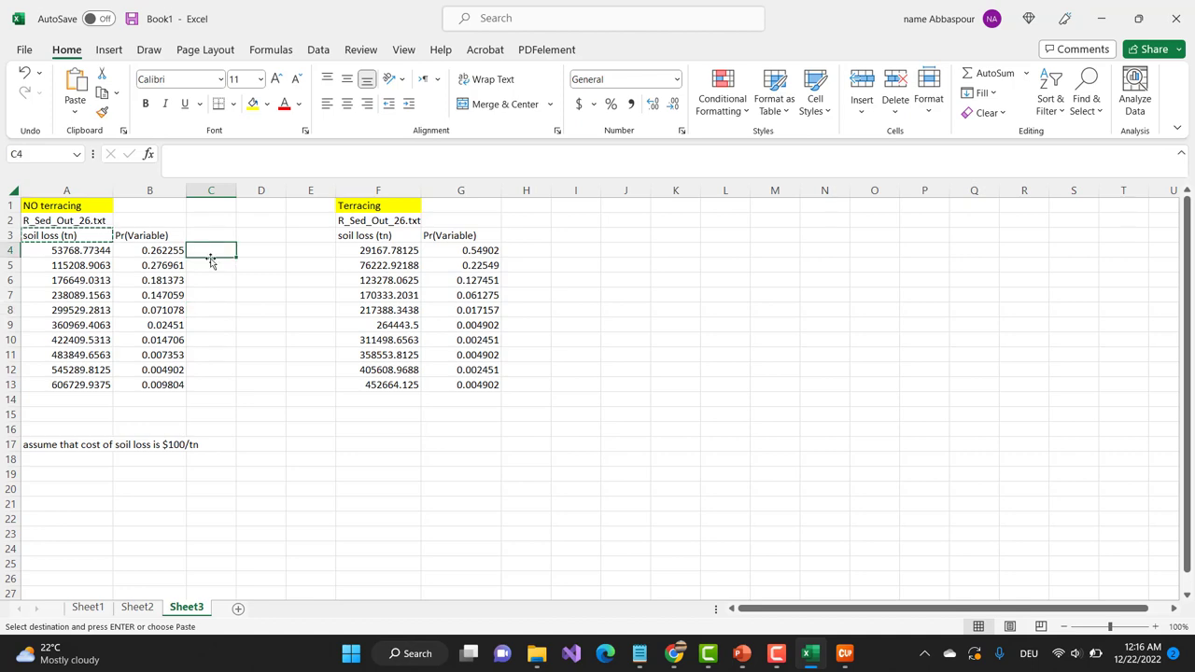
{"action": "type", "text": "="}
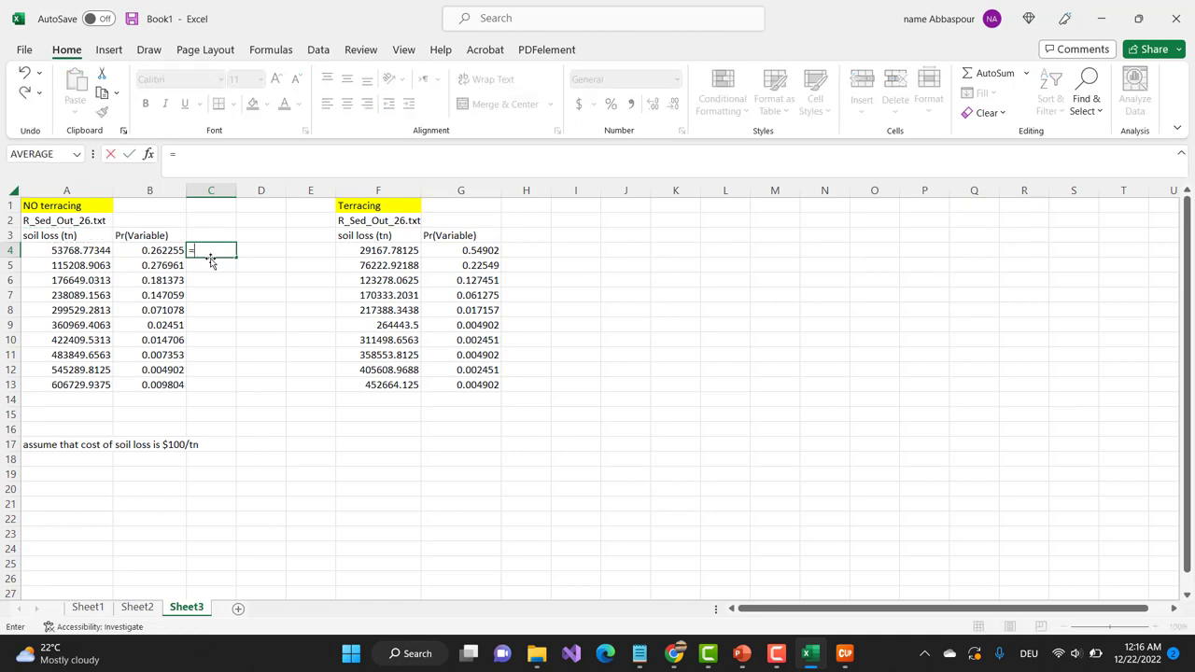
{"action": "type", "text": "100*"}
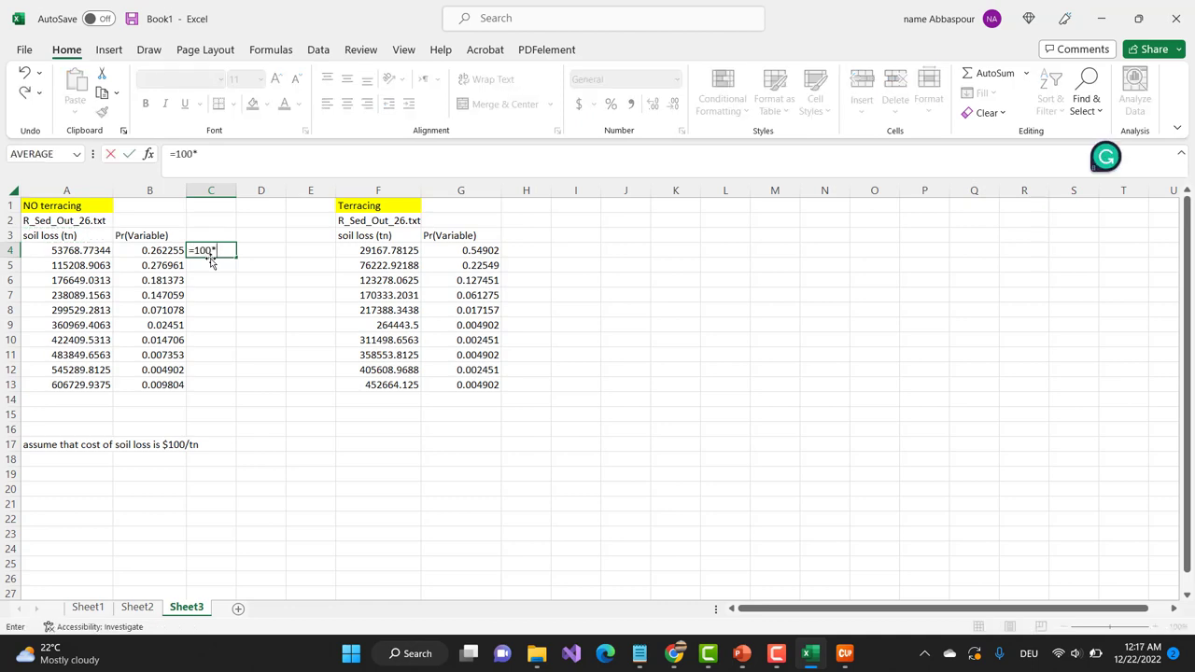
{"action": "left_click", "coordinate": [99, 252]}
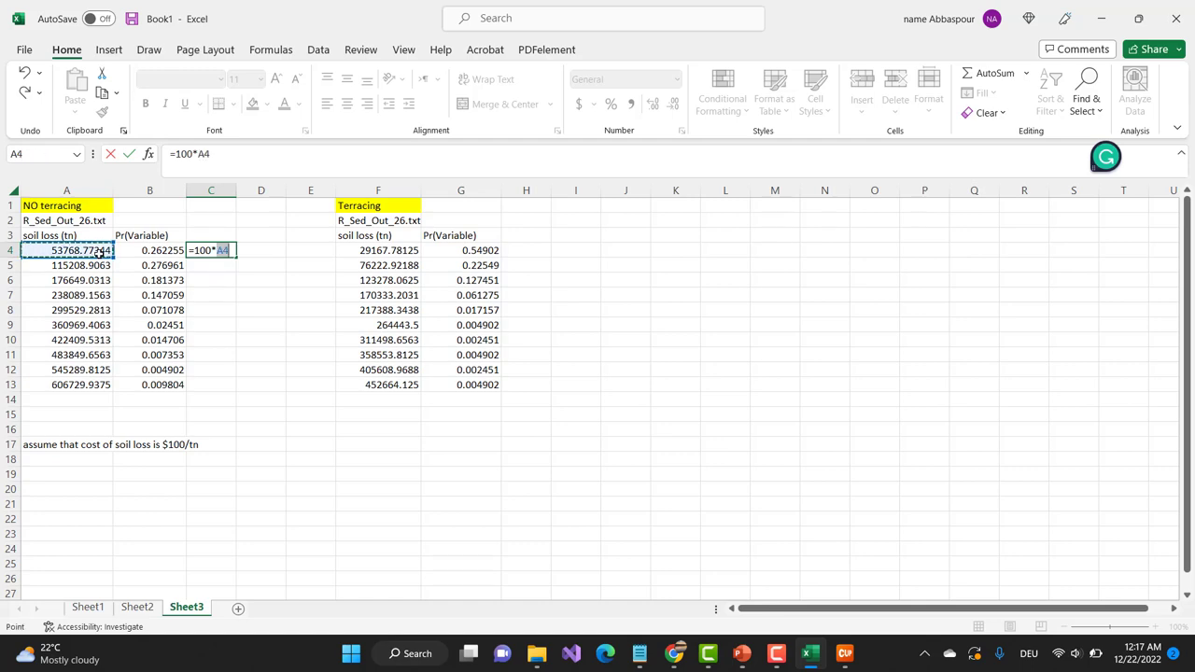
{"action": "key", "text": "Return"}
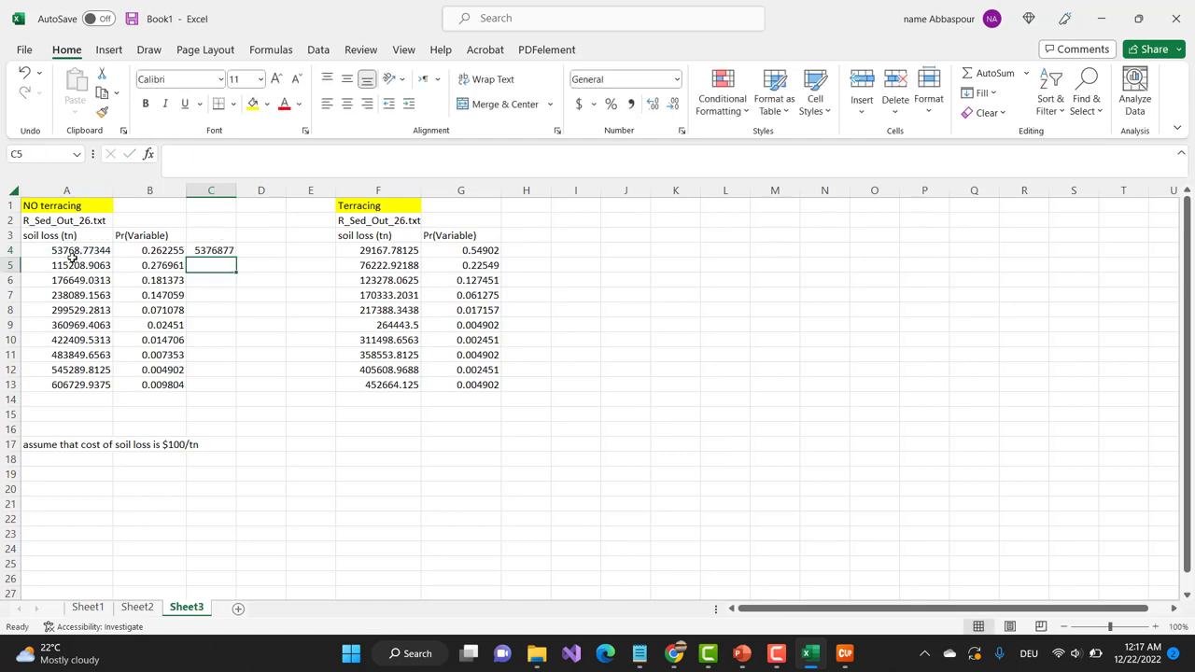
{"action": "left_click", "coordinate": [202, 249]}
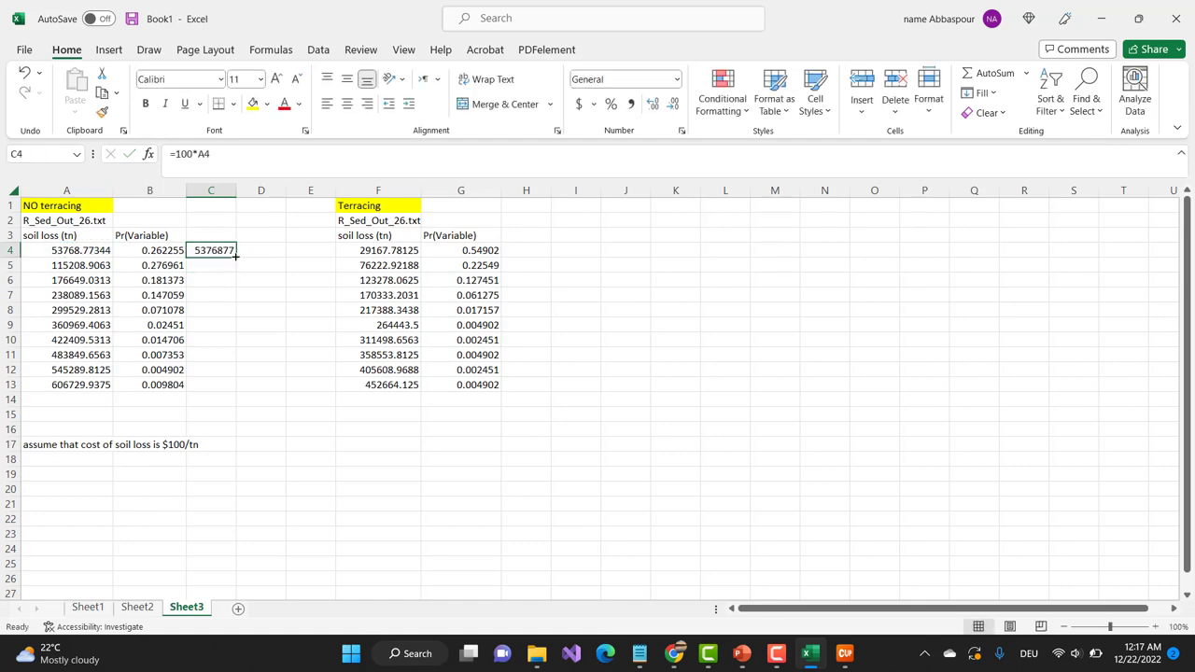
{"action": "left_click_drag", "start_coordinate": [236, 256], "coordinate": [237, 392]}
Step: Head the new cost column "cost of failure" in cell C3 and widen column C to fit it
{"action": "left_click", "coordinate": [225, 236]}
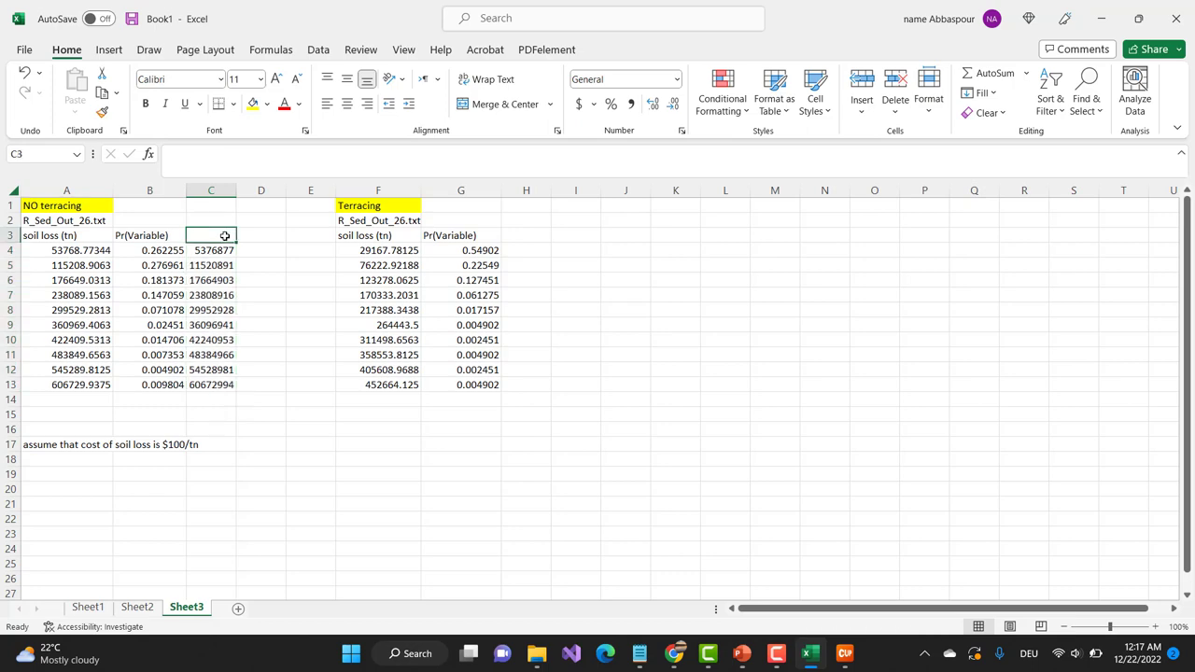
{"action": "type", "text": "cost of"}
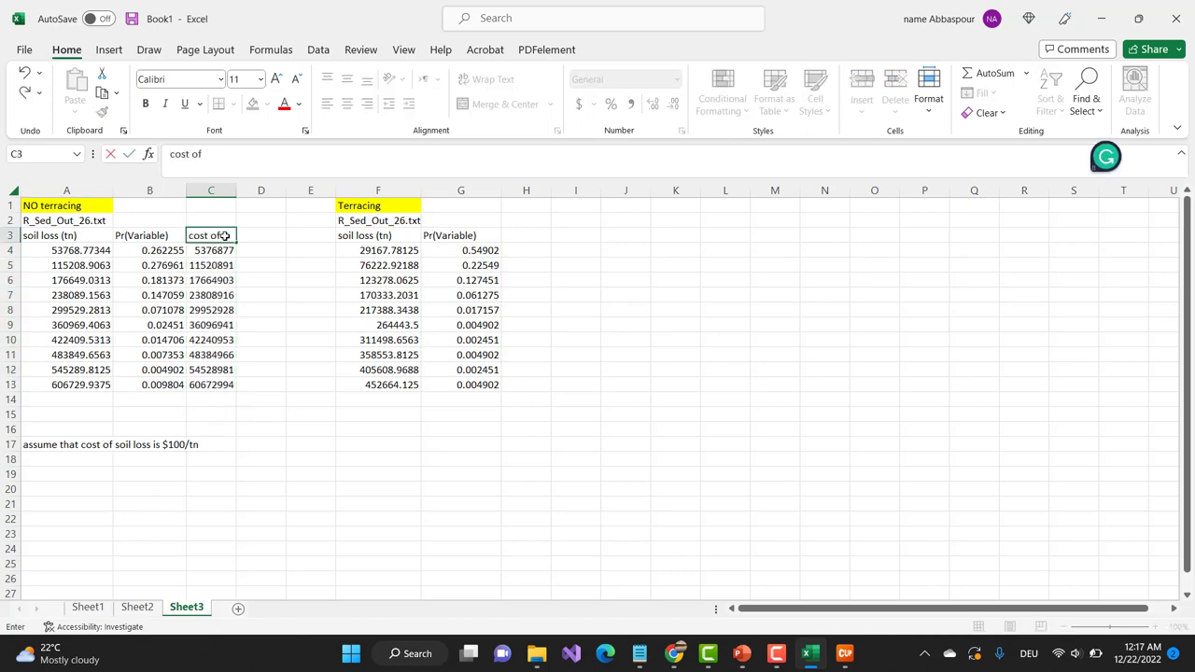
{"action": "type", "text": " failure"}
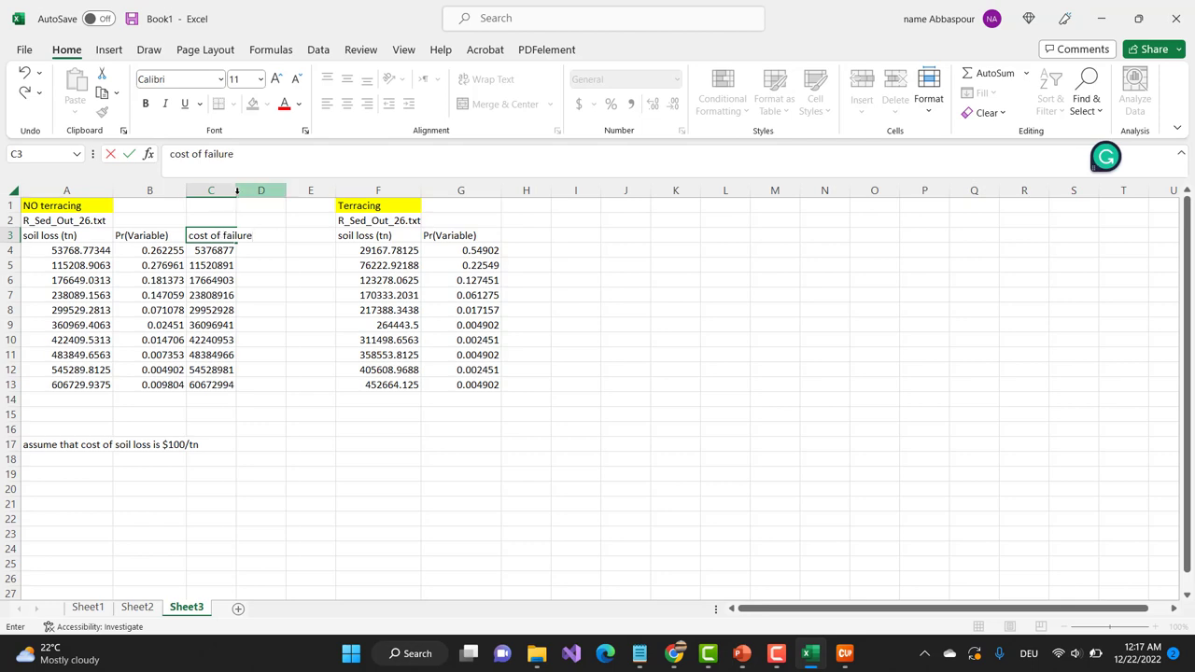
{"action": "left_click", "coordinate": [237, 191]}
{"action": "key", "text": "Down"}
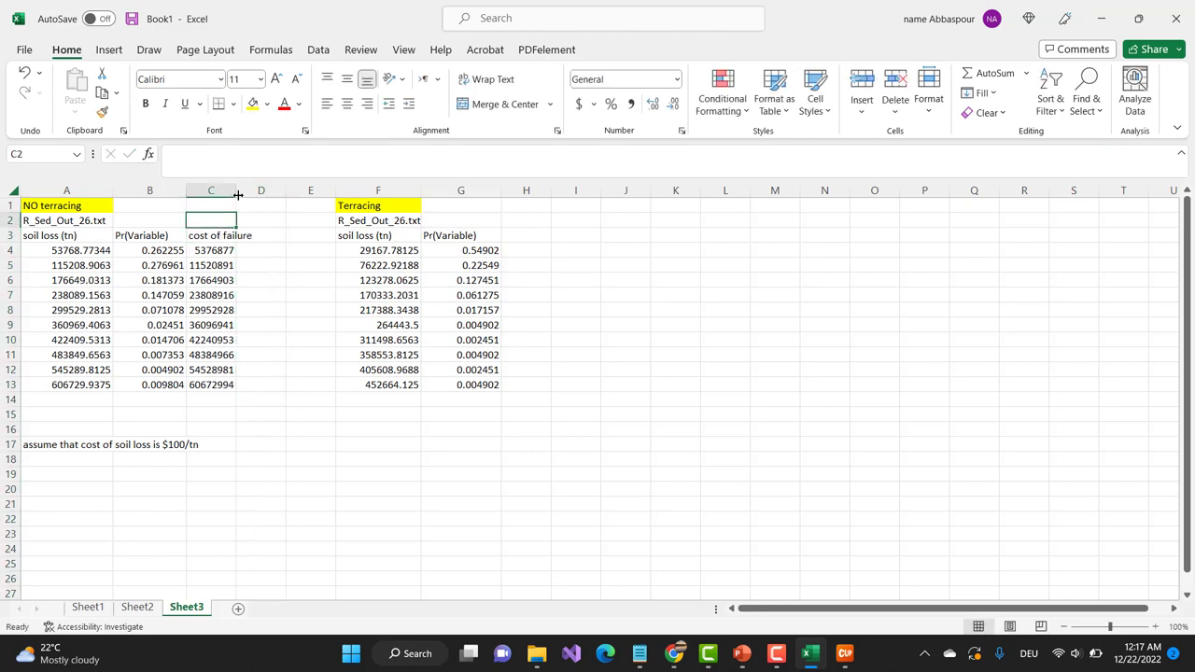
{"action": "left_click_drag", "start_coordinate": [237, 194], "coordinate": [254, 195]}
Step: Change the NO terracing probability header in B3 to Pr(failure)
{"action": "left_click", "coordinate": [154, 235]}
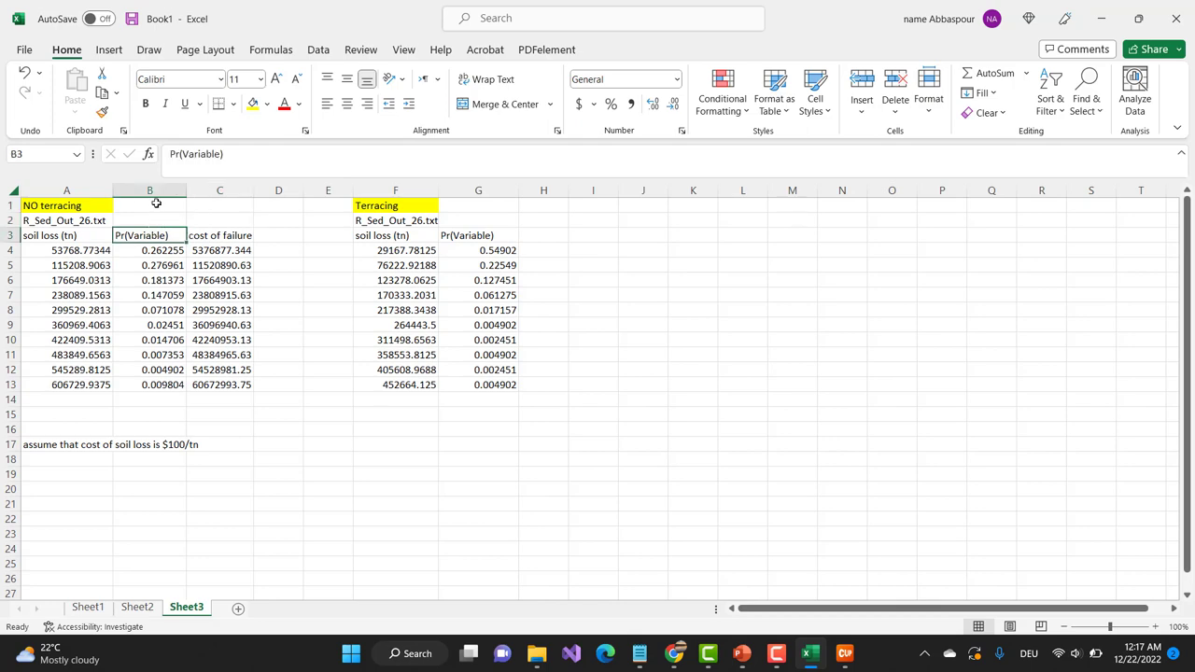
{"action": "left_click", "coordinate": [199, 154]}
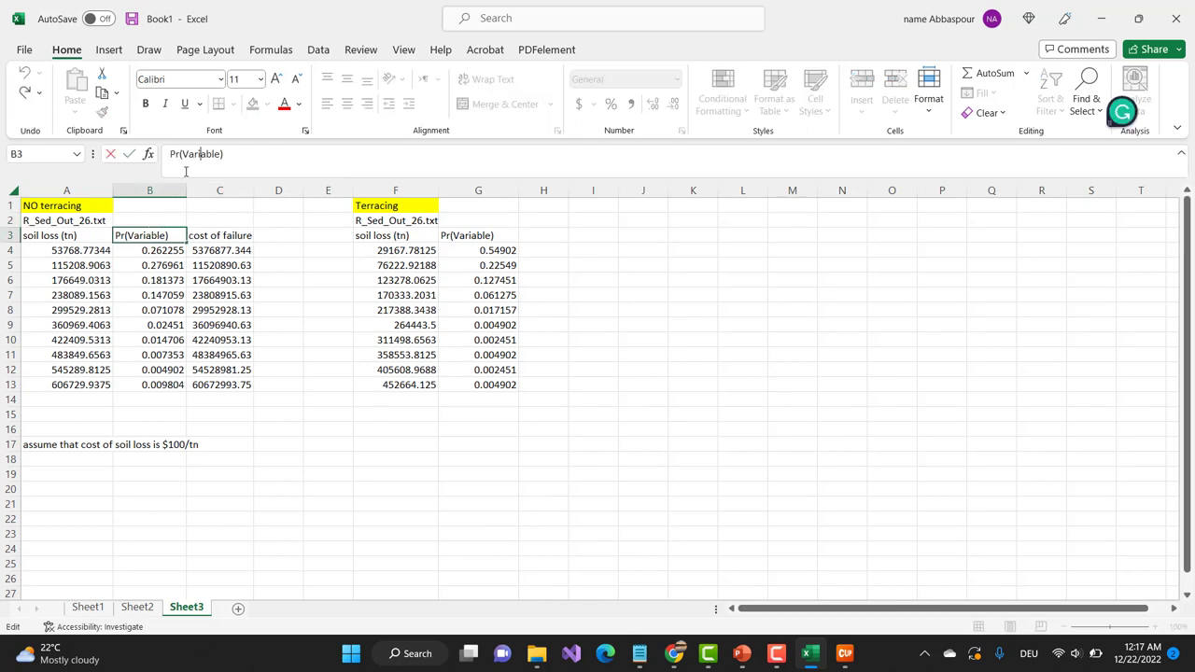
{"action": "key", "text": "Right"}
{"action": "key", "text": "Right"}
{"action": "key", "text": "Right"}
{"action": "key", "text": "Right"}
{"action": "key", "text": "shift+Left"}
{"action": "key", "text": "shift+Left"}
{"action": "key", "text": "shift+Left"}
{"action": "key", "text": "shift+Left"}
{"action": "key", "text": "shift+Left"}
{"action": "key", "text": "shift+Left"}
{"action": "key", "text": "shift+Left"}
{"action": "key", "text": "shift+Left"}
{"action": "type", "text": "failure"}
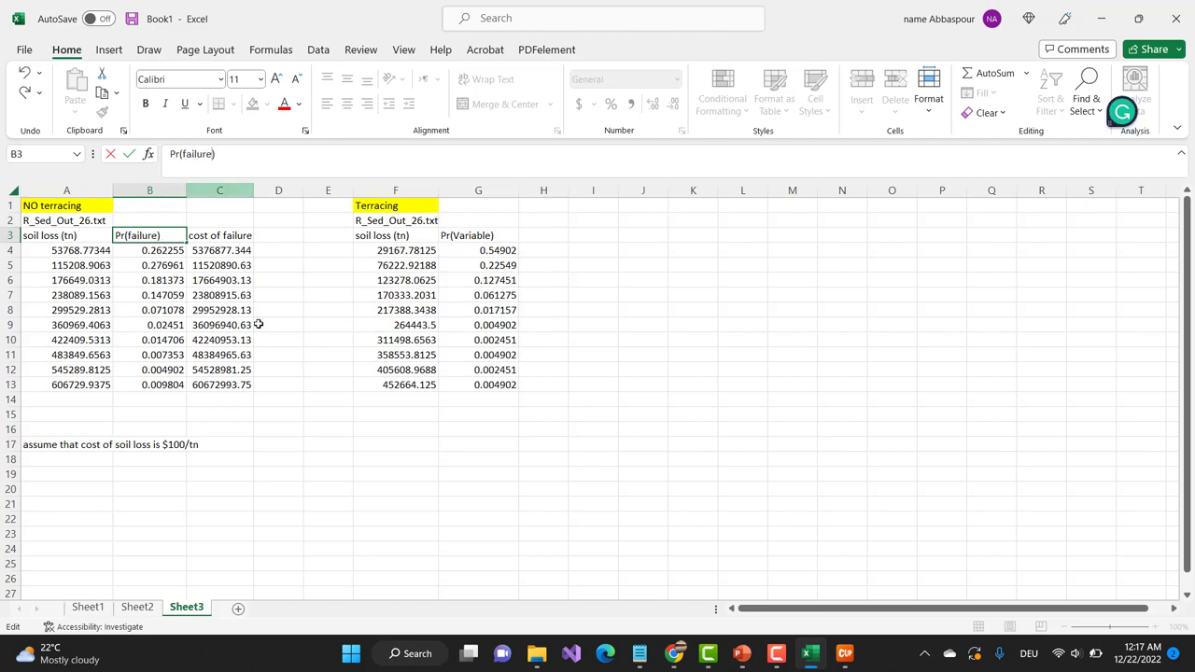
{"action": "left_click", "coordinate": [272, 338]}
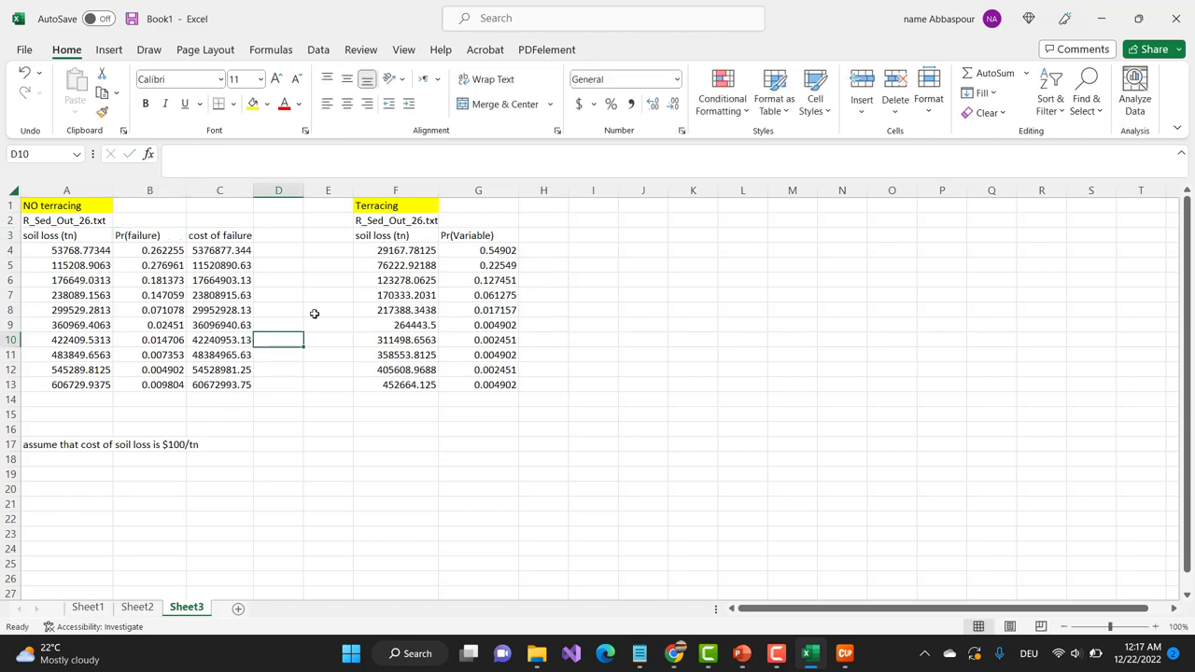
Step: Calculate the Terracing soil loss cost in H4 with =100*F4 and fill the formula down to H13
{"action": "left_click", "coordinate": [533, 256]}
{"action": "type", "text": "=10"}
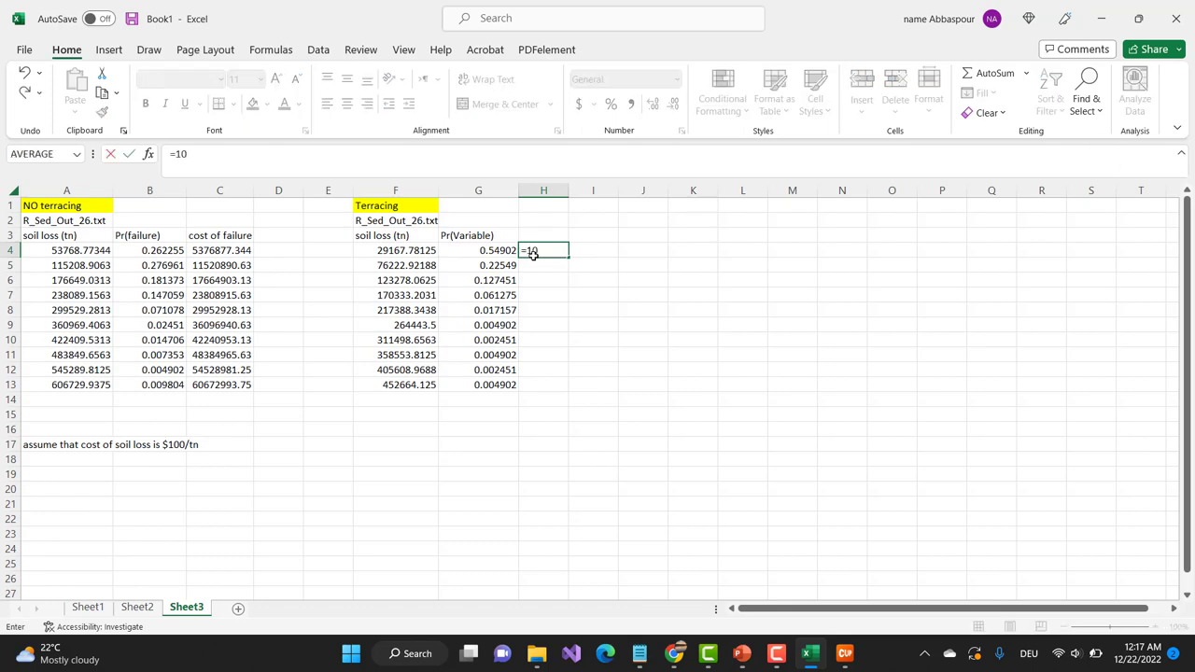
{"action": "type", "text": "0*"}
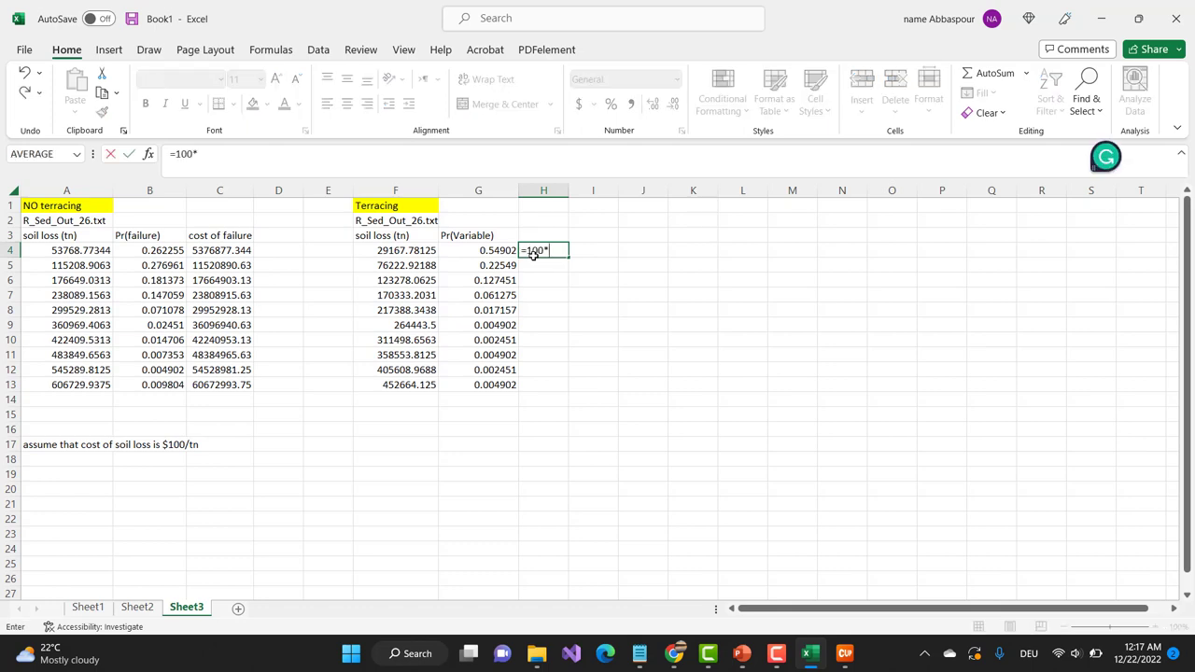
{"action": "left_click", "coordinate": [397, 250]}
{"action": "key", "text": "Return"}
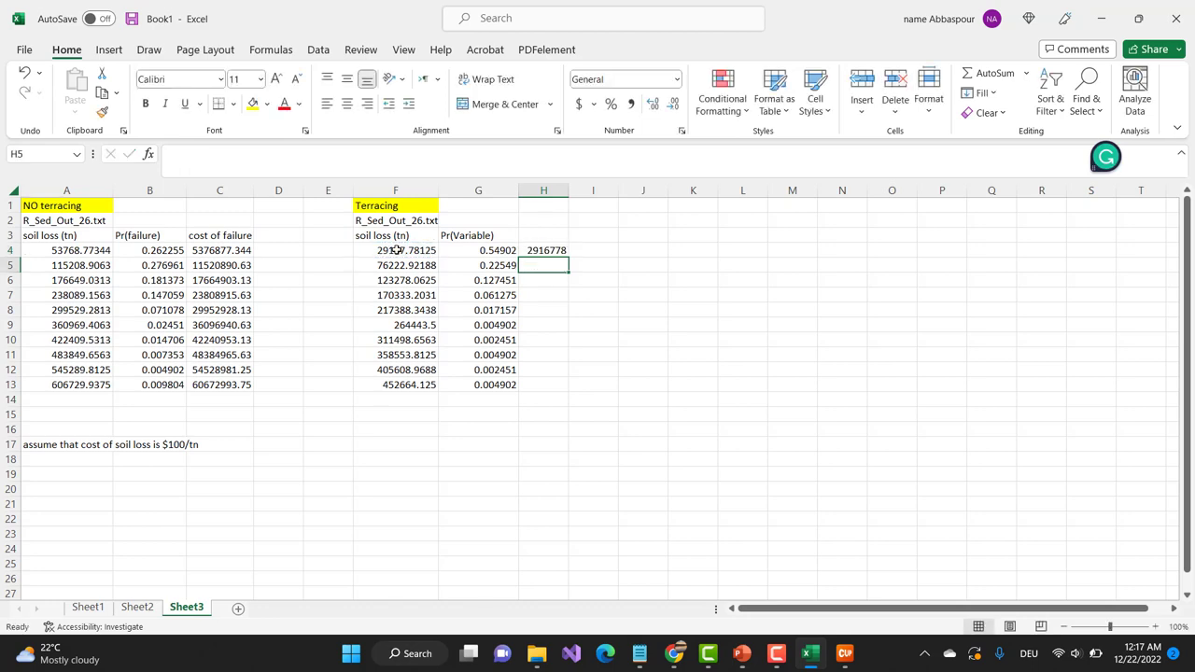
{"action": "left_click", "coordinate": [529, 250]}
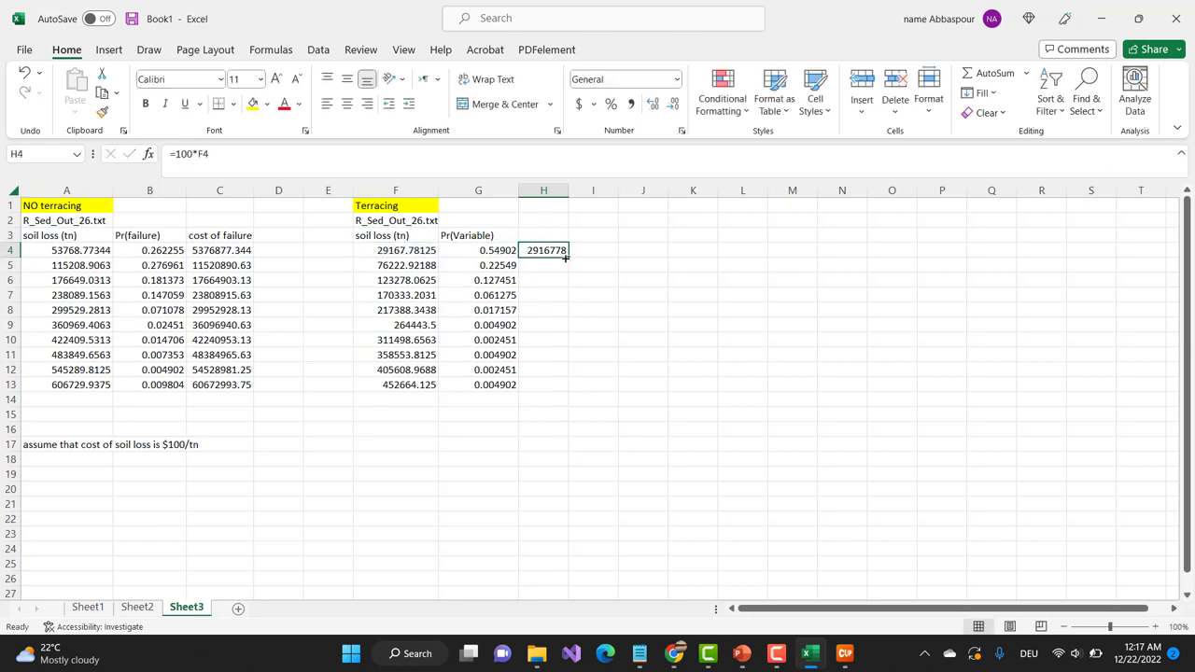
{"action": "double_click", "coordinate": [569, 258]}
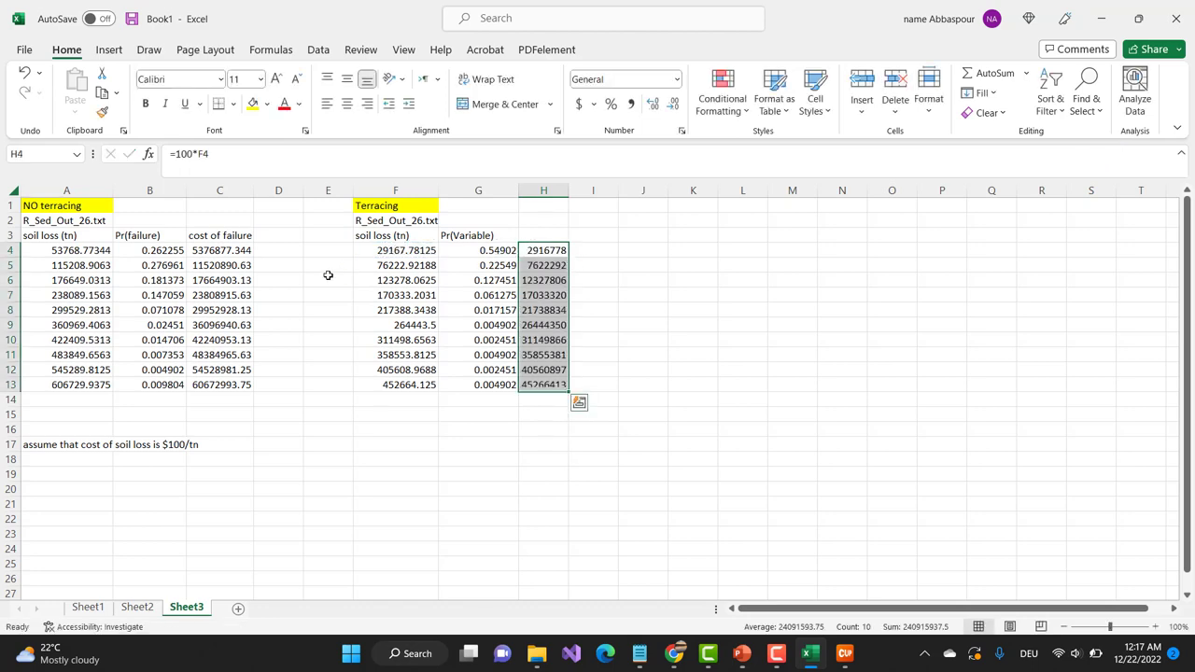
Step: Copy the Pr(failure) and cost of failure headers from B3:C3 to G3:H3 of the Terracing table
{"action": "left_click_drag", "start_coordinate": [147, 236], "coordinate": [194, 239]}
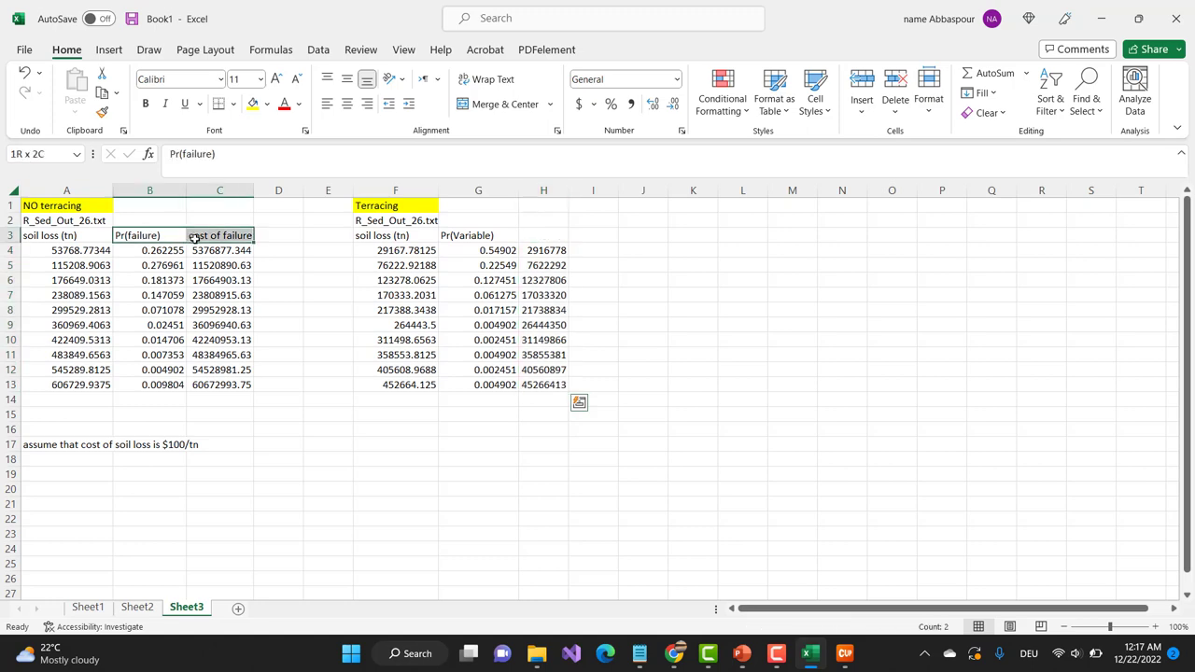
{"action": "key", "text": "ctrl+c"}
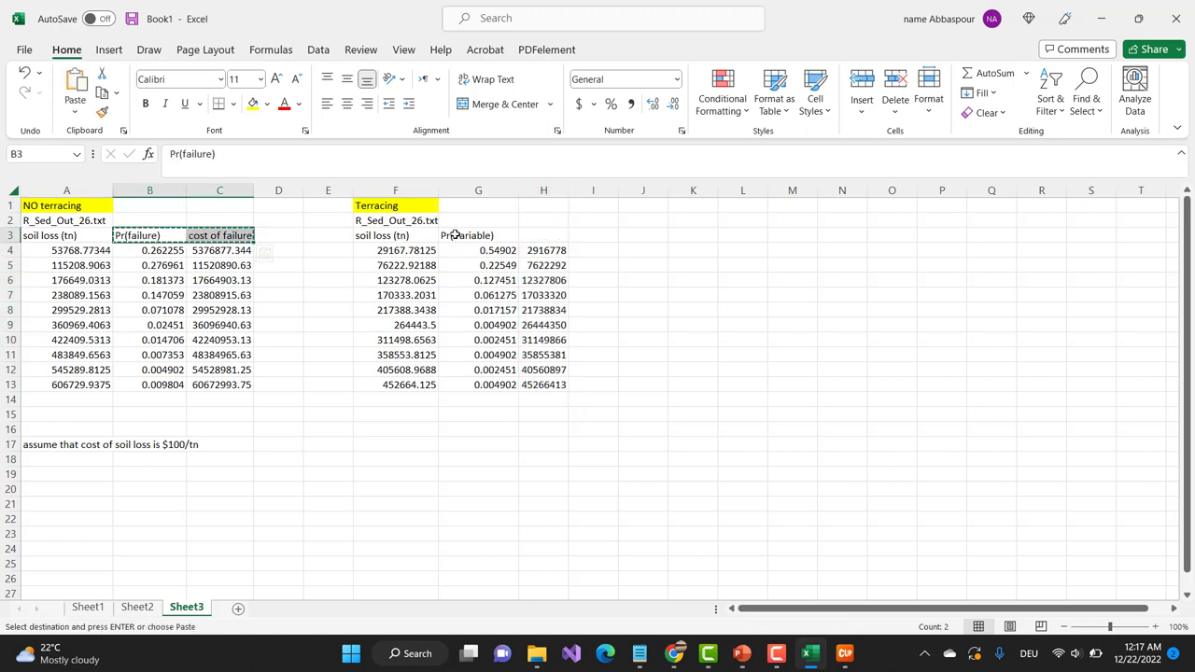
{"action": "left_click", "coordinate": [455, 236]}
{"action": "key", "text": "ctrl+v"}
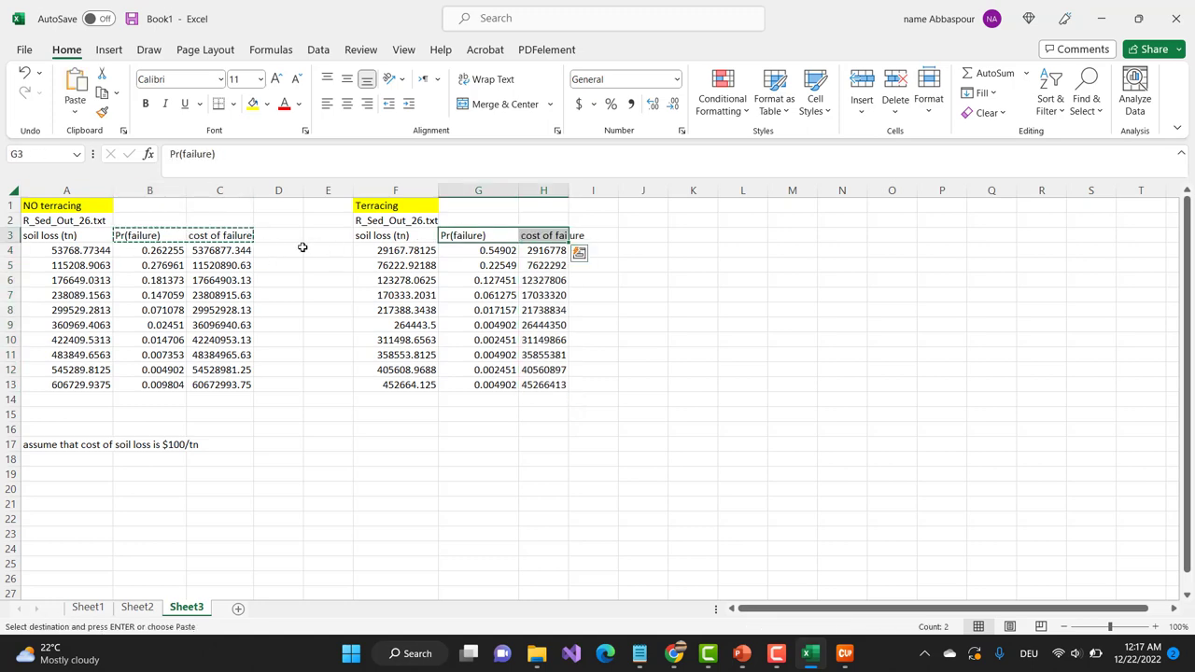
Step: Add the header Risk in D3 of the NO terracing table
{"action": "left_click", "coordinate": [275, 236]}
{"action": "type", "text": "Ri"}
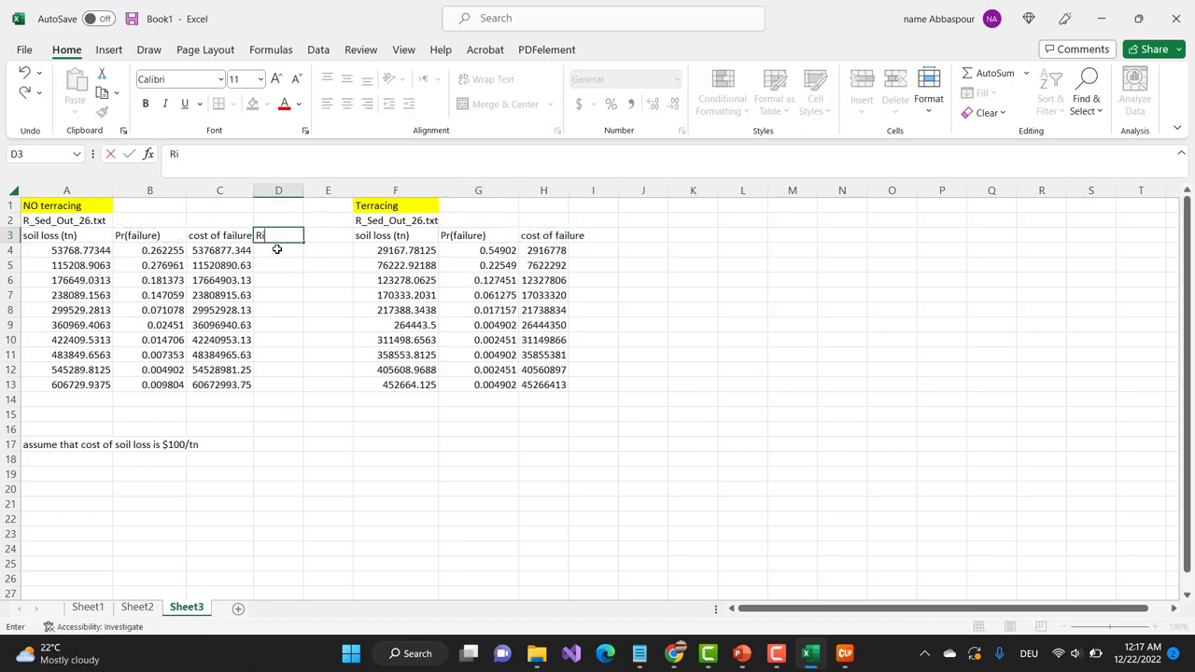
{"action": "type", "text": "sk"}
{"action": "key", "text": "Return"}
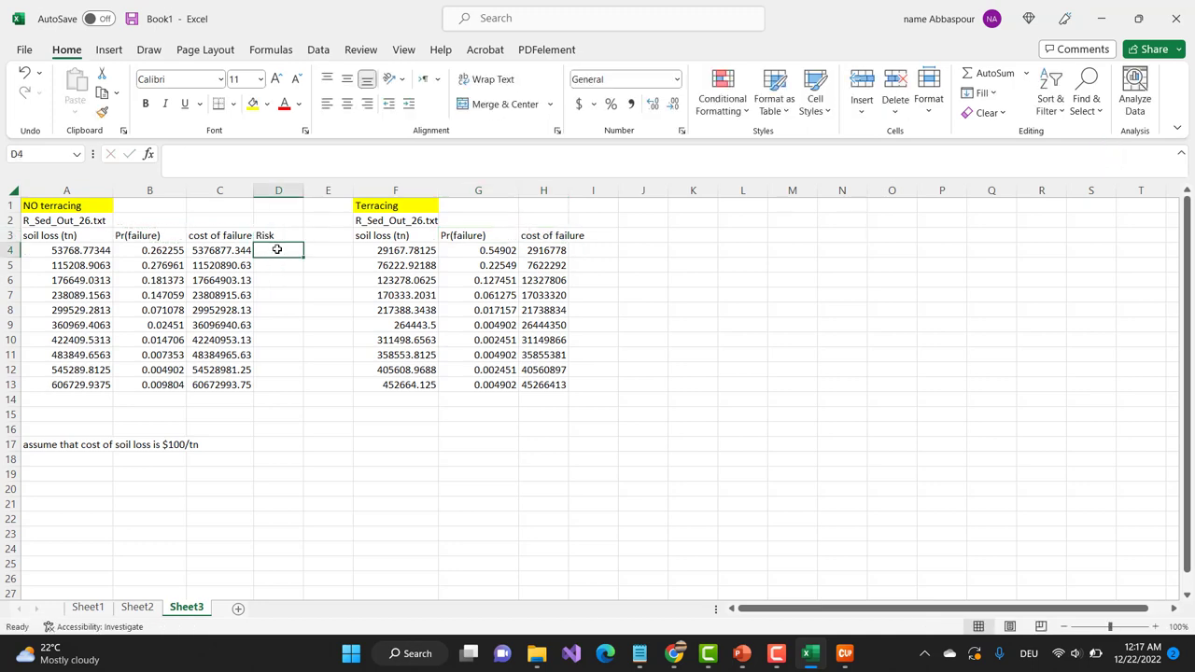
Step: Calculate the NO terracing risk in D4 with =B4*C4 and fill the formula down to D13
{"action": "type", "text": "="}
{"action": "left_click", "coordinate": [157, 251]}
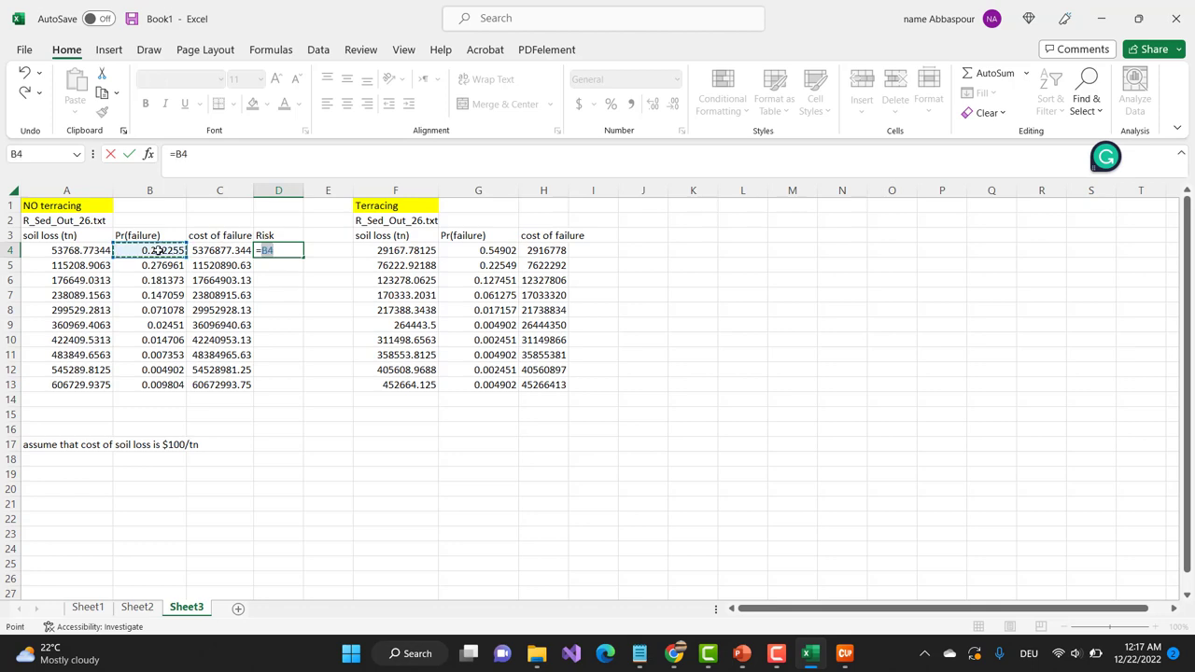
{"action": "type", "text": "*"}
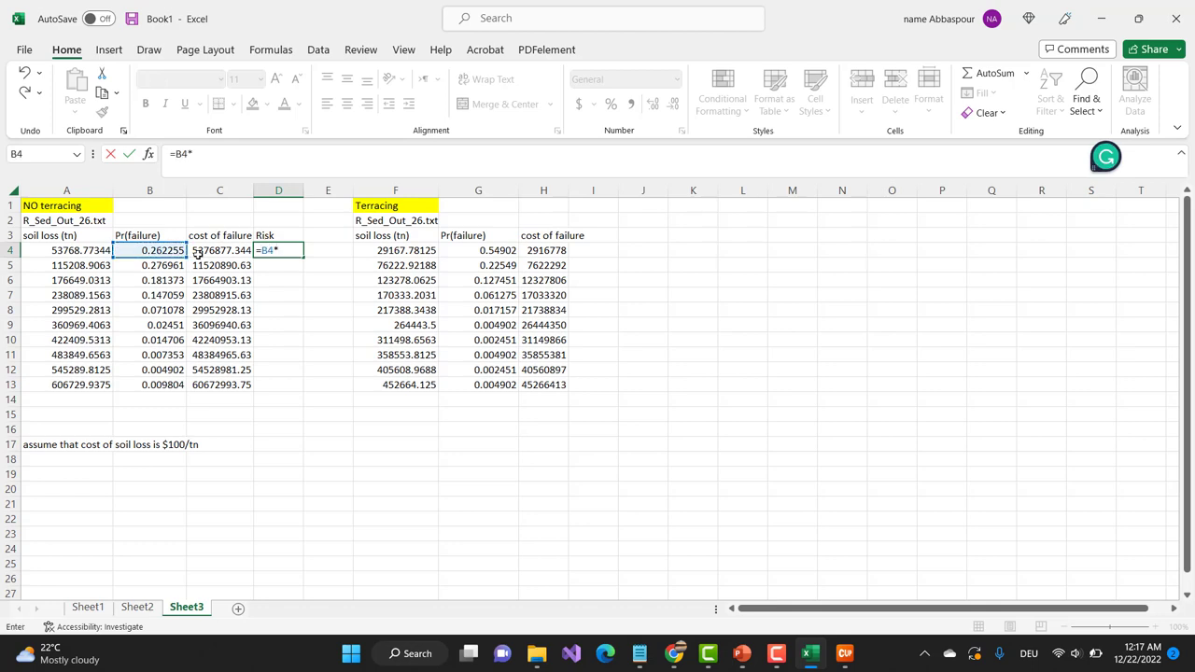
{"action": "left_click", "coordinate": [201, 250]}
{"action": "key", "text": "Return"}
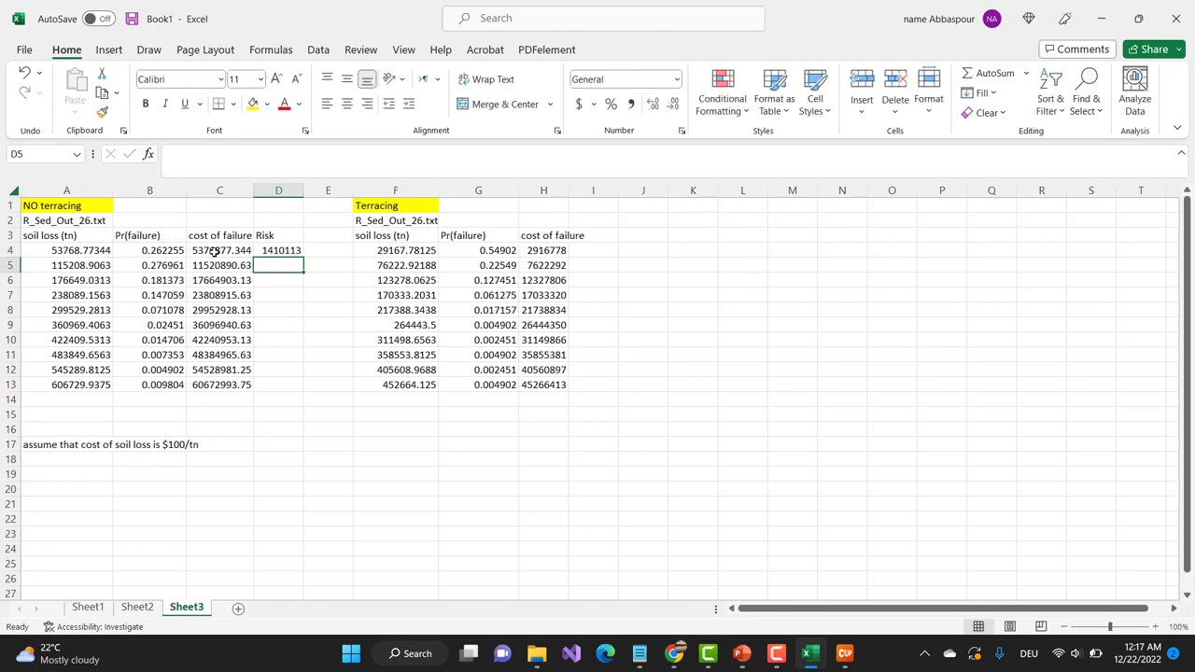
{"action": "left_click", "coordinate": [278, 250]}
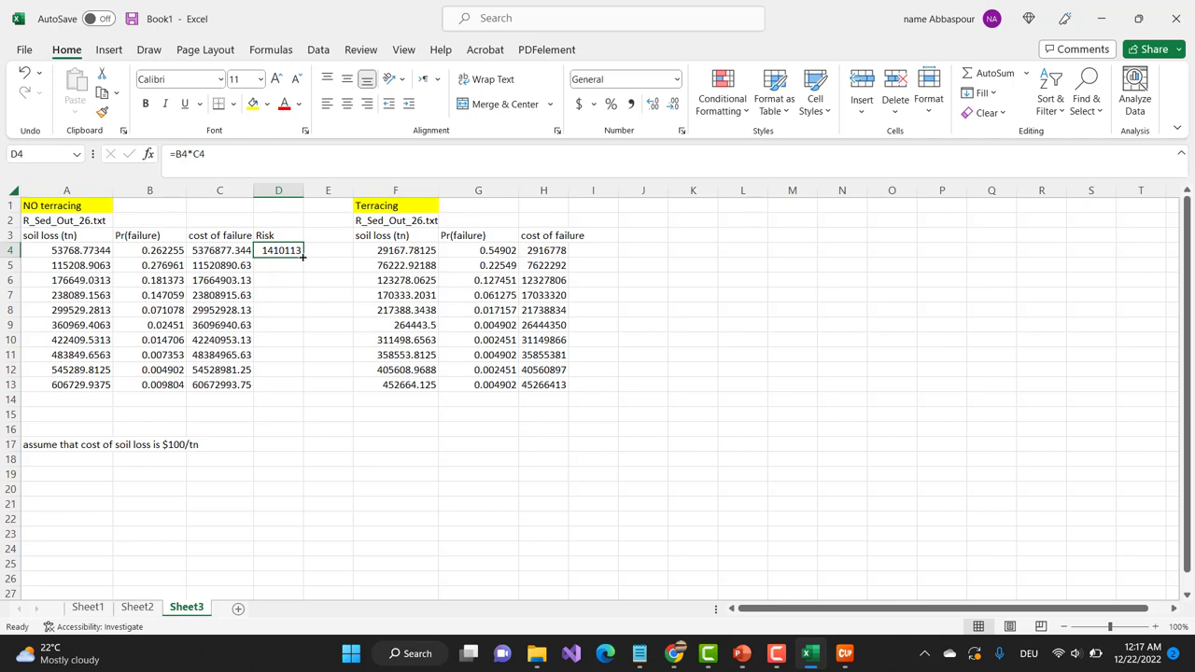
{"action": "left_click_drag", "start_coordinate": [301, 257], "coordinate": [301, 392]}
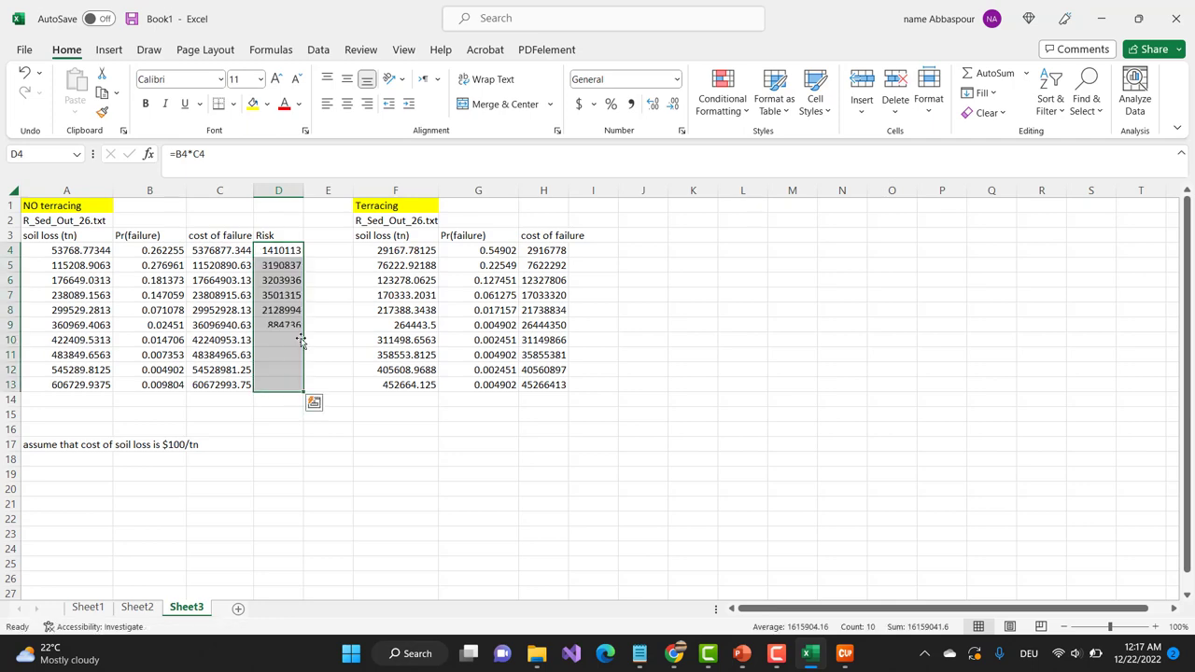
{"action": "left_click", "coordinate": [276, 326]}
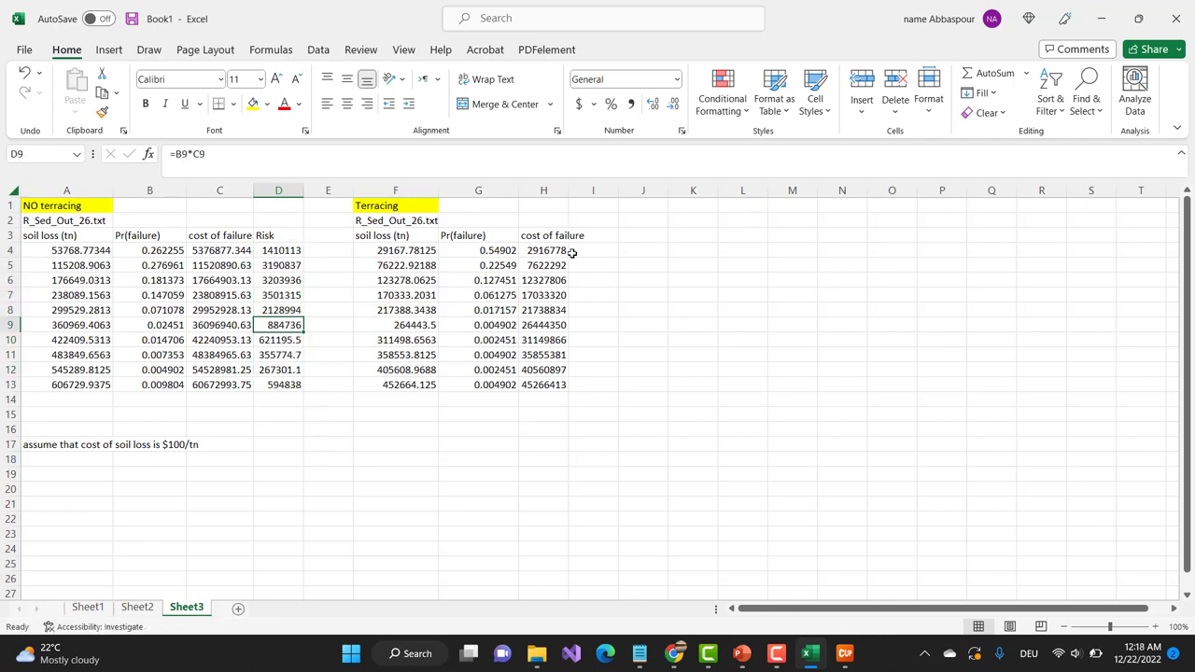
Step: Add the header Risk in I3 of the Terracing table
{"action": "left_click", "coordinate": [575, 252]}
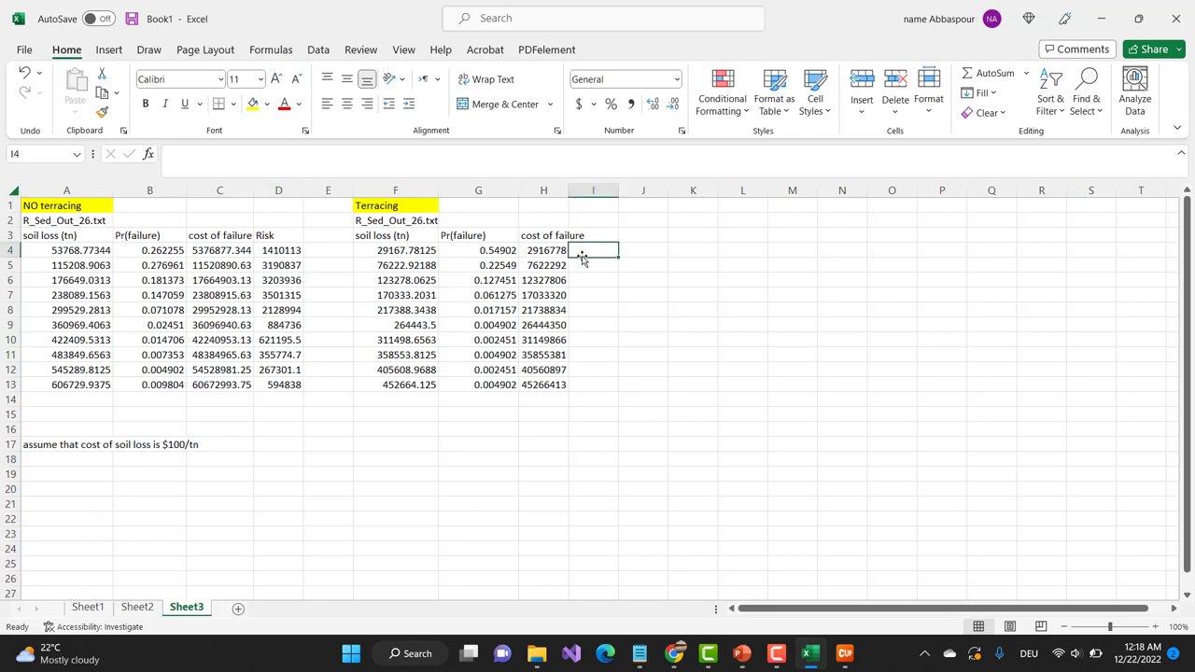
{"action": "key", "text": "Up"}
{"action": "type", "text": "Risk"}
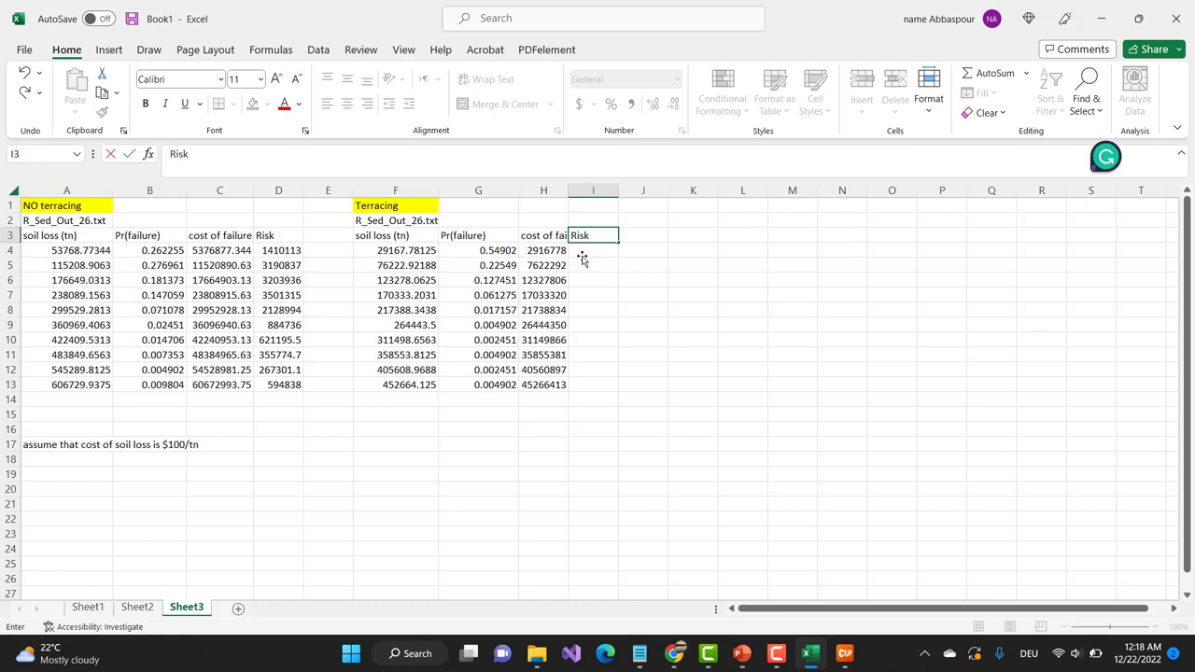
{"action": "key", "text": "Return"}
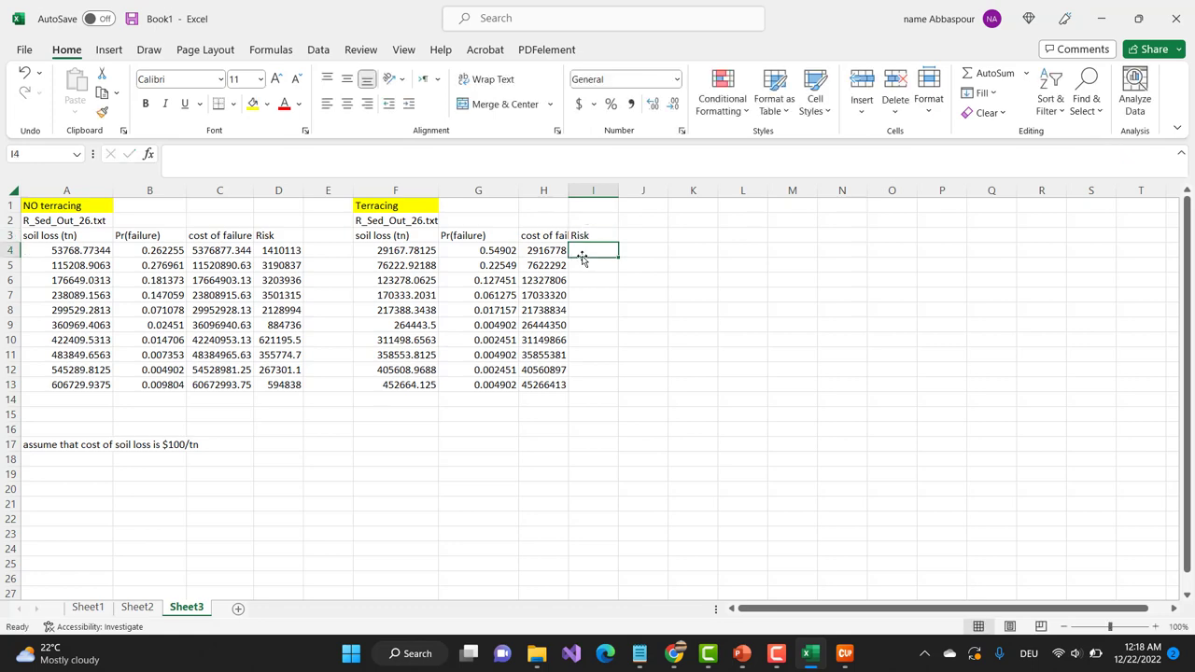
Step: Calculate the Terracing risk in I4 with =G4*H4 and fill the formula down to I13
{"action": "type", "text": "="}
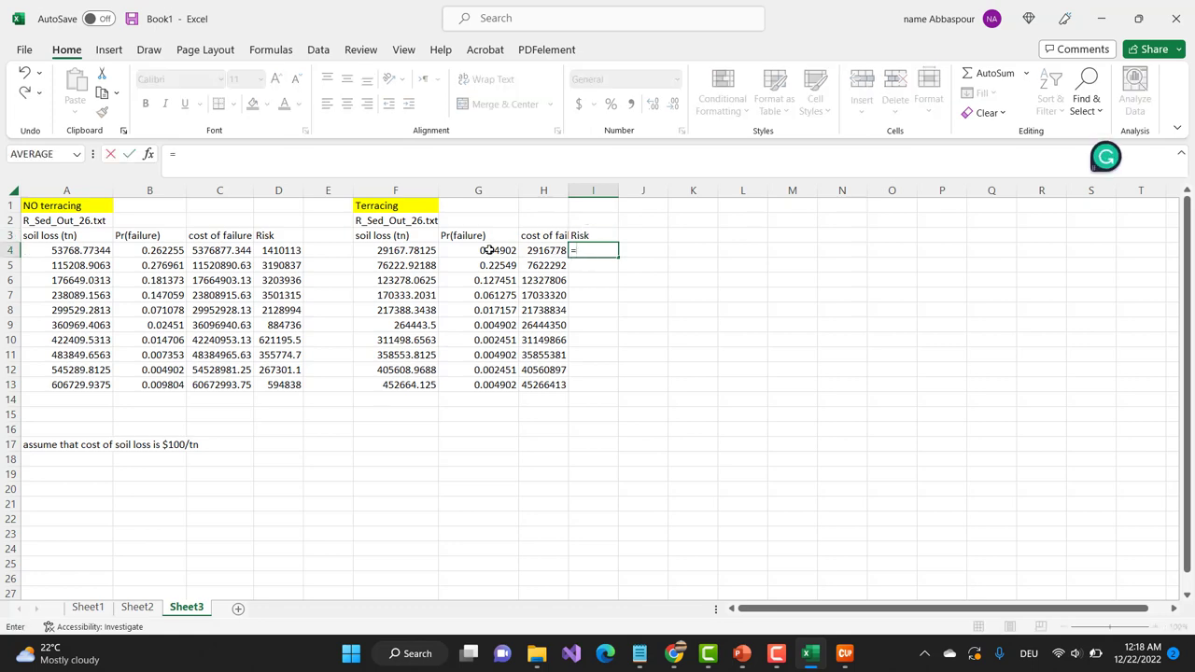
{"action": "left_click", "coordinate": [489, 250]}
{"action": "type", "text": "*"}
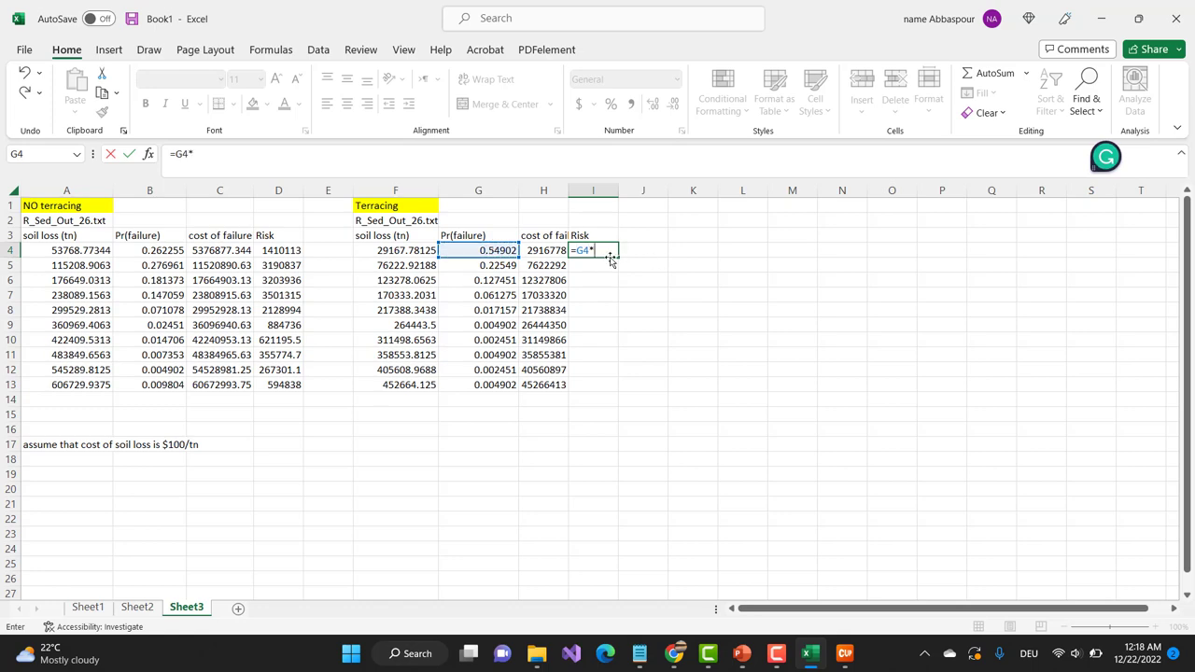
{"action": "left_click", "coordinate": [543, 250]}
{"action": "key", "text": "Return"}
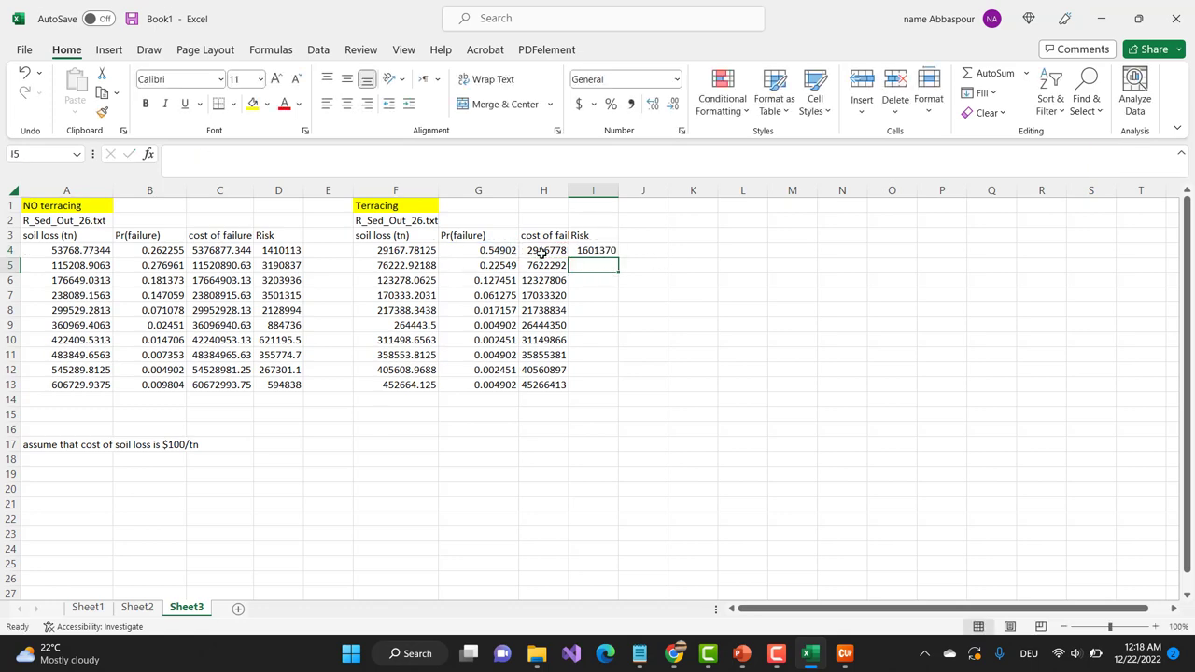
{"action": "left_click", "coordinate": [608, 250]}
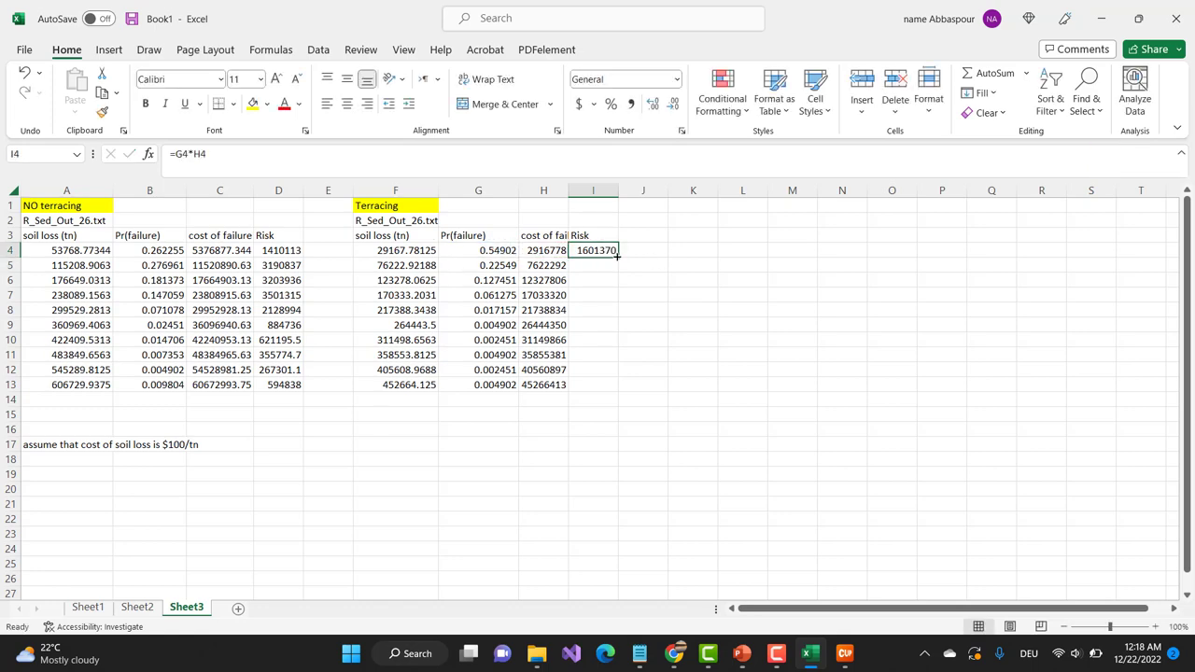
{"action": "double_click", "coordinate": [616, 255]}
{"action": "left_click", "coordinate": [578, 457]}
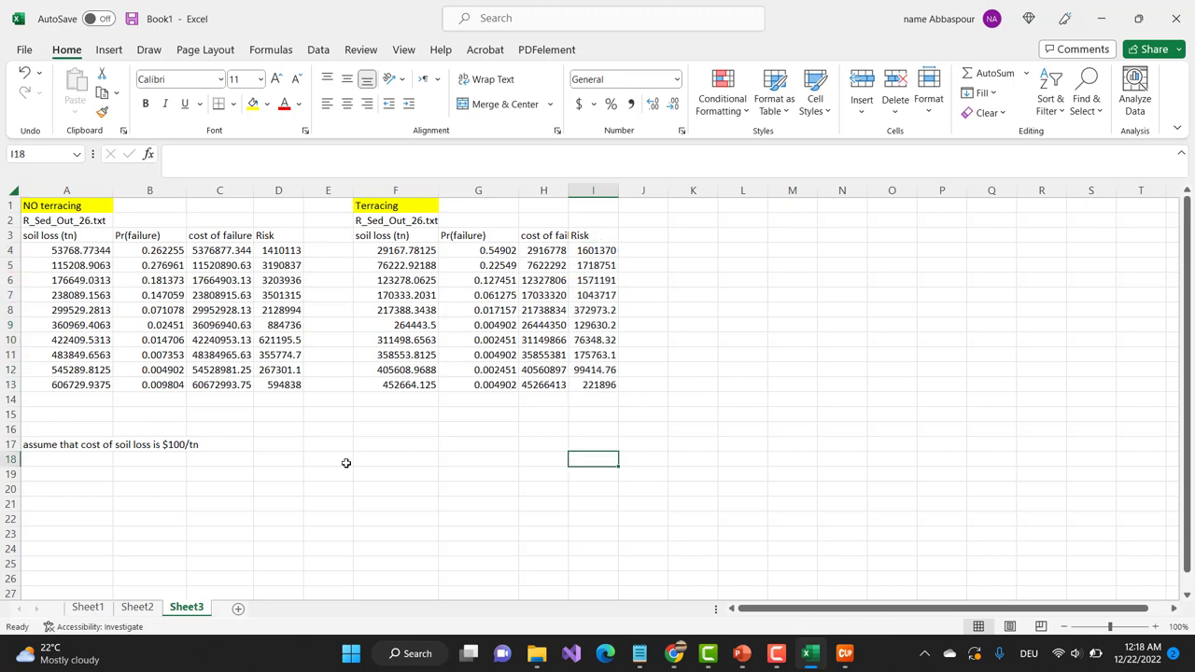
Step: Calculate the average NO terracing risk in D15 with =AVERAGE(D4:D13)
{"action": "left_click", "coordinate": [267, 414]}
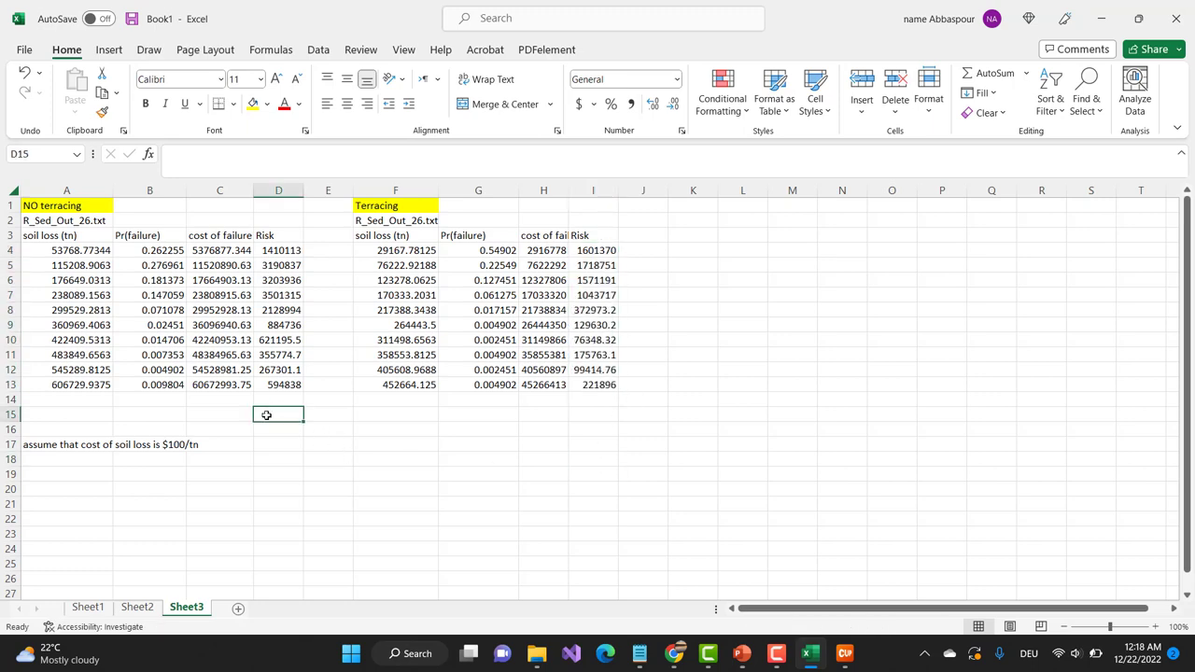
{"action": "type", "text": "=avg("}
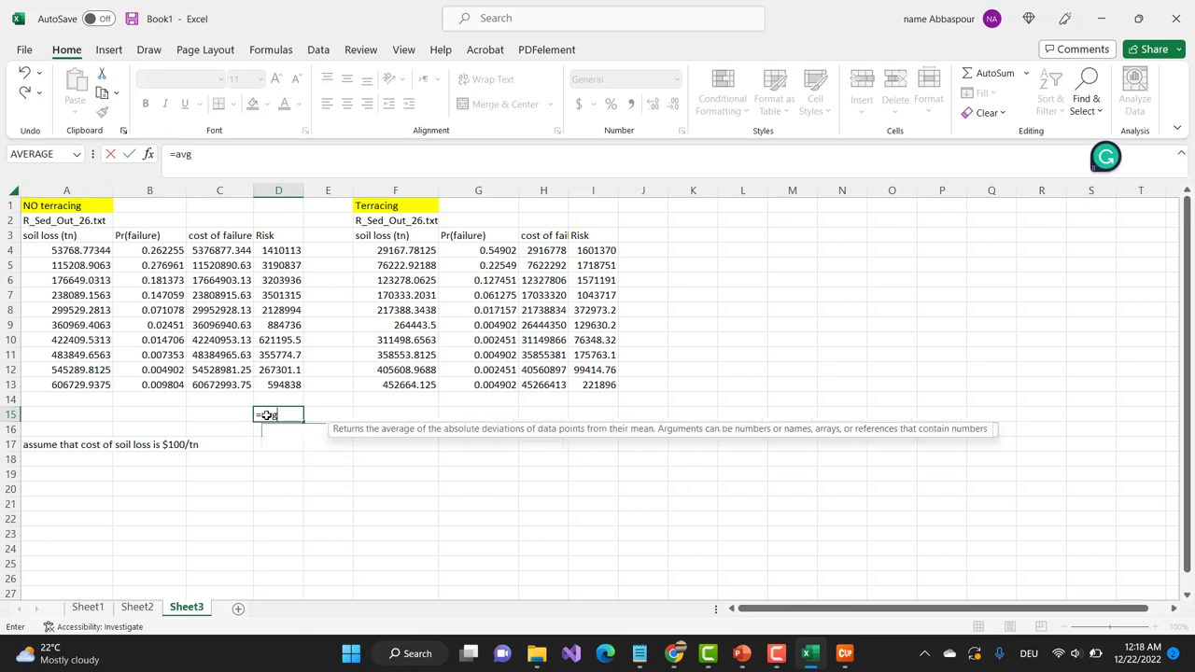
{"action": "key", "text": "Up"}
{"action": "key", "text": "Up"}
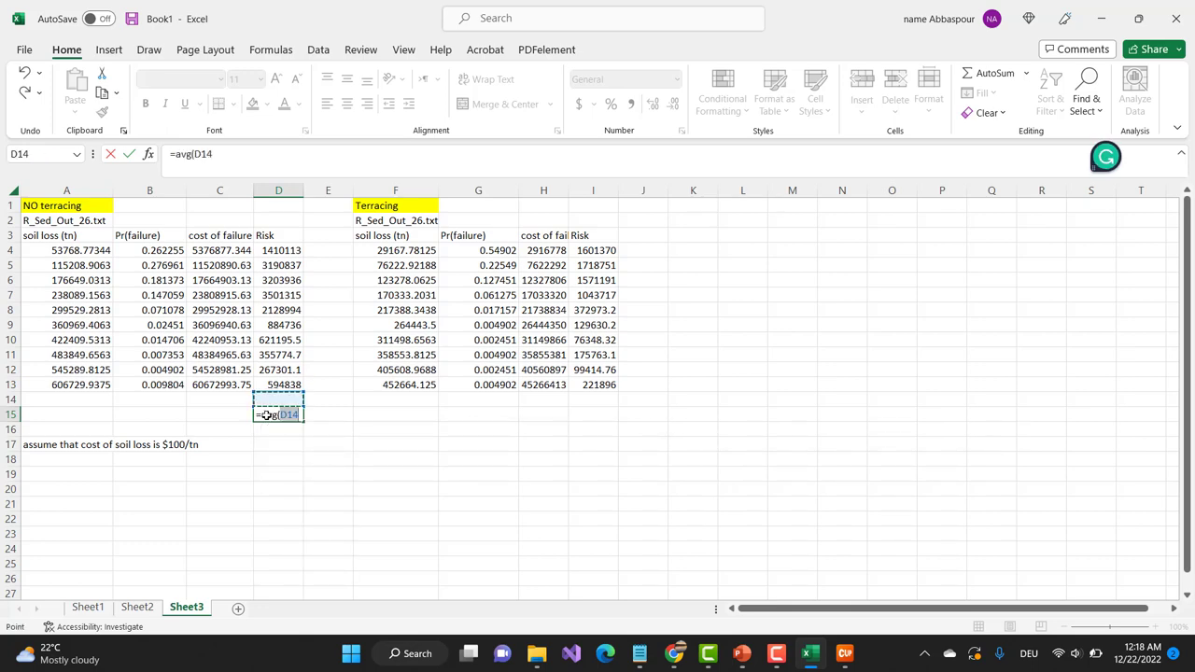
{"action": "key", "text": "shift+Up"}
{"action": "key", "text": "shift+Up"}
{"action": "key", "text": "shift+Up"}
{"action": "key", "text": "shift+Up"}
{"action": "key", "text": "shift+Up"}
{"action": "key", "text": "shift+Up"}
{"action": "key", "text": "shift+Up"}
{"action": "key", "text": "shift+Up"}
{"action": "key", "text": "shift+Up"}
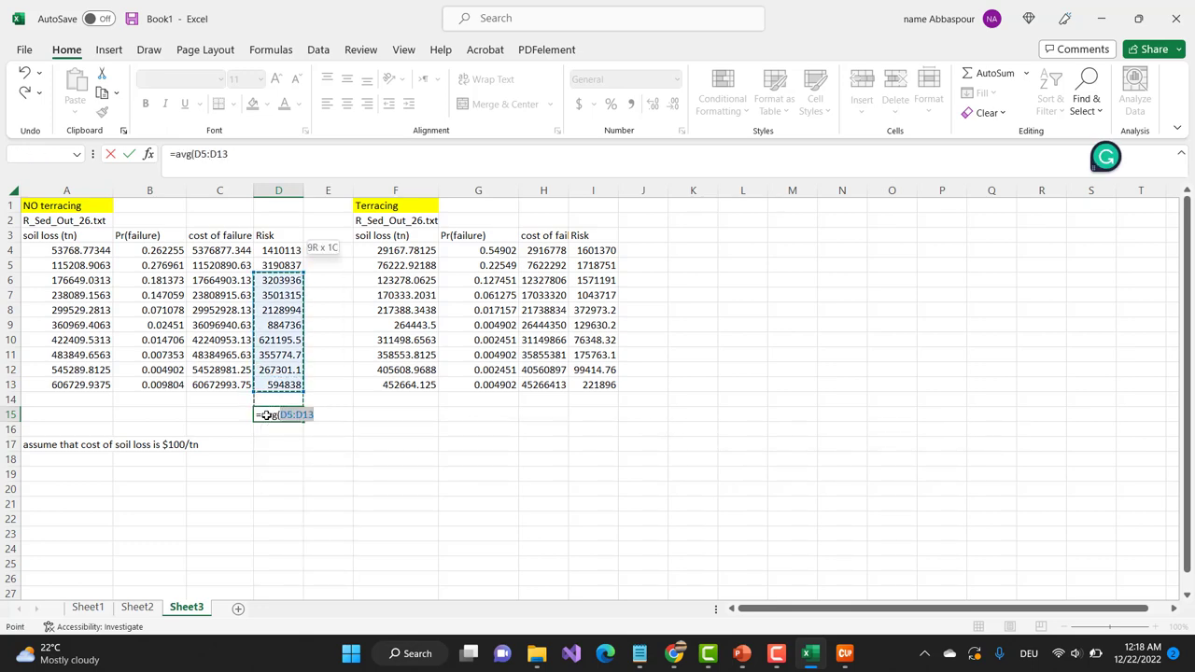
{"action": "key", "text": "Return"}
{"action": "key", "text": "Return"}
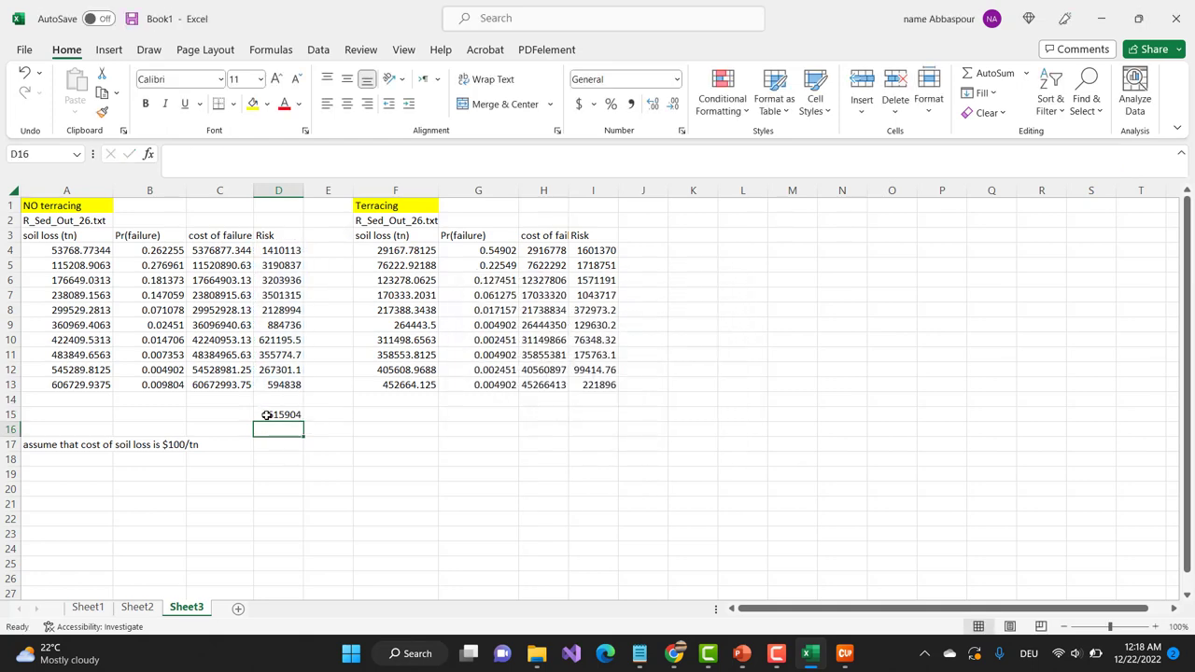
Step: Copy the average risk formula from D15 to I15 for the Terracing table
{"action": "left_click", "coordinate": [266, 415]}
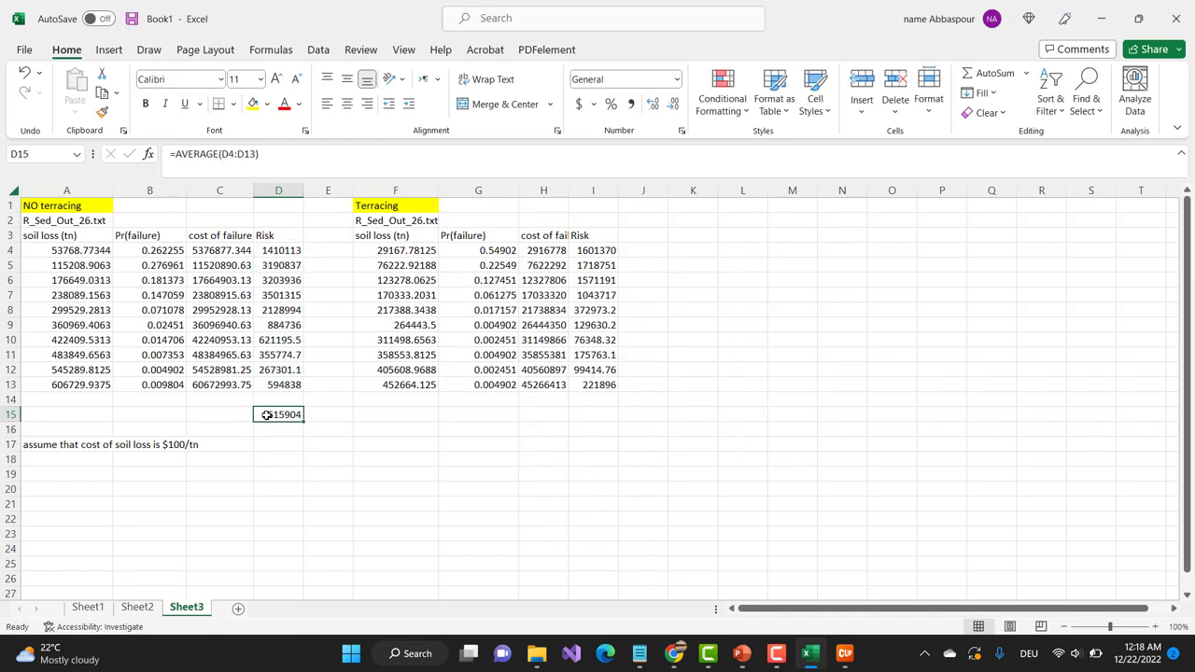
{"action": "key", "text": "ctrl+c"}
{"action": "key", "text": "Right"}
{"action": "key", "text": "Right"}
{"action": "key", "text": "Right"}
{"action": "key", "text": "Right"}
{"action": "key", "text": "Right"}
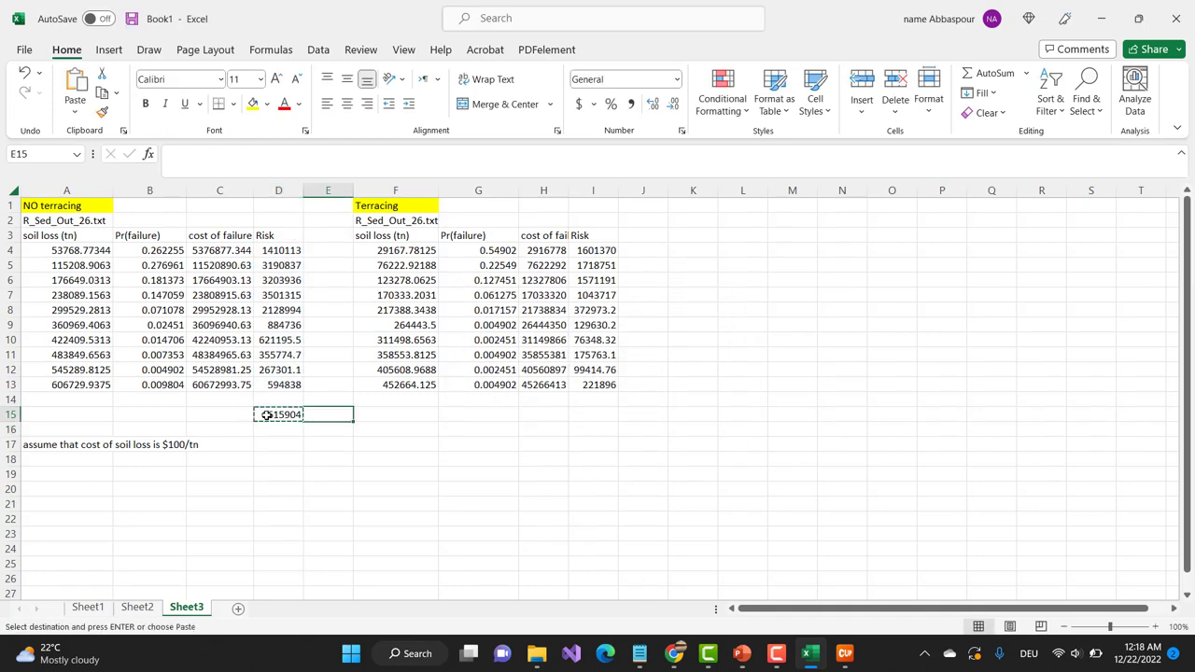
{"action": "key", "text": "ctrl+v"}
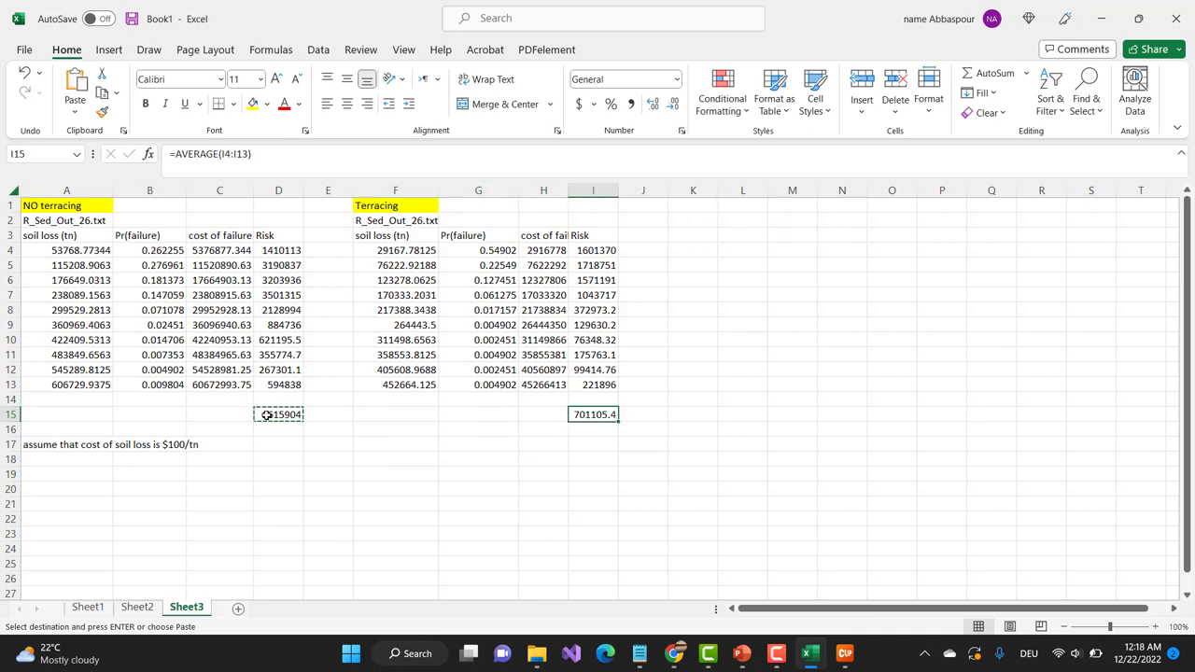
Step: Label the average risk row by entering Expected risk in B15
{"action": "key", "text": "Left"}
{"action": "key", "text": "Left"}
{"action": "key", "text": "Left"}
{"action": "key", "text": "Left"}
{"action": "key", "text": "Left"}
{"action": "key", "text": "Left"}
{"action": "key", "text": "Left"}
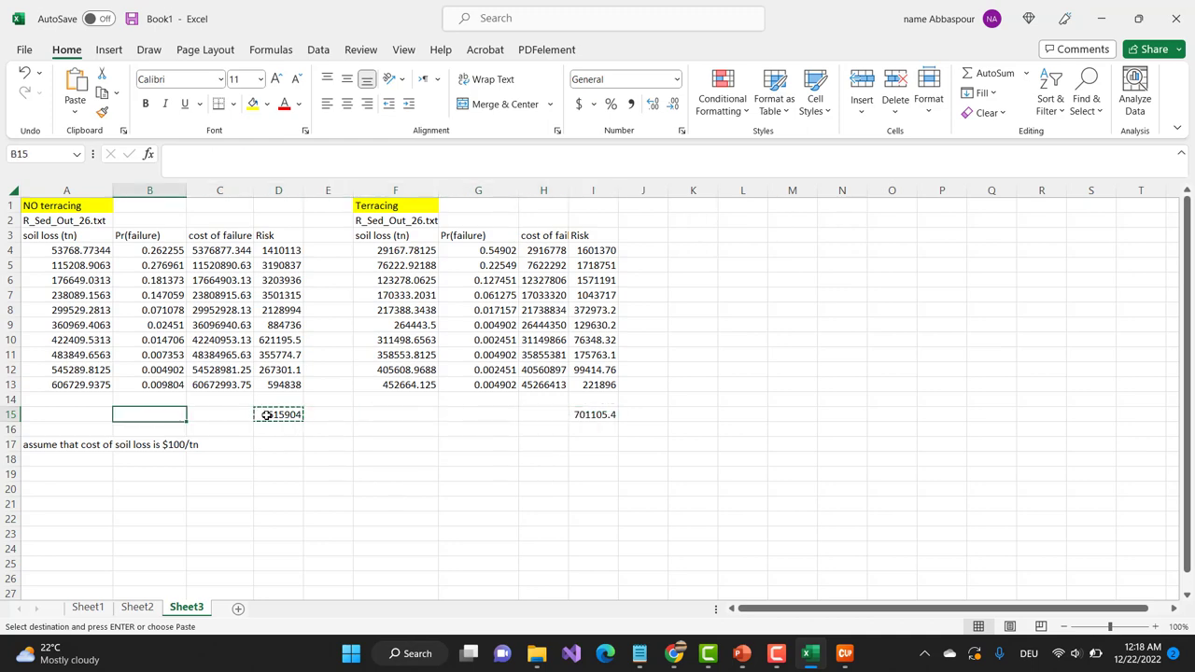
{"action": "type", "text": "Ex"}
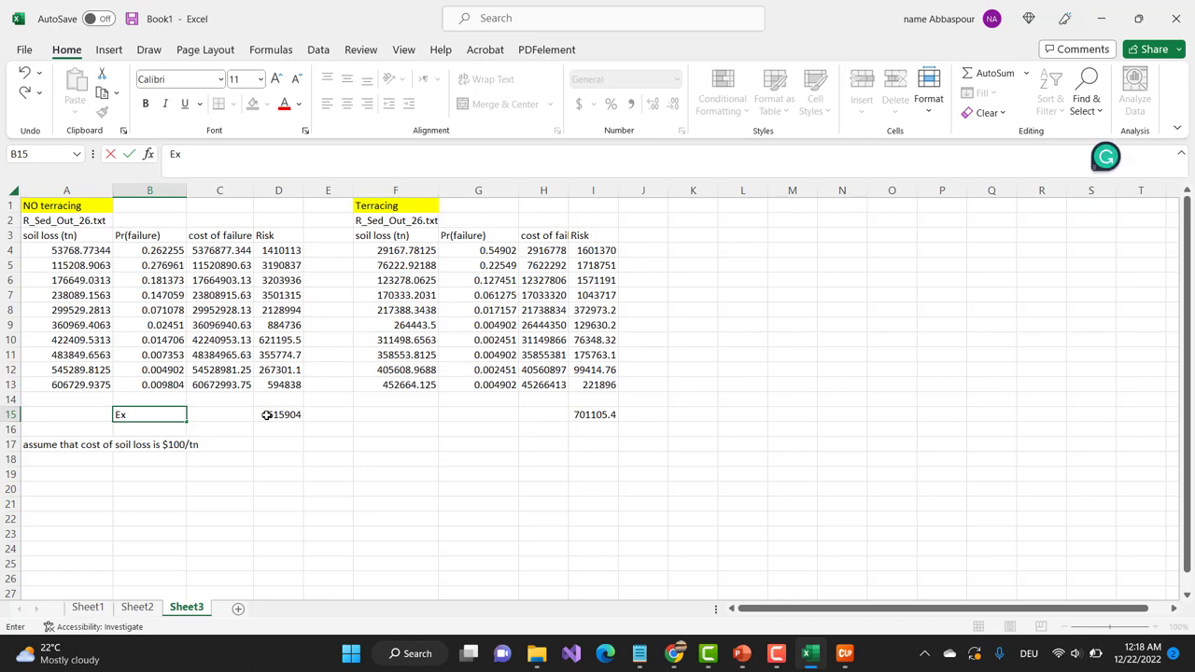
{"action": "type", "text": "pected"}
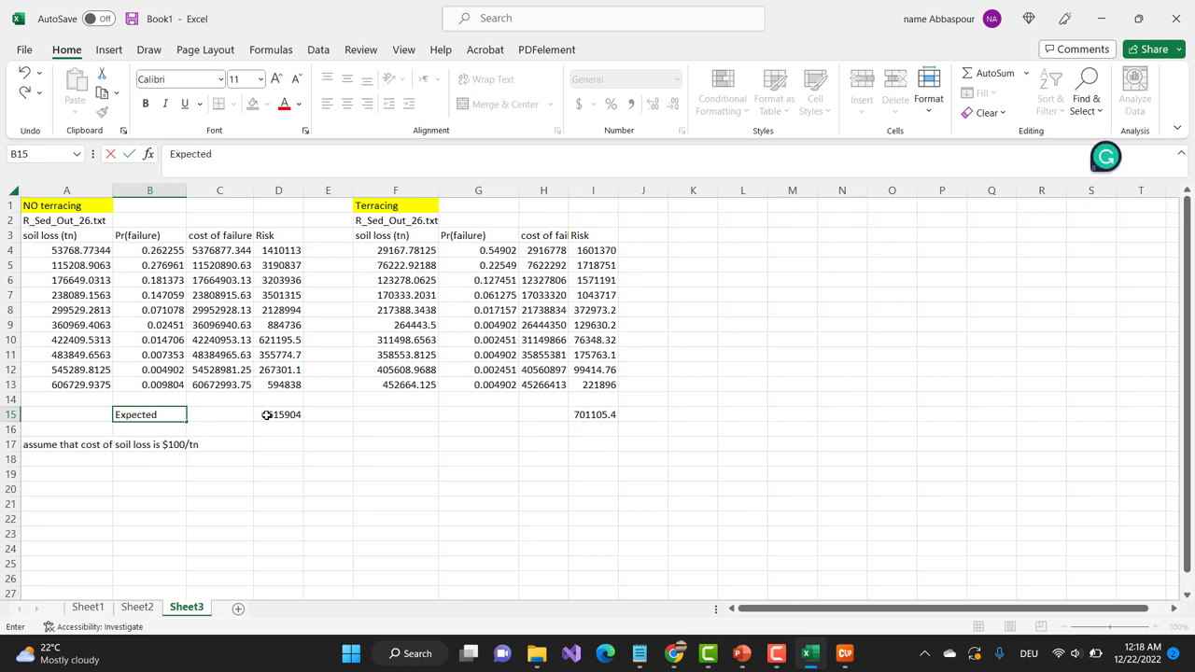
{"action": "type", "text": " risk"}
{"action": "key", "text": "Return"}
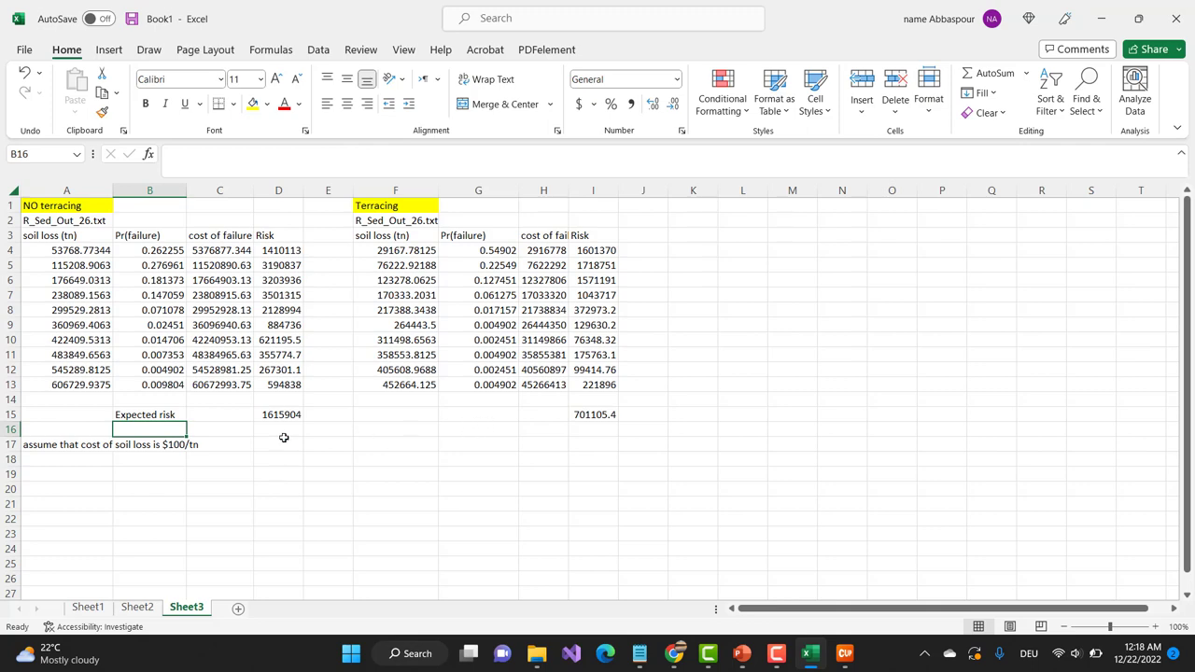
Step: Enter the label "Expected benifit from terracing=" in A18, below the soil loss cost assumption
{"action": "left_click", "coordinate": [45, 461]}
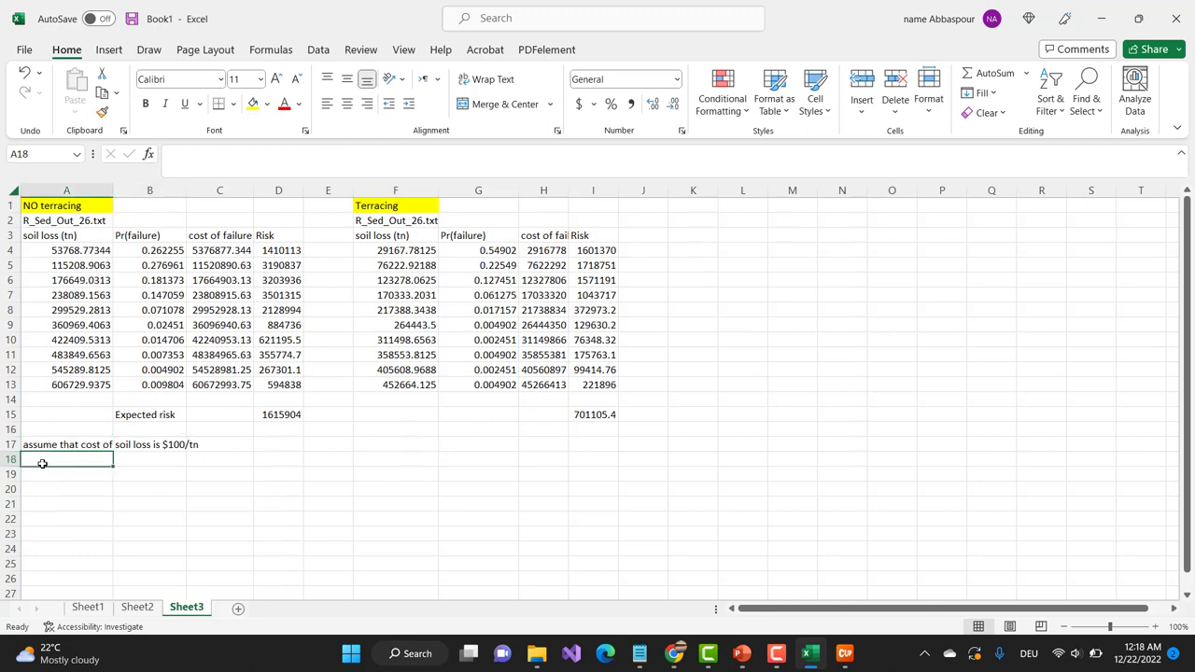
{"action": "type", "text": "Expect"}
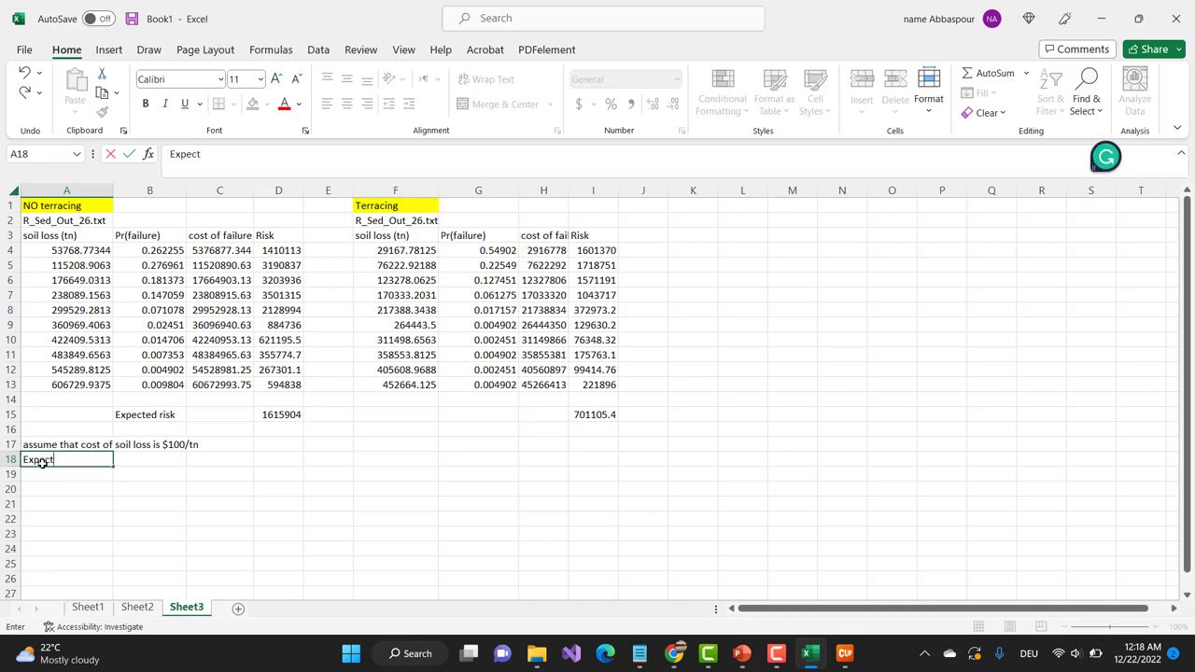
{"action": "type", "text": "ed benifit from t"}
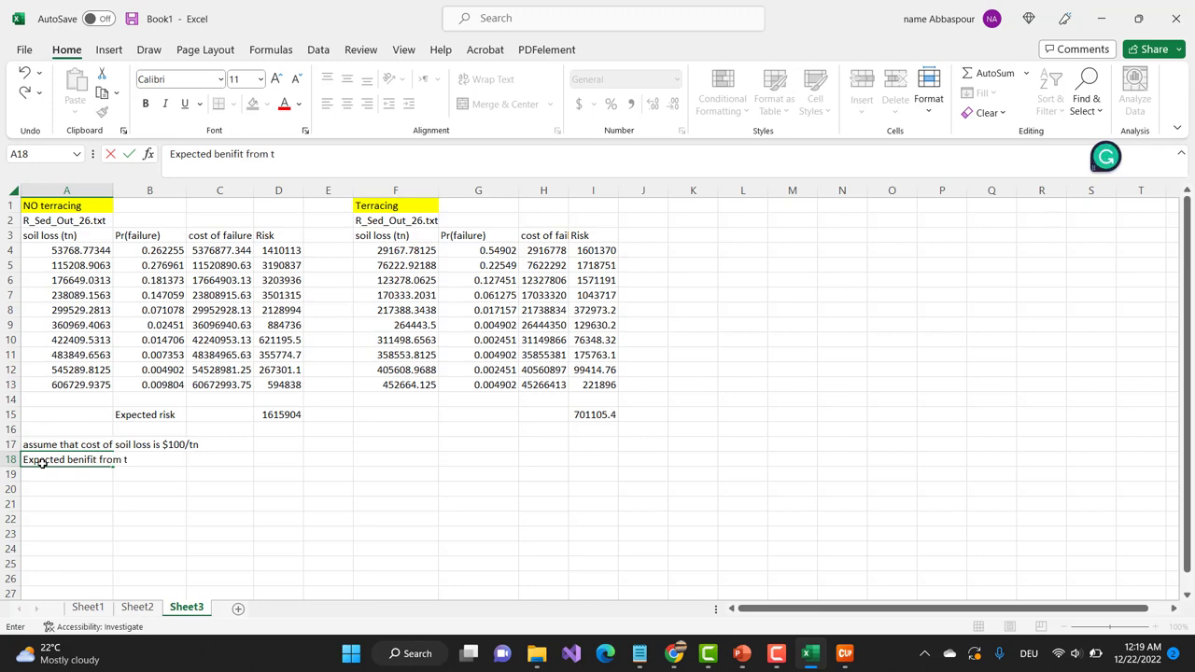
{"action": "type", "text": "erracing="}
{"action": "key", "text": "Tab"}
{"action": "key", "text": "Tab"}
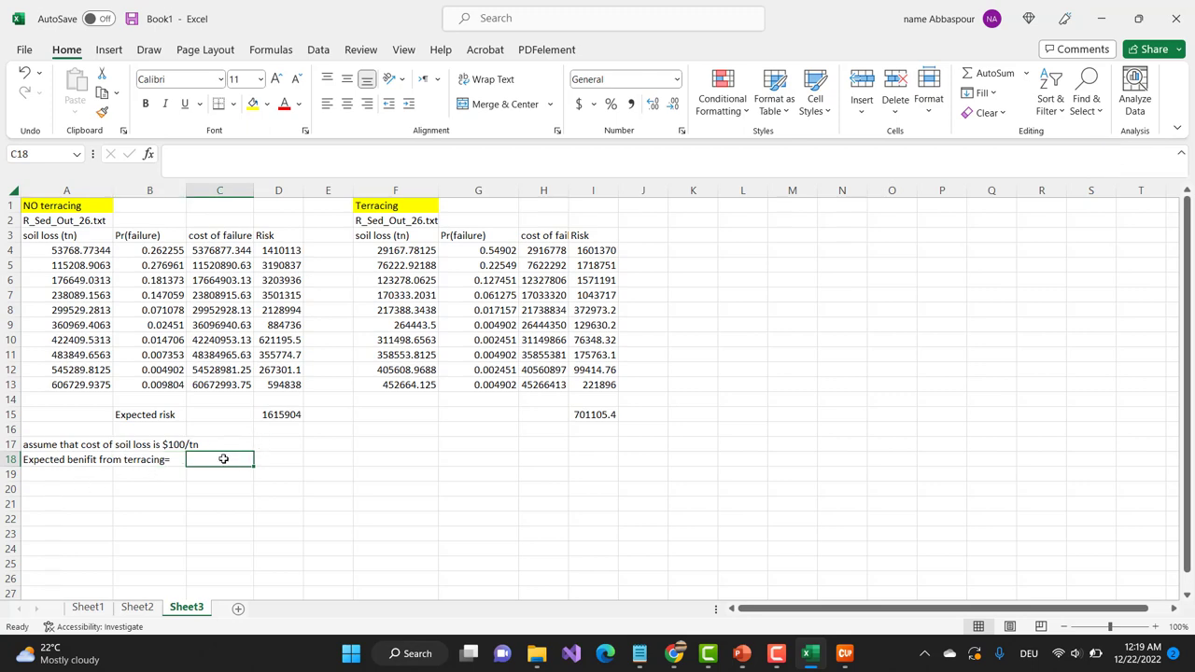
Step: Calculate the expected benefit from terracing in C18 with =D15-I15
{"action": "type", "text": "="}
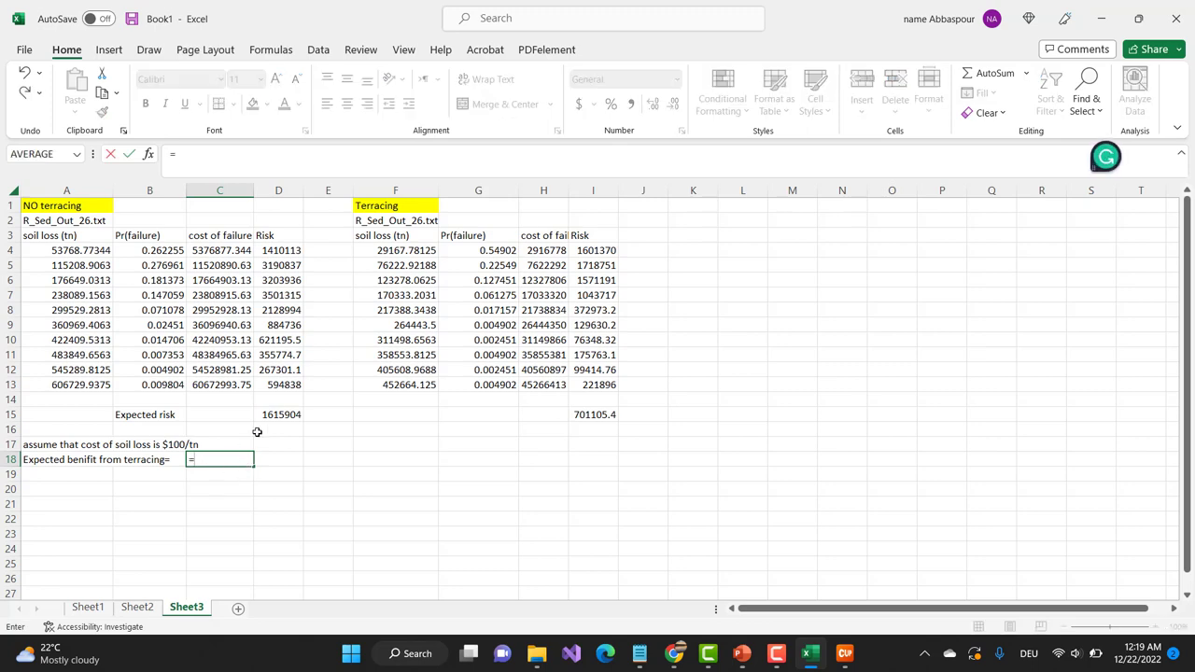
{"action": "left_click", "coordinate": [268, 416]}
{"action": "type", "text": "-"}
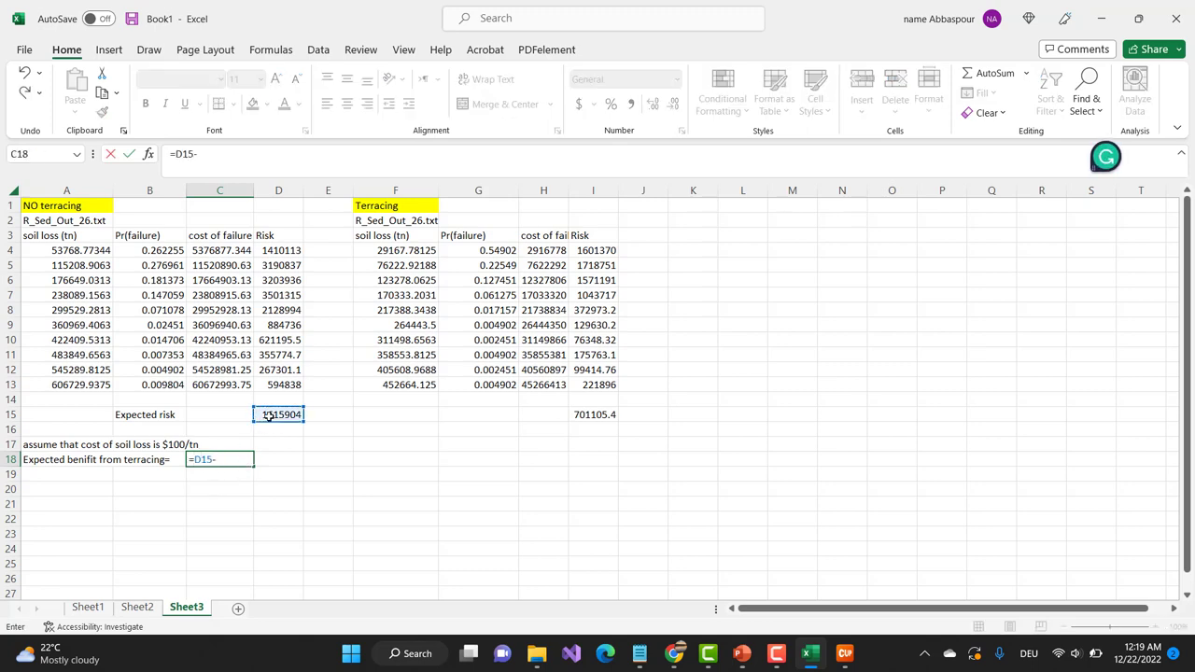
{"action": "left_click", "coordinate": [588, 417]}
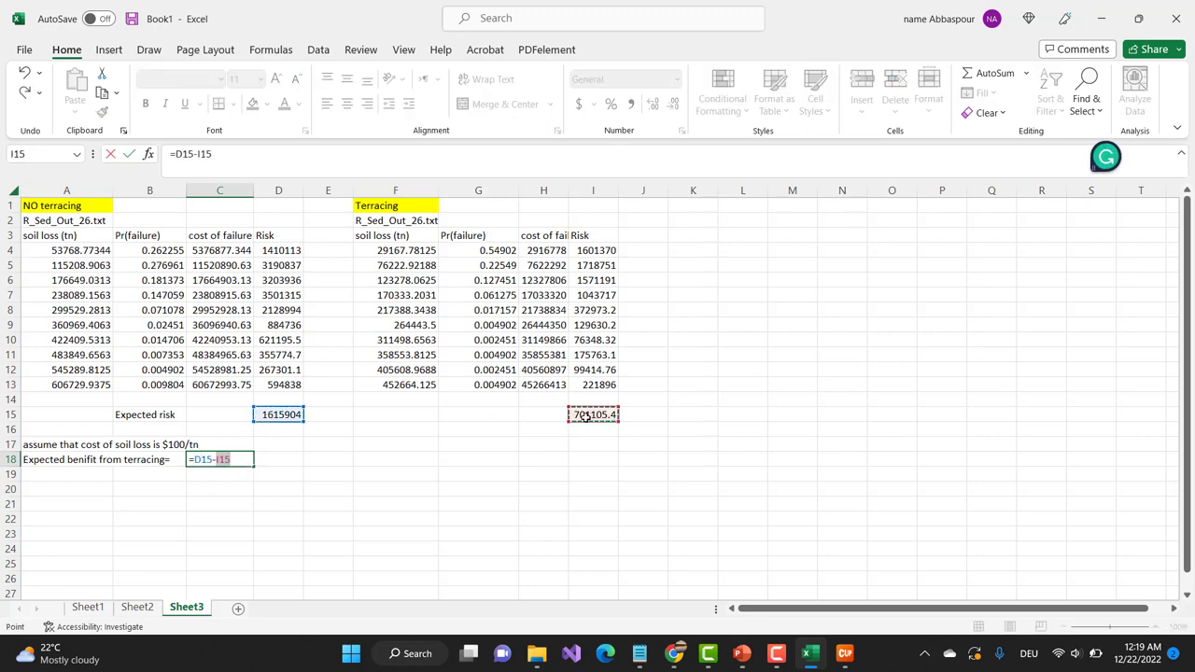
{"action": "key", "text": "Return"}
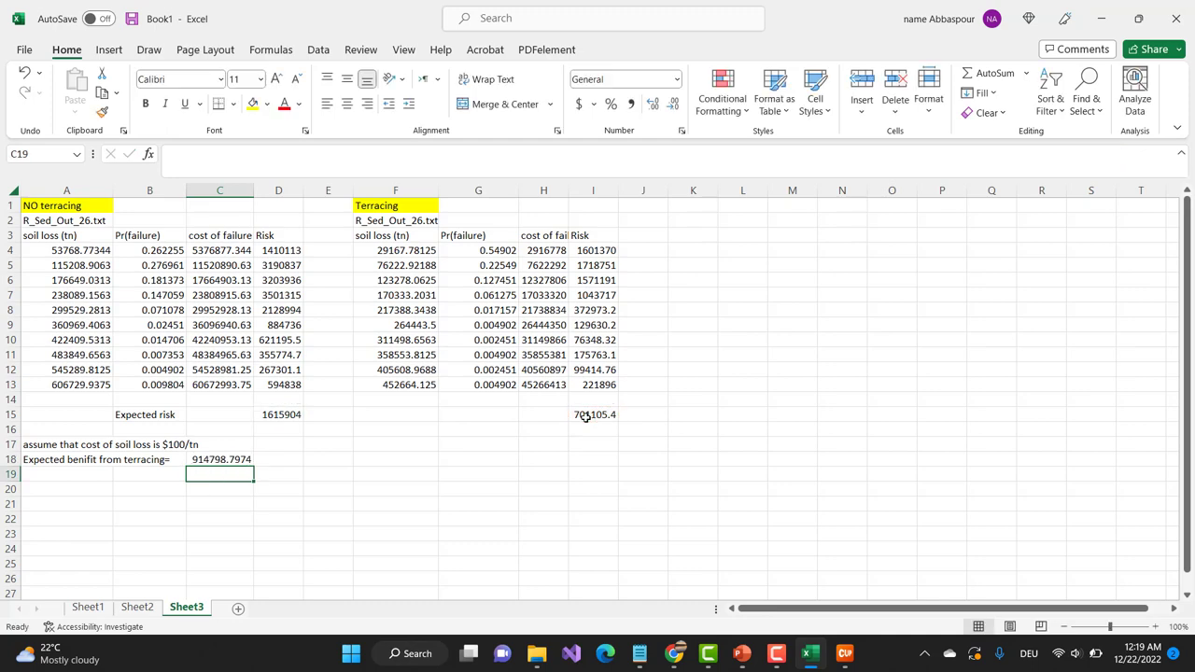
{"action": "left_click", "coordinate": [215, 459]}
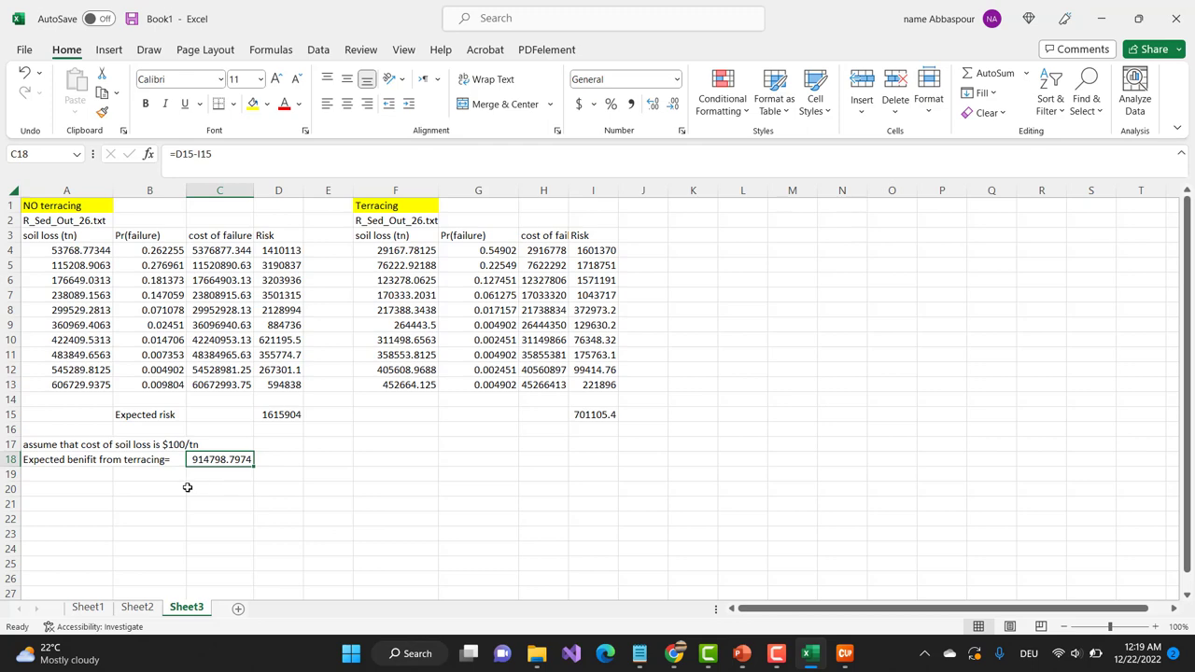
Step: Enter the text "if cost of terracing is <" in B20
{"action": "left_click", "coordinate": [157, 489]}
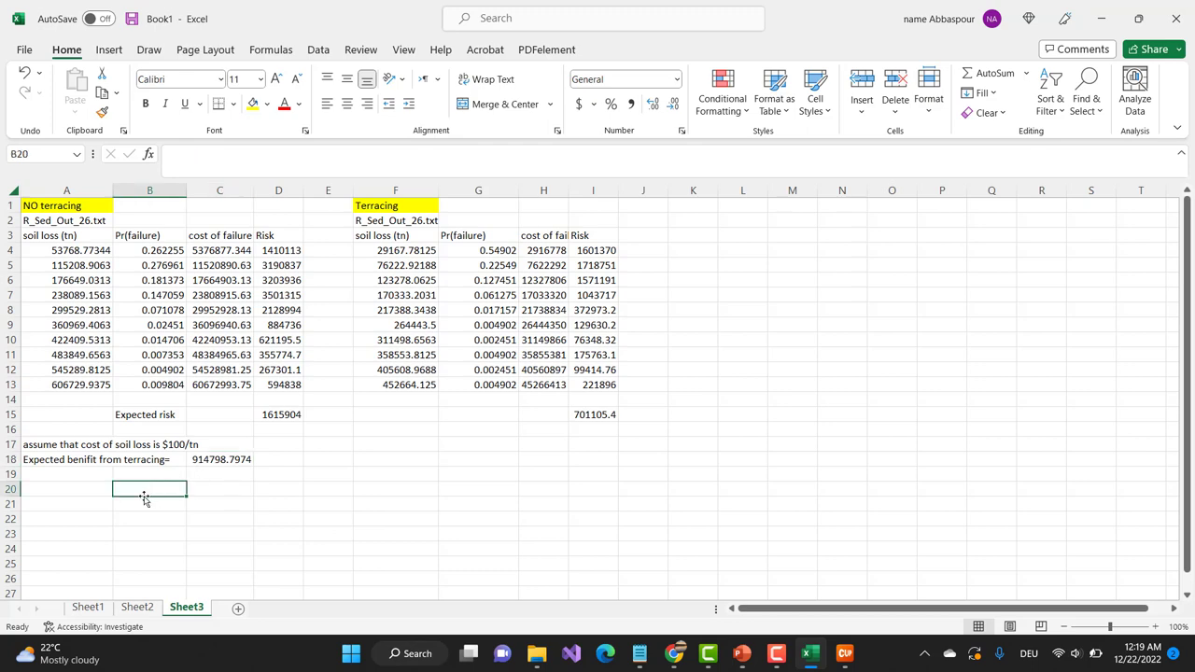
{"action": "type", "text": "if cost"}
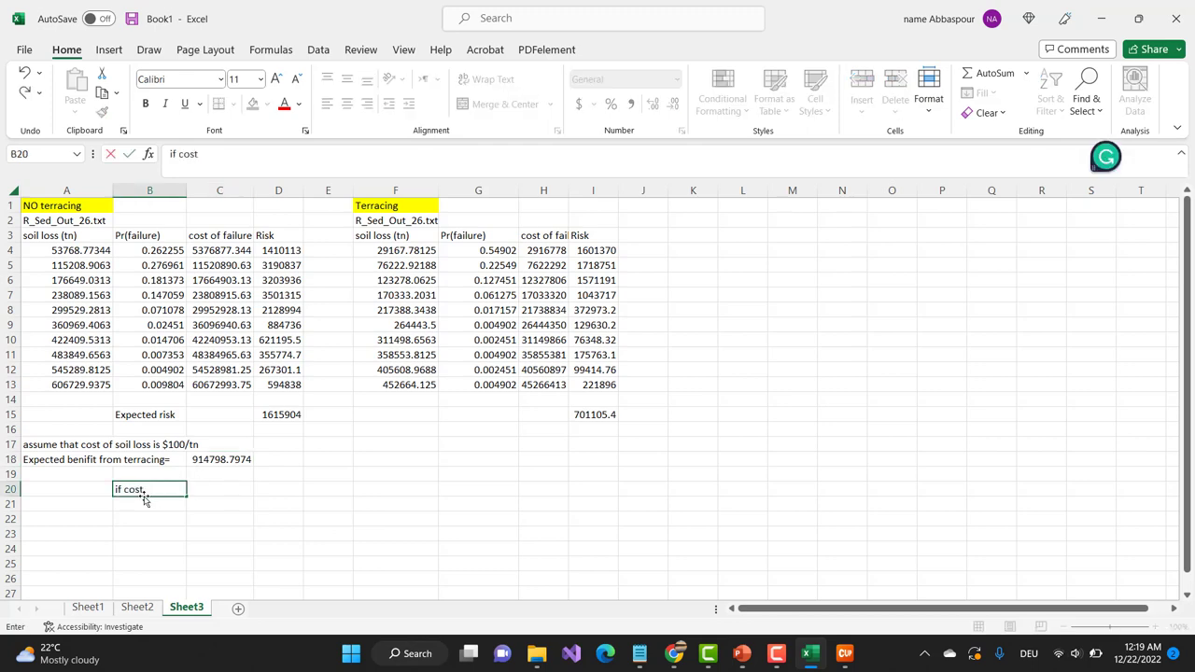
{"action": "type", "text": " of terracing is <"}
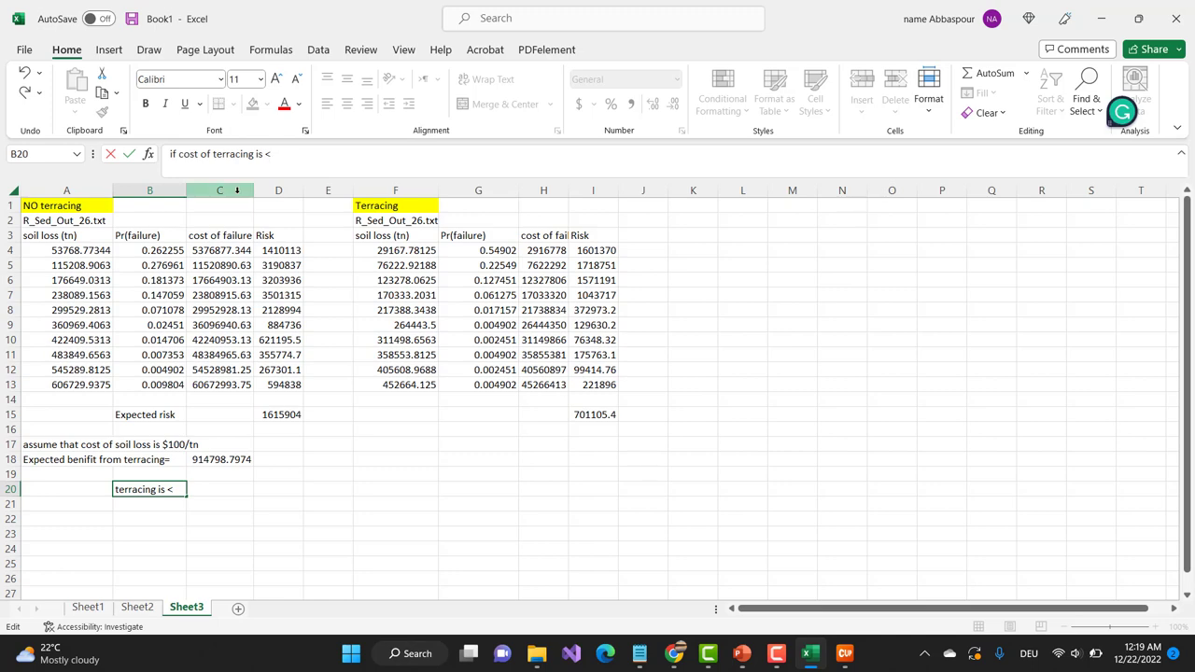
{"action": "key", "text": "Return"}
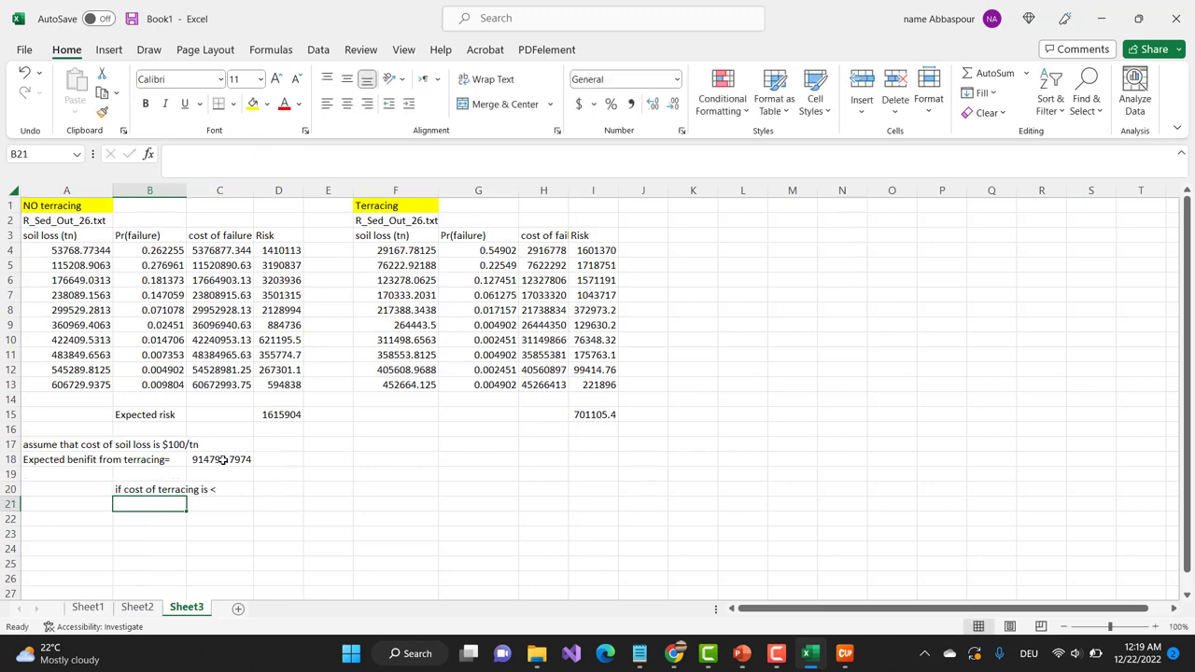
Step: Copy the expected benefit from C18 into D20 as values only
{"action": "left_click", "coordinate": [223, 460]}
{"action": "key", "text": "ctrl+c"}
{"action": "left_click", "coordinate": [279, 490]}
{"action": "key", "text": "ctrl+alt+v"}
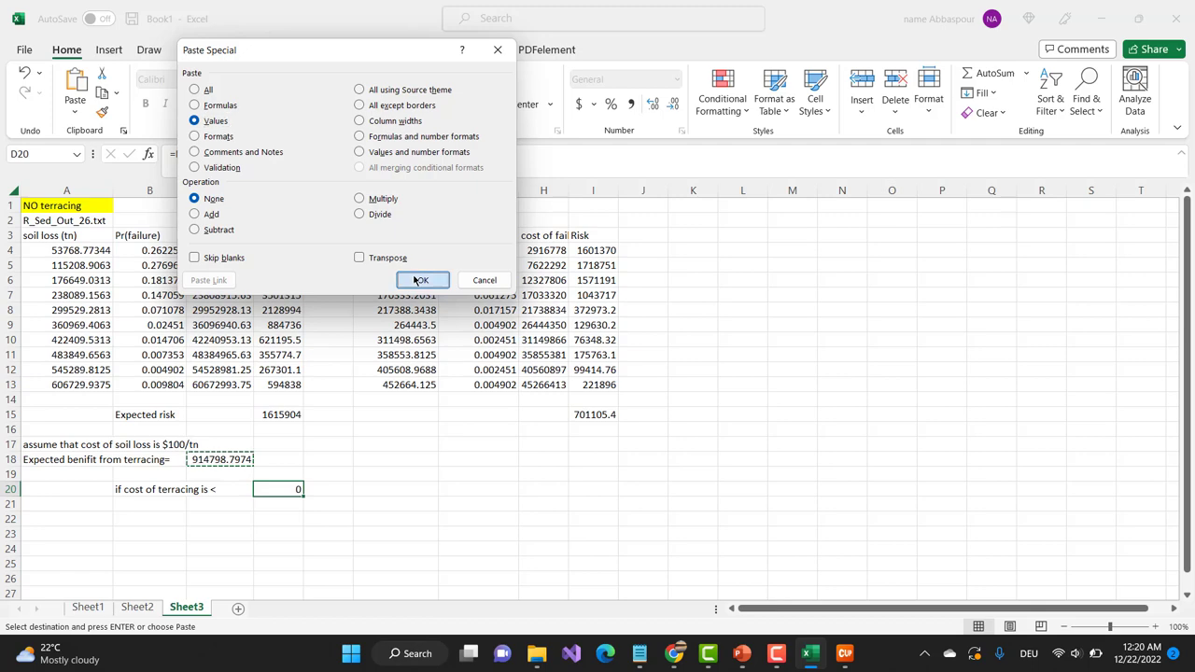
{"action": "left_click", "coordinate": [420, 278]}
Step: Complete the conclusion by entering "then terracing is worth it!" in E20
{"action": "left_click", "coordinate": [340, 489]}
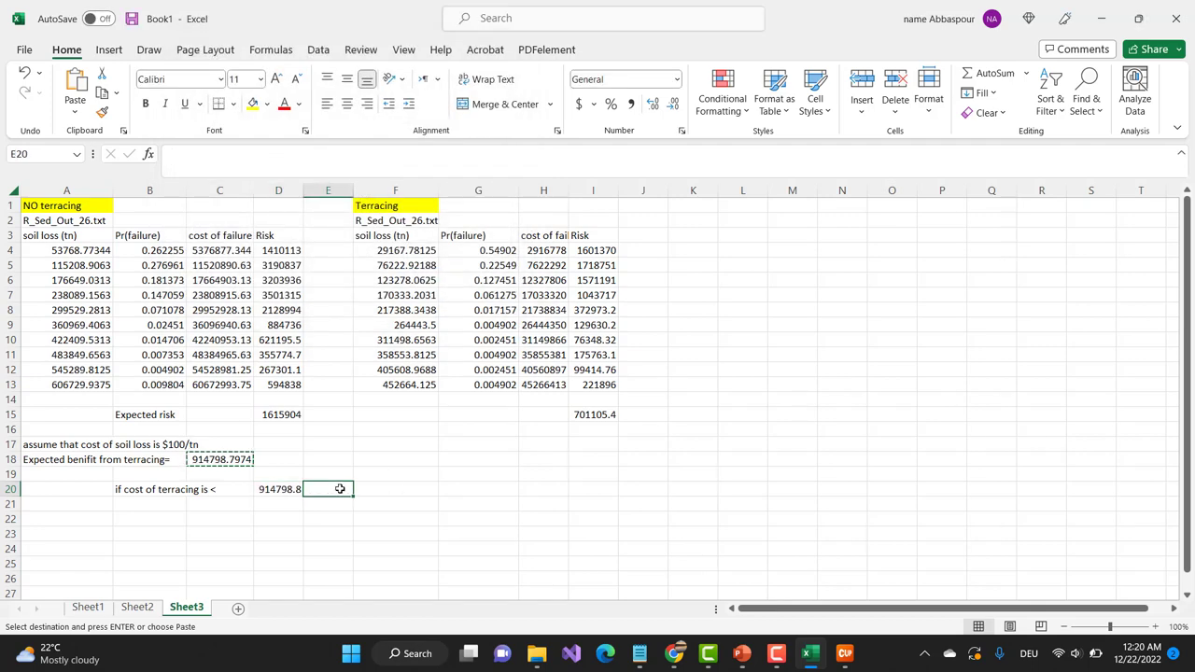
{"action": "type", "text": "then"}
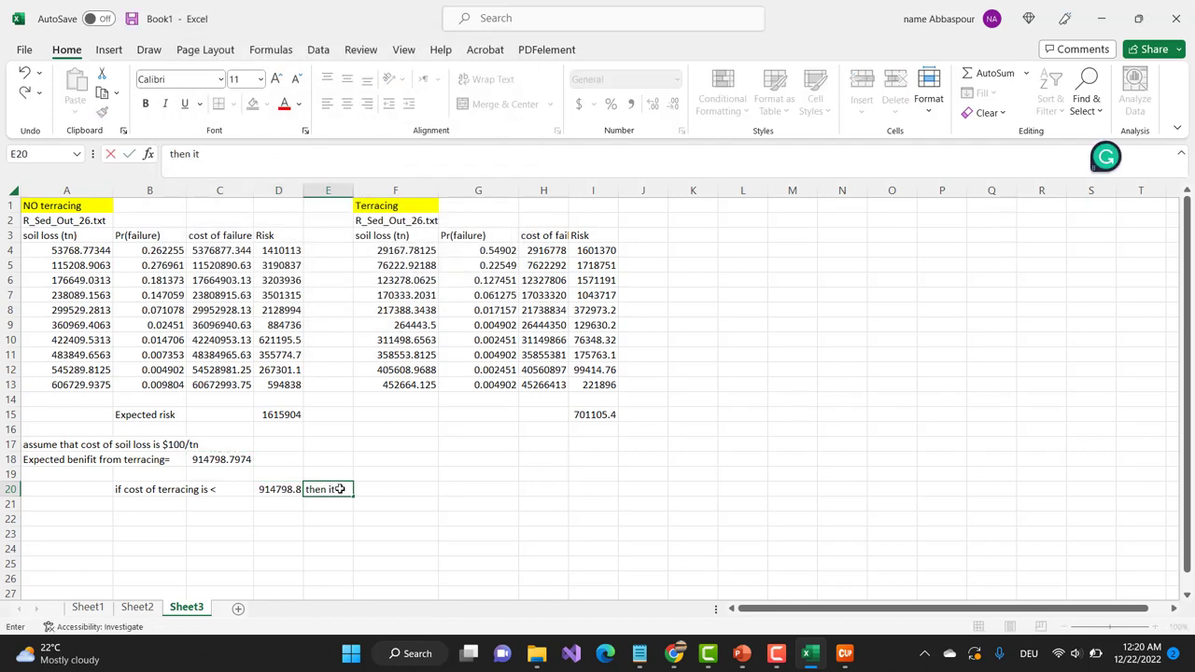
{"action": "type", "text": " it"}
{"action": "key", "text": "BackSpace"}
{"action": "key", "text": "BackSpace"}
{"action": "type", "text": "terracing is oer"}
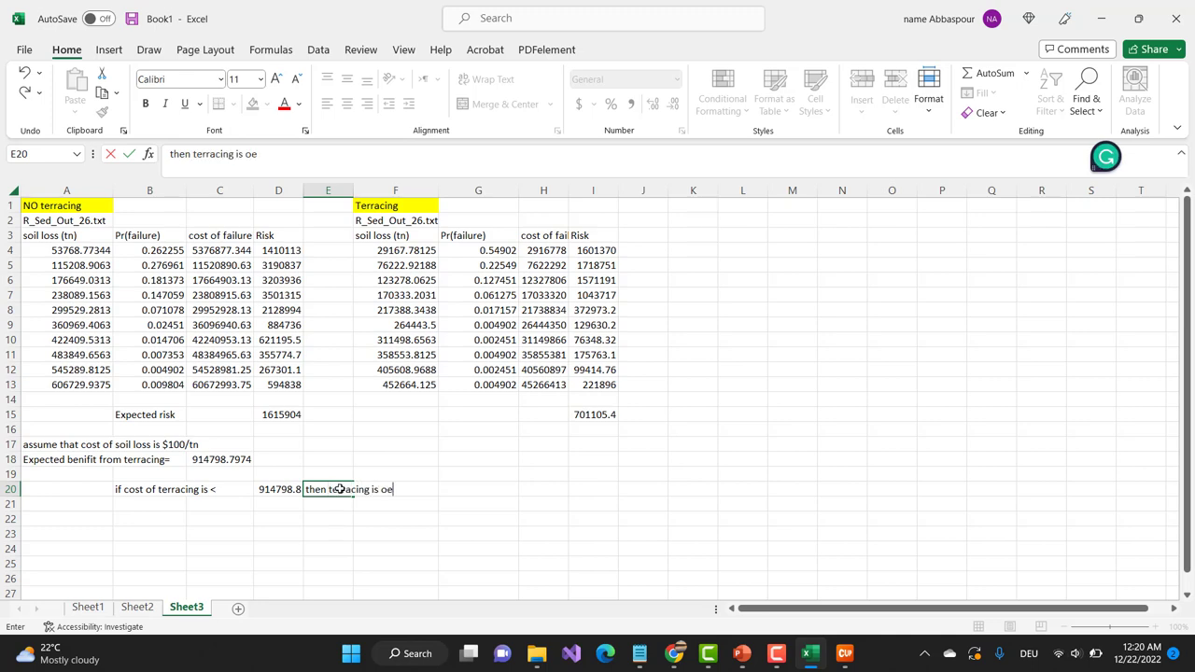
{"action": "key", "text": "BackSpace"}
{"action": "key", "text": "BackSpace"}
{"action": "key", "text": "BackSpace"}
{"action": "type", "text": "worth it!"}
{"action": "key", "text": "Return"}
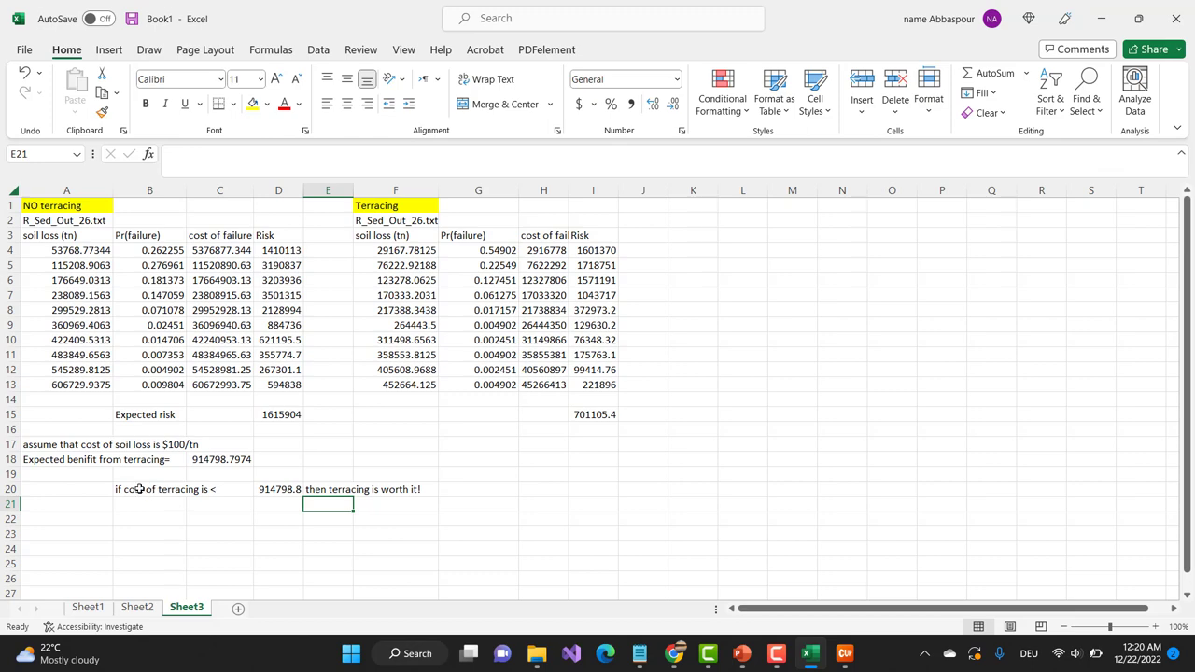
Step: Highlight the conclusion in B20:F20 with a yellow fill
{"action": "left_click_drag", "start_coordinate": [140, 489], "coordinate": [392, 492]}
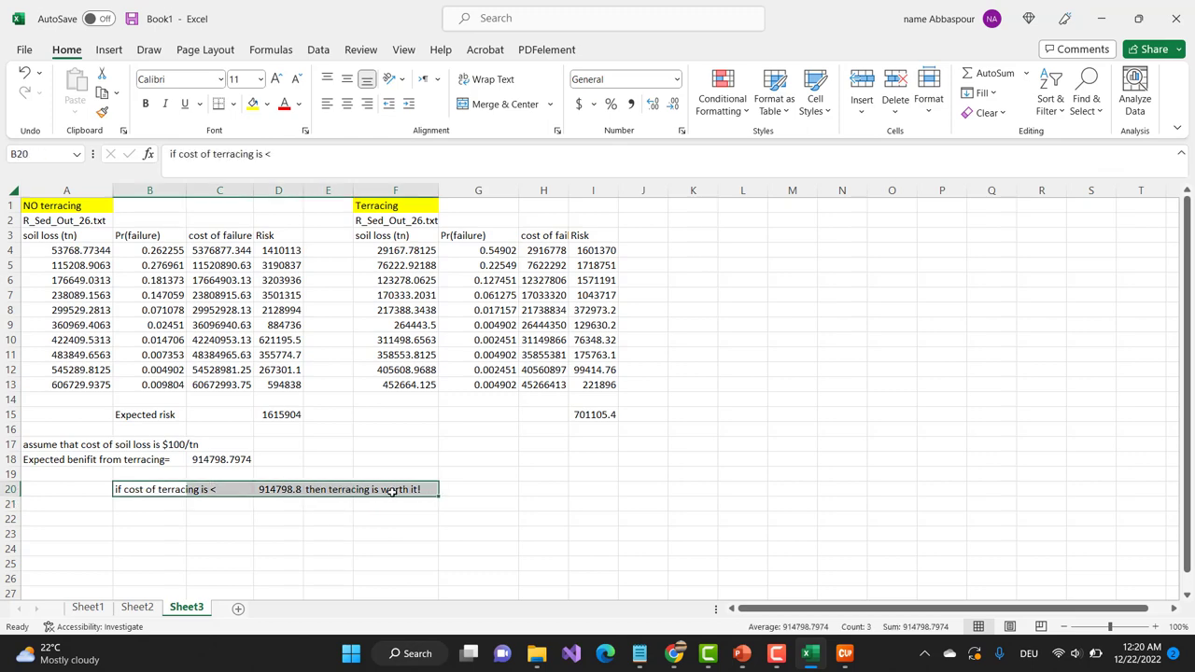
{"action": "left_click", "coordinate": [252, 104]}
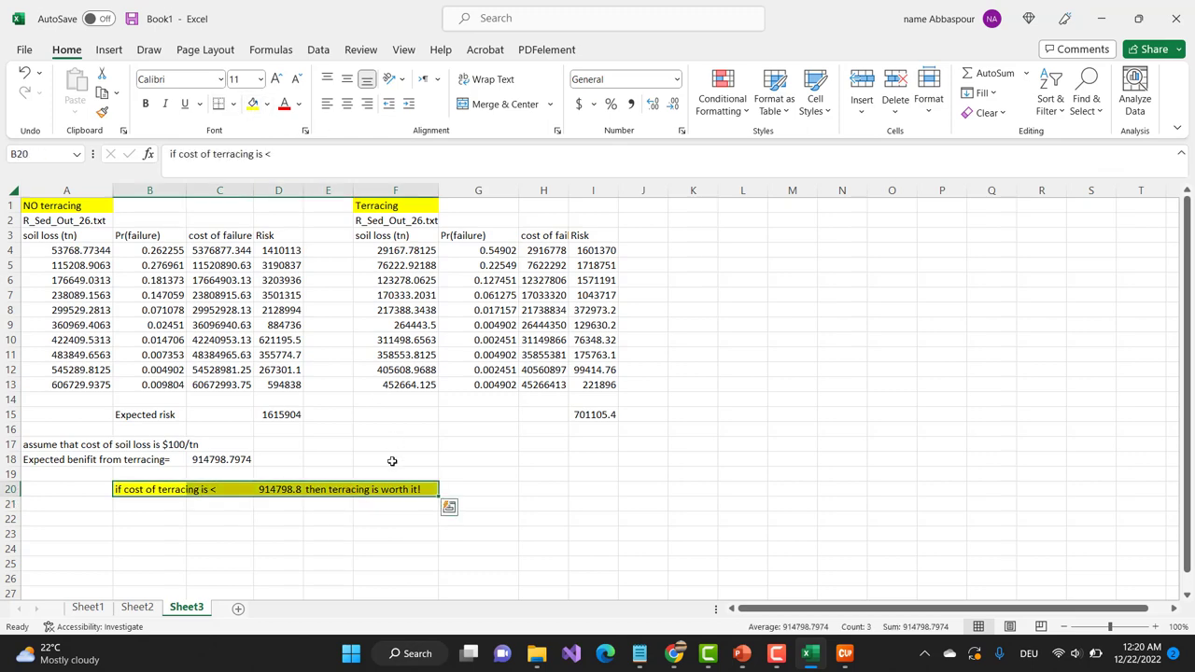
{"action": "left_click", "coordinate": [437, 539]}
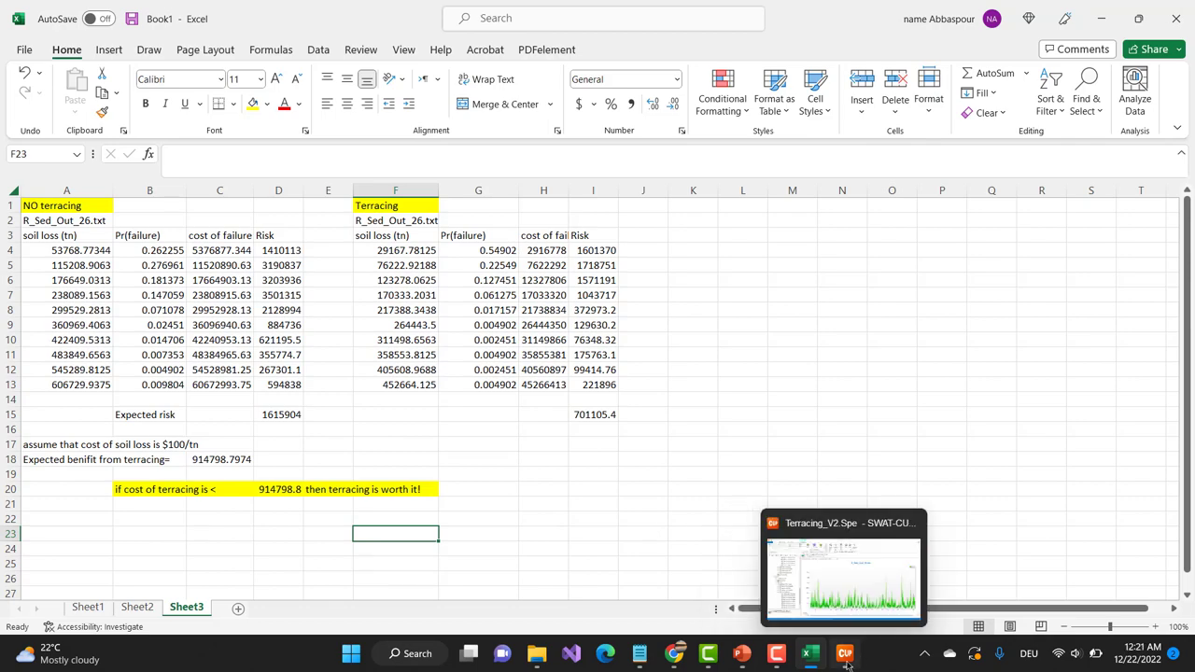
Step: Switch to Risk Analysis.pptx in PowerPoint and go to slide 25 on the cost-benefit analysis of bench terraces in Peru
{"action": "key", "text": "alt+Tab"}
{"action": "left_click_drag", "start_coordinate": [1182, 377], "coordinate": [1185, 554]}
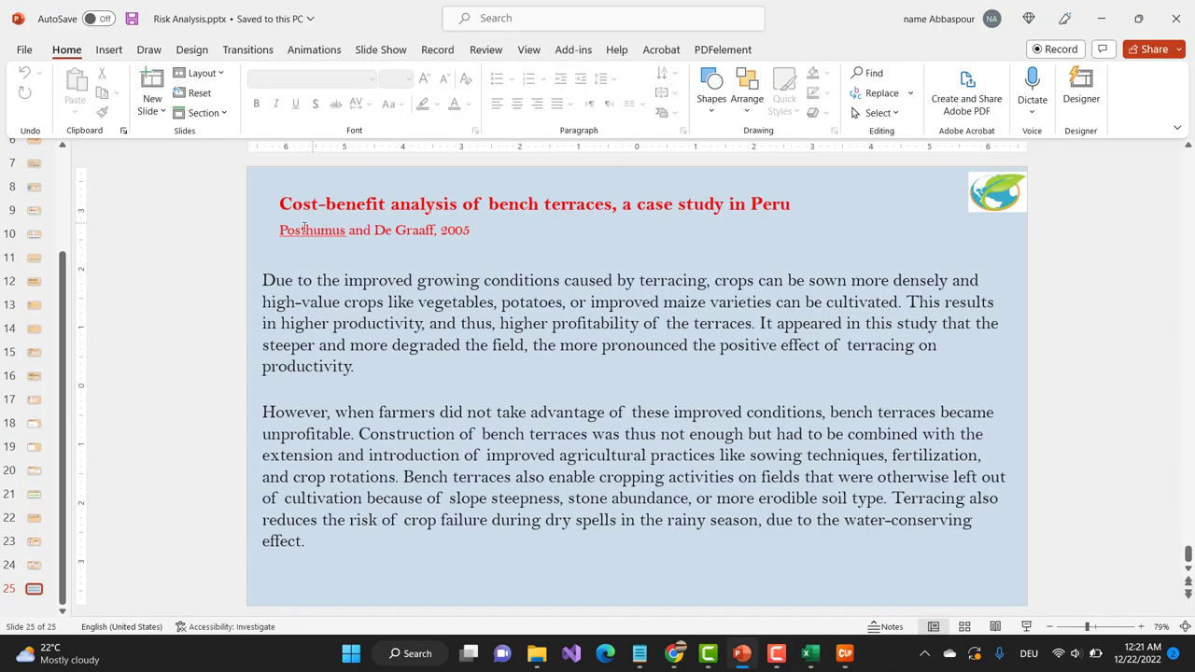